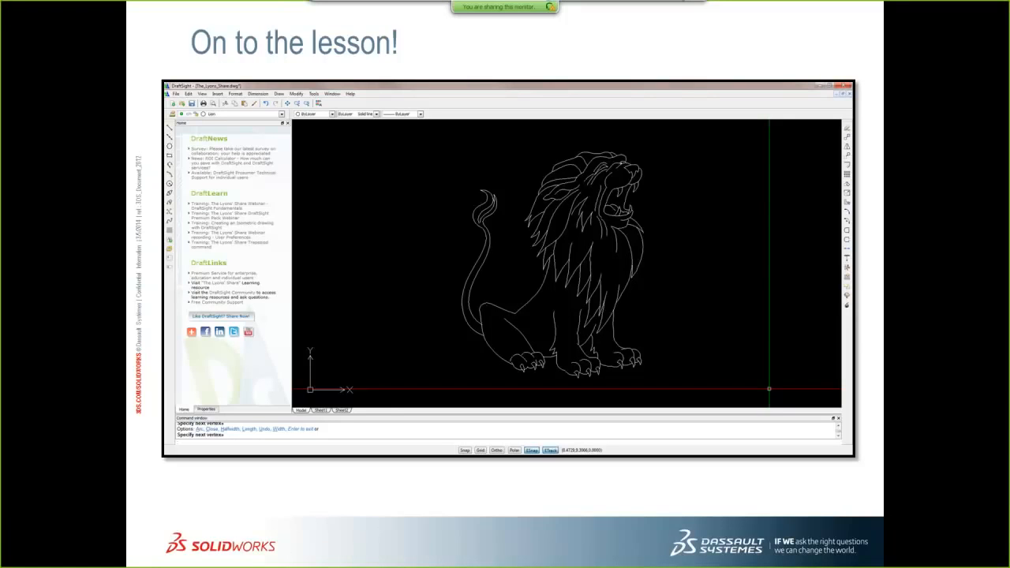
Step: Switch to DraftSight, dock the Design Library palette on the opposite side of the drawing area and return it to its original group
key("alt+Tab")
key("alt+Tab")
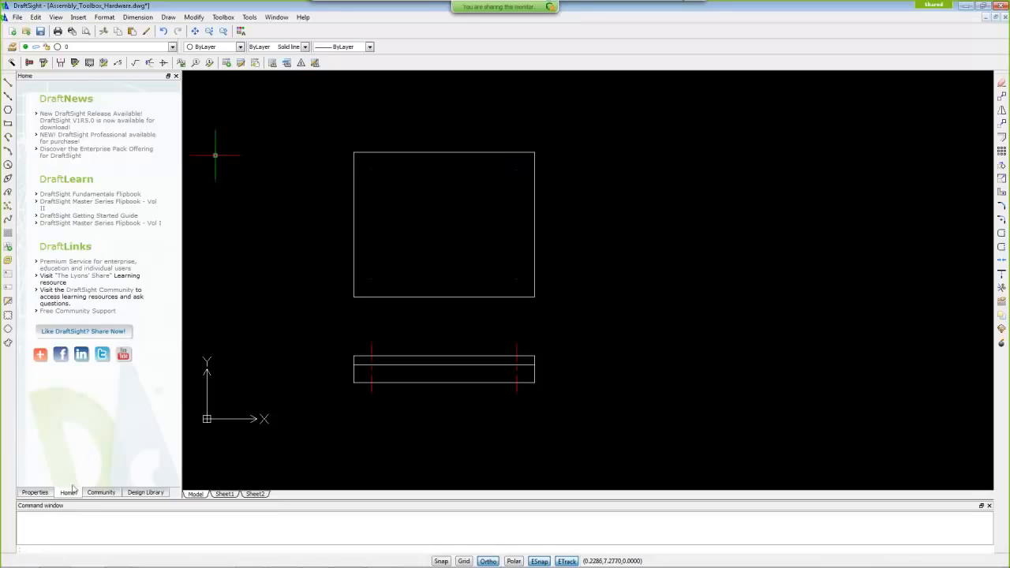
left_click(136, 493)
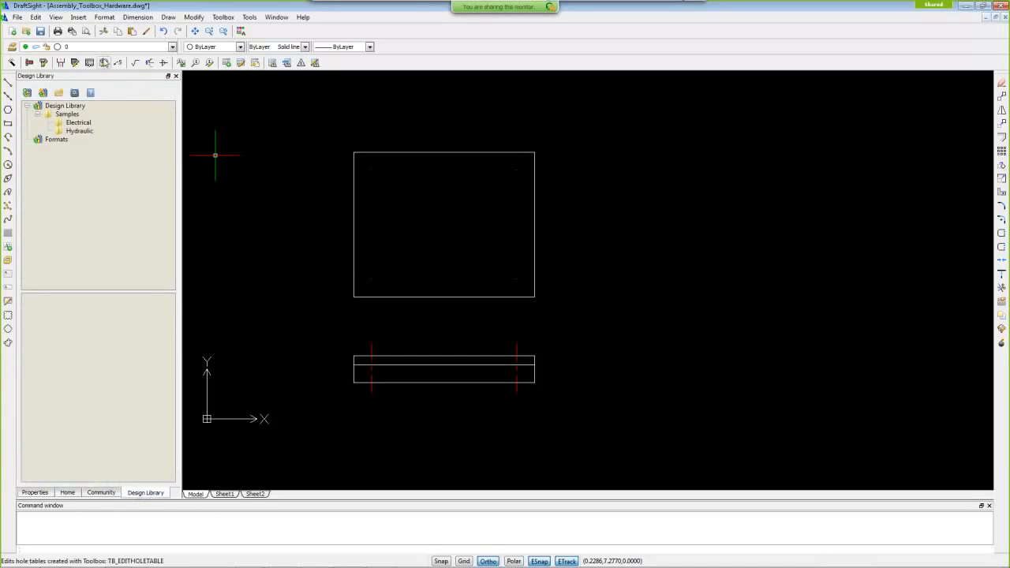
left_click_drag(105, 80, 913, 126)
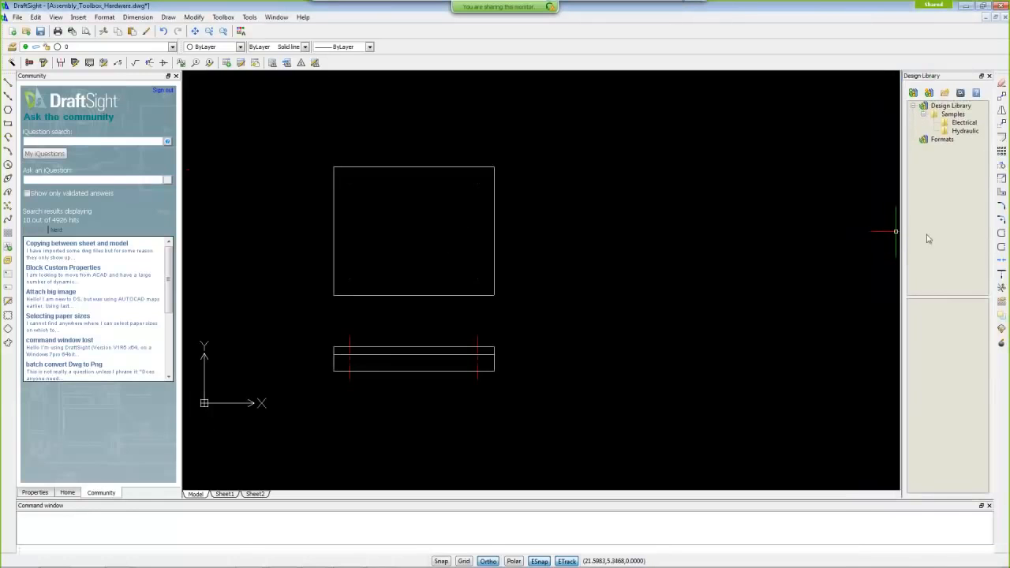
left_click_drag(955, 82, 120, 108)
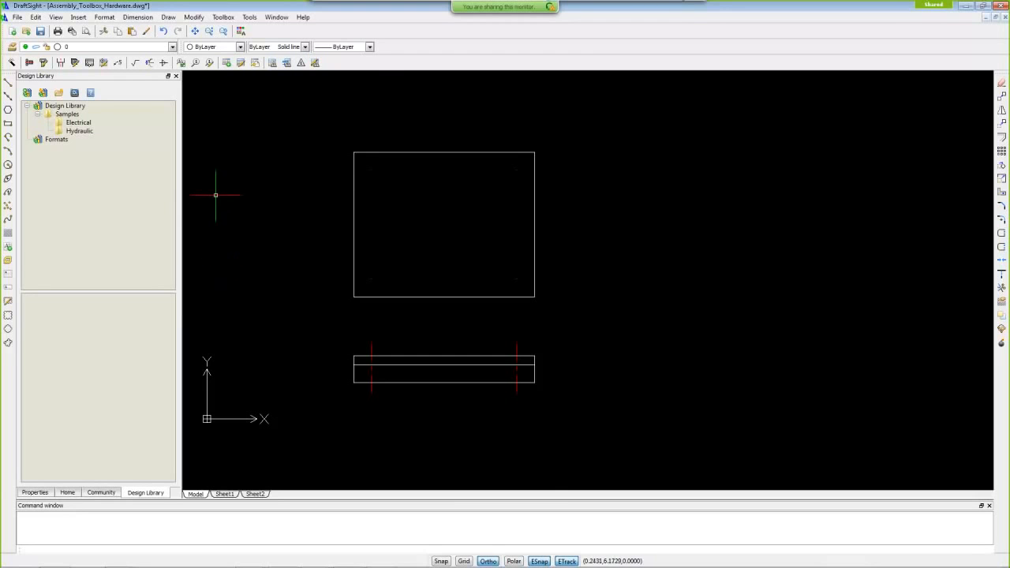
Step: Look through the Properties, Home and Community palettes
left_click(35, 492)
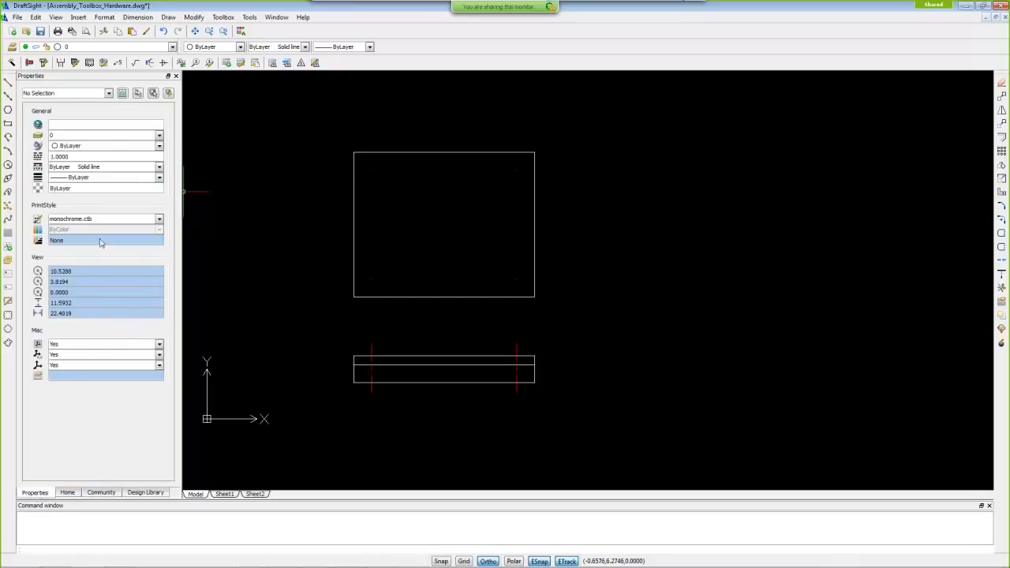
left_click(69, 494)
left_click(109, 495)
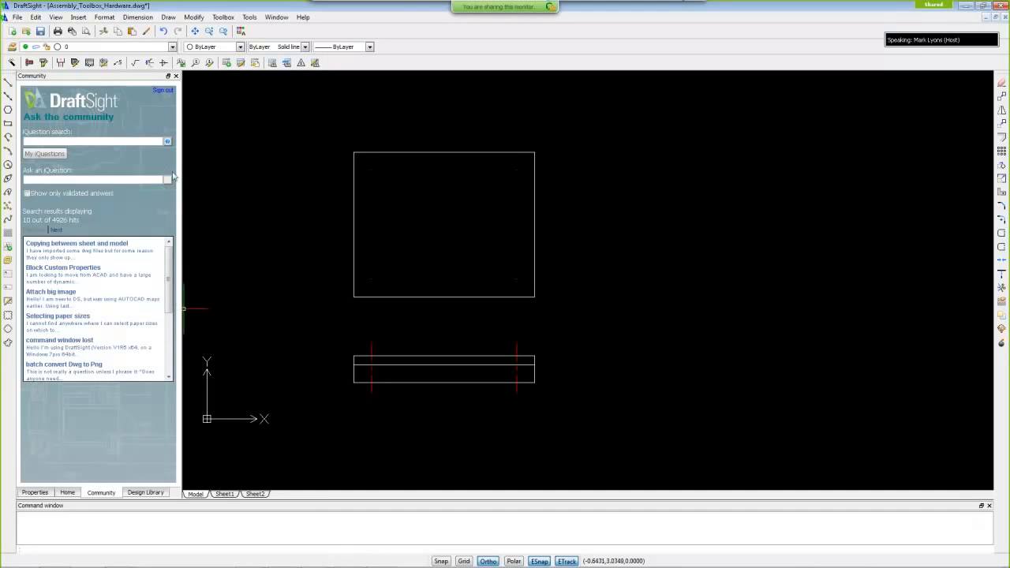
left_click(68, 492)
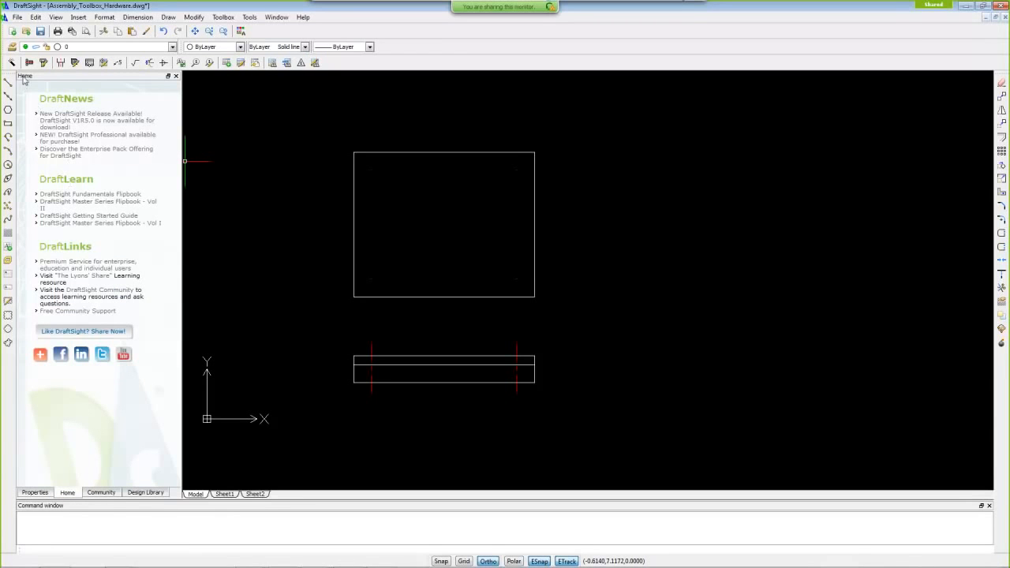
Step: Float the Toolbox toolbar over the drawing area and dock it back above the palettes
left_click_drag(7, 62, 317, 116)
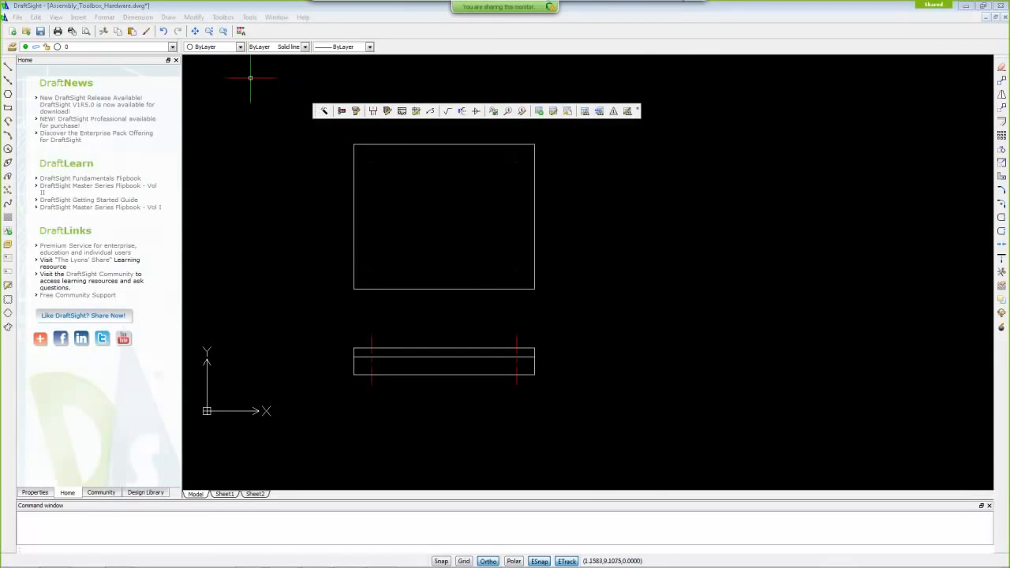
left_click_drag(316, 115, 105, 95)
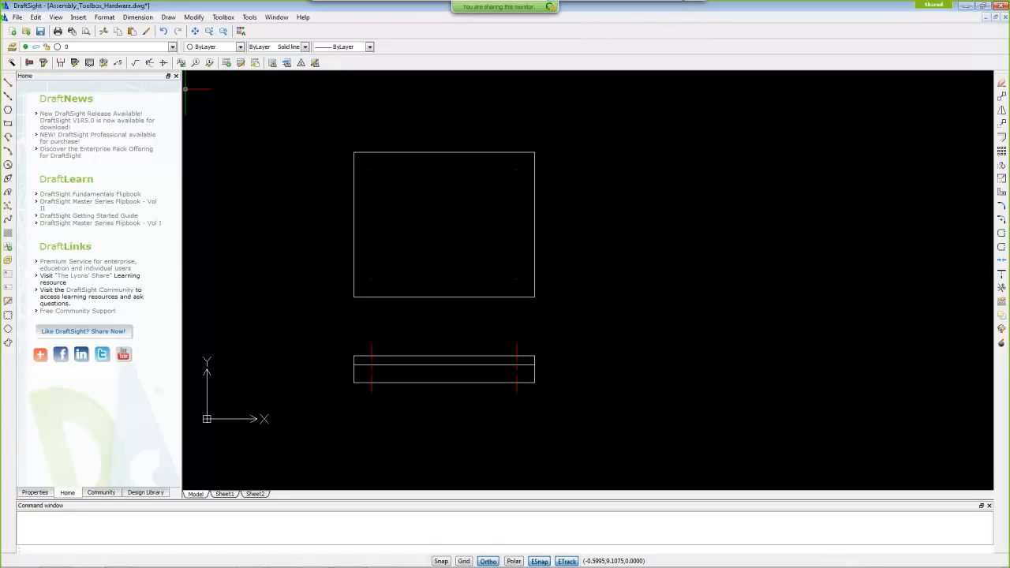
Step: Check which premium add-ins, including Toolbox, are active and look over the Toolbox command categories
left_click(250, 17)
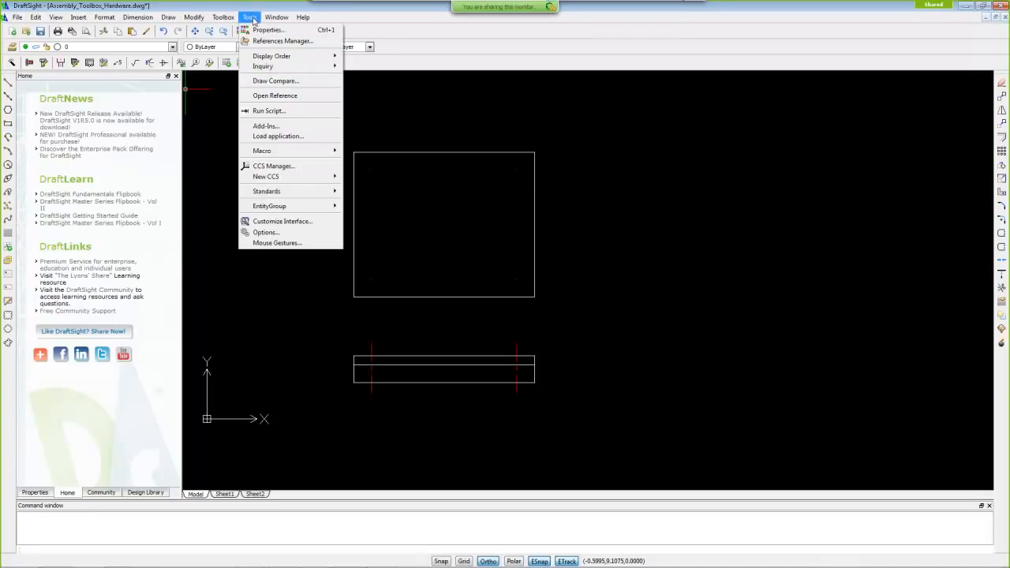
left_click(264, 126)
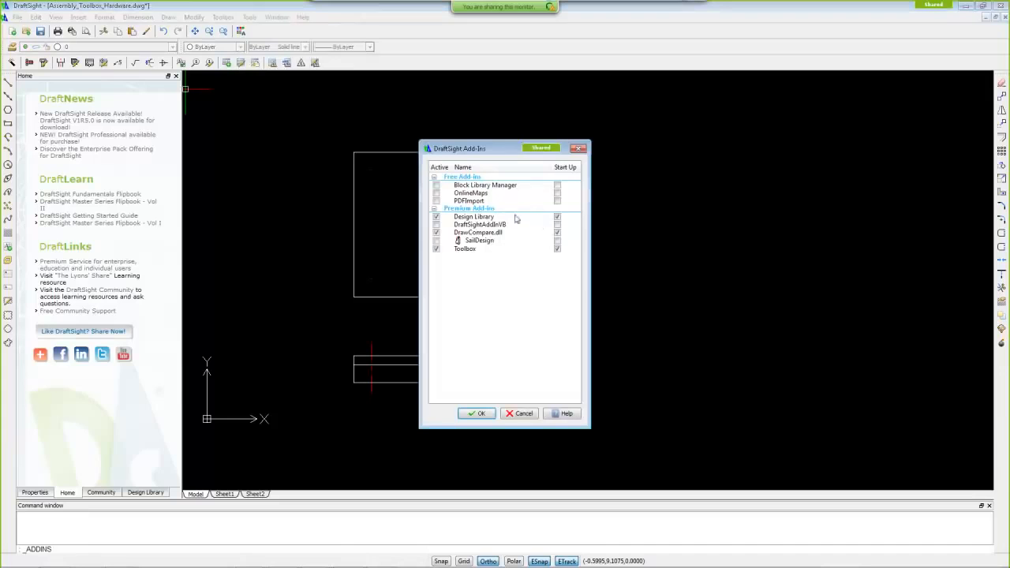
left_click_drag(511, 150, 392, 145)
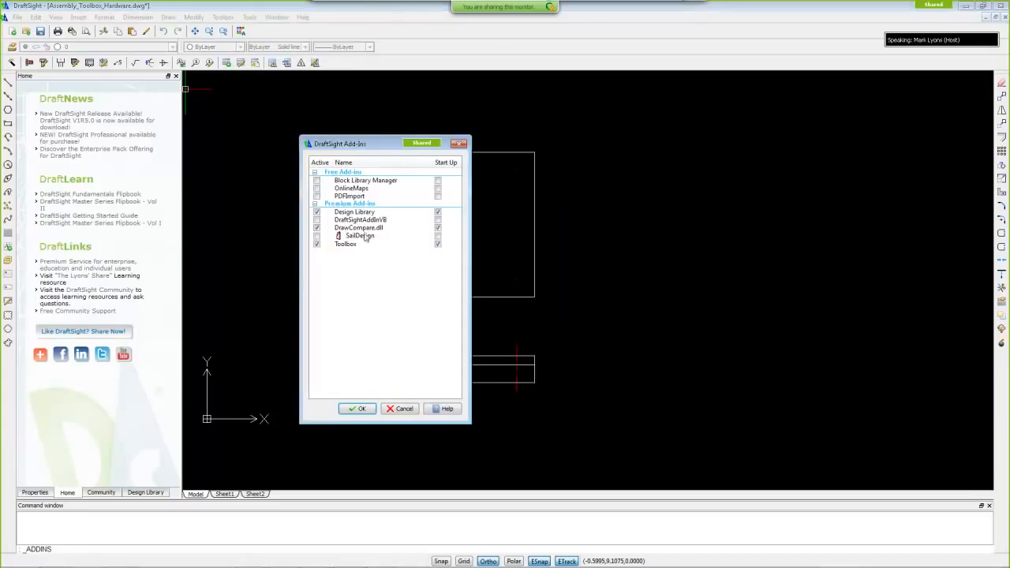
left_click(317, 245)
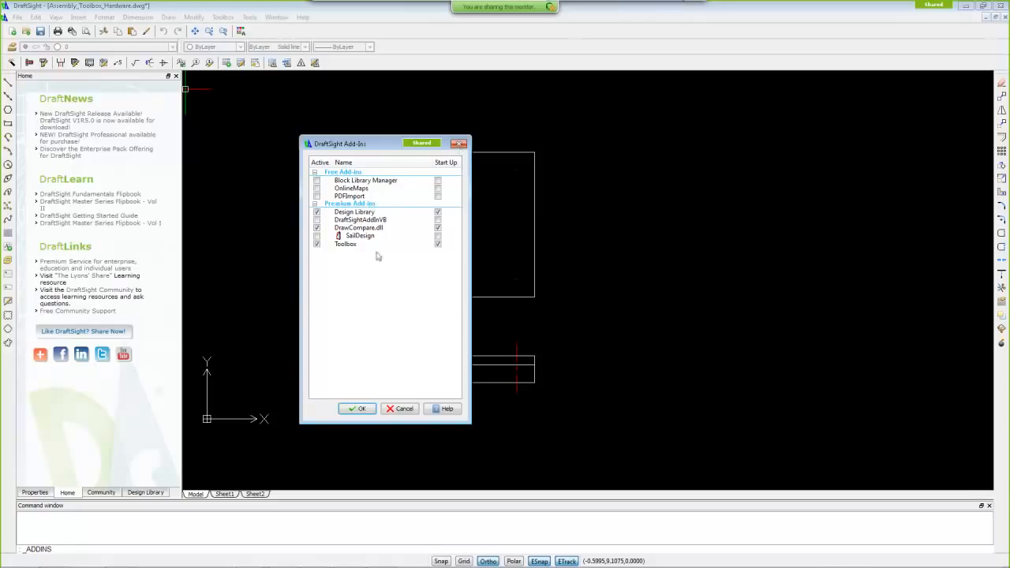
left_click(458, 144)
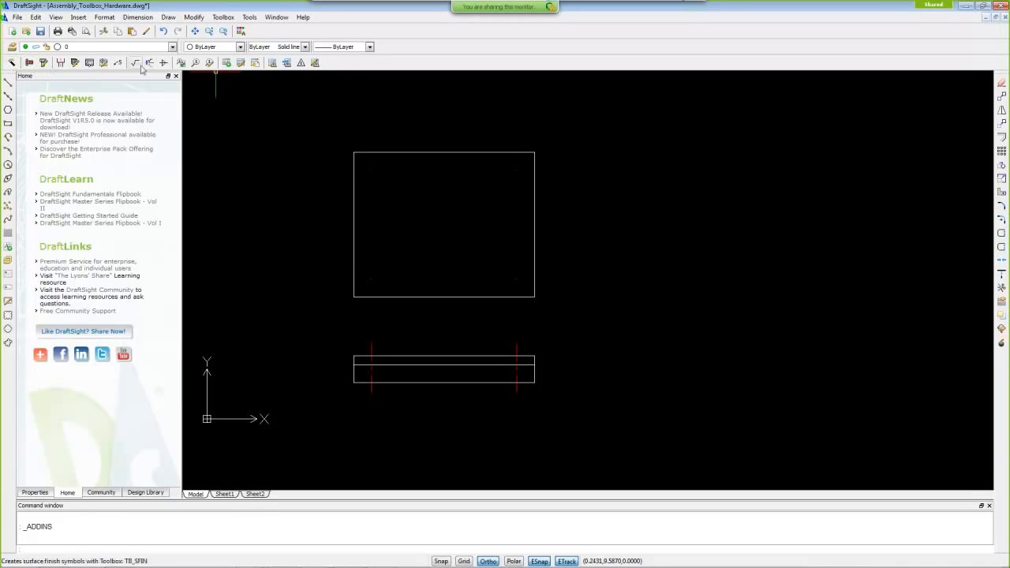
left_click(227, 21)
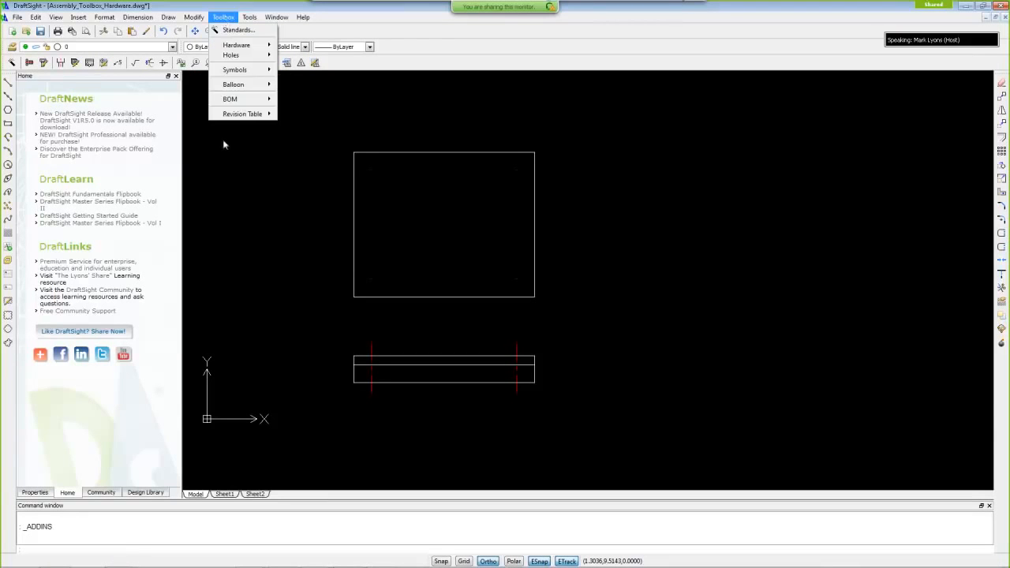
left_click(229, 6)
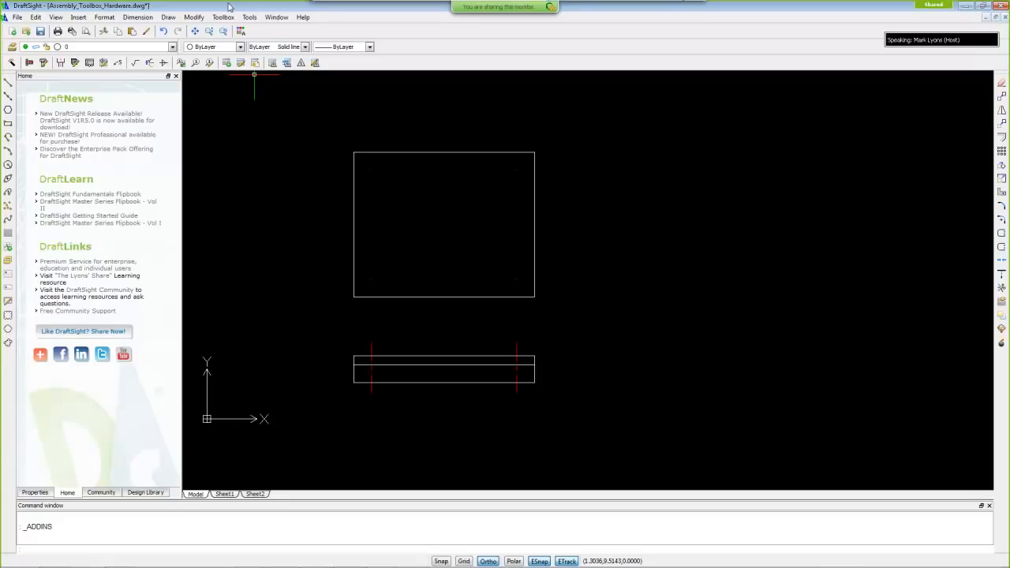
Step: Open the Toolbox standards, activate ISO as a trial and make ANSI Inch the active standard again
left_click(13, 63)
left_click_drag(274, 69, 326, 142)
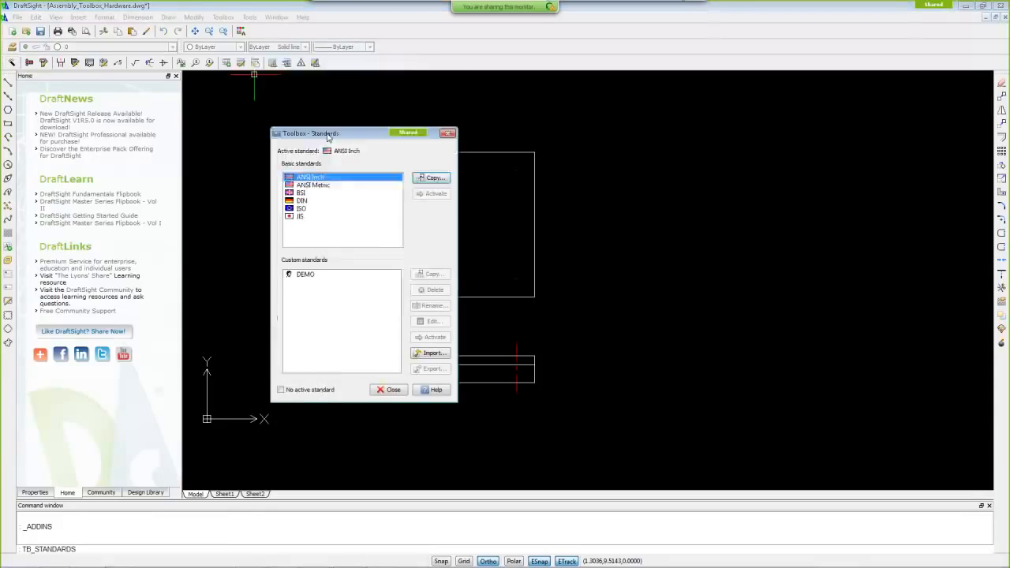
left_click(321, 186)
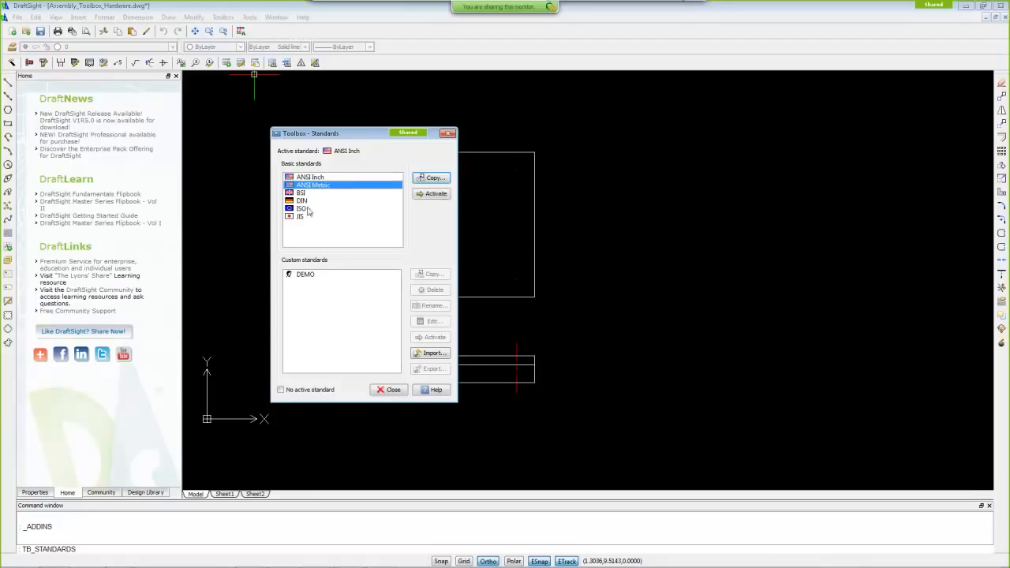
left_click(303, 209)
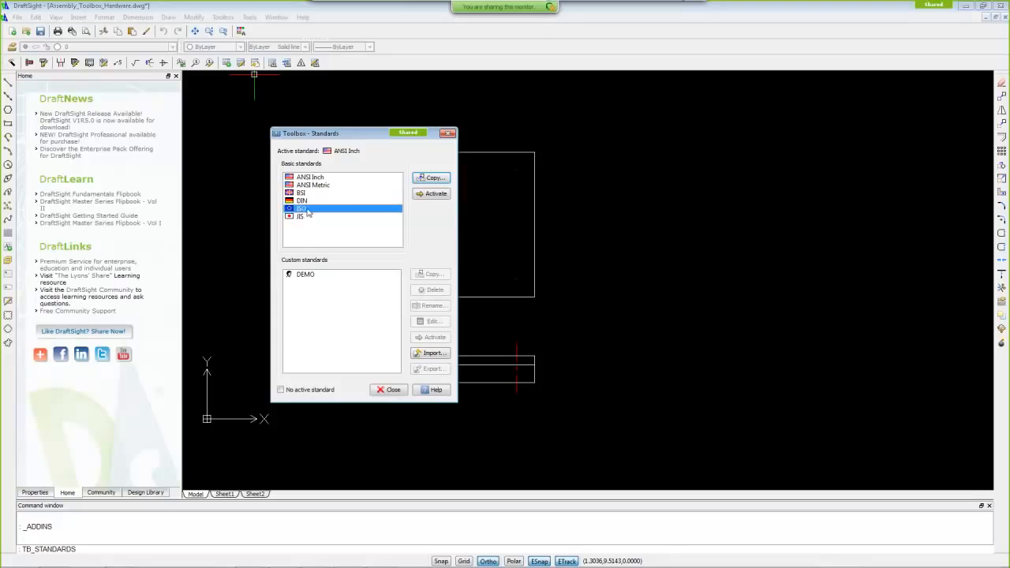
left_click(431, 195)
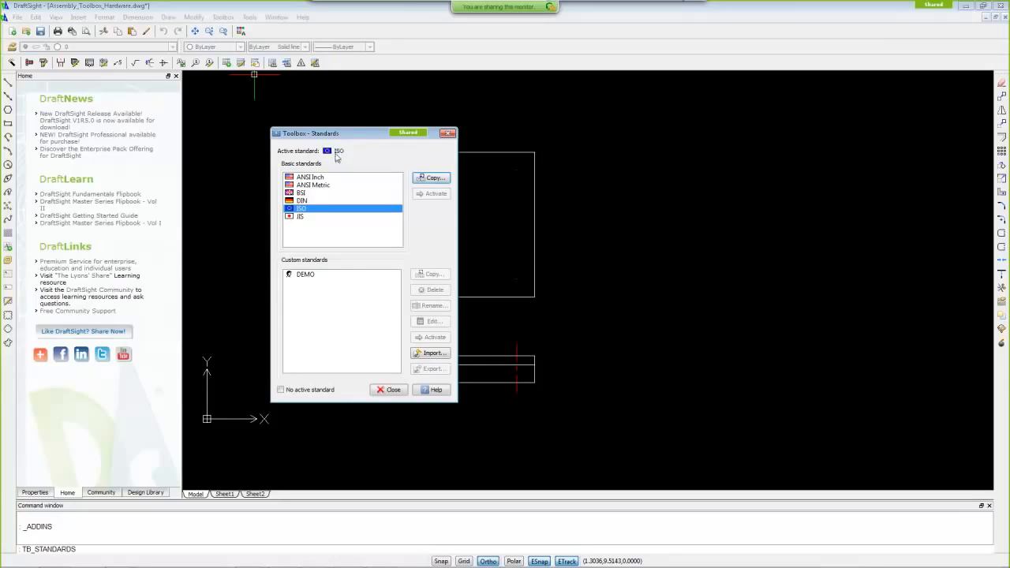
left_click(313, 179)
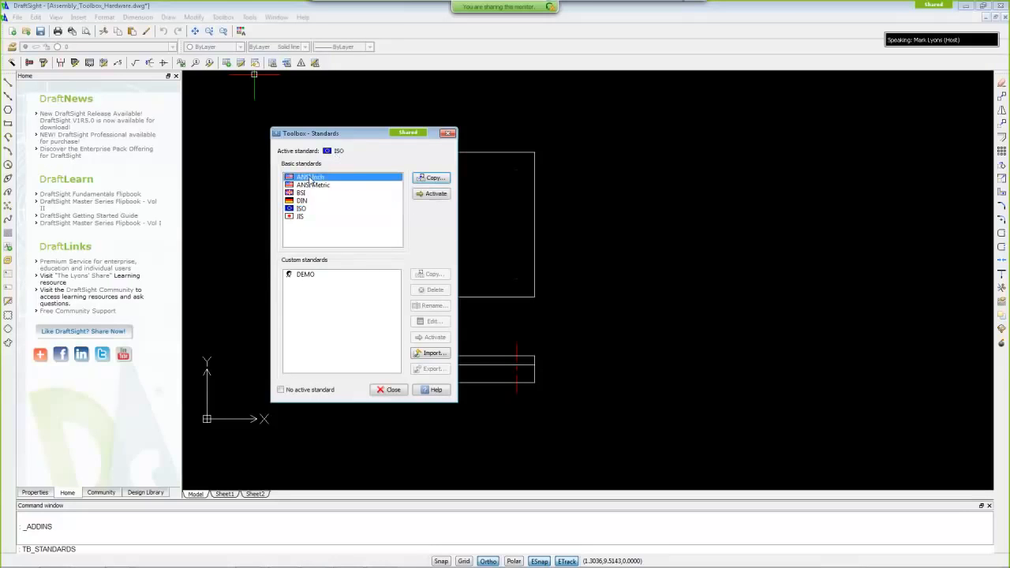
left_click(427, 195)
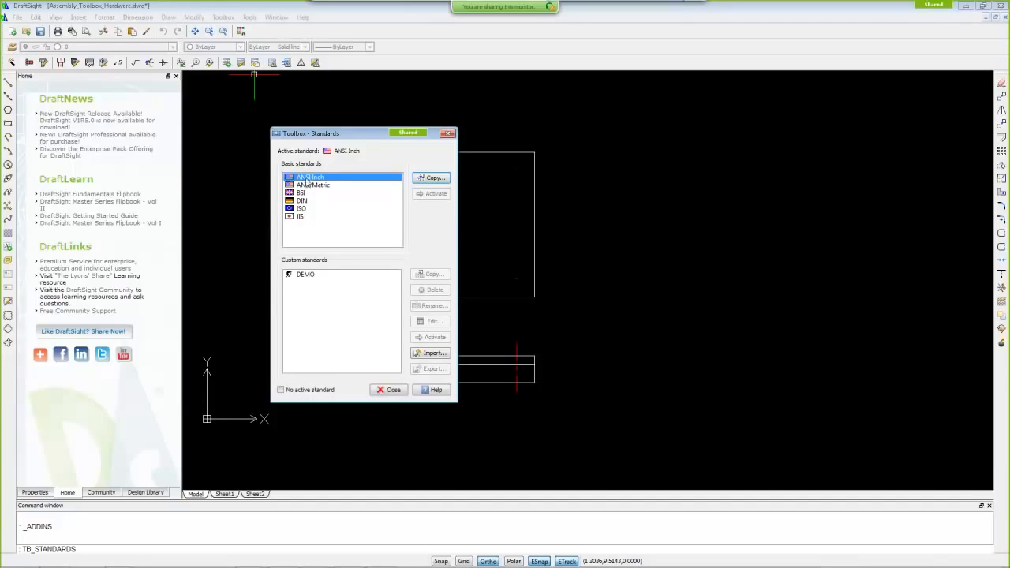
Step: Permanently delete the custom Toolbox standard DEMO
left_click(307, 274)
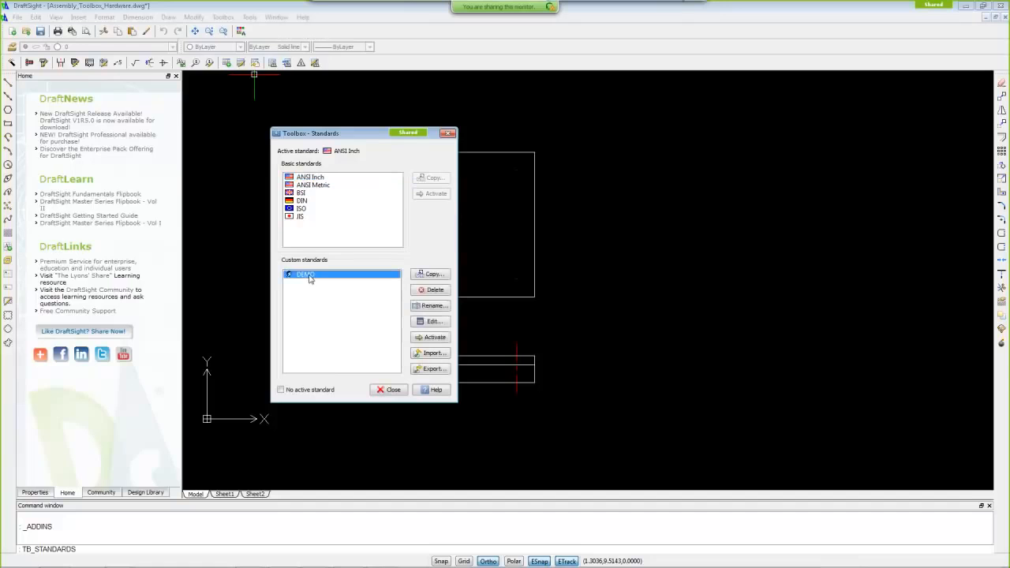
left_click(434, 290)
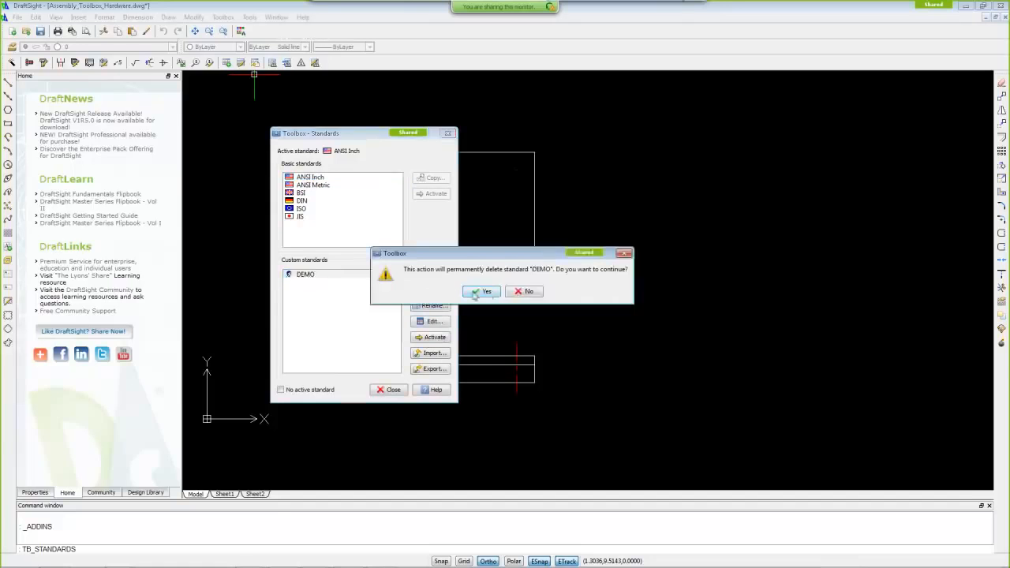
left_click(483, 293)
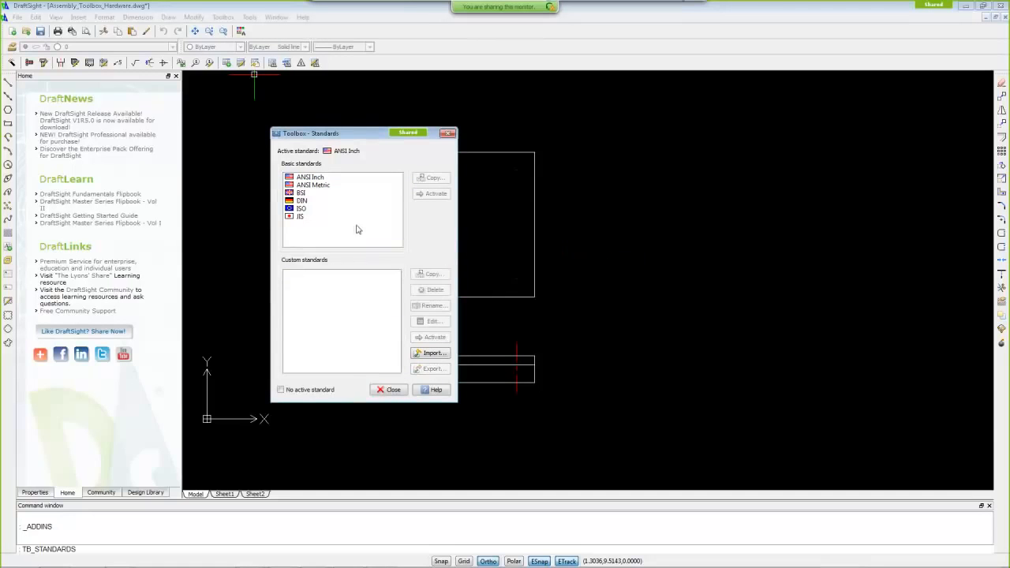
Step: Copy the ANSI Inch basic standard to a new custom standard named New_Demo, waiting for the program to respond
left_click(306, 179)
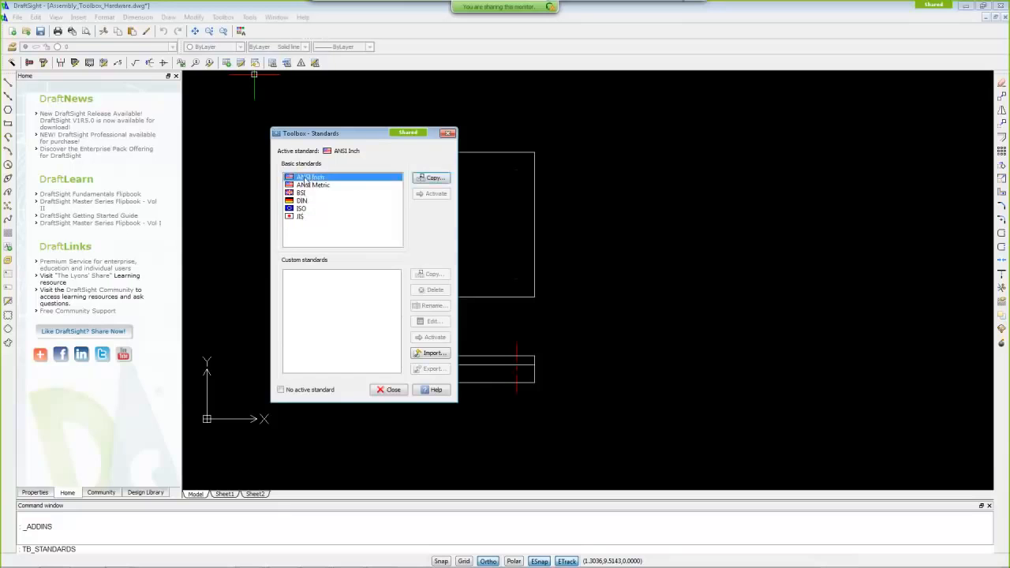
left_click(430, 180)
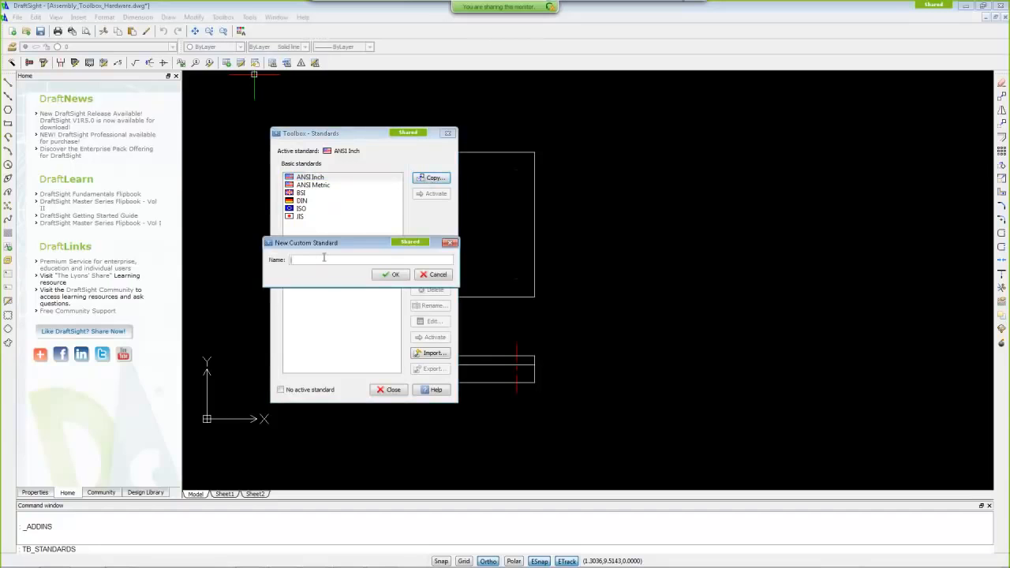
type("De")
key("BackSpace")
type("New_")
left_click(391, 275)
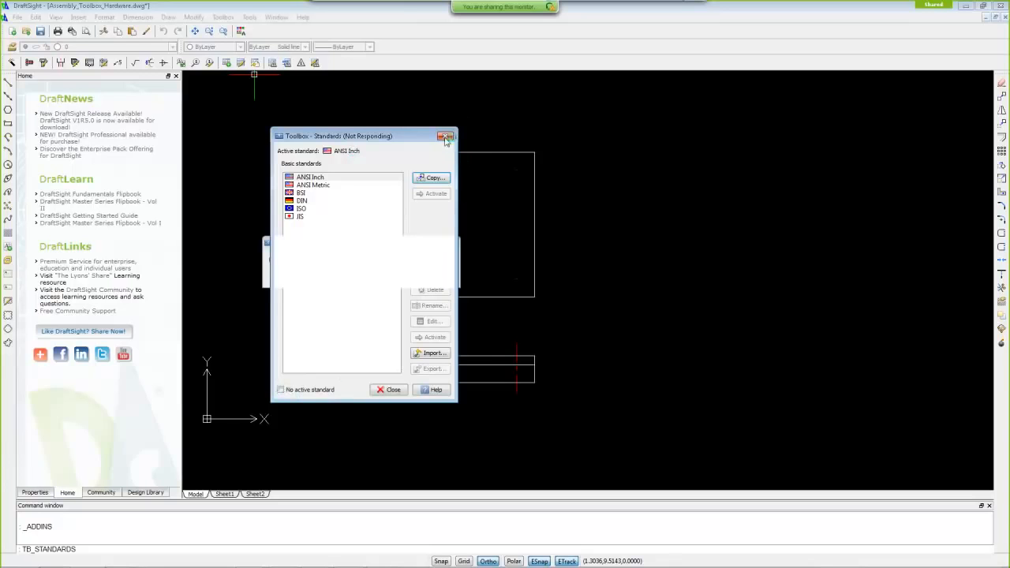
left_click(345, 143)
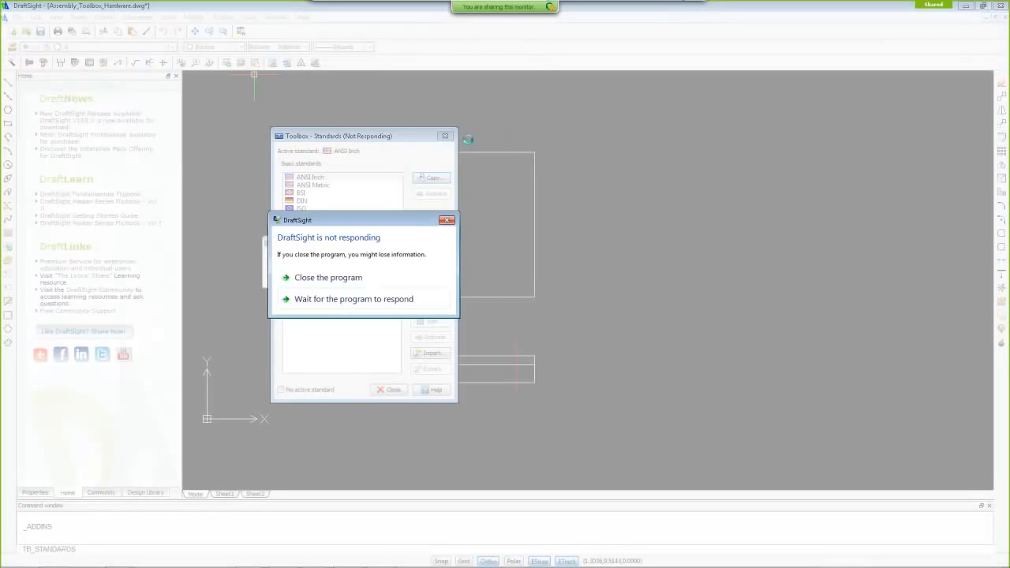
left_click(329, 300)
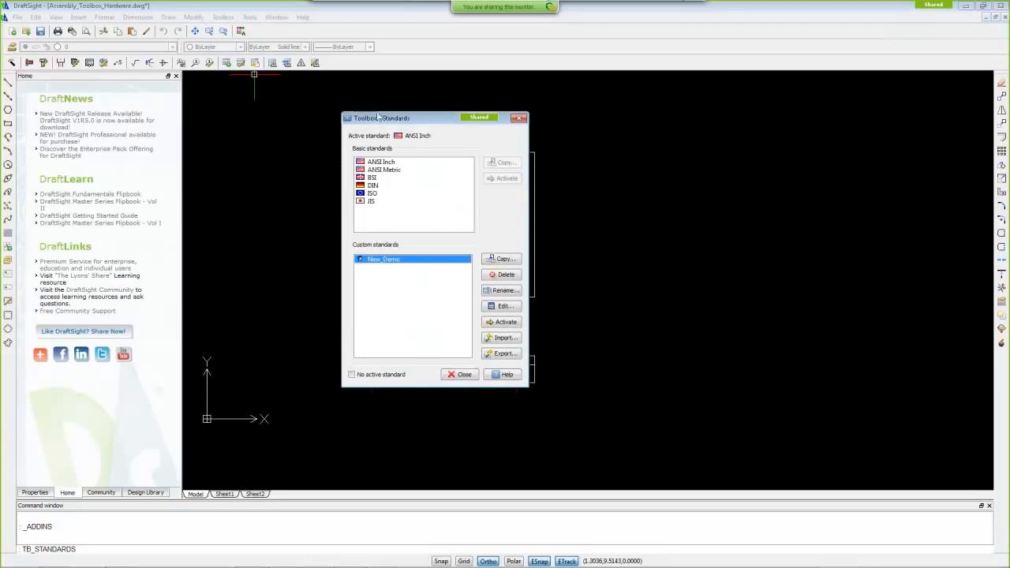
Step: Open the New_Demo custom standard for editing and examine its counterbore table for Pan head screws, down to the last rows
left_click_drag(386, 118, 282, 116)
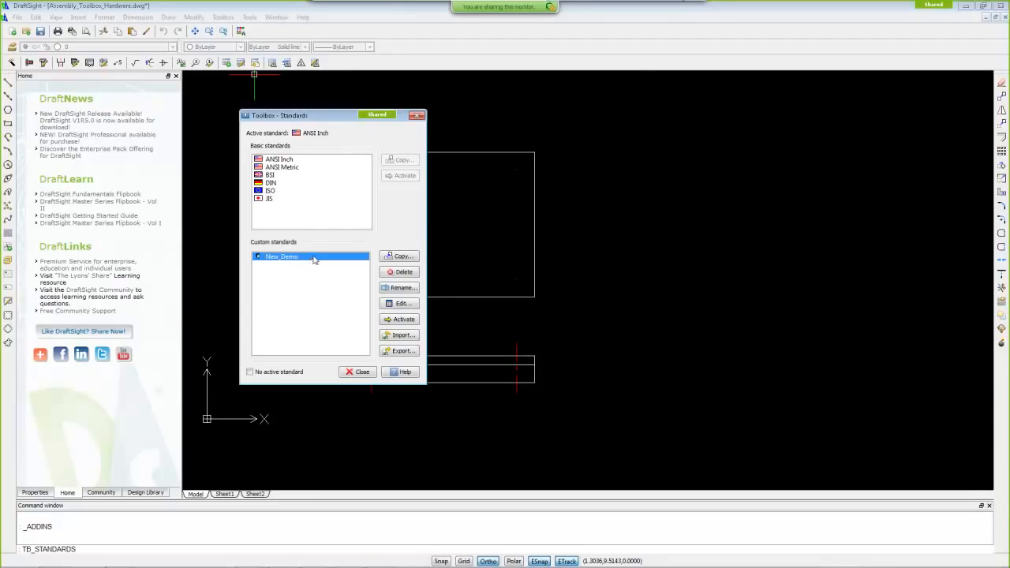
left_click(399, 303)
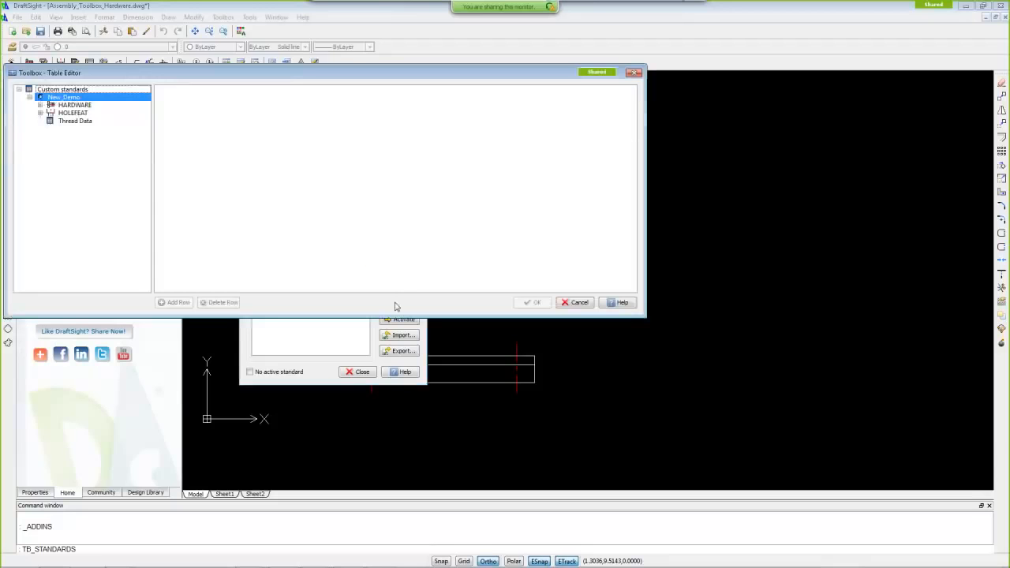
left_click_drag(79, 79, 108, 78)
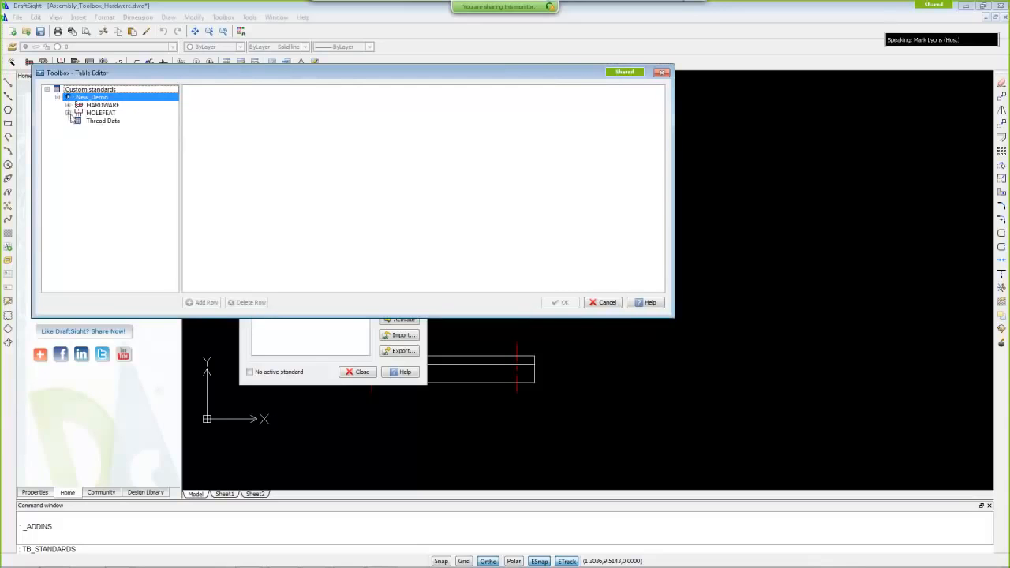
left_click(93, 113)
left_click(68, 112)
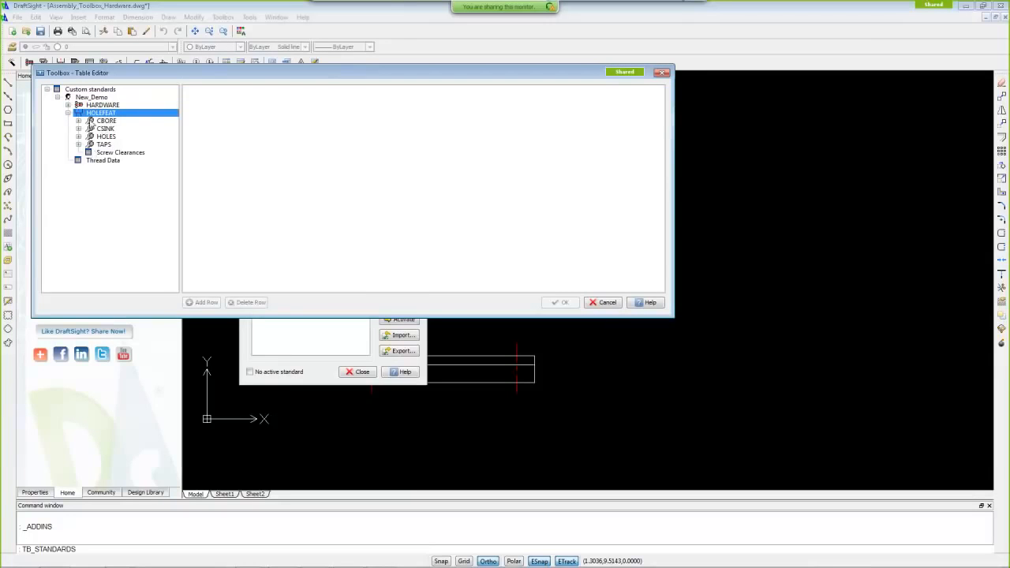
left_click(78, 121)
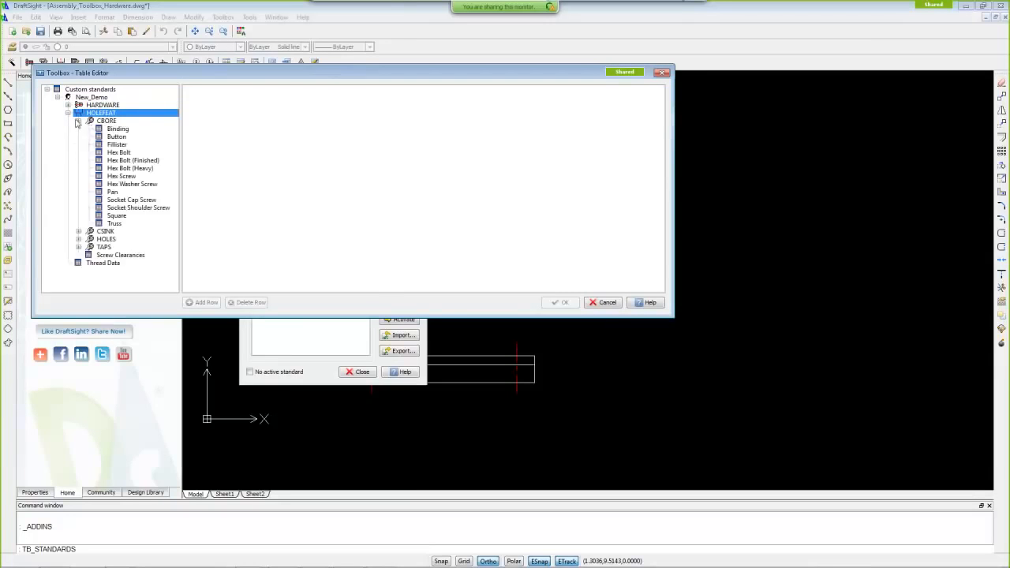
left_click(113, 194)
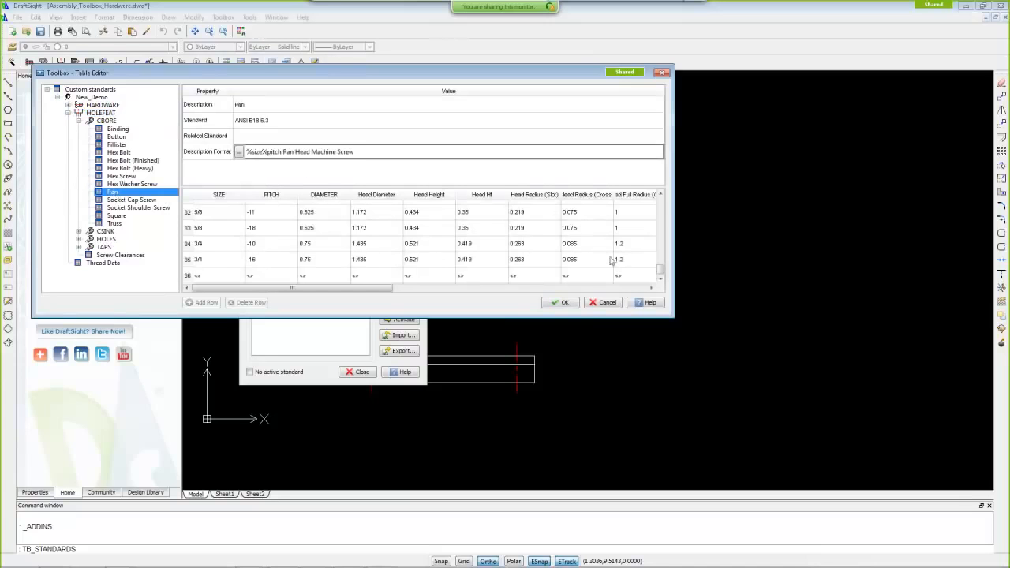
mouse_move(660, 270)
left_mouse_down()
mouse_move(662, 204)
mouse_move(661, 273)
left_mouse_up()
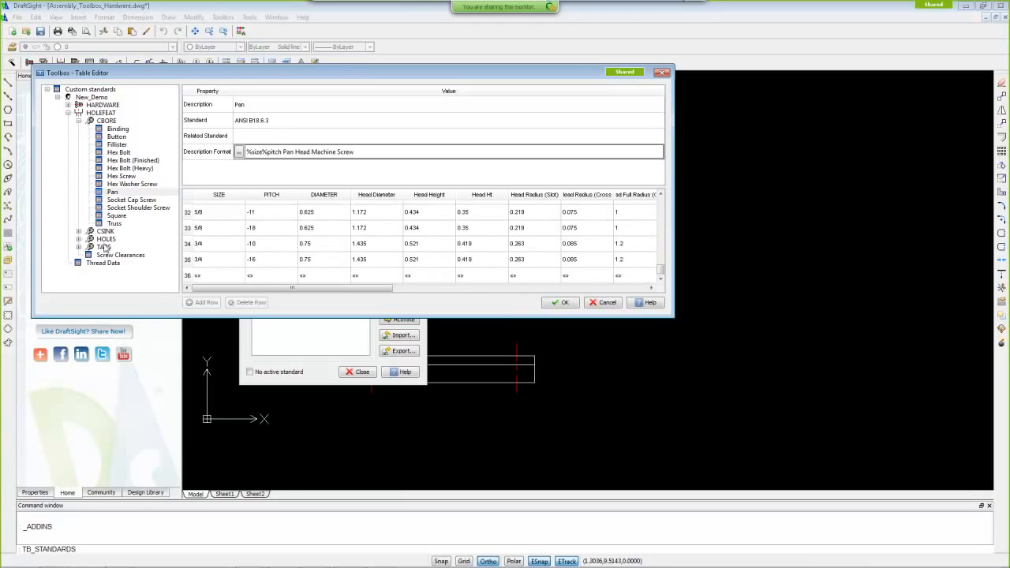
Step: Examine the Lengths table of the Binding bolts in New_Demo's hardware data, and close the table editor without changing anything
left_click(102, 114)
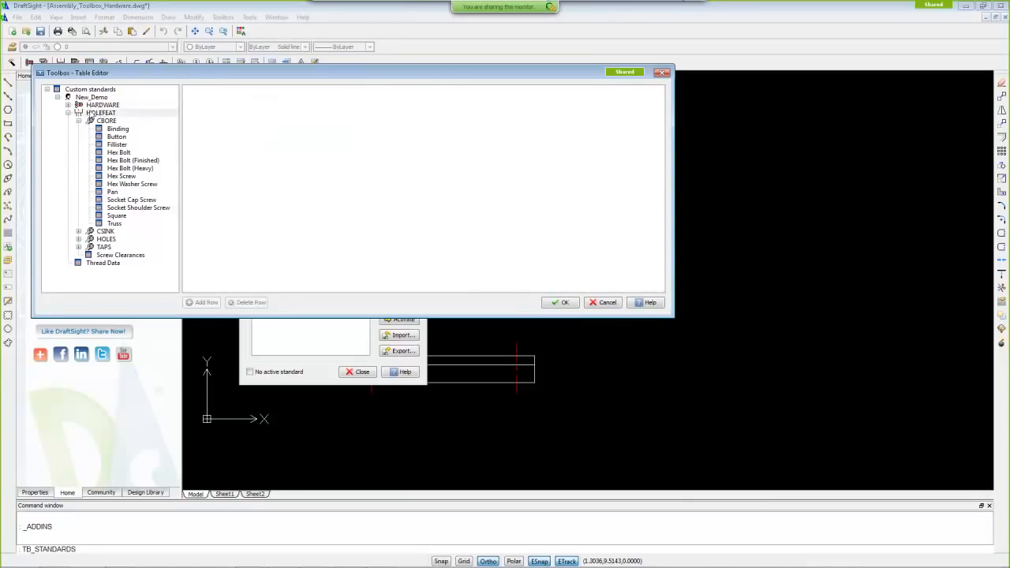
left_click(68, 105)
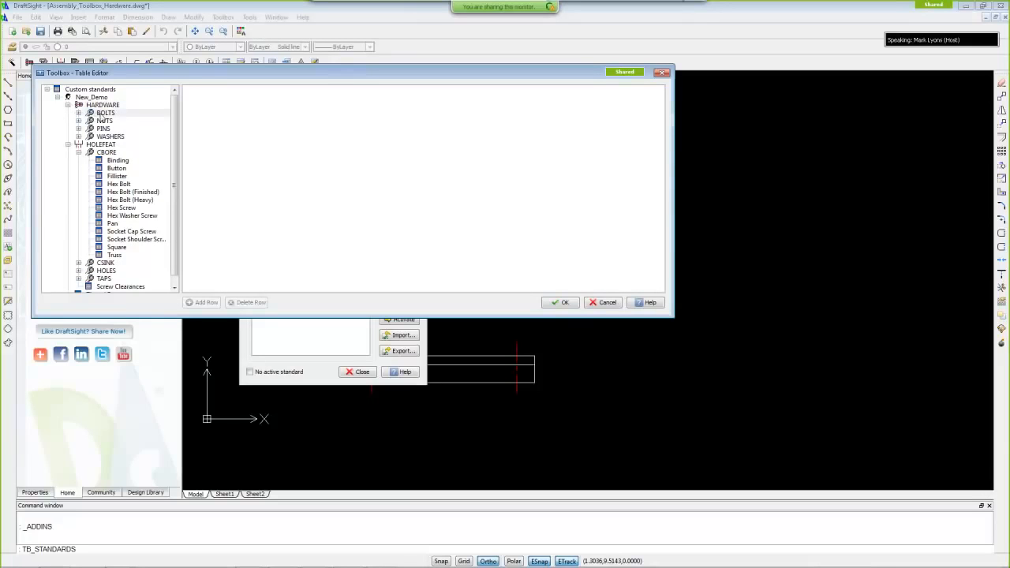
double_click(102, 115)
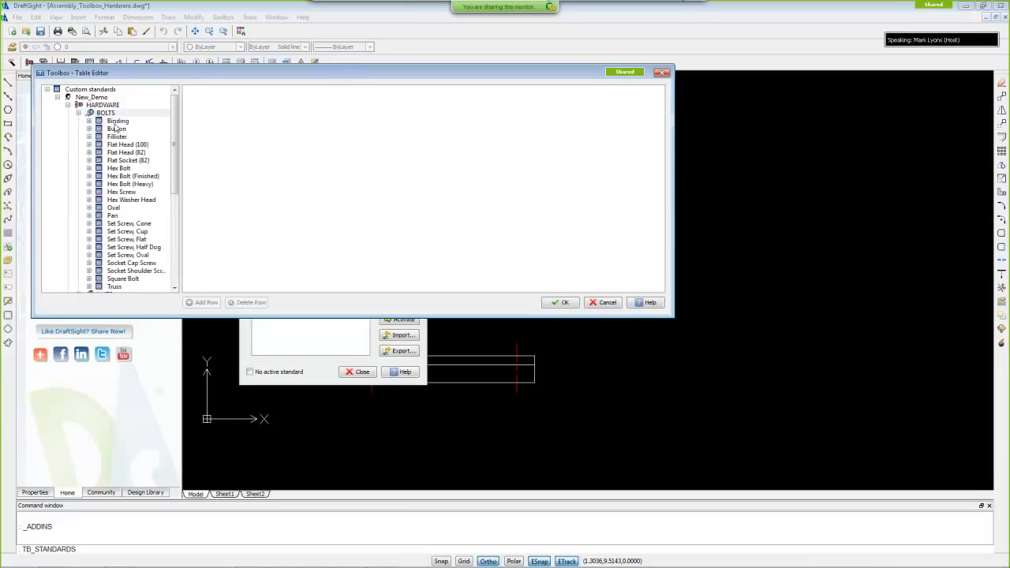
left_click(89, 121)
left_click(118, 129)
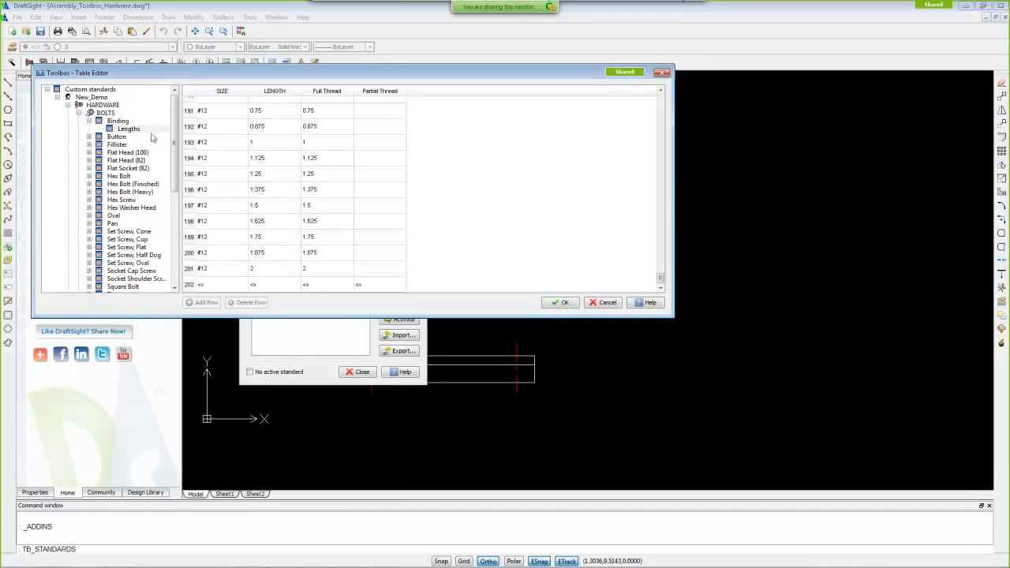
left_click(328, 160)
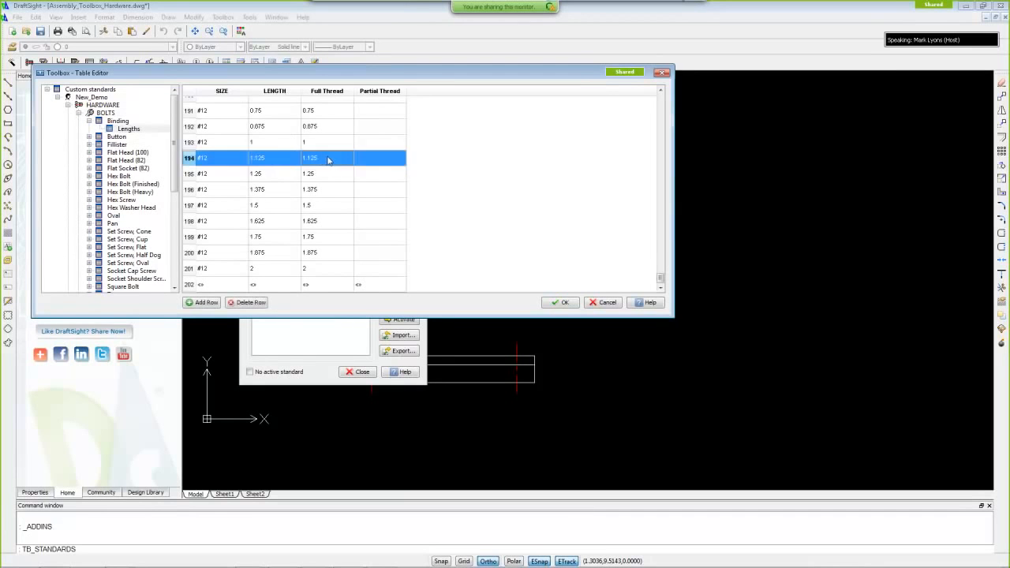
scroll(323, 164, "up", 20)
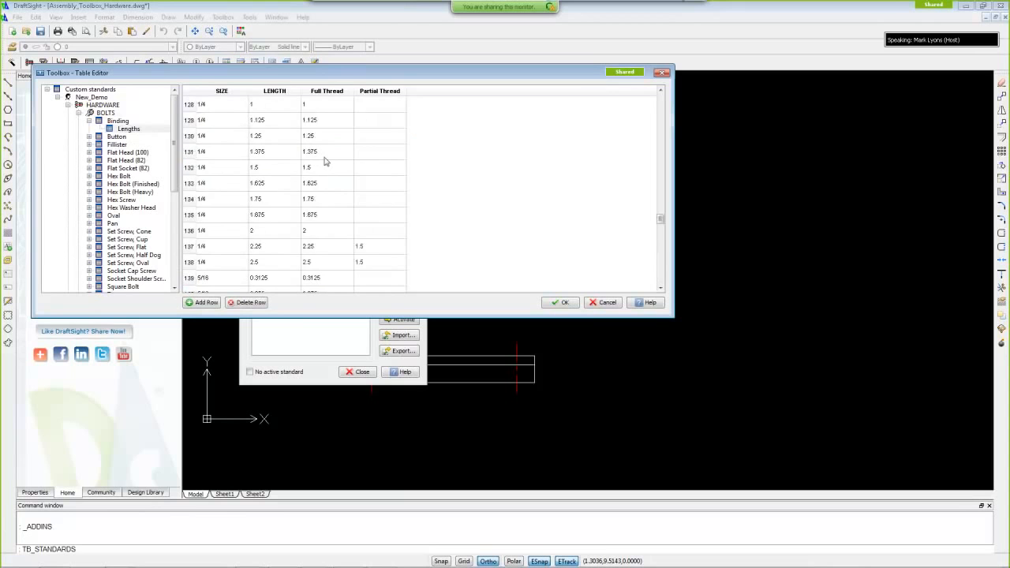
scroll(240, 174, "down", 14)
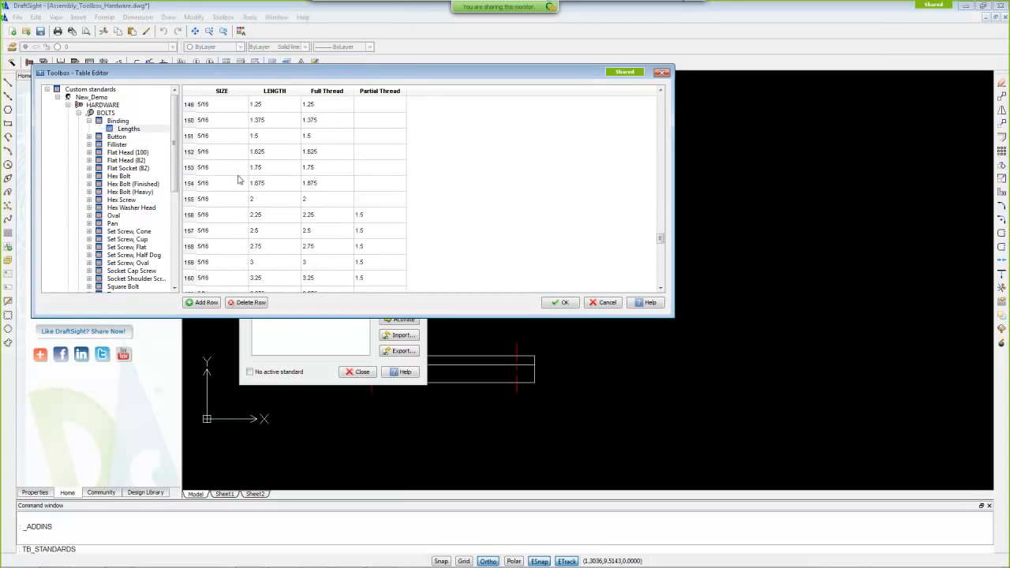
scroll(240, 174, "down", 9)
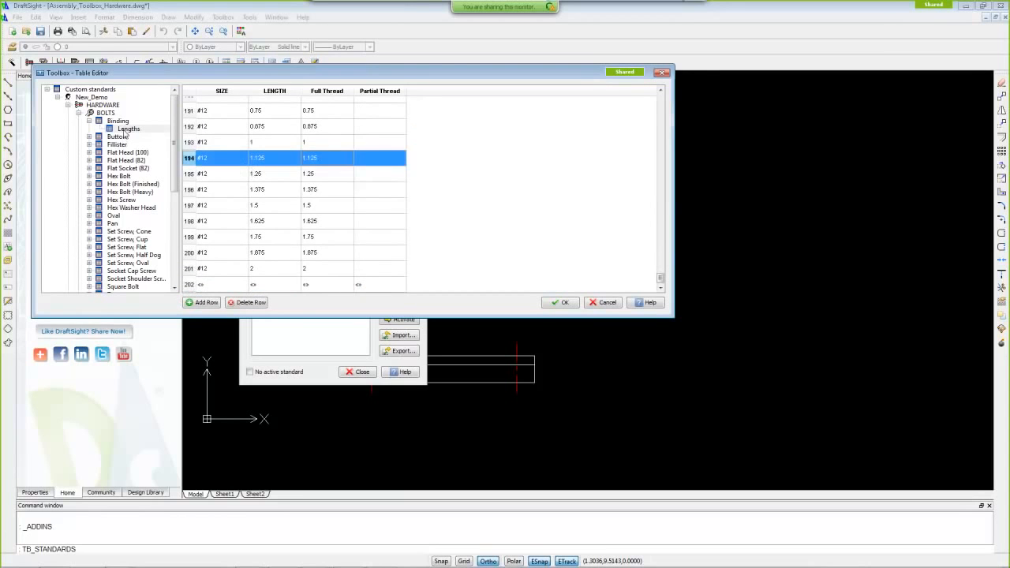
left_click(88, 121)
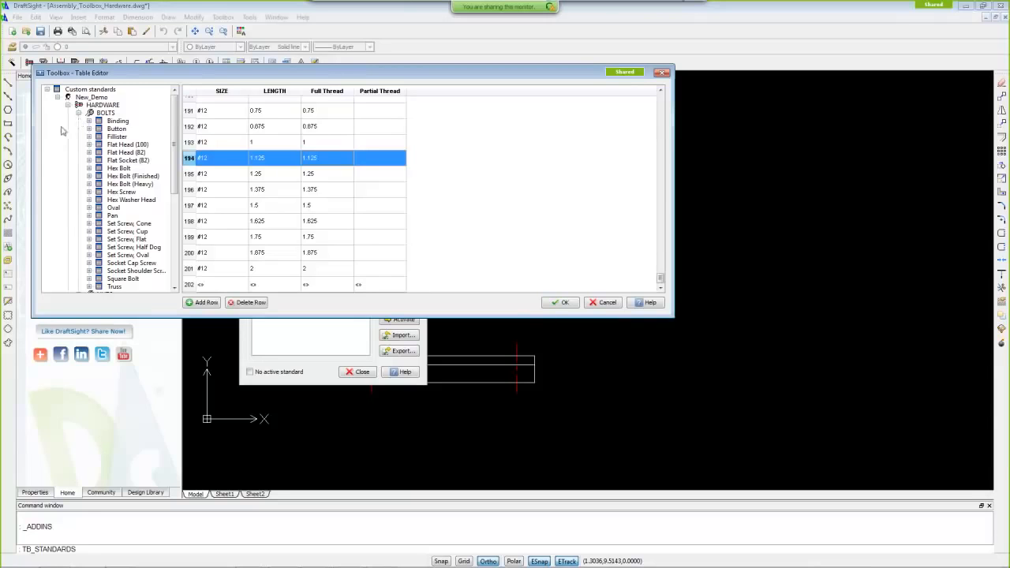
left_click(78, 113)
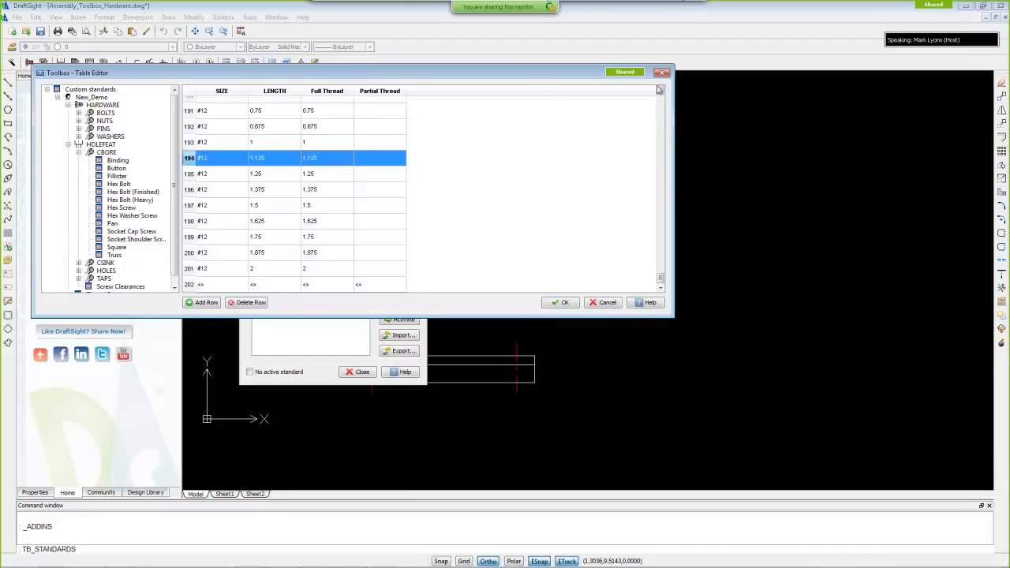
left_click(661, 72)
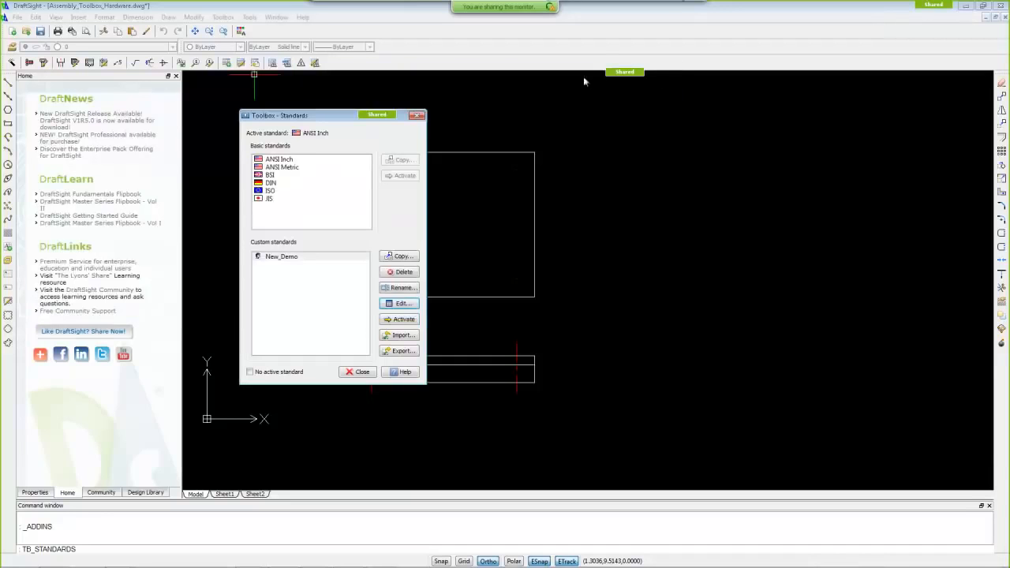
Step: Activate New_Demo as a trial, make ANSI Inch the active standard again and close the Toolbox standards
left_click(296, 257)
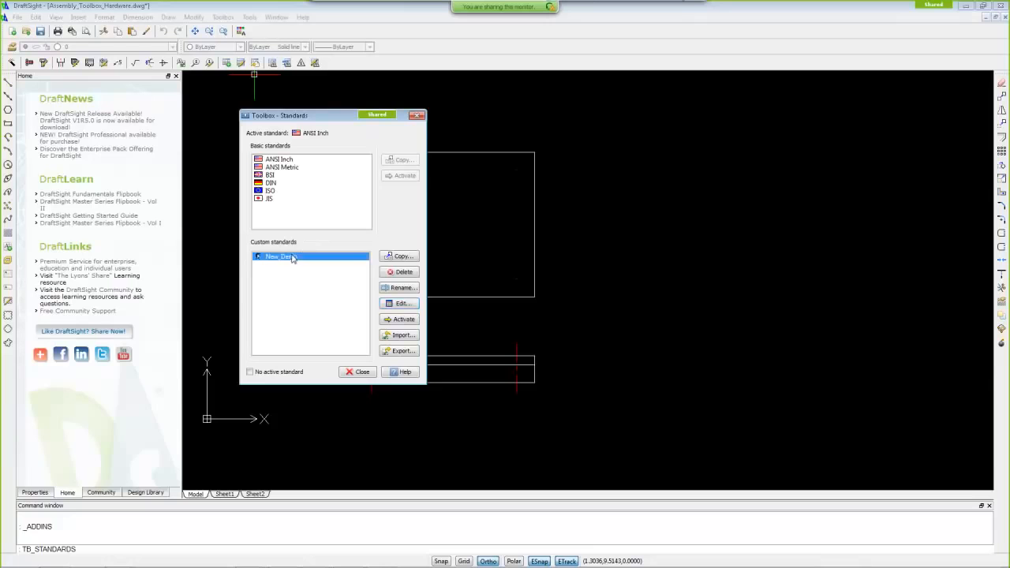
left_click(396, 320)
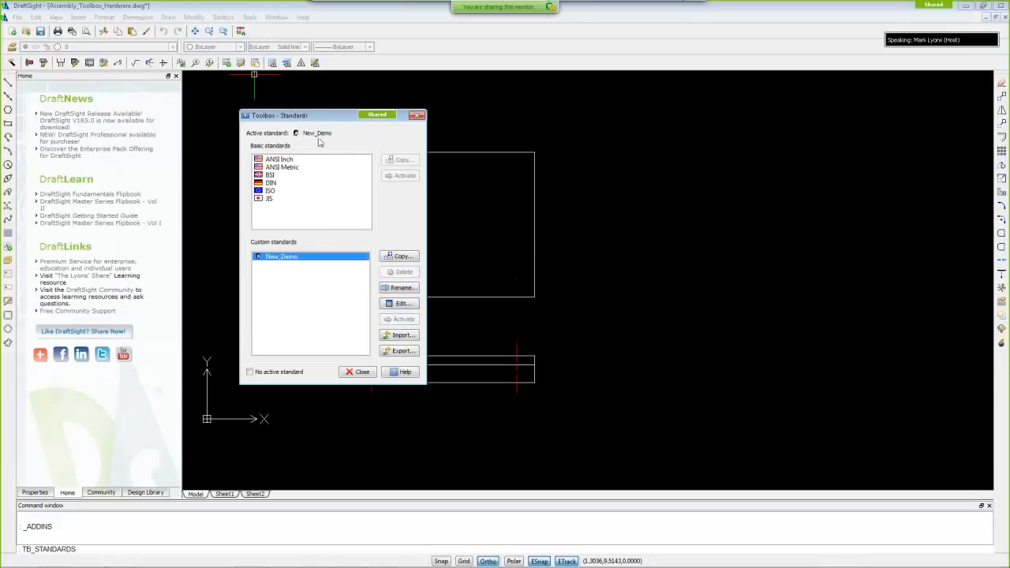
left_click(275, 161)
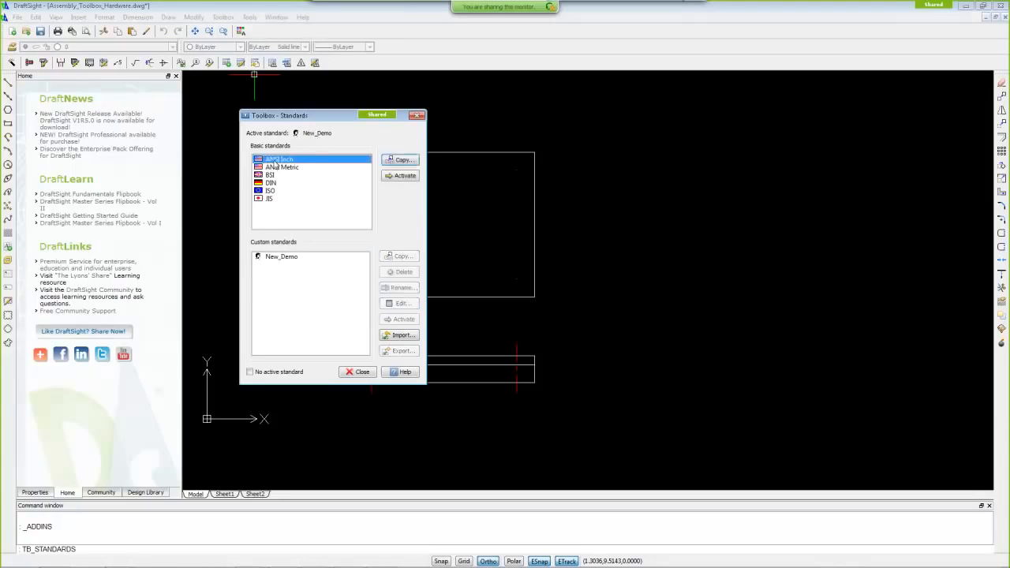
left_click(394, 177)
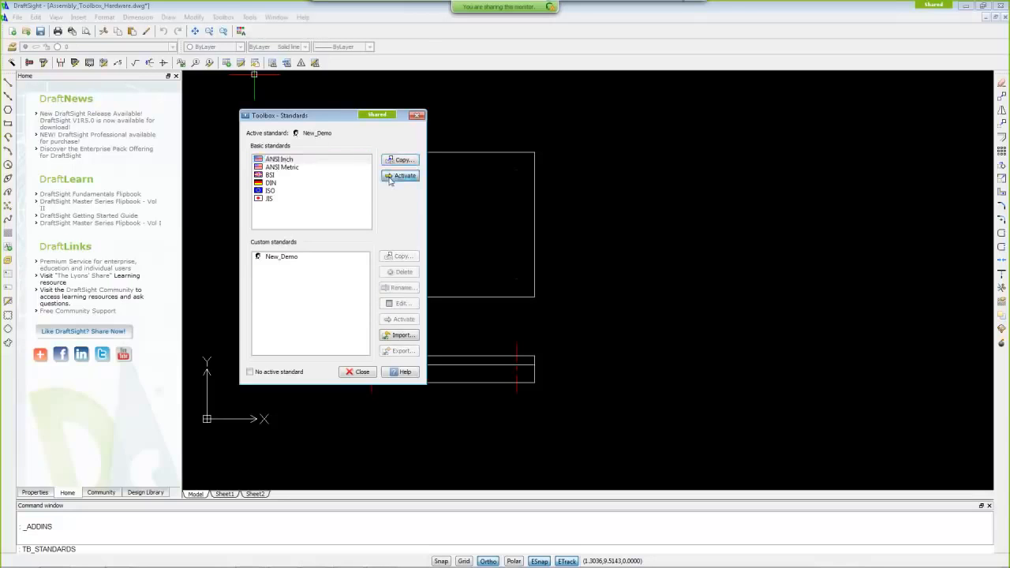
left_click(417, 116)
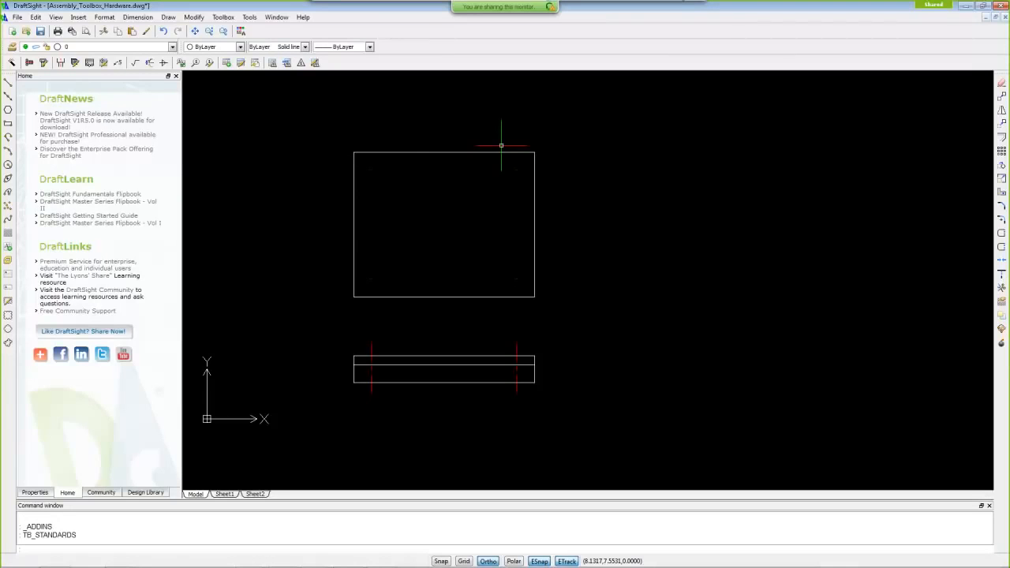
Step: Open the Toolbox hardware settings and look through the Bolts and Screws, Nuts, Pins and Washers categories
left_click(28, 63)
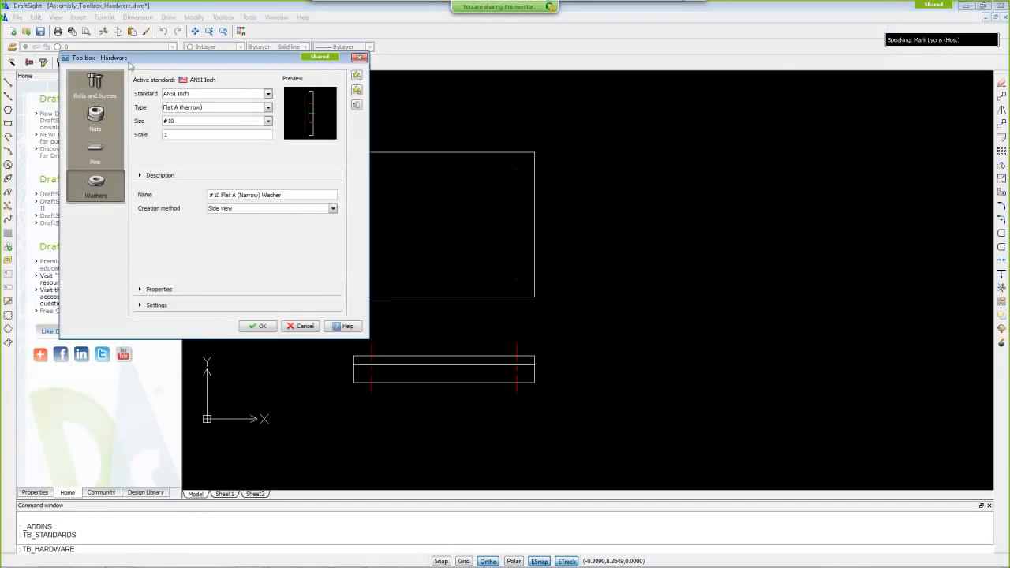
mouse_move(157, 60)
left_mouse_down()
mouse_move(412, 134)
mouse_move(409, 123)
left_mouse_up()
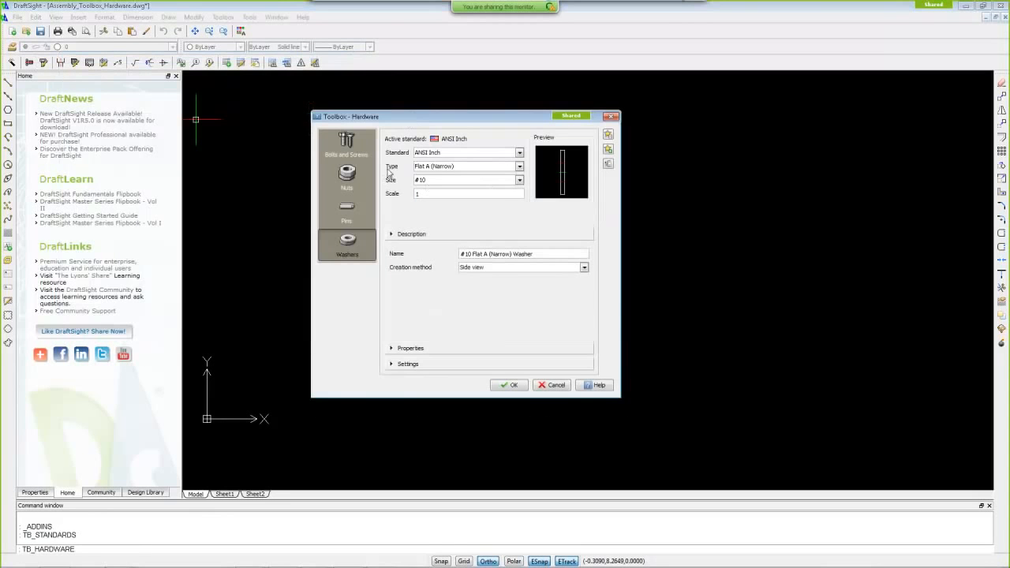
left_click(346, 146)
left_click(347, 178)
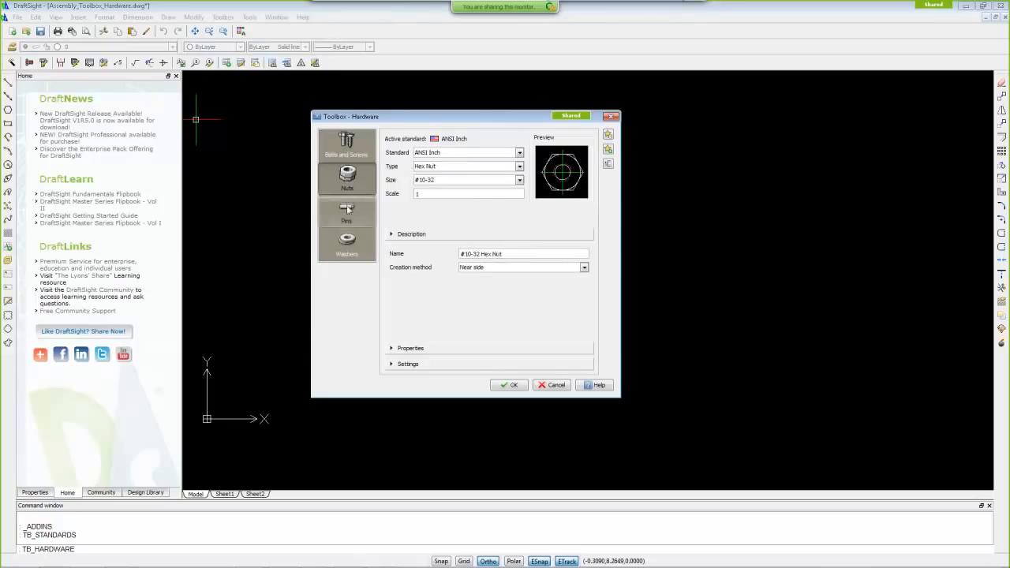
left_click(348, 212)
left_click(347, 245)
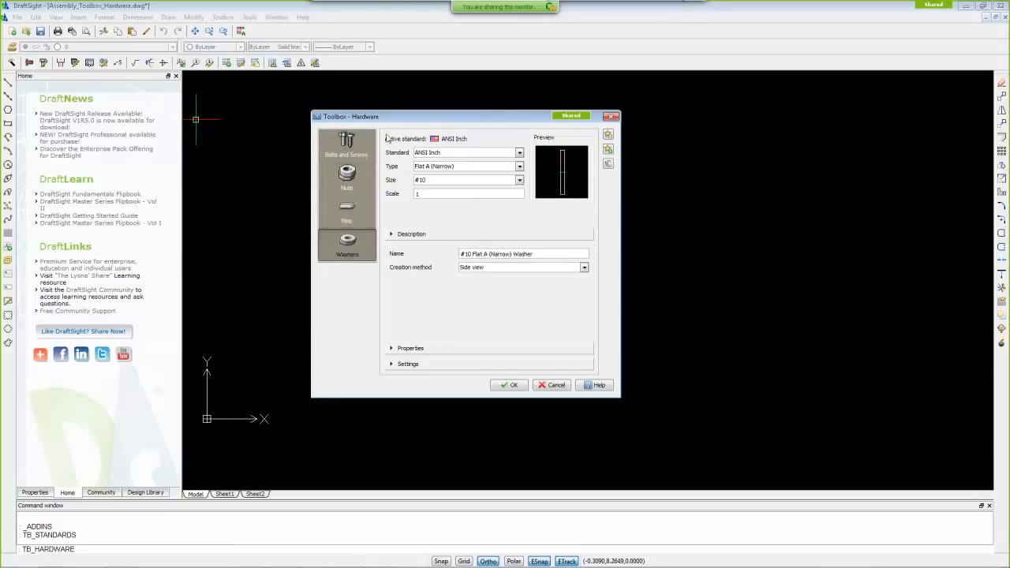
left_click_drag(415, 120, 304, 93)
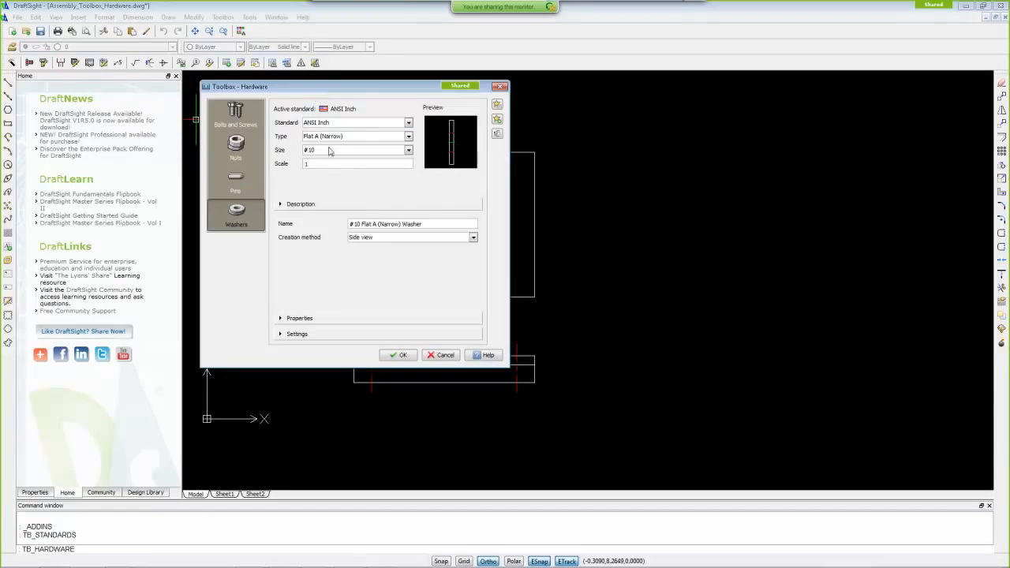
Step: Preview the 1/4-28 Hex Bolt with the Far side, Side view 1, Side view 2 and Side view 3 creation methods, and close the hardware settings
left_click(231, 128)
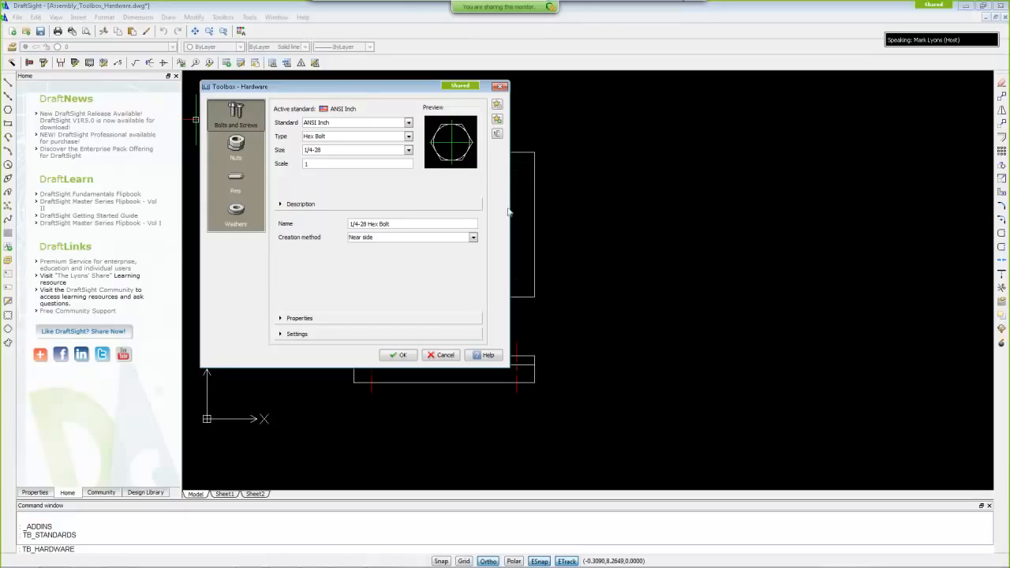
left_click(473, 237)
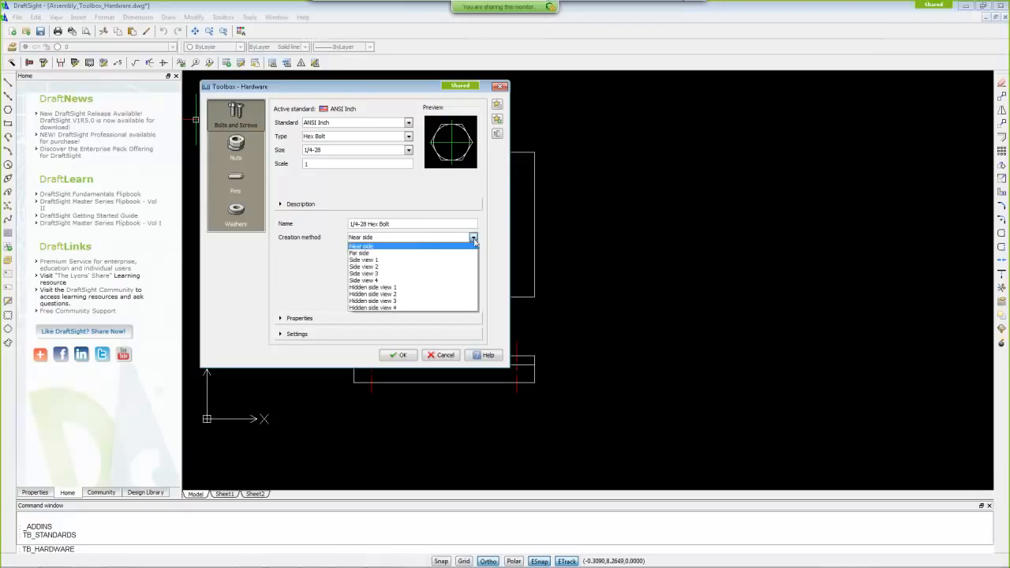
left_click(401, 254)
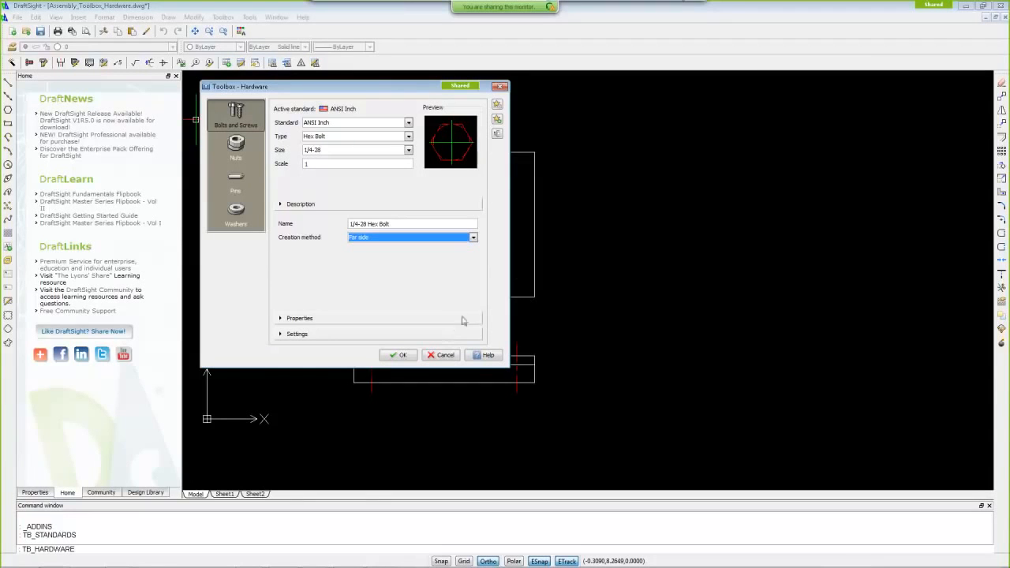
left_click(473, 237)
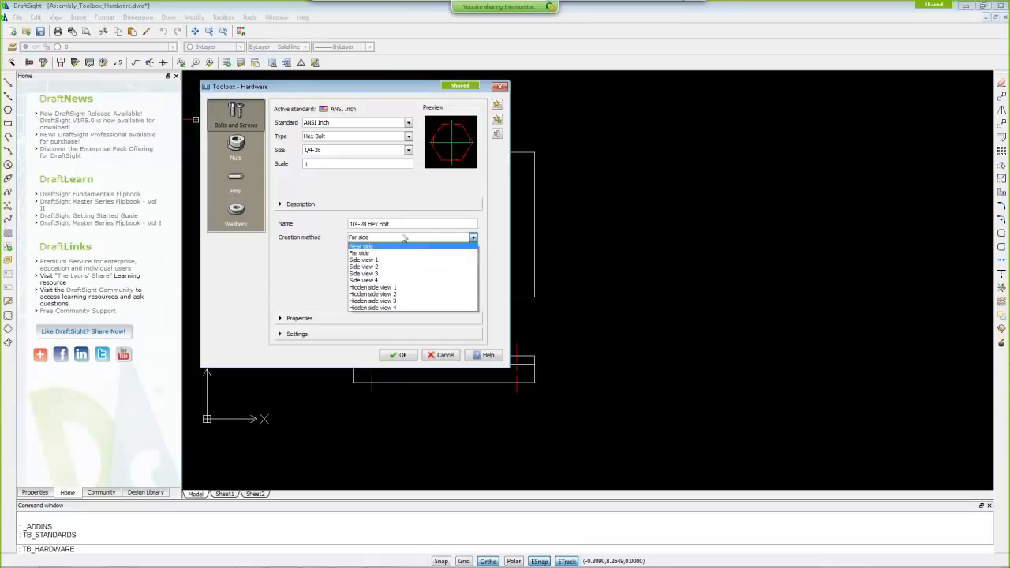
left_click(362, 261)
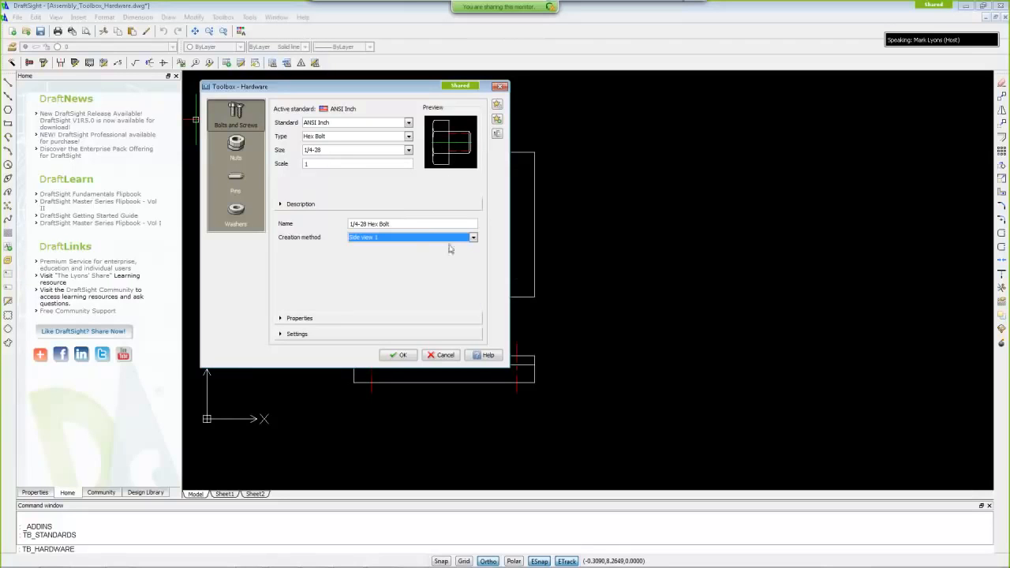
left_click(472, 238)
left_click(401, 268)
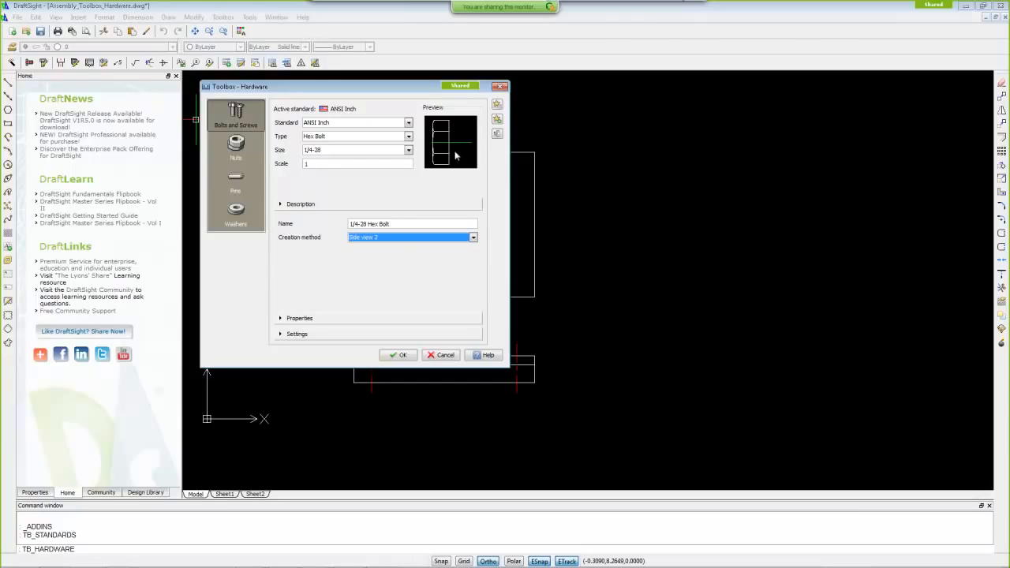
left_click(475, 238)
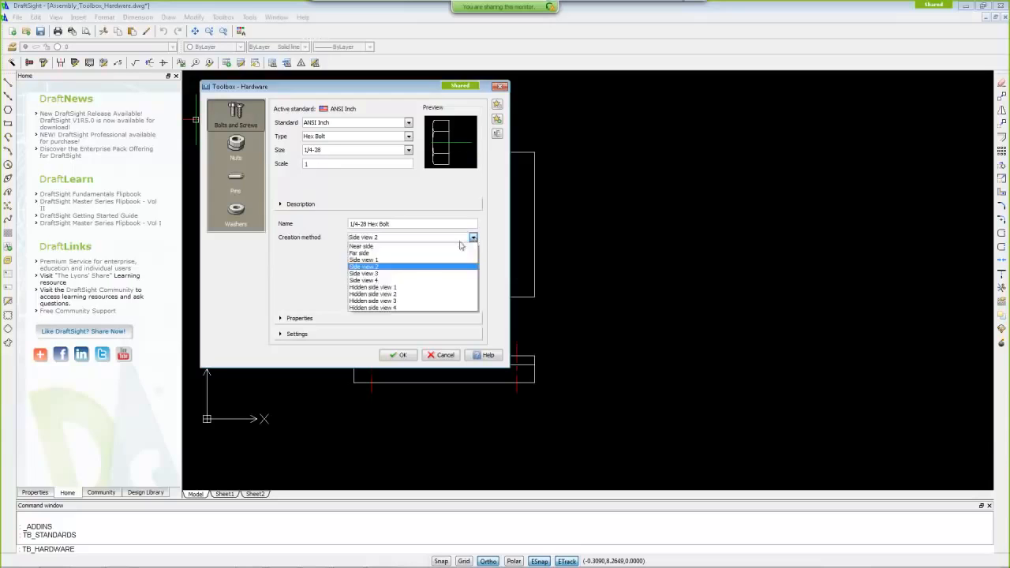
left_click(410, 274)
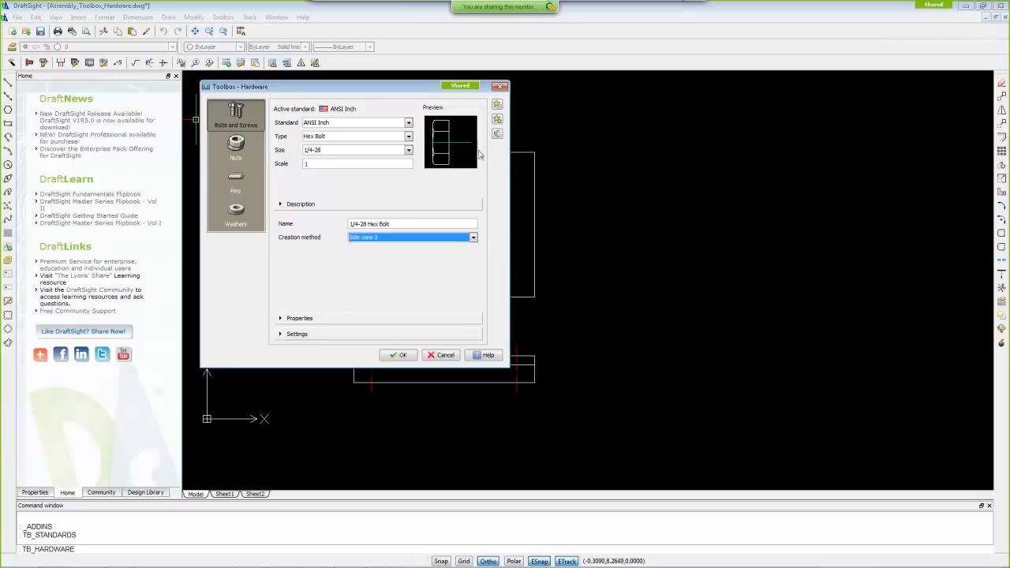
left_click(501, 87)
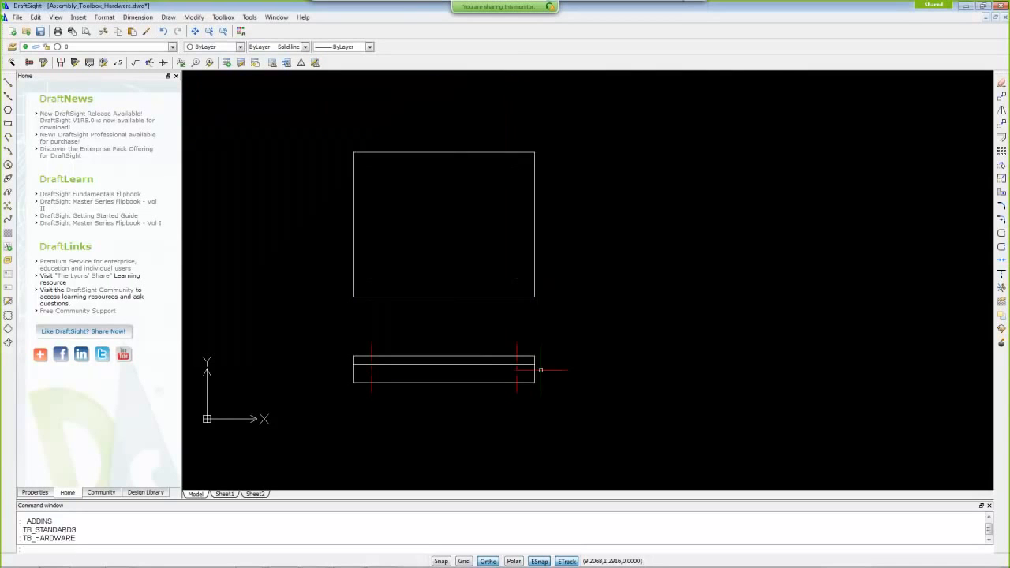
Step: Examine the two stacked plates in the lower view of the assembly, up close around the left centerline
scroll(374, 360, "up", 2)
scroll(375, 360, "up", 1)
middle_click_drag(368, 381, 419, 282)
scroll(419, 282, "up", 3)
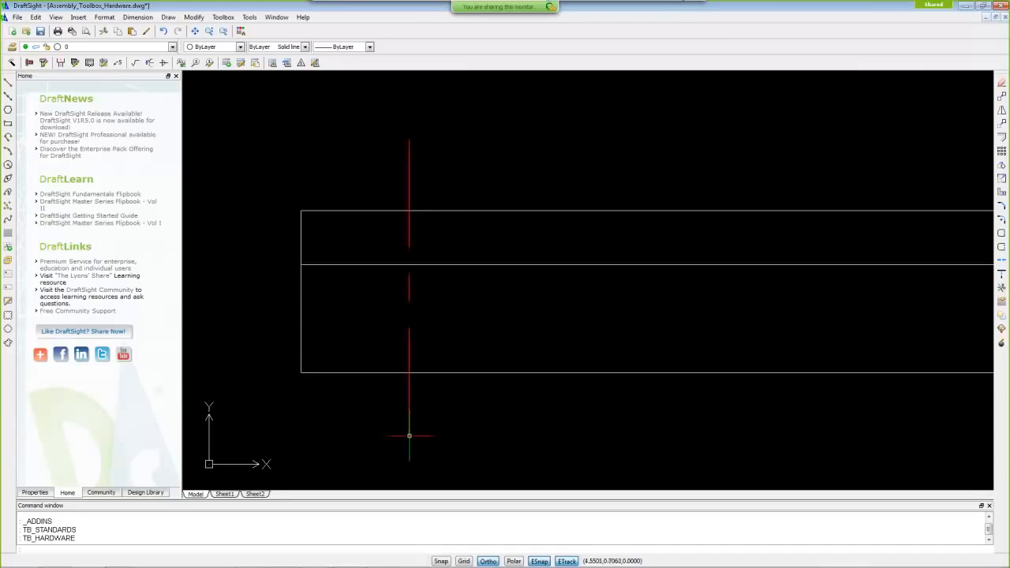
scroll(431, 295, "down", 3)
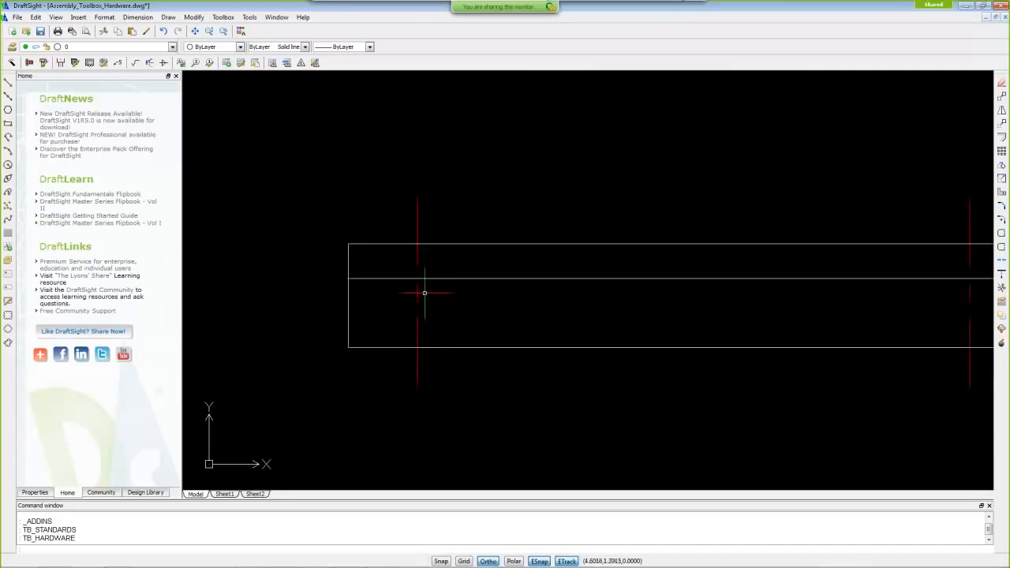
scroll(434, 288, "up", 3)
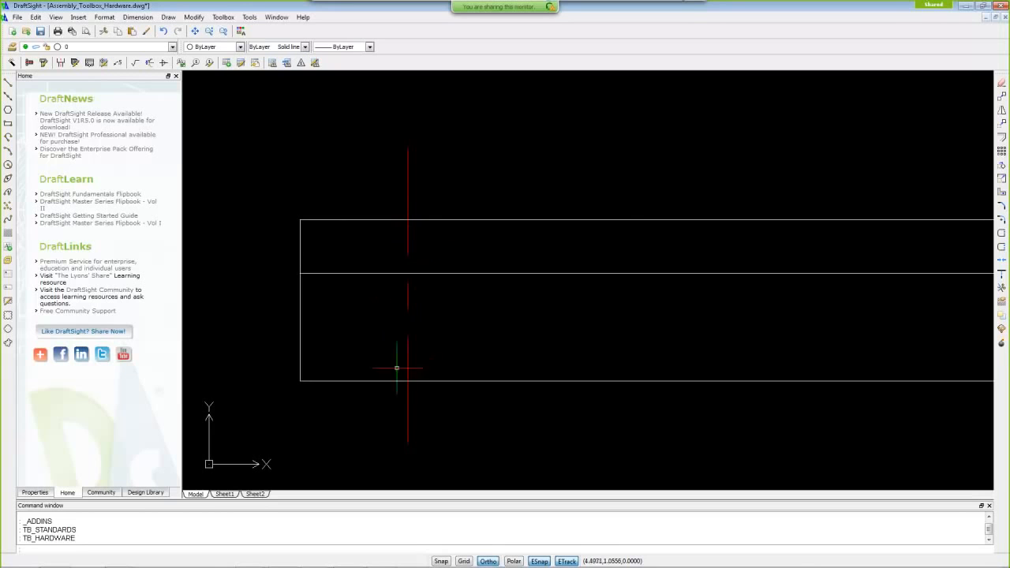
scroll(433, 351, "down", 3)
scroll(433, 345, "down", 1)
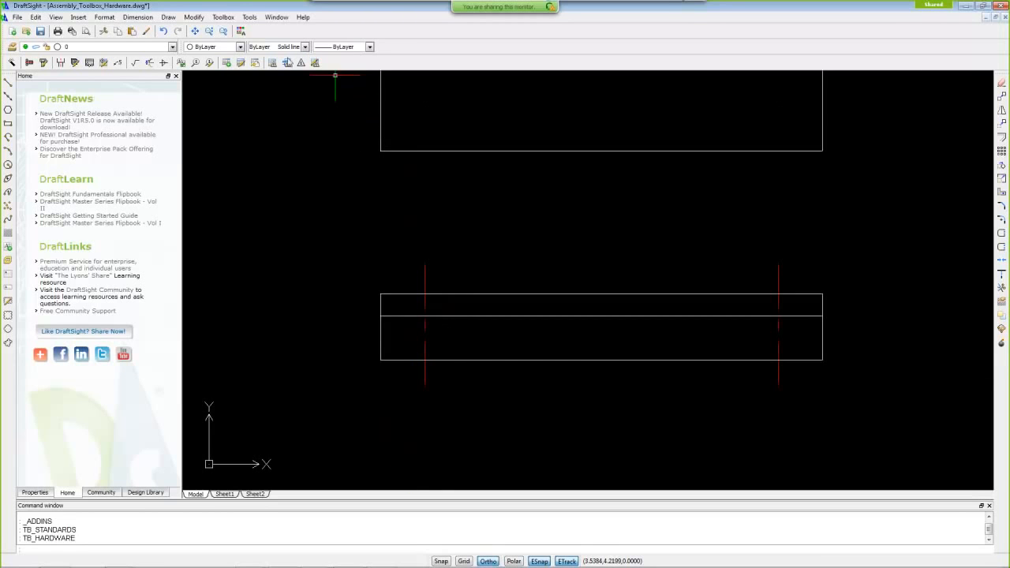
Step: Reopen the Toolbox hardware settings and set the 1/4-28 Hex Bolt's creation method to Side view 4
left_click(29, 63)
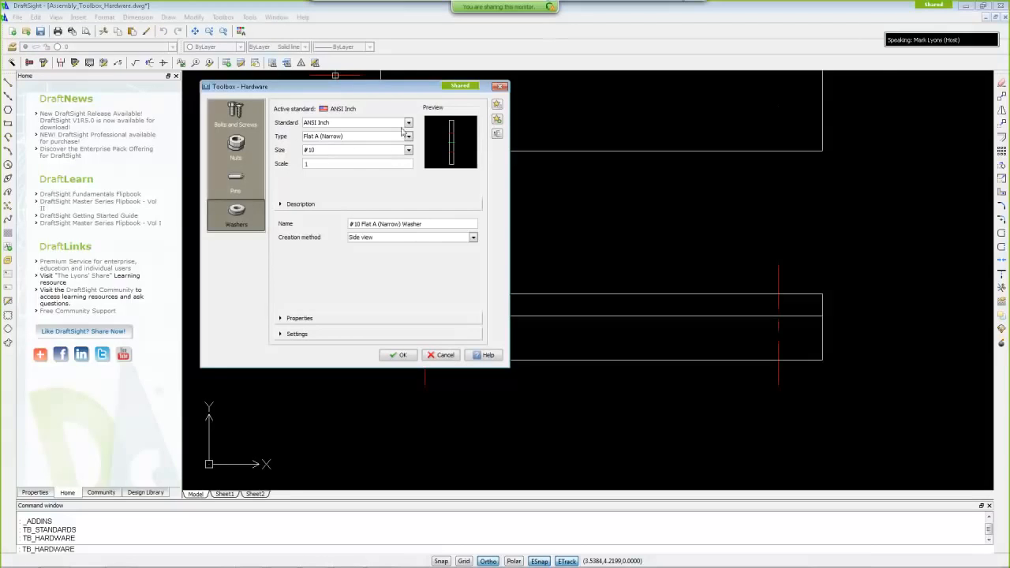
left_click(236, 114)
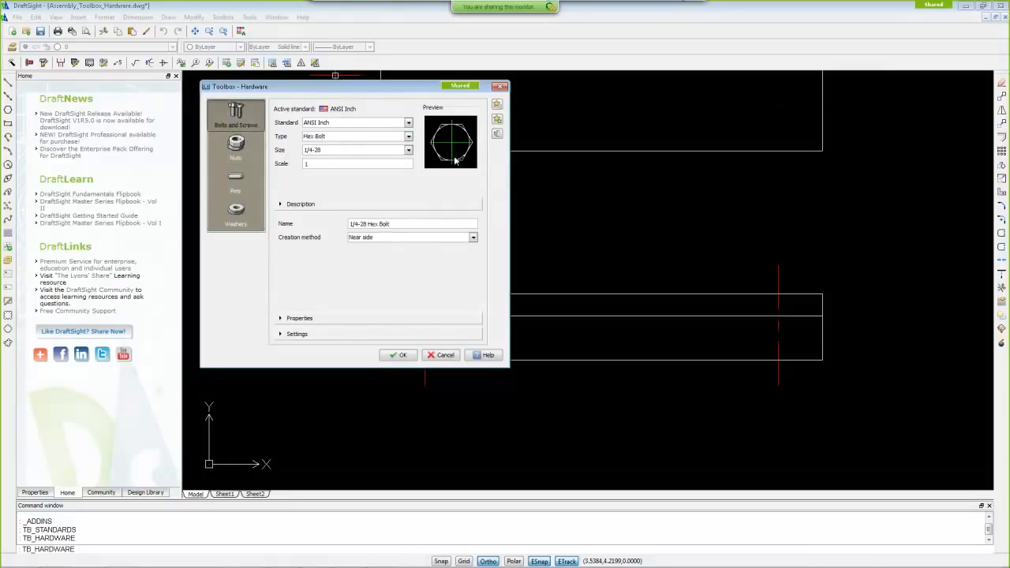
left_click(467, 238)
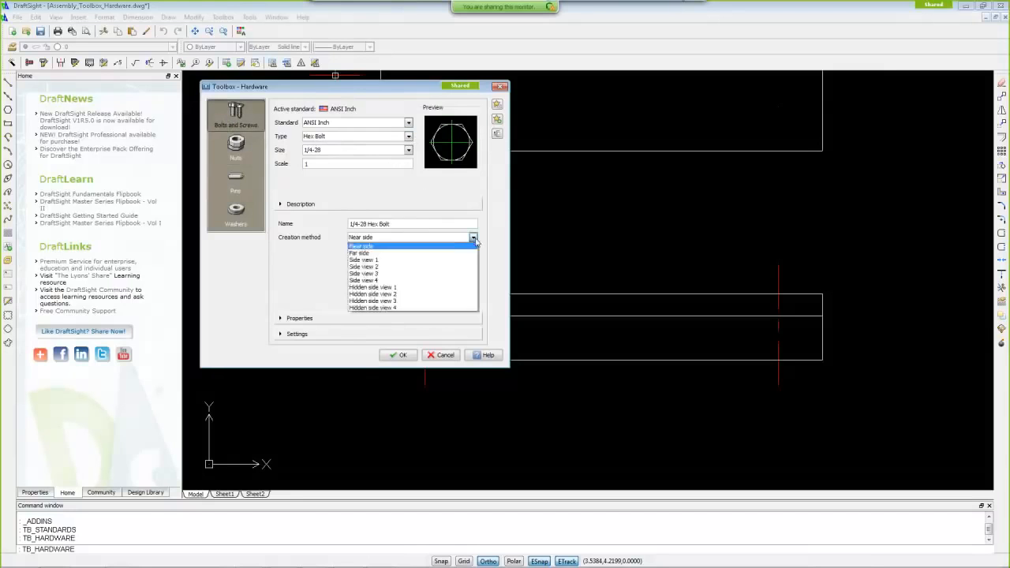
left_click(423, 277)
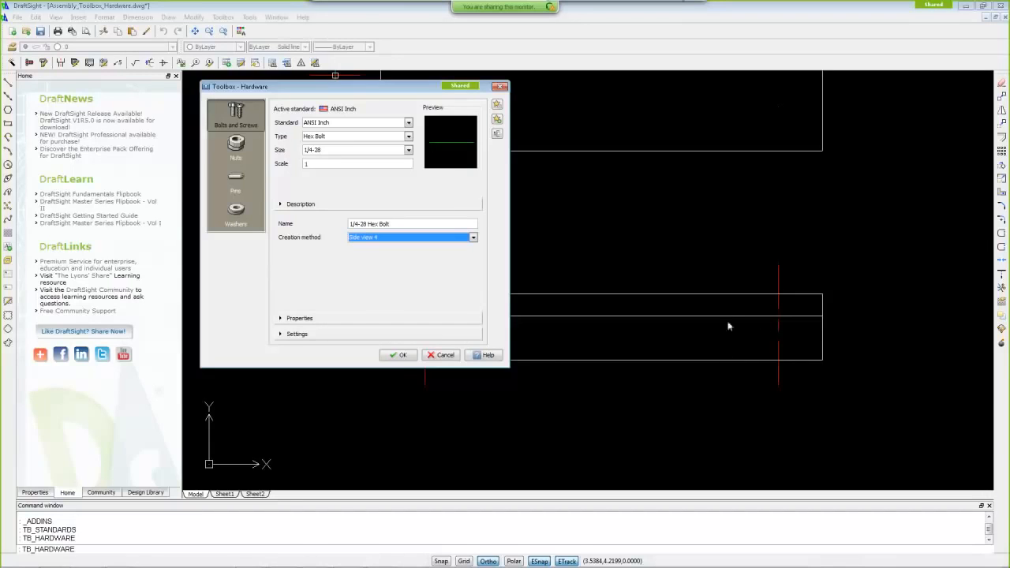
Step: Set the hex bolt's thread display to Detailed with the No bearing head option, and its creation method to Side view 1
left_click(290, 320)
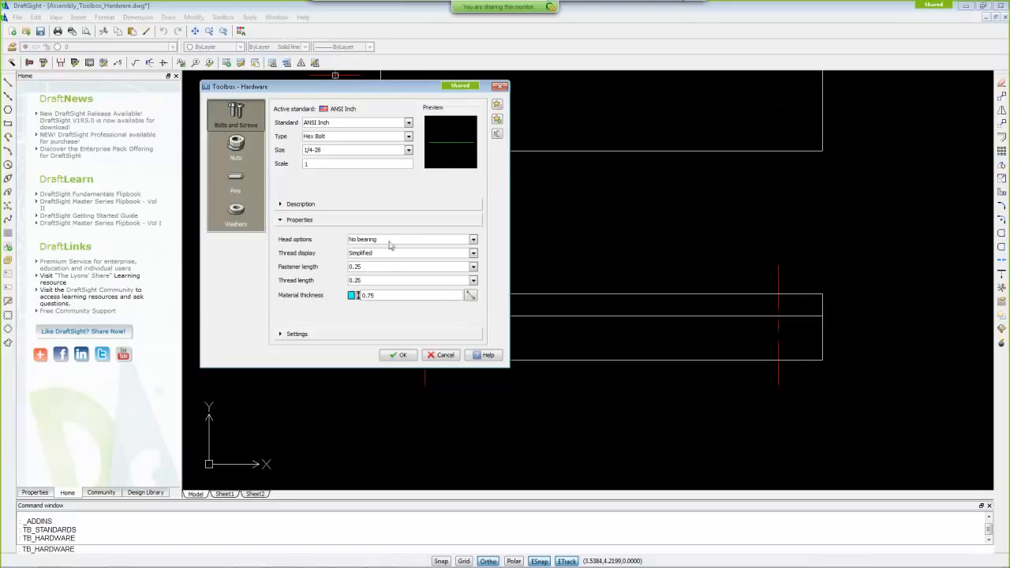
left_click(473, 239)
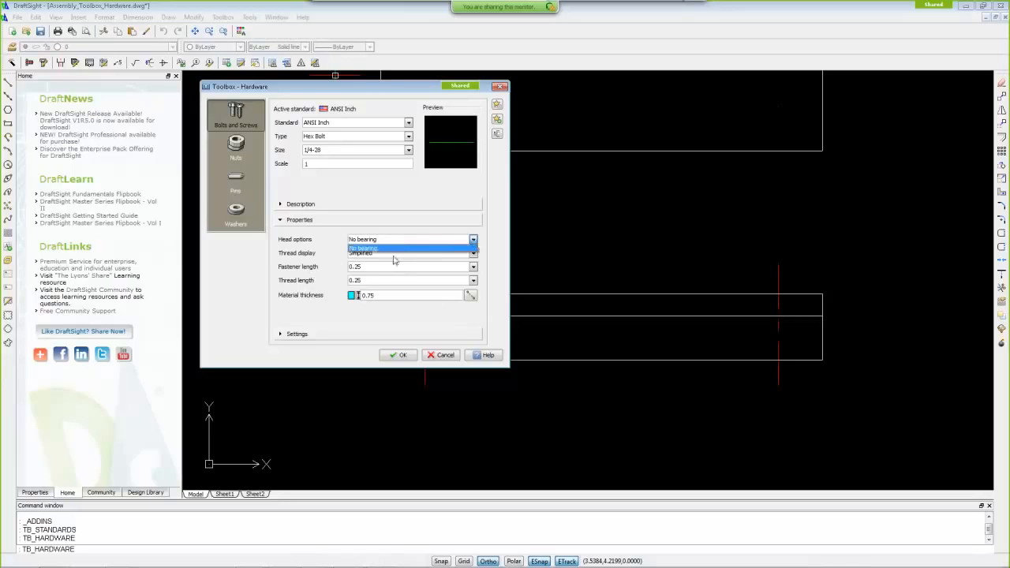
left_click(399, 247)
left_click(393, 255)
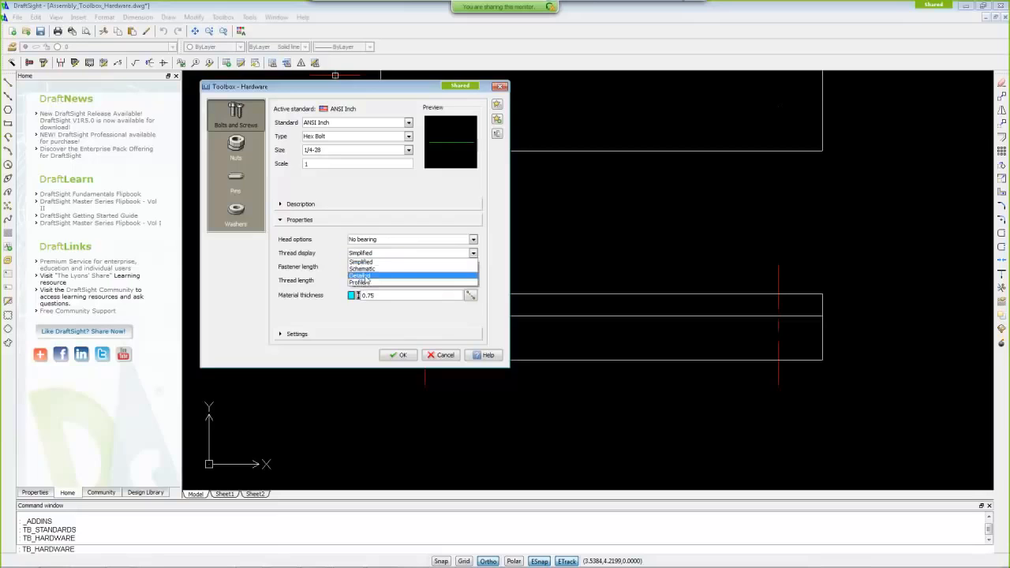
left_click(367, 276)
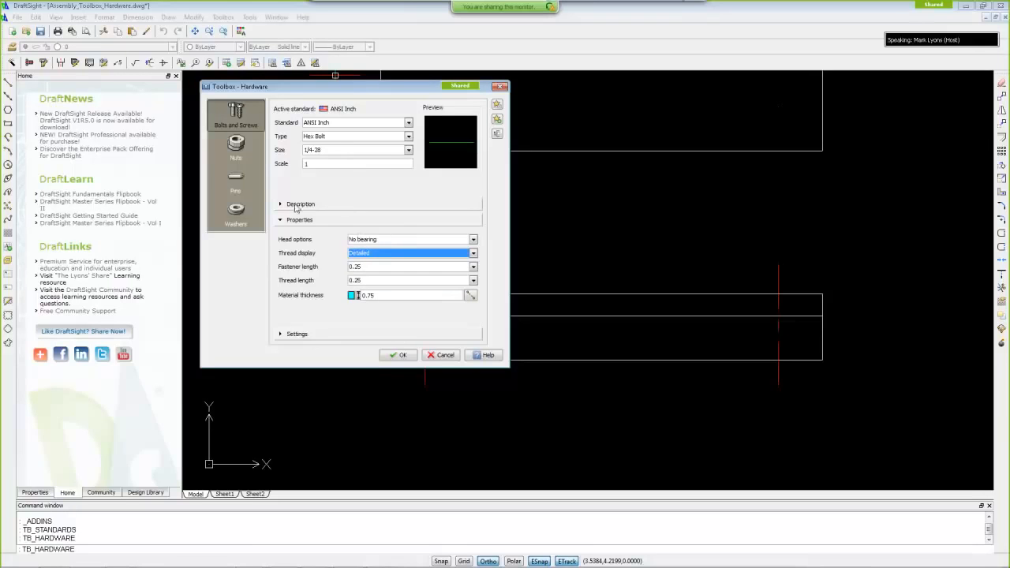
left_click(374, 221)
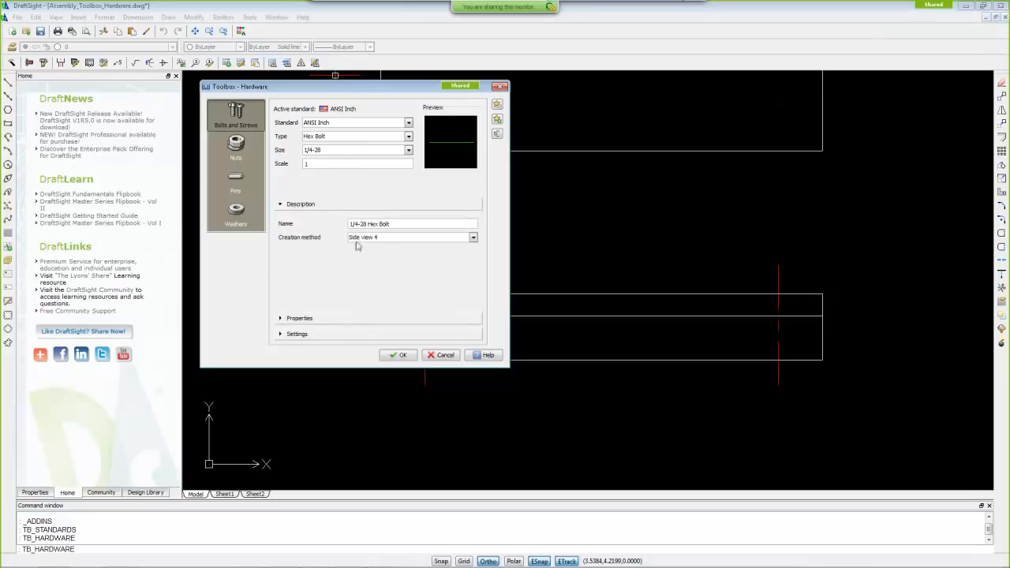
left_click(371, 238)
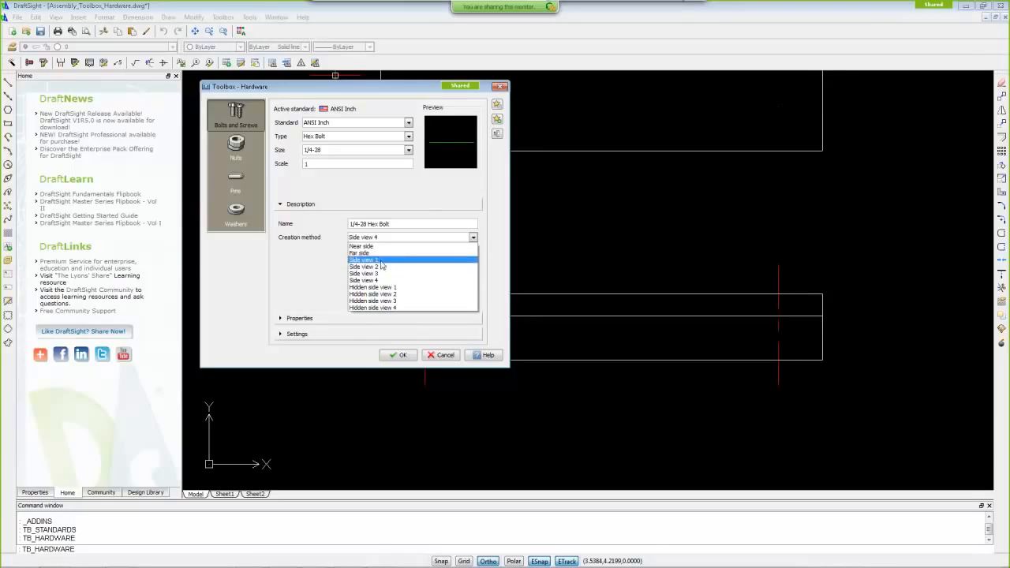
left_click(381, 261)
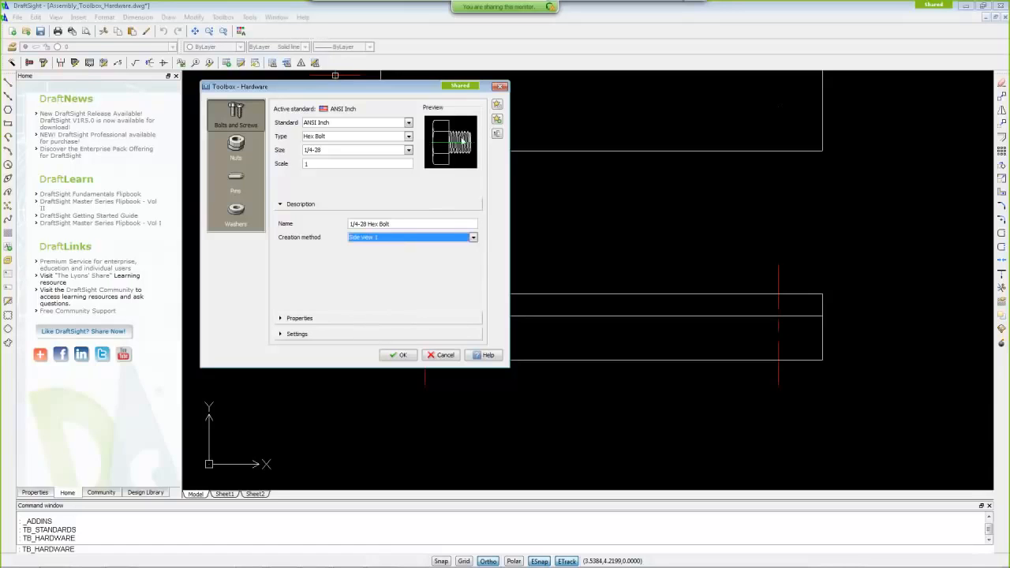
Step: Try the Simplified thread display on the hex bolt, and set it to Schematic
left_click(296, 318)
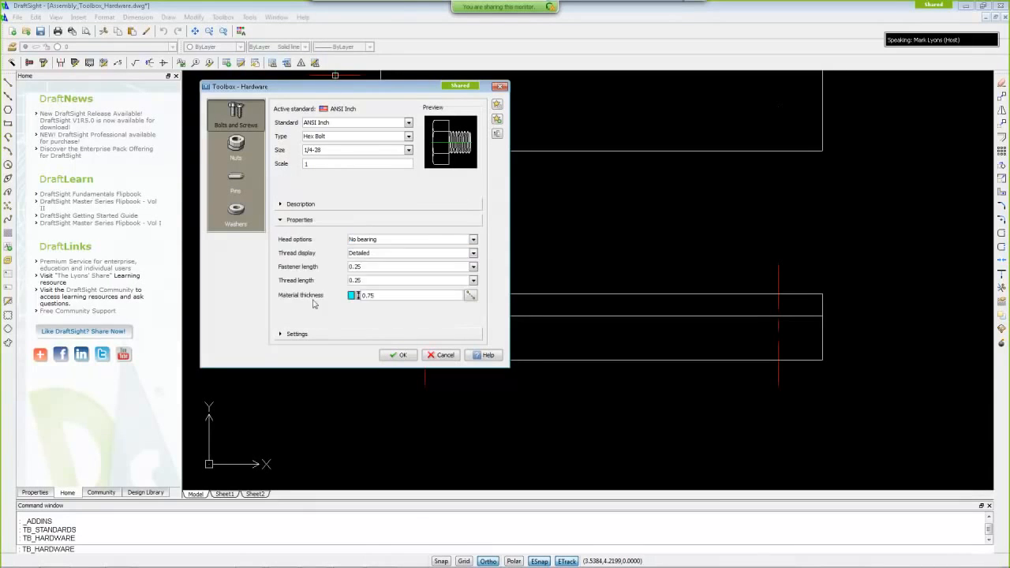
left_click(366, 254)
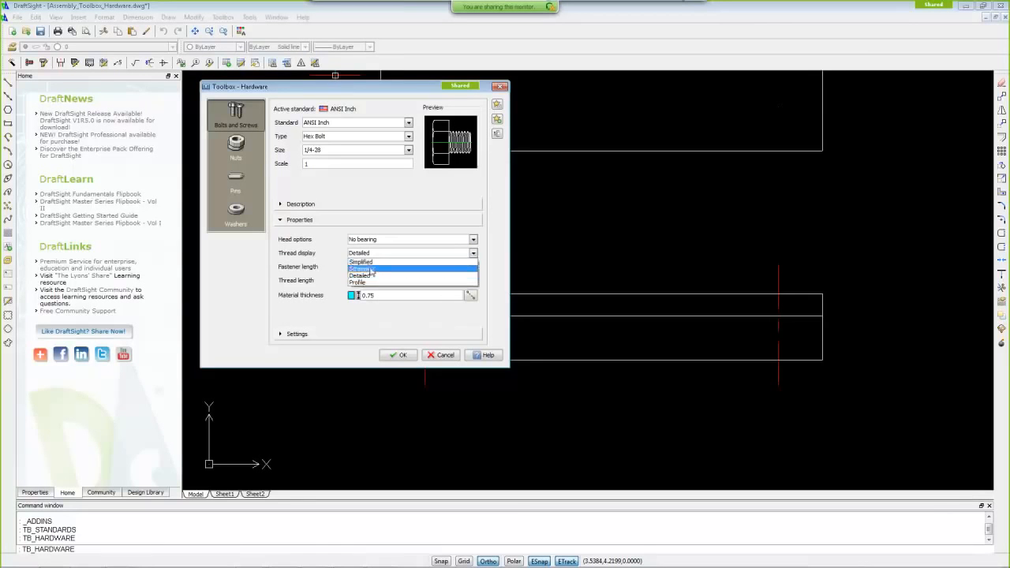
left_click(376, 262)
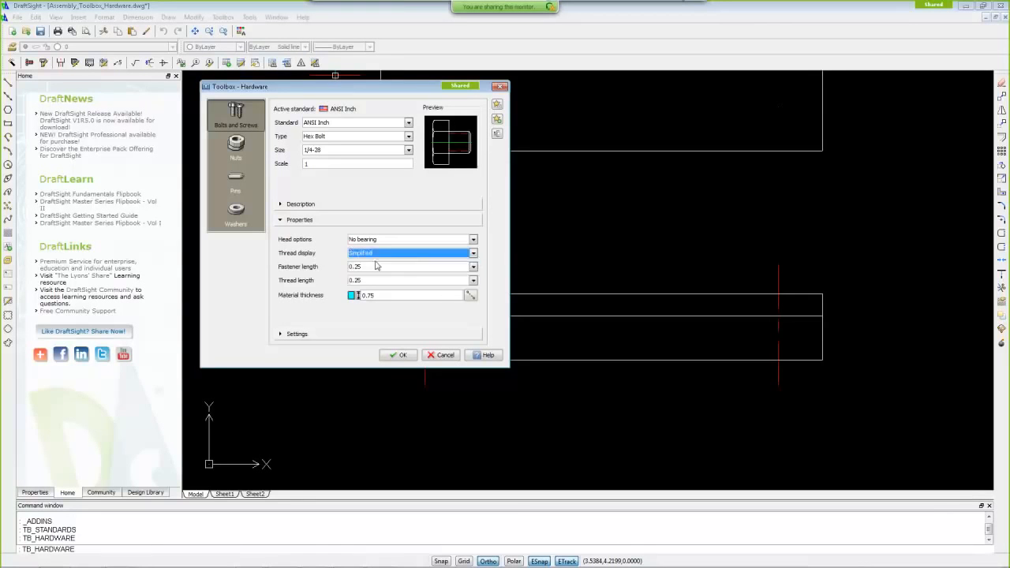
left_click(473, 254)
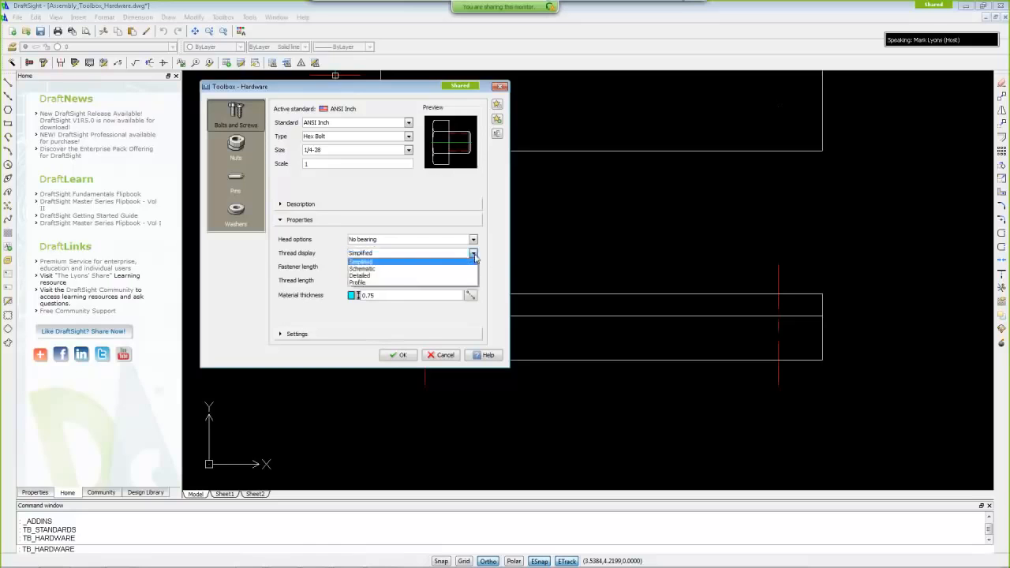
left_click(436, 270)
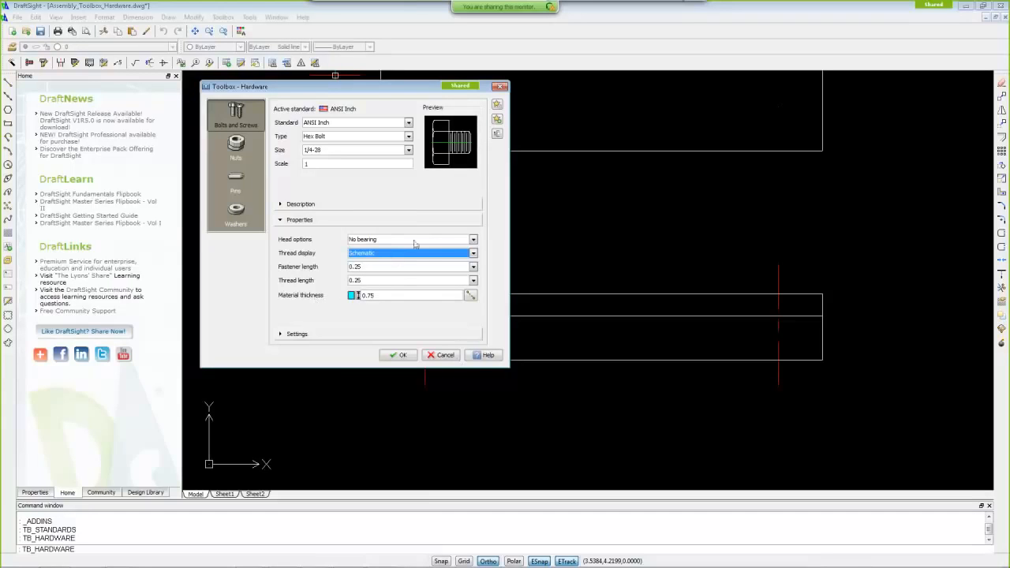
Step: Set the hex bolt's creation method to Side view 3 and leave the hardware settings without inserting the bolt
left_click(327, 205)
left_click(372, 239)
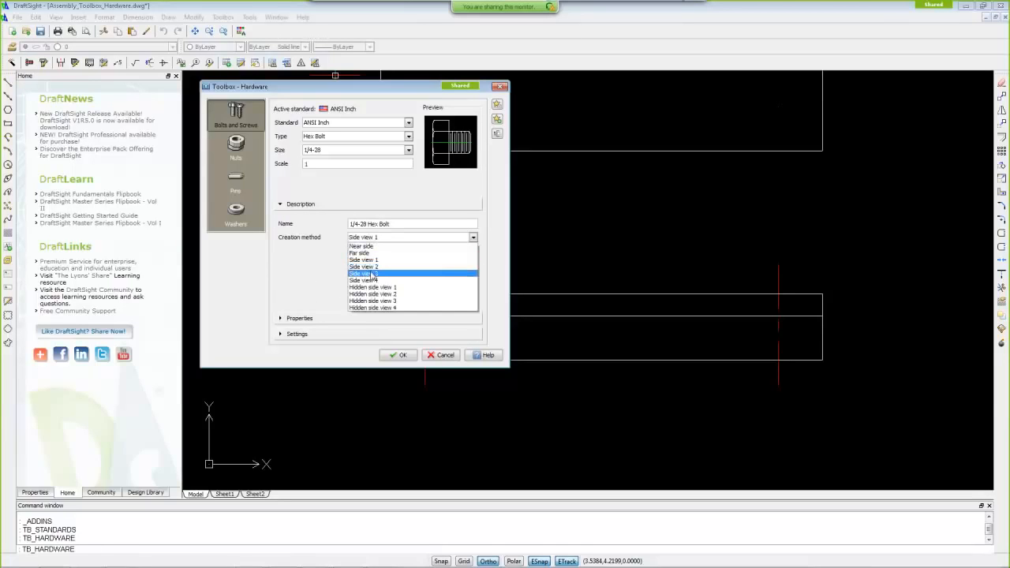
left_click(372, 274)
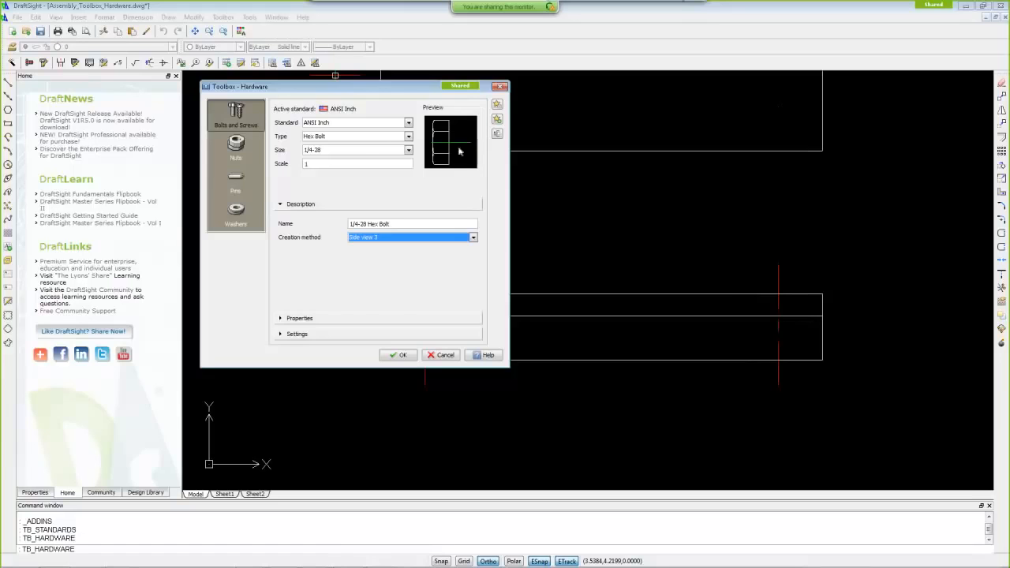
left_click(438, 357)
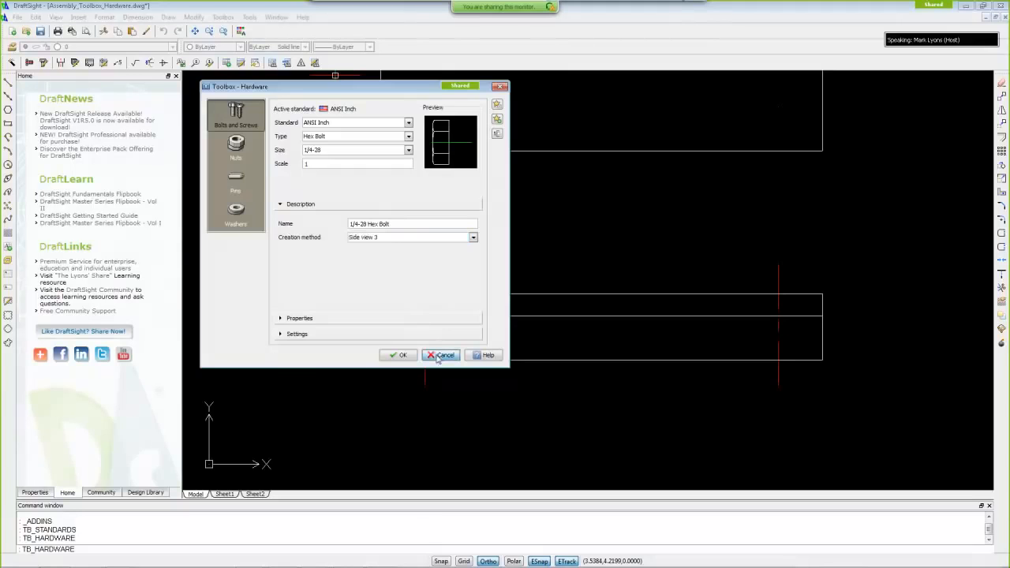
Step: Insert a side-view #10 Flat A (Narrow) washer where each of the two centrelines meets the plate's lower edge, rotated 90 degrees
left_click(29, 63)
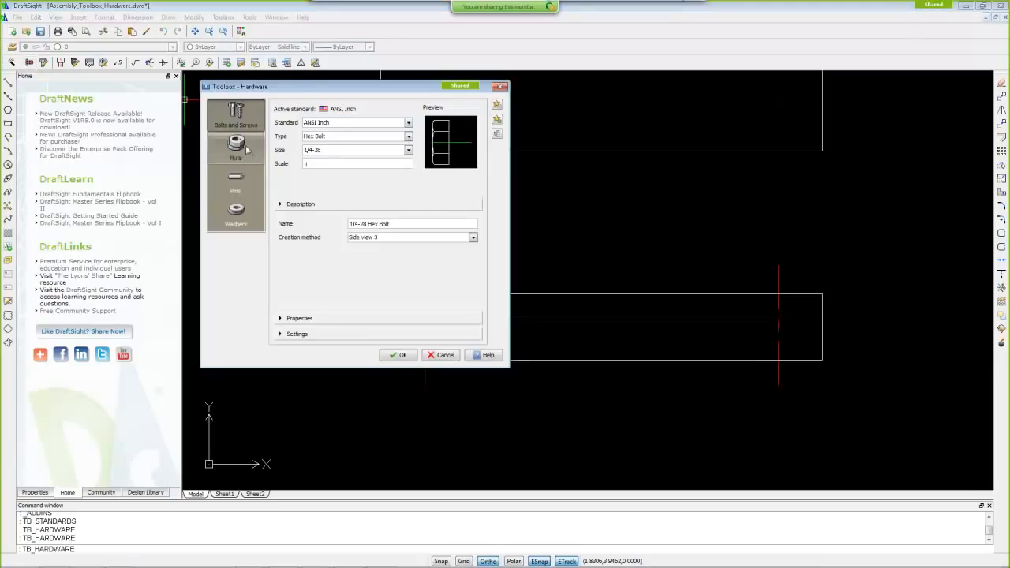
left_click(240, 217)
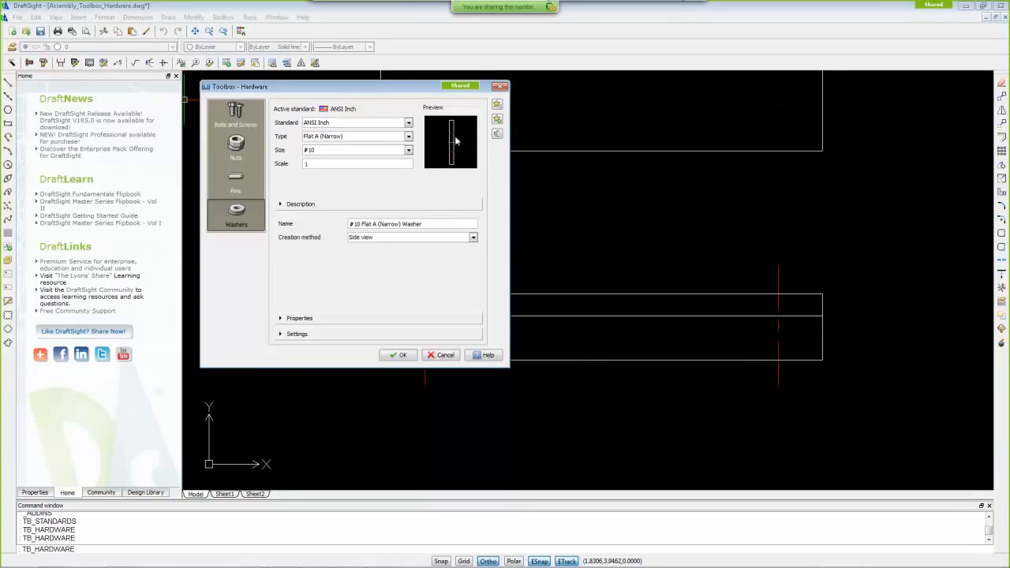
left_click(402, 356)
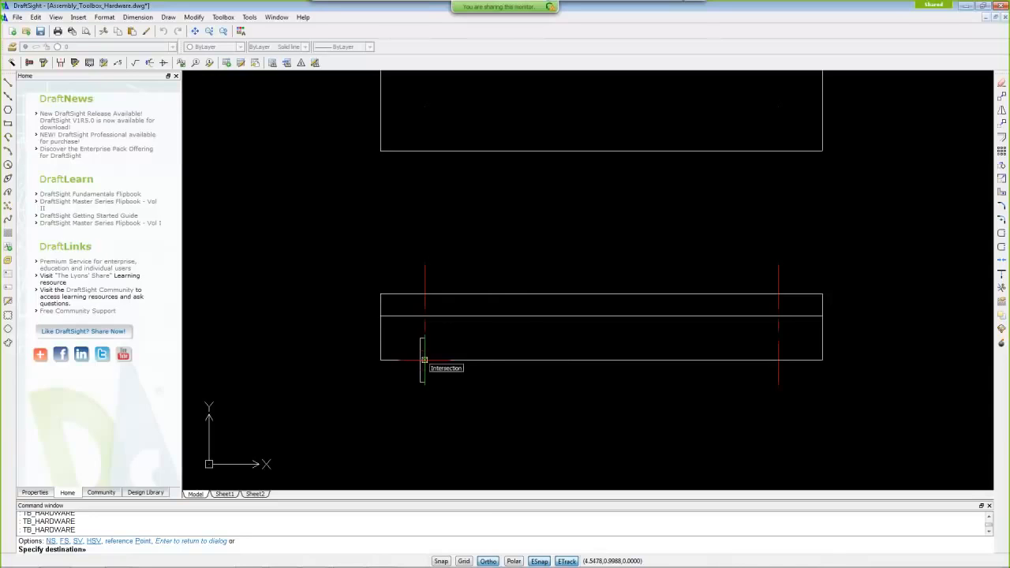
left_click(424, 360)
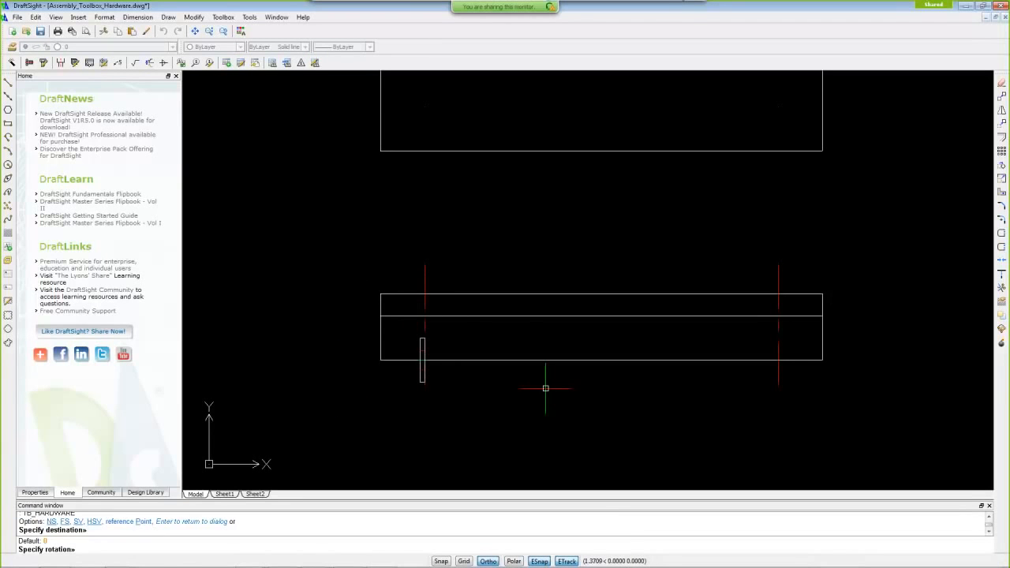
key("F8")
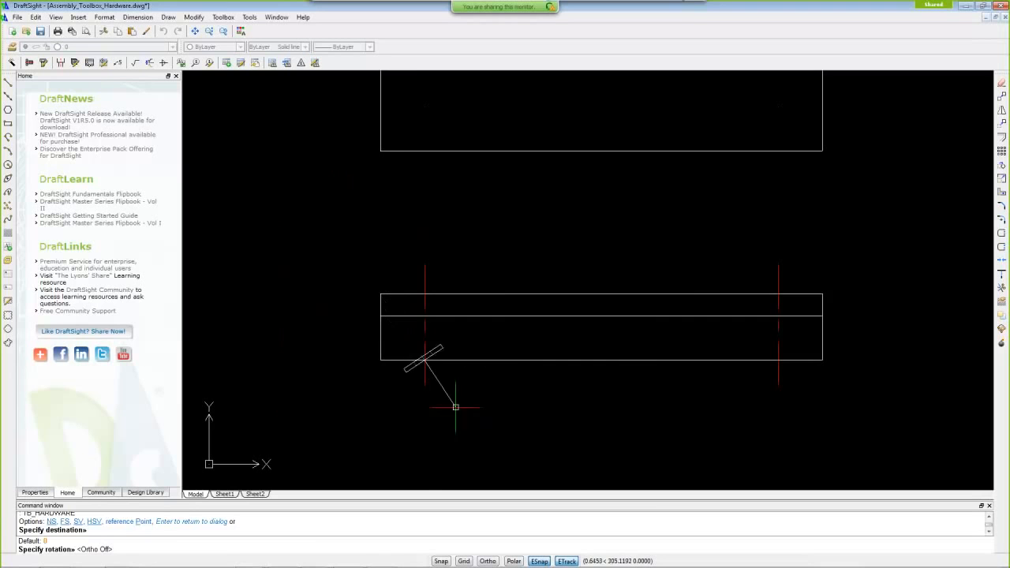
left_click(425, 293)
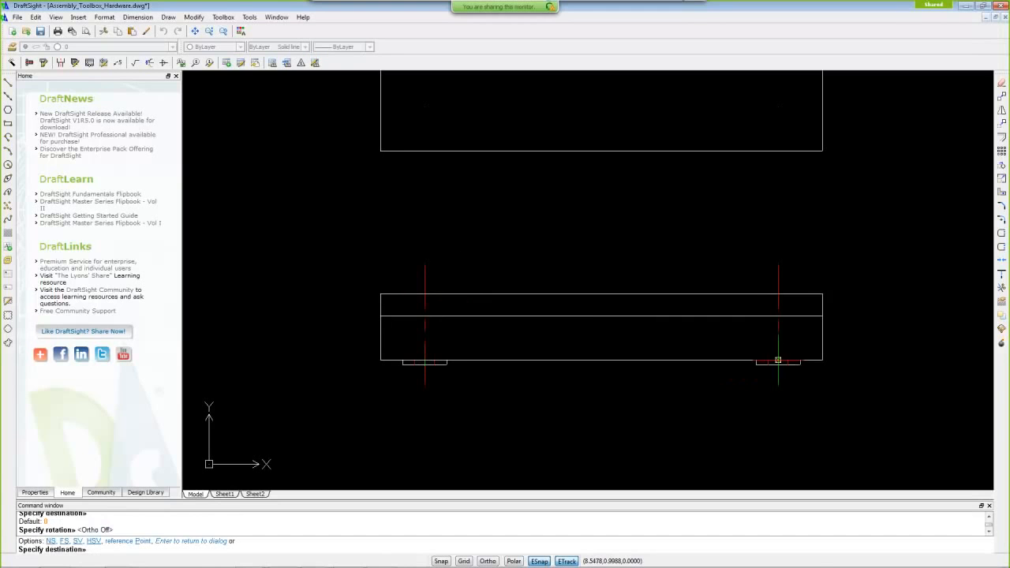
left_click(779, 359)
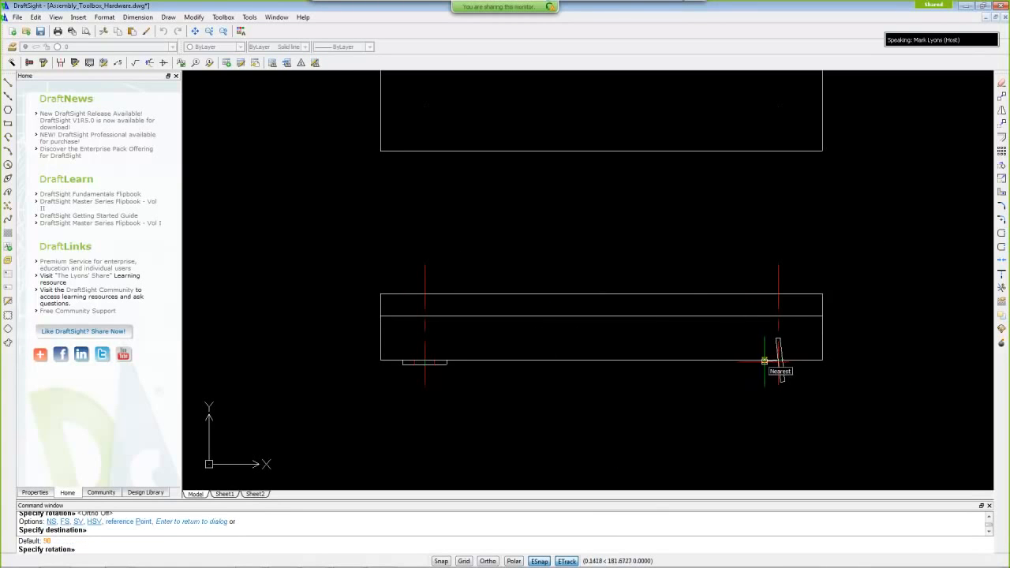
left_click(778, 294)
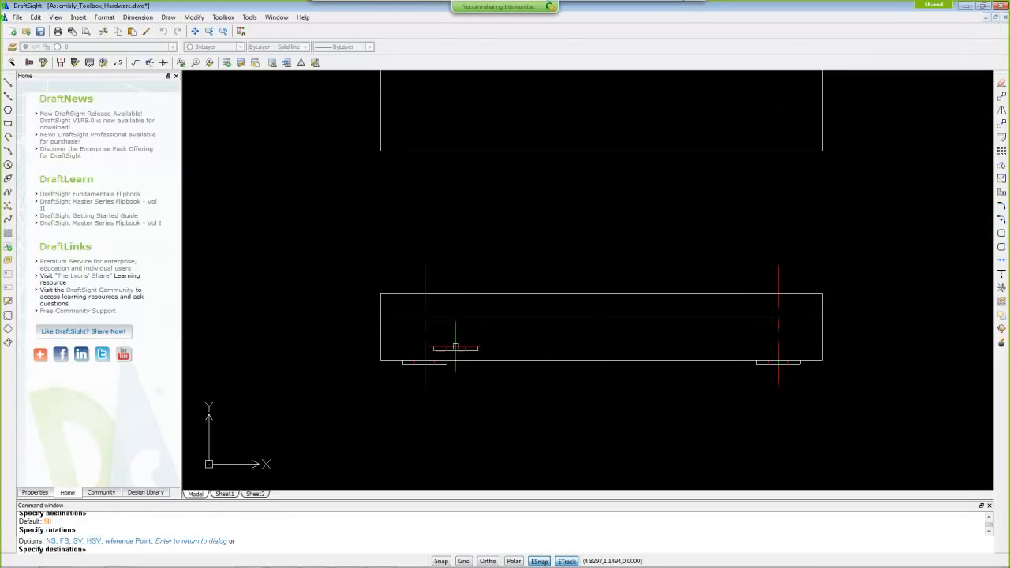
Step: Return to the Toolbox hardware settings and choose the #10 Lock (Regular) washer in side view for insertion
scroll(432, 359, "up", 3)
scroll(426, 347, "up", 2)
scroll(417, 339, "down", 2)
scroll(407, 300, "down", 3)
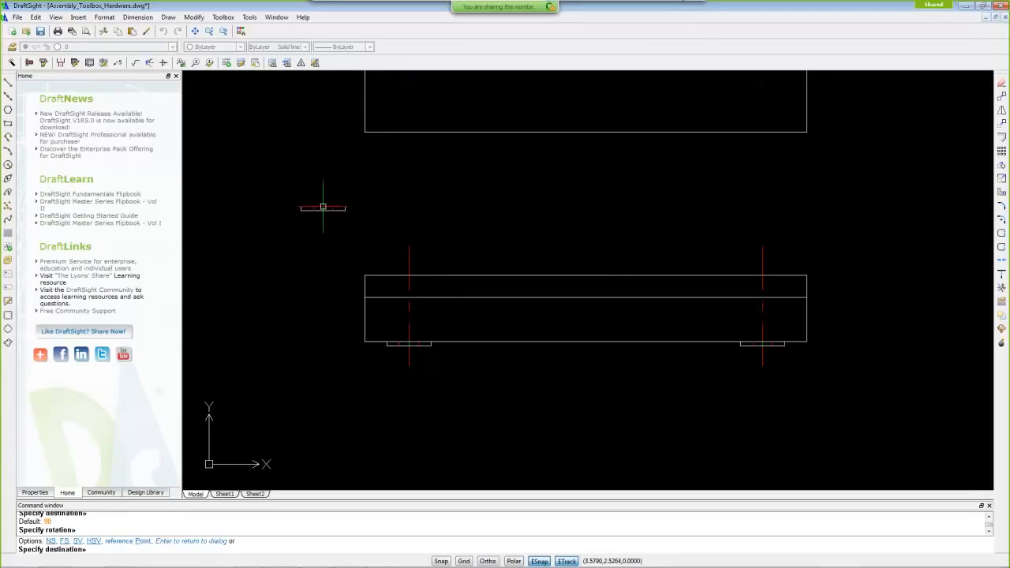
right_click(323, 207)
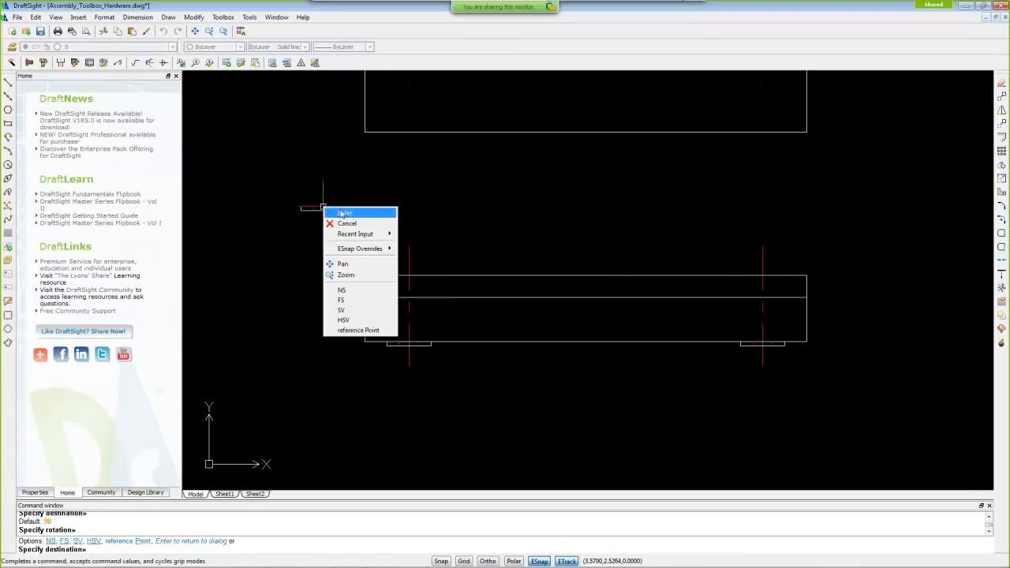
left_click(343, 213)
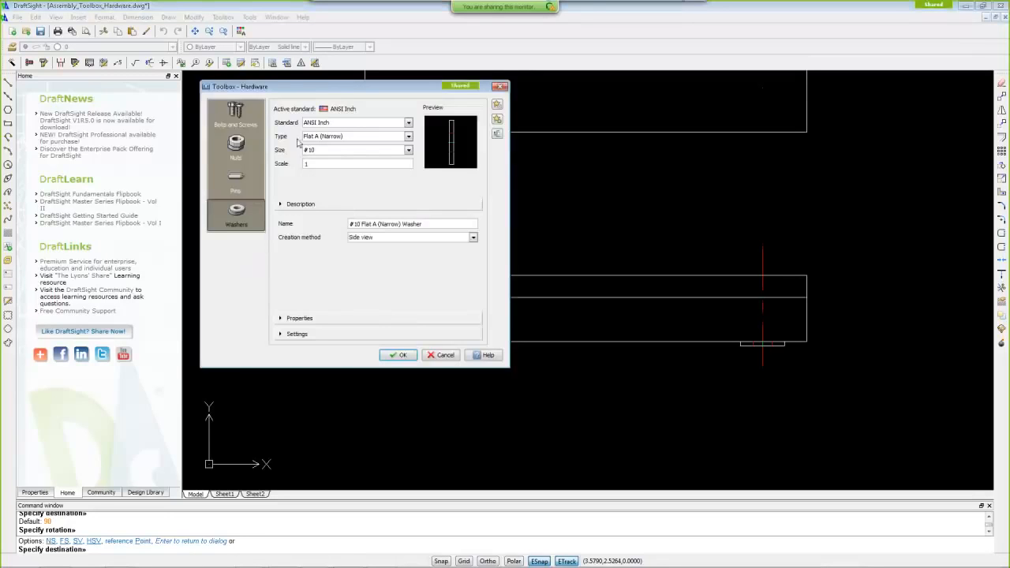
left_click(409, 137)
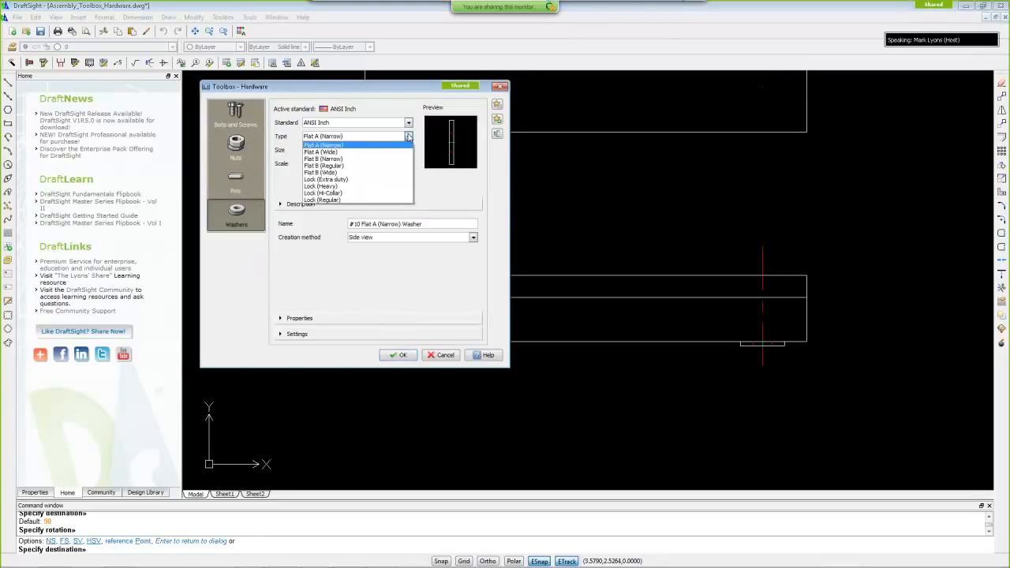
left_click(353, 200)
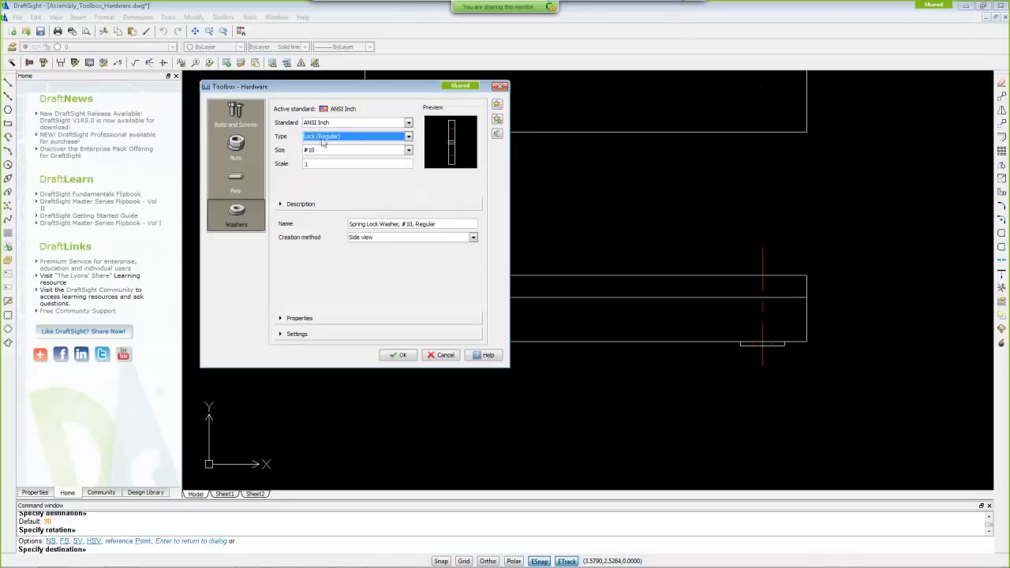
left_click(400, 357)
Step: Place the lock washer against the underside of the left flat washer on the centreline, rotated 90 degrees
scroll(399, 353, "up", 5)
scroll(400, 353, "up", 2)
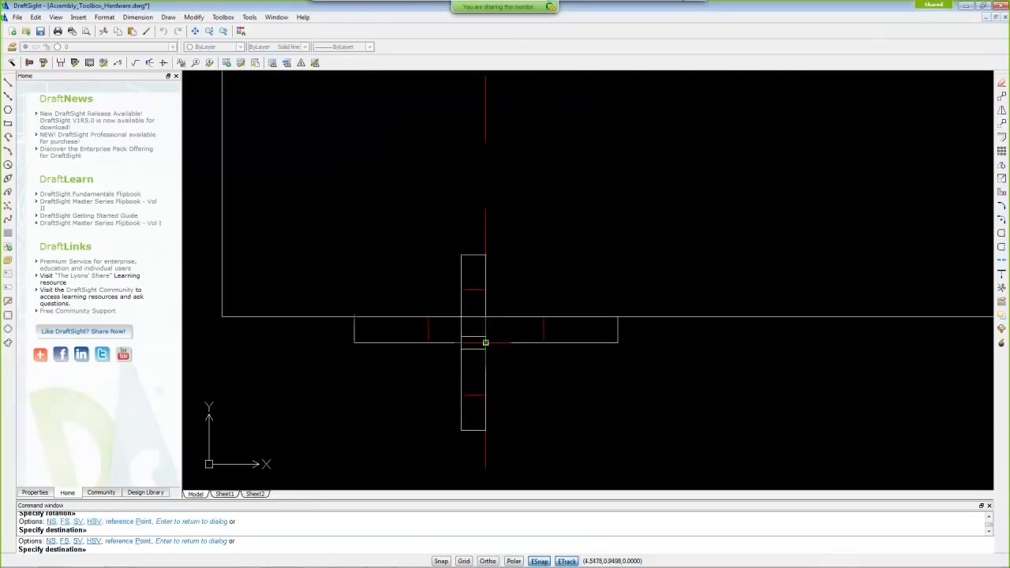
left_click(485, 343)
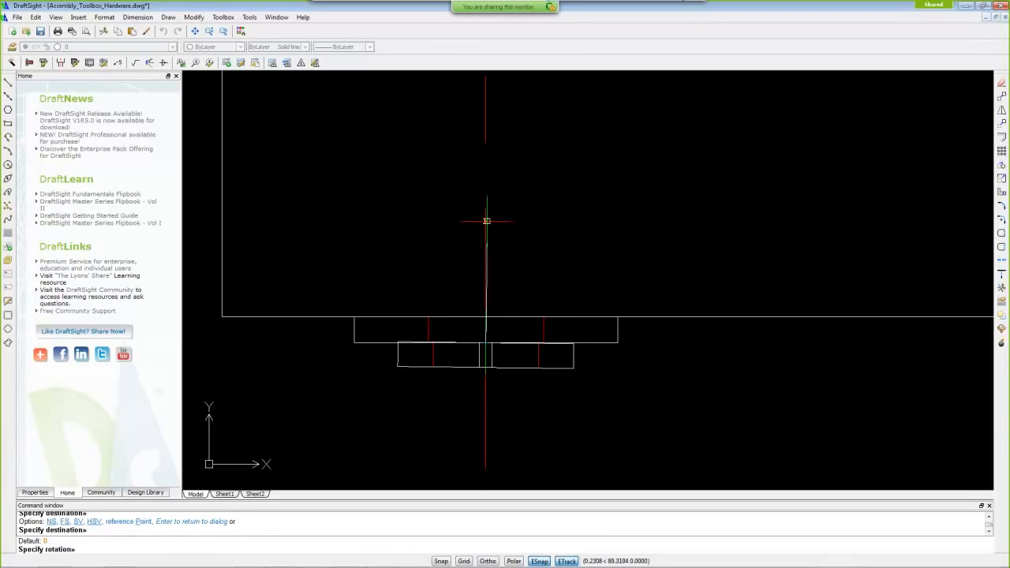
key("F8")
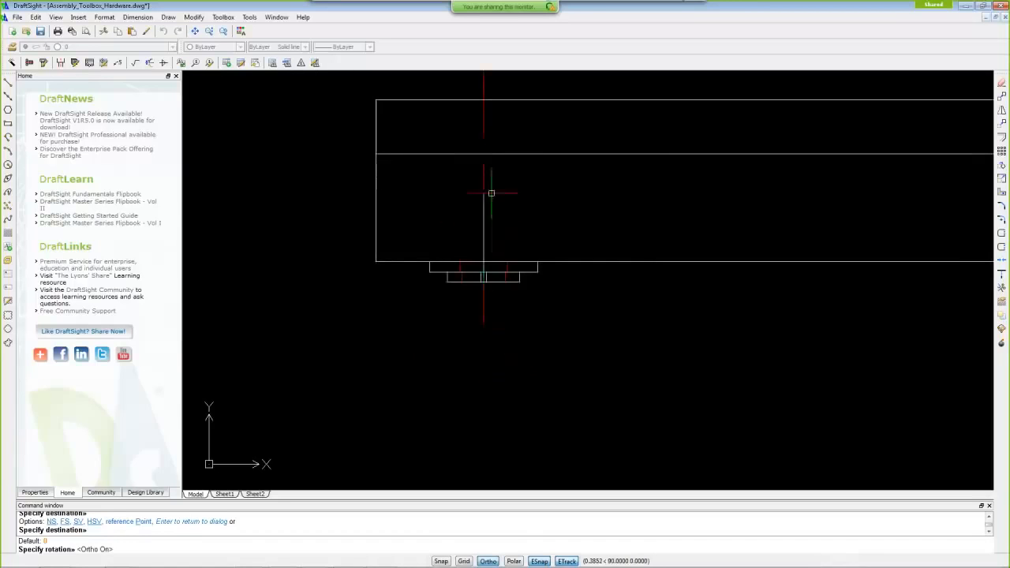
left_click(494, 137)
Step: Place a second lock washer under the right flat washer on its centreline, keeping the 90-degree default rotation
middle_click_drag(703, 214, 553, 281)
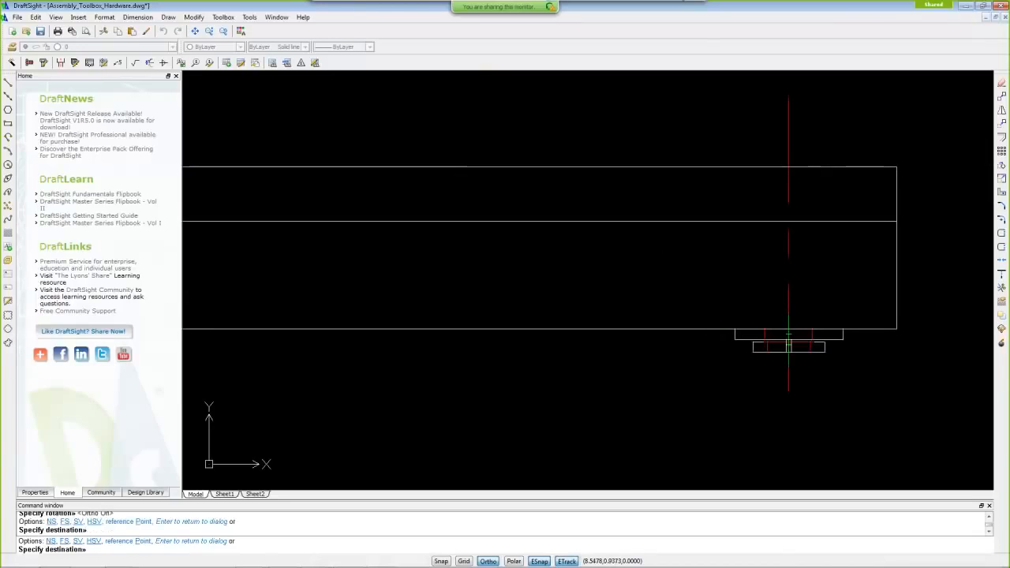
scroll(789, 344, "up", 3)
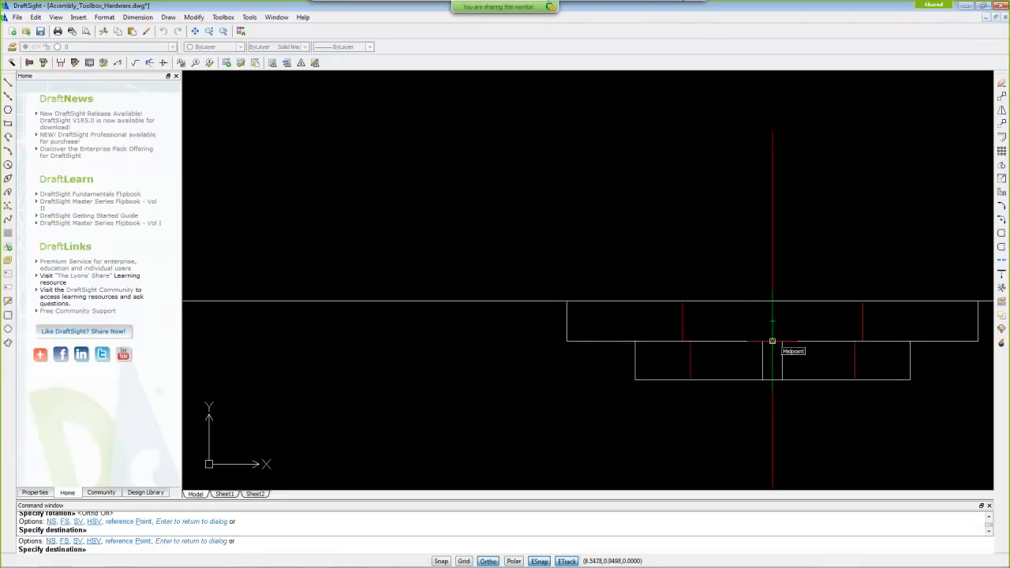
left_click(772, 344)
scroll(791, 275, "down", 5)
key("Return")
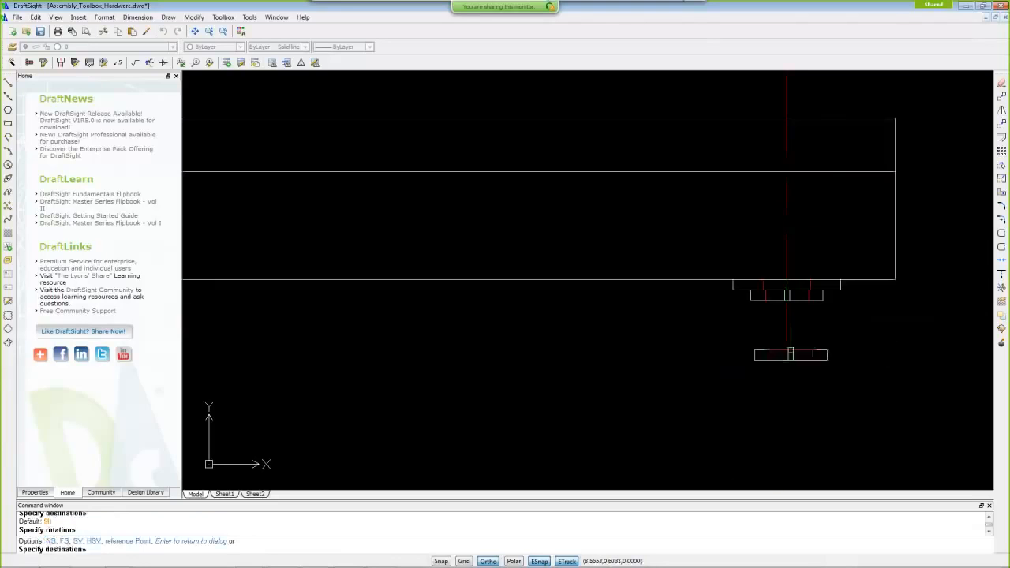
Step: Return to the hardware settings and choose the #10-32 Hex Nut with the Side view creation method for insertion
scroll(789, 350, "down", 3)
mouse_move(440, 327)
middle_mouse_down()
mouse_move(638, 344)
mouse_move(537, 340)
middle_mouse_up()
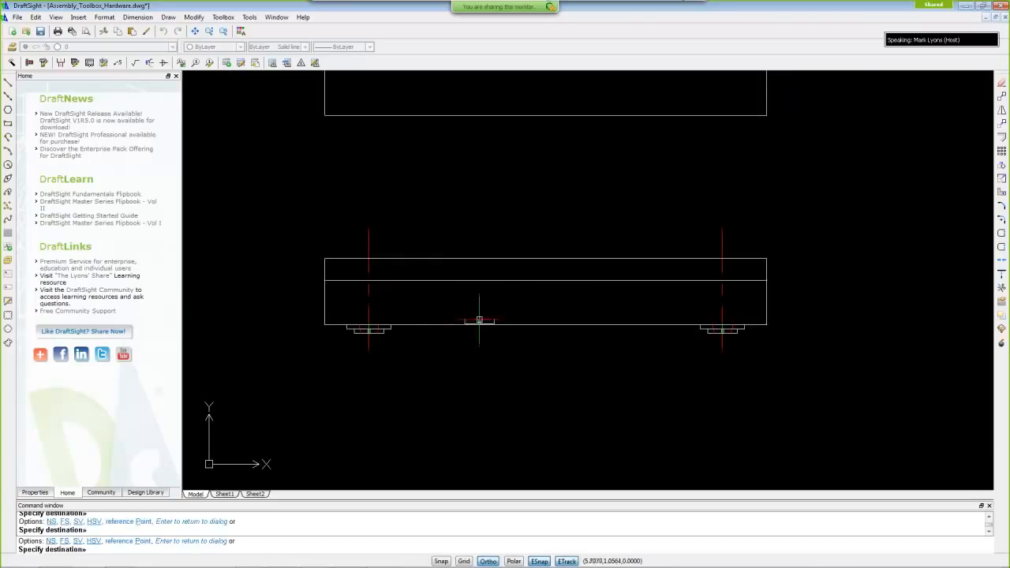
right_click(244, 189)
left_click(276, 196)
left_click(246, 146)
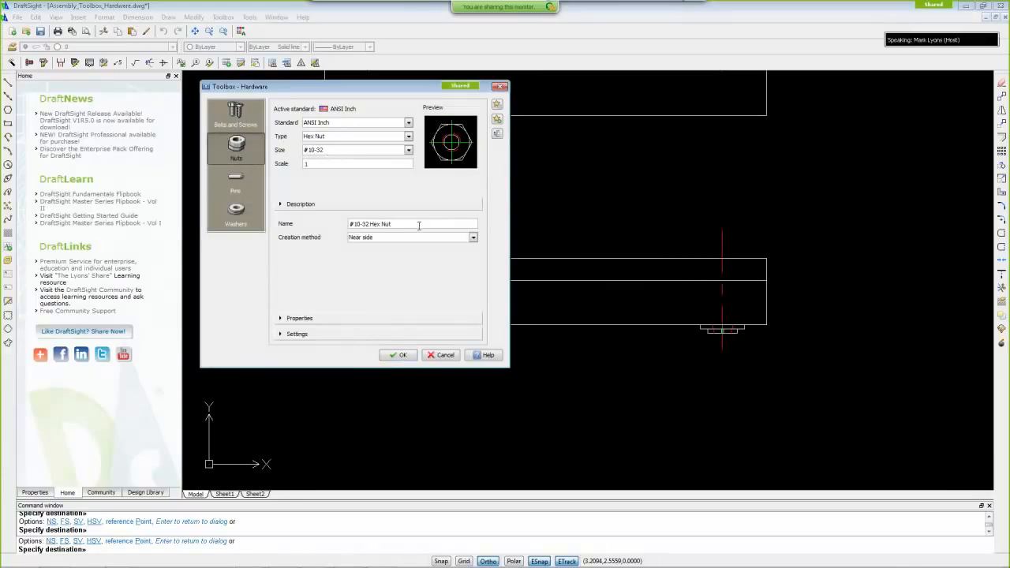
left_click(473, 238)
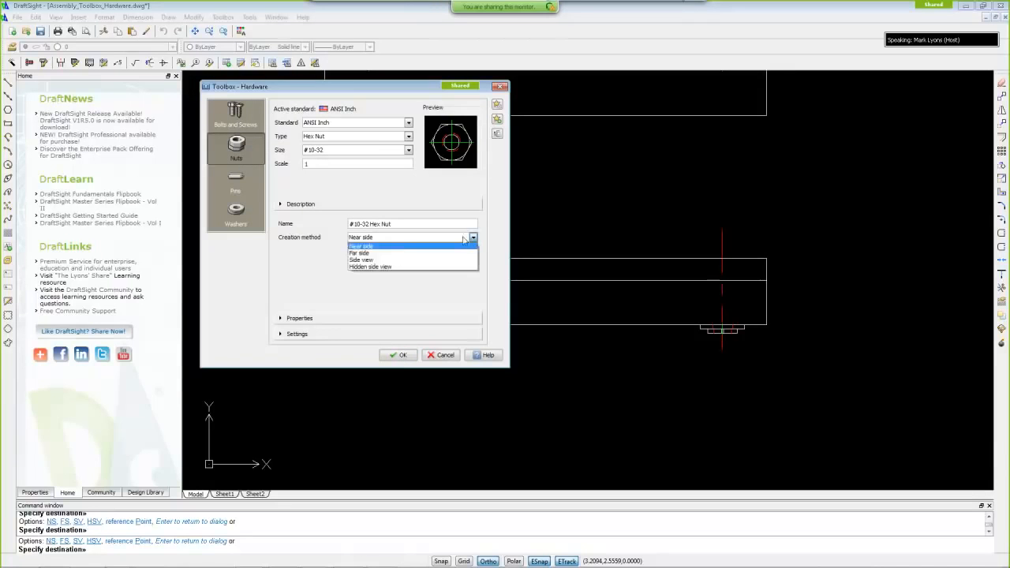
left_click(377, 259)
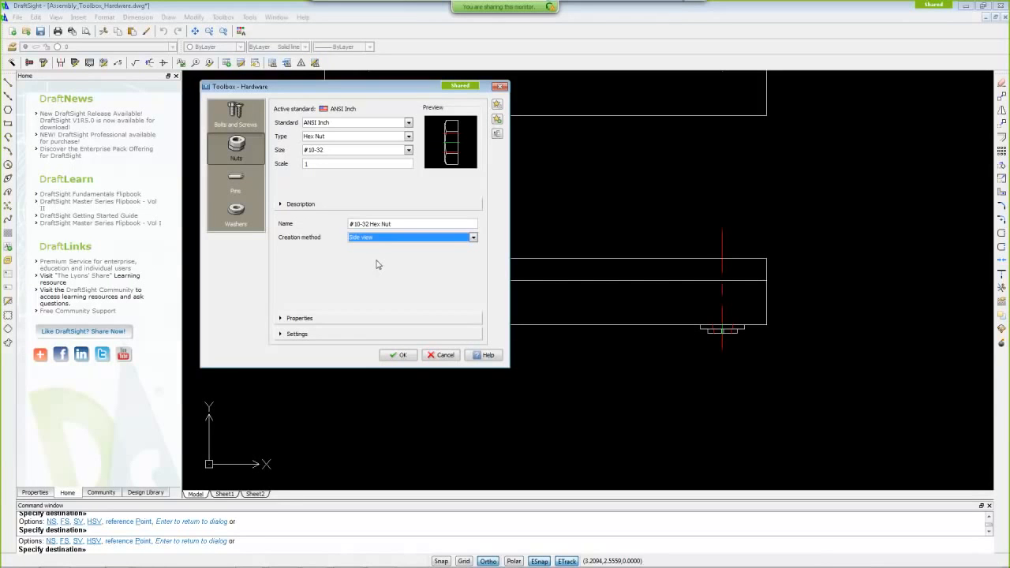
left_click(400, 356)
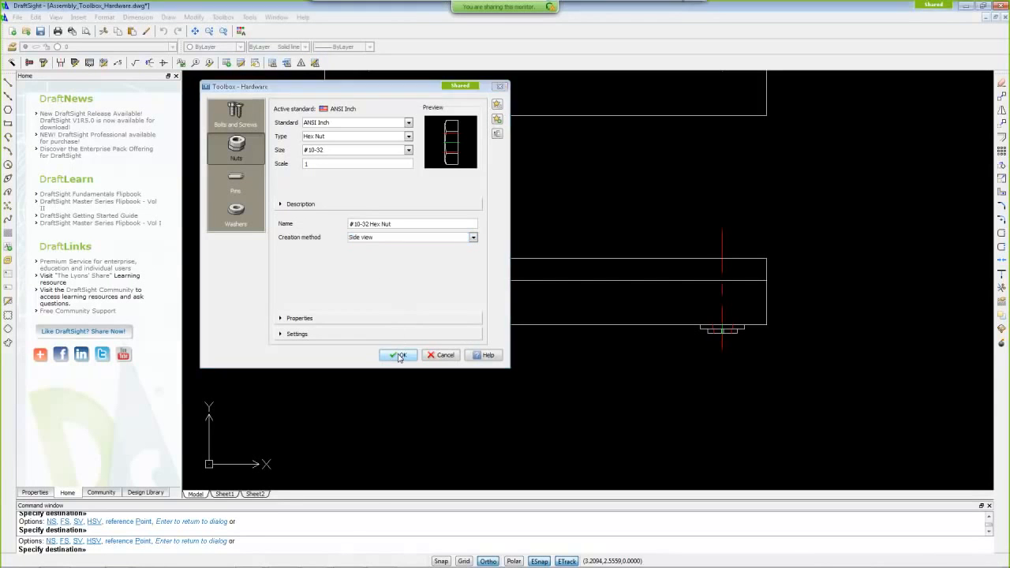
Step: Place the hex nut under the left lock washer on the centreline, rotated 90 degrees
scroll(329, 298, "up", 2)
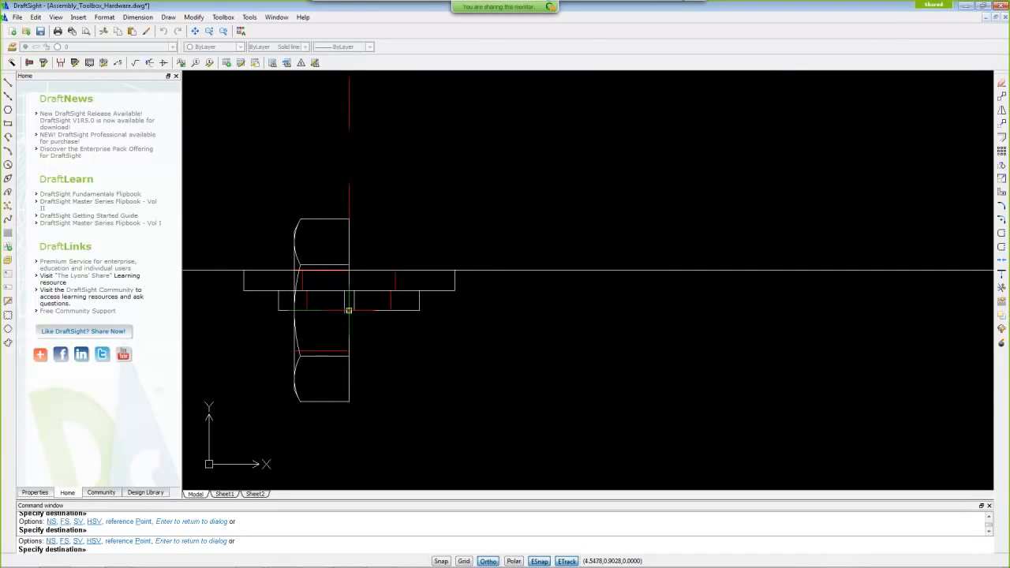
left_click(349, 309)
left_click(368, 170)
Step: Place a second hex nut under the right lock washer on its centreline, rotated 90 degrees
scroll(526, 210, "down", 1)
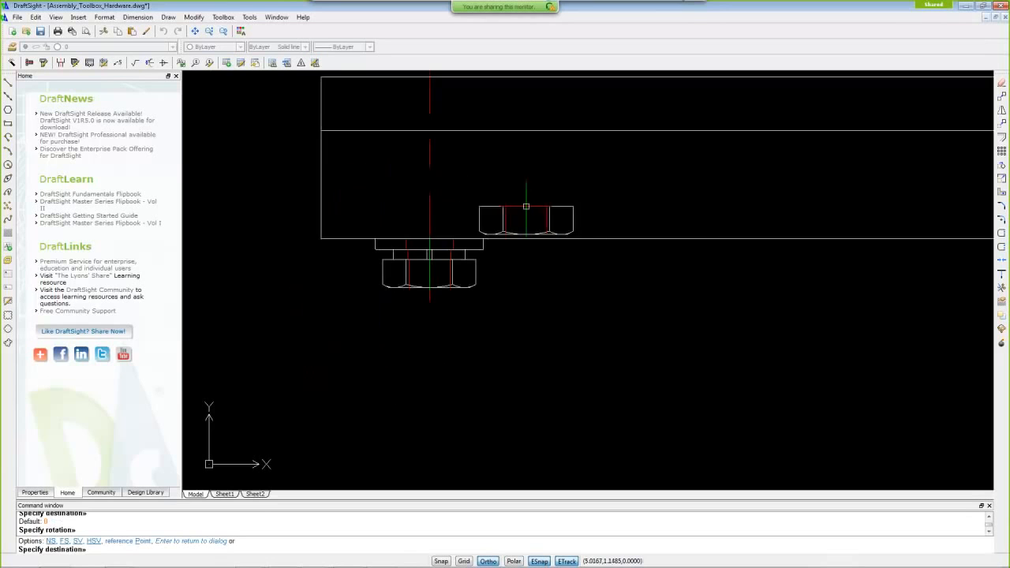
scroll(810, 289, "down", 1)
scroll(486, 299, "up", 2)
left_click(481, 299)
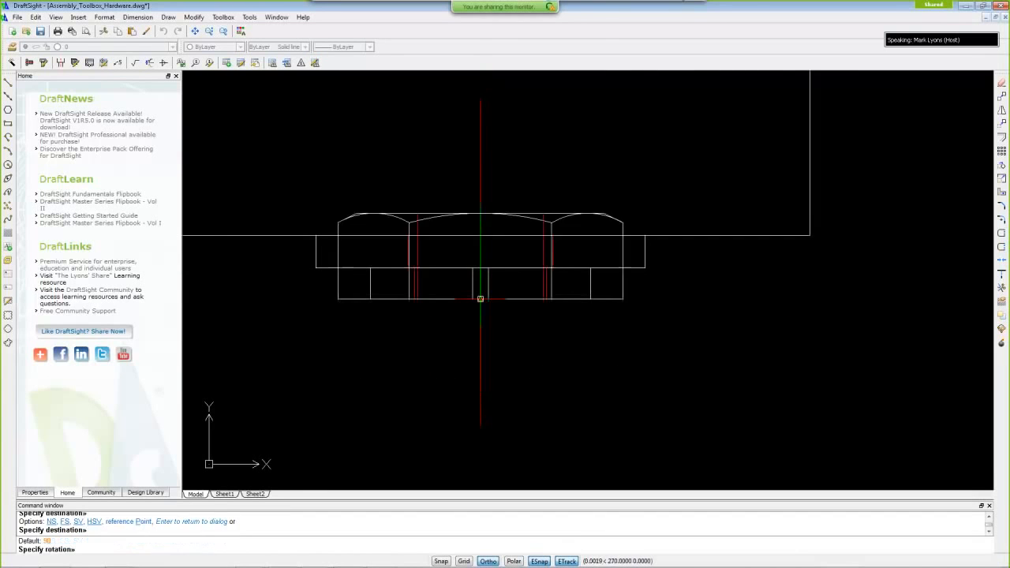
left_click(485, 199)
Step: Examine the washer and nut stacks placed beneath the plate at the two centrelines
scroll(470, 201, "down", 2)
scroll(466, 203, "down", 2)
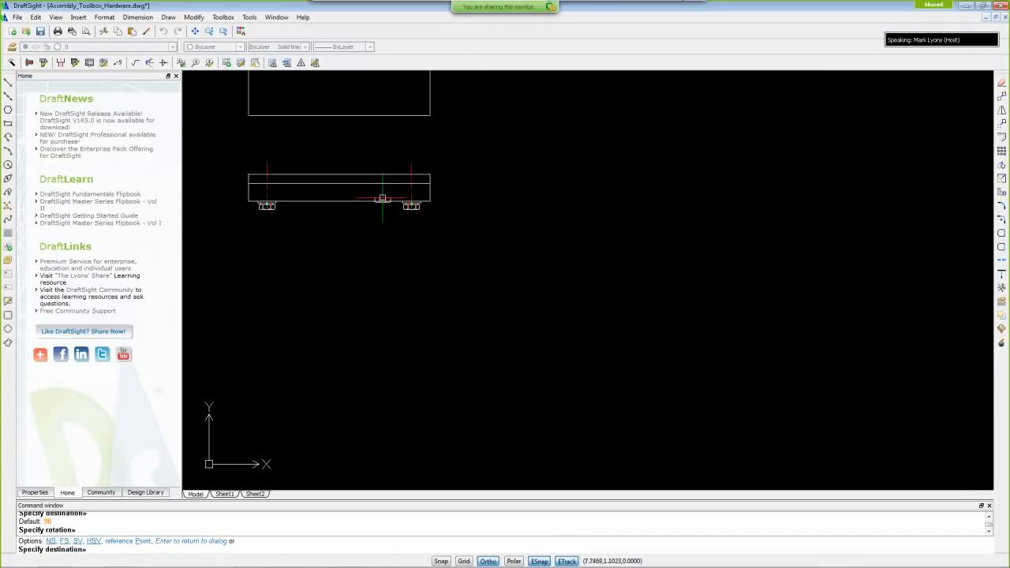
middle_click_drag(355, 198, 577, 284)
scroll(577, 284, "up", 1)
scroll(474, 304, "up", 2)
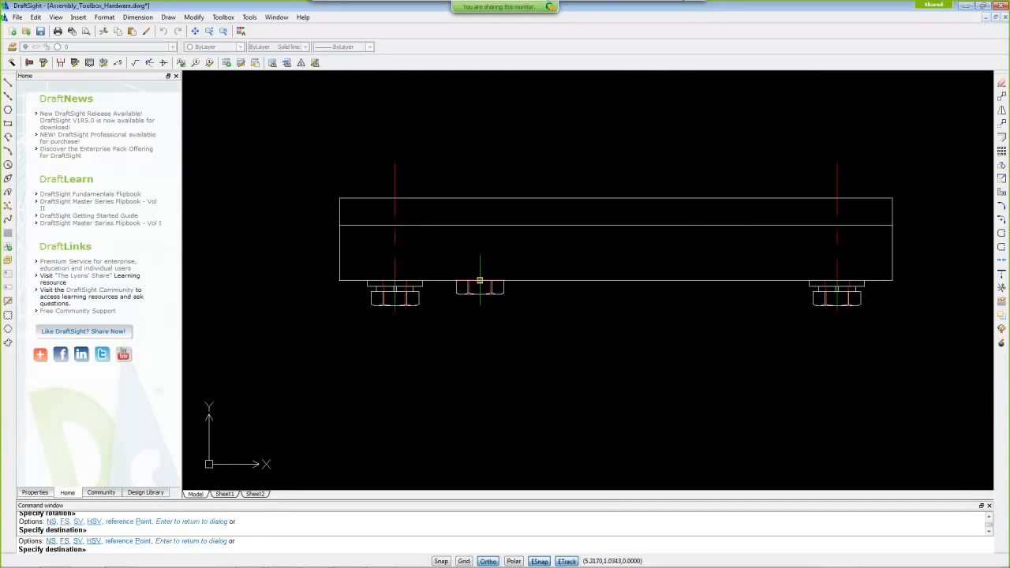
scroll(441, 286, "up", 2)
scroll(441, 286, "up", 1)
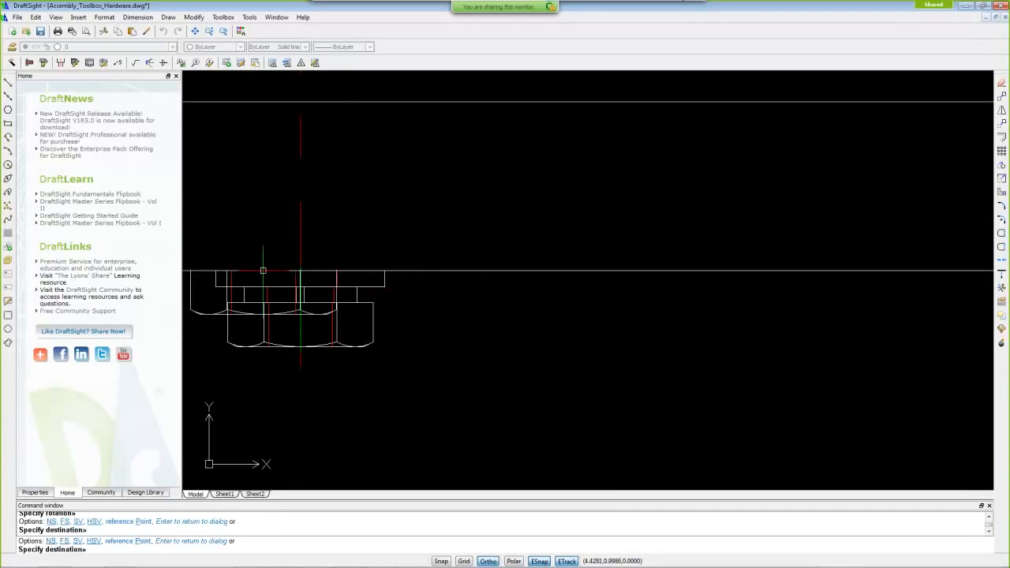
scroll(473, 292, "down", 1)
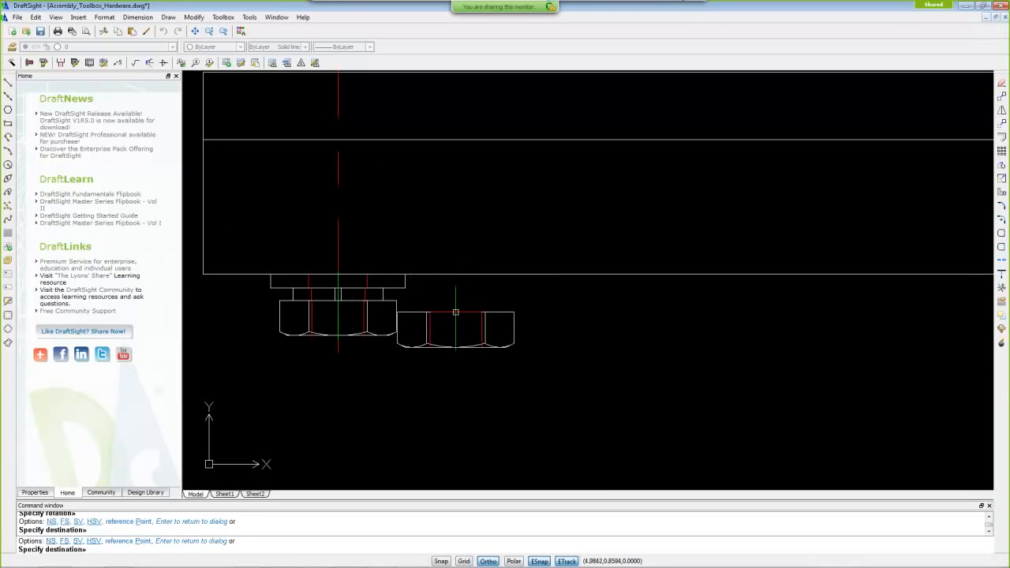
scroll(456, 305, "down", 2)
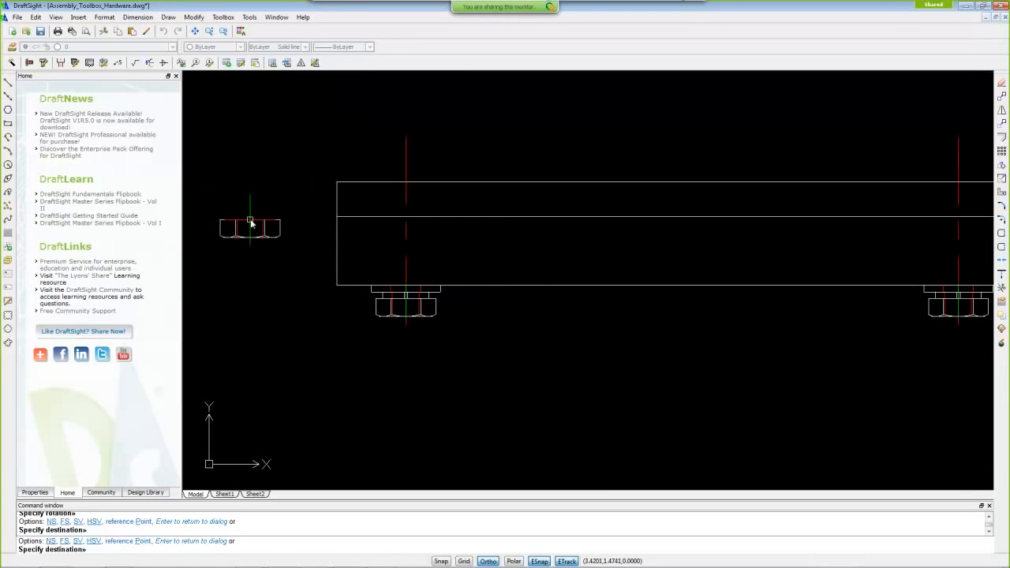
Step: Return to the hardware settings and choose the ANSI Inch Hex Screw from bolts and screws in size #10-32
right_click(249, 221)
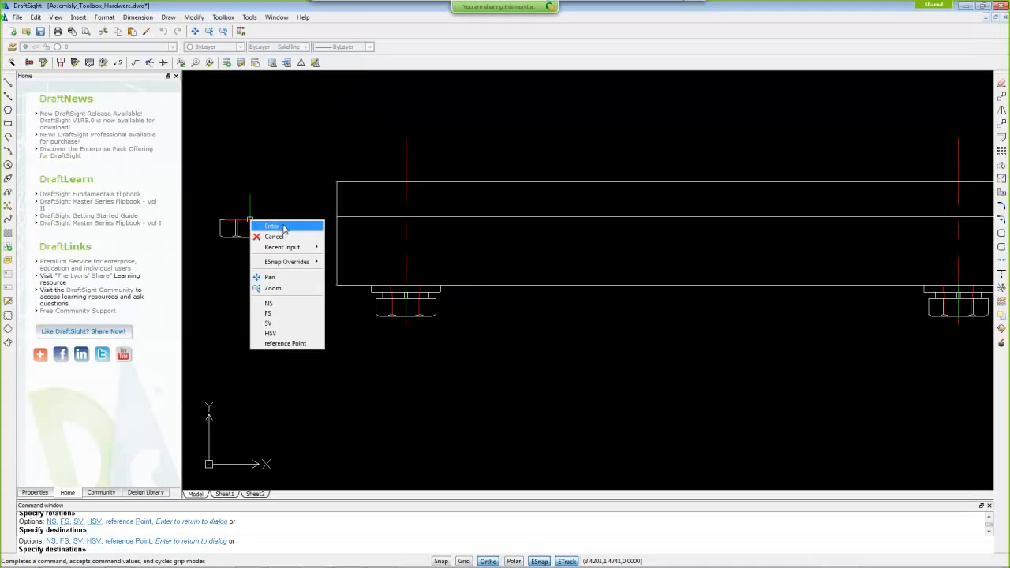
left_click(284, 227)
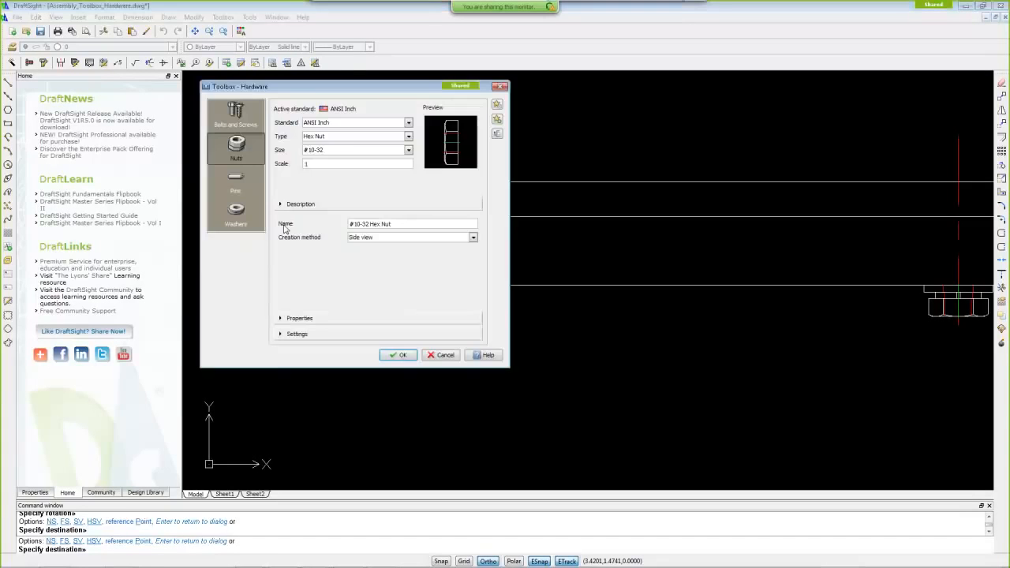
left_click(237, 115)
left_click(355, 151)
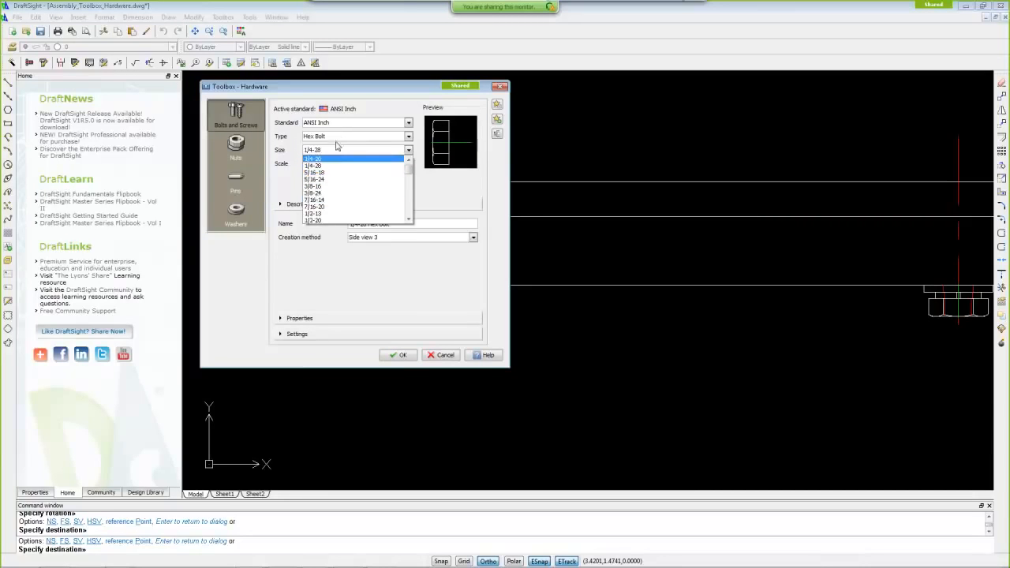
left_click(335, 141)
left_click(335, 140)
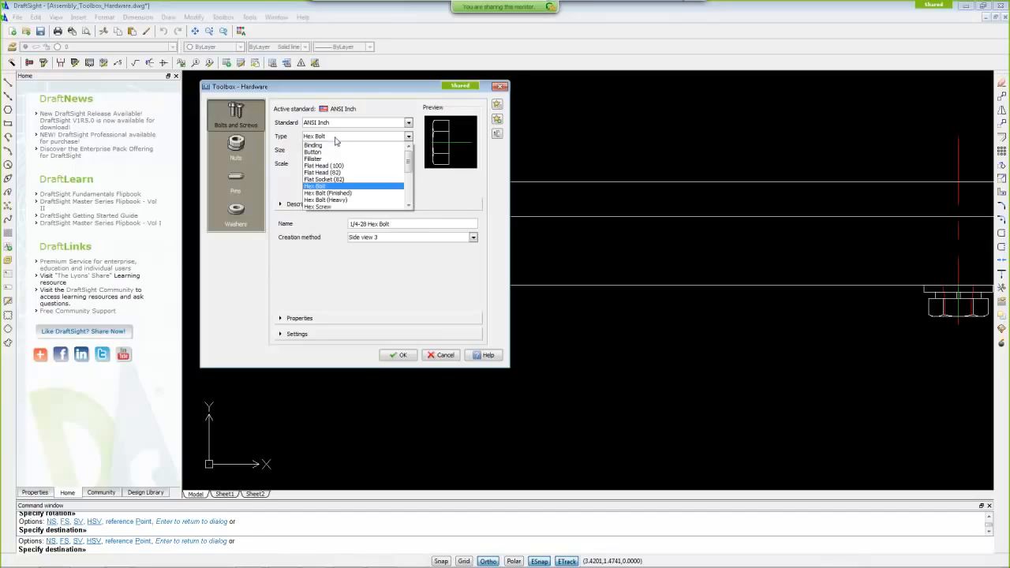
left_click(331, 206)
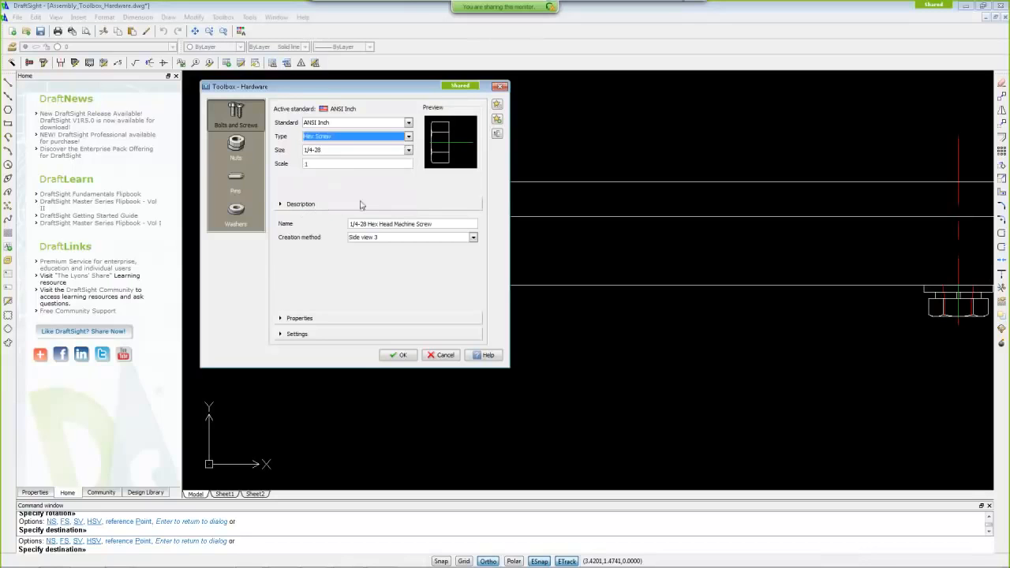
left_click(343, 150)
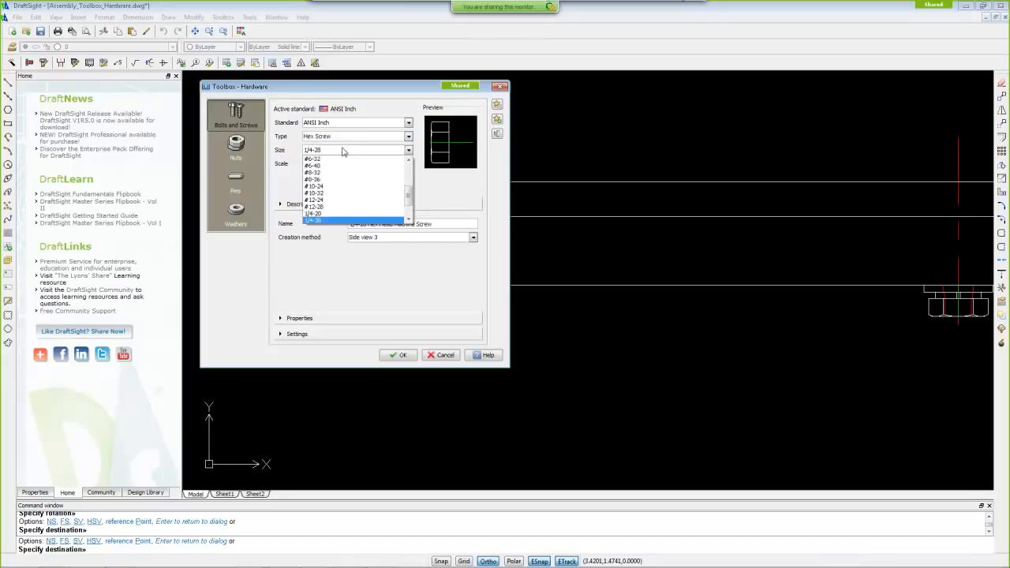
left_click(323, 193)
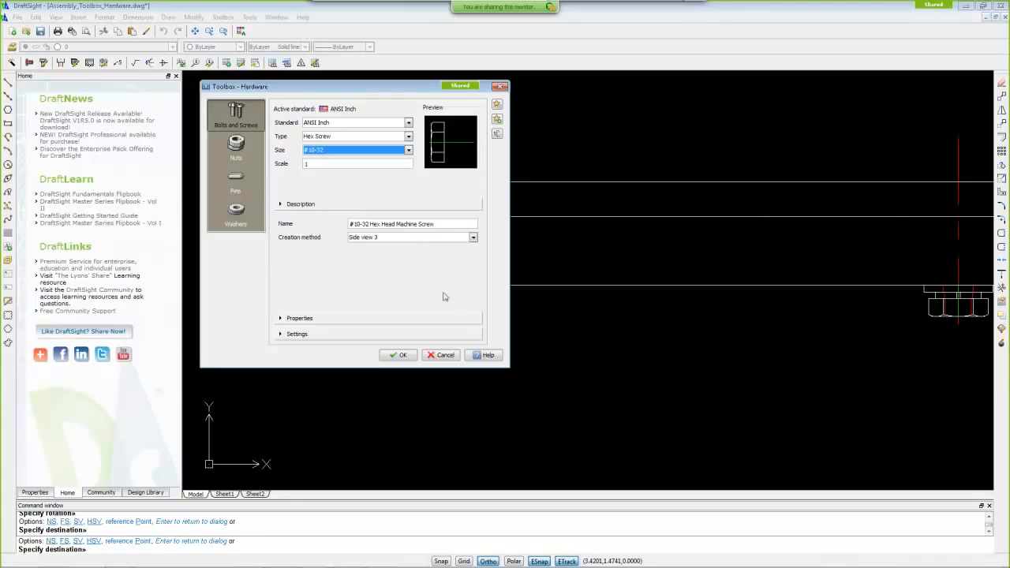
Step: Set the screw's material thickness by picking from the upper plate's top edge to the bottom of the left hex nut
left_click(281, 319)
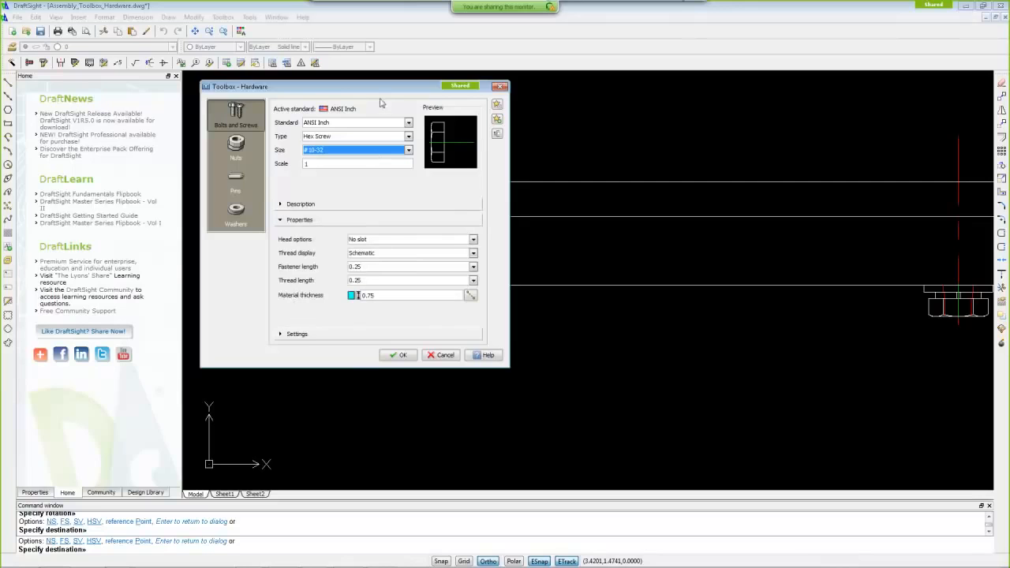
left_click_drag(380, 90, 242, 117)
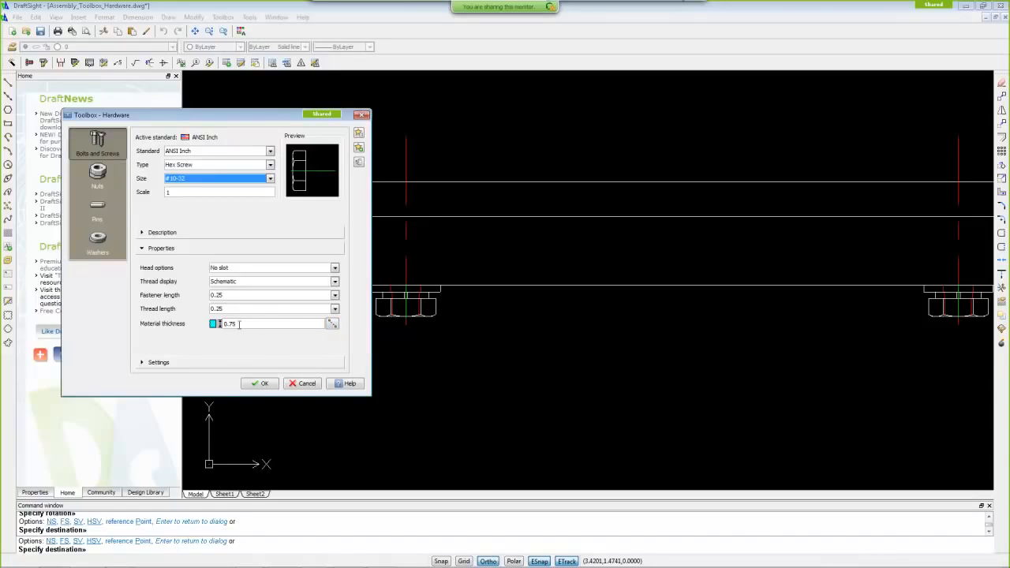
left_click(332, 324)
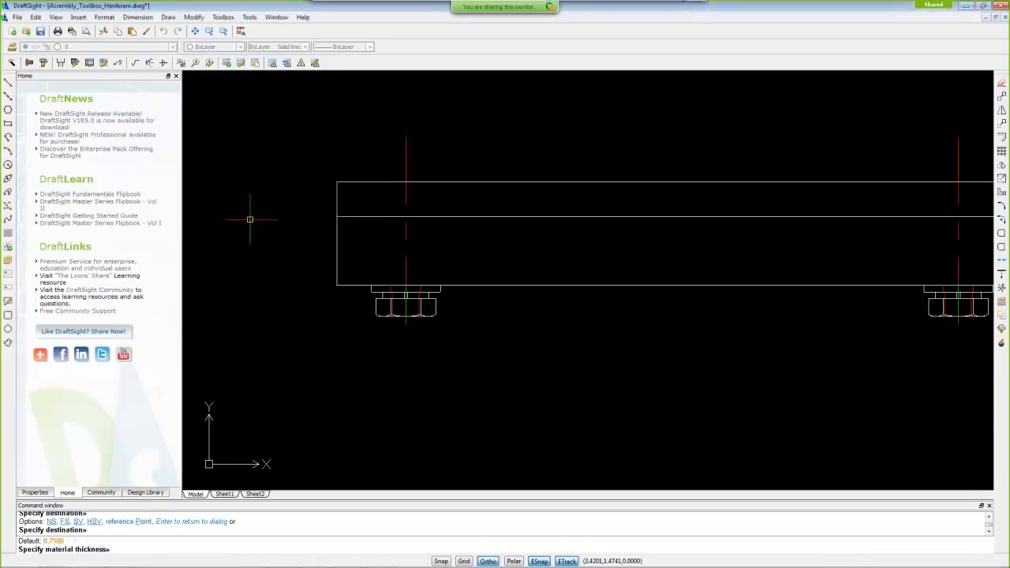
left_click(404, 182)
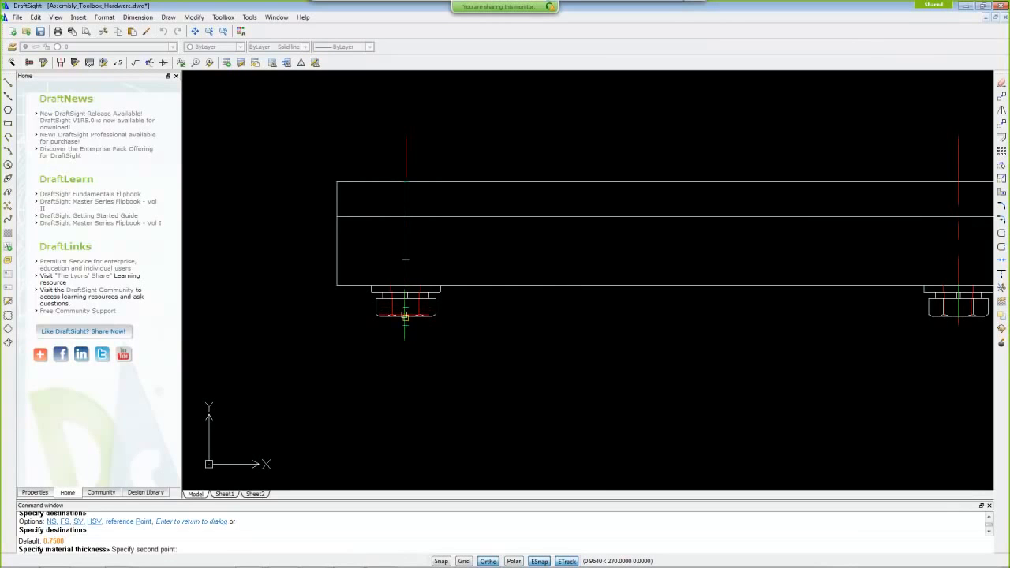
scroll(405, 316, "up", 5)
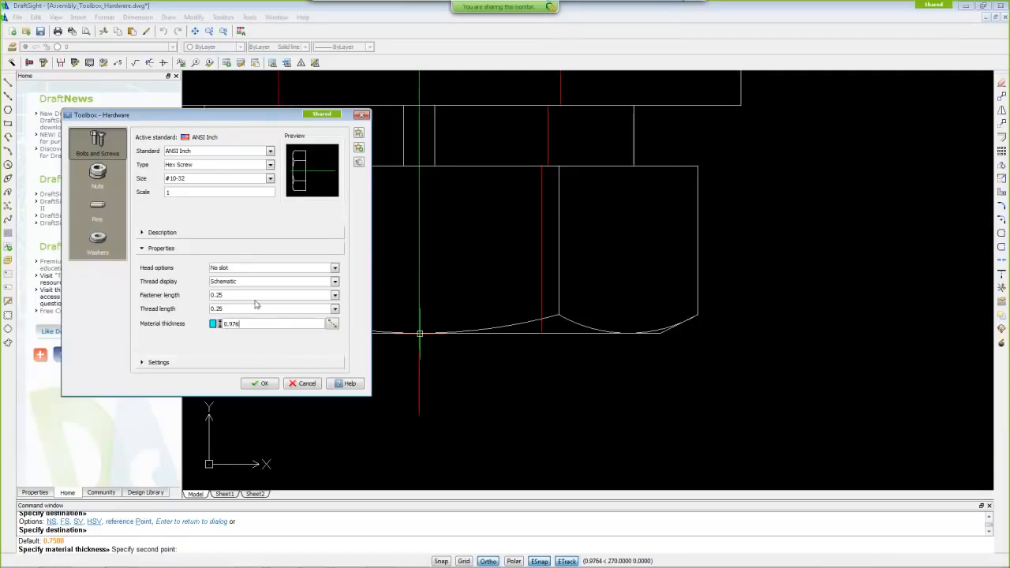
Step: Set the hex screw's fastener length to 1.125
left_click(336, 296)
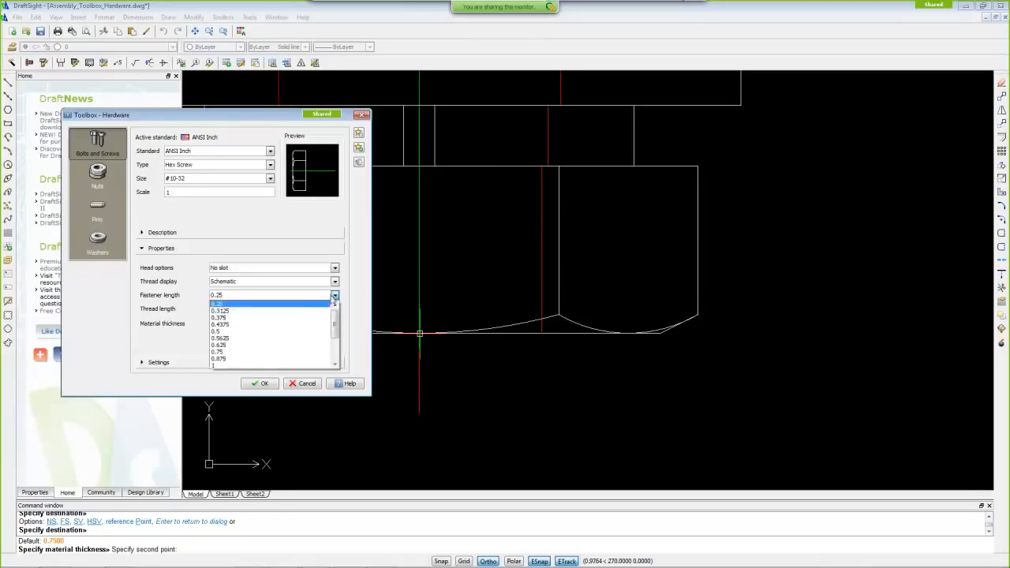
left_click(267, 367)
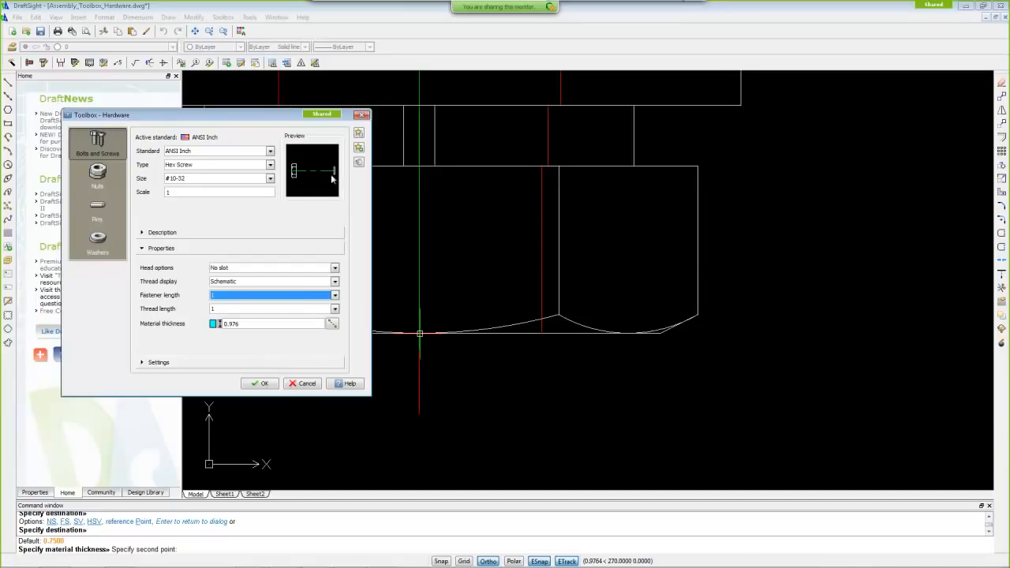
left_click(336, 296)
scroll(293, 327, "down", 2)
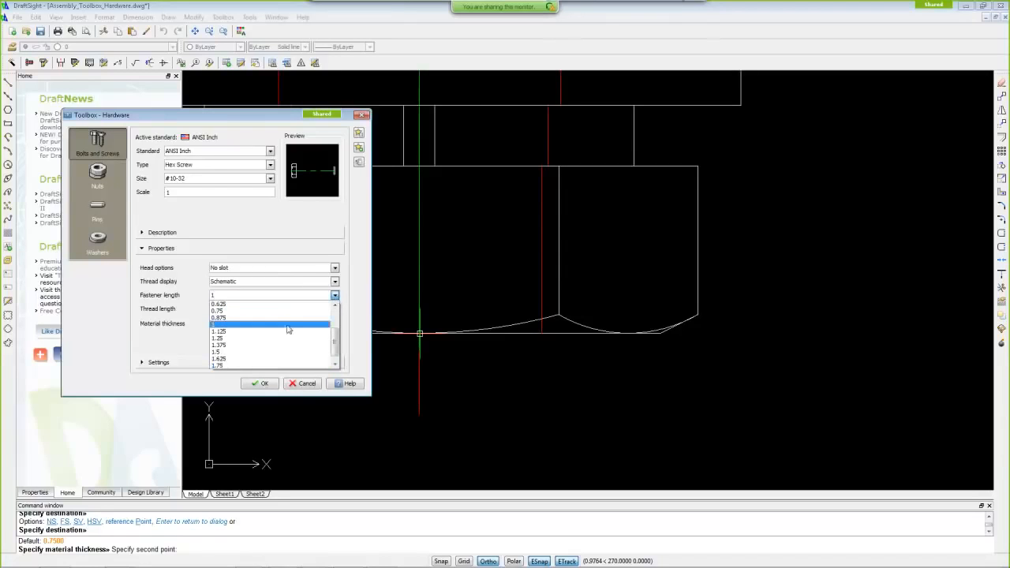
left_click(257, 332)
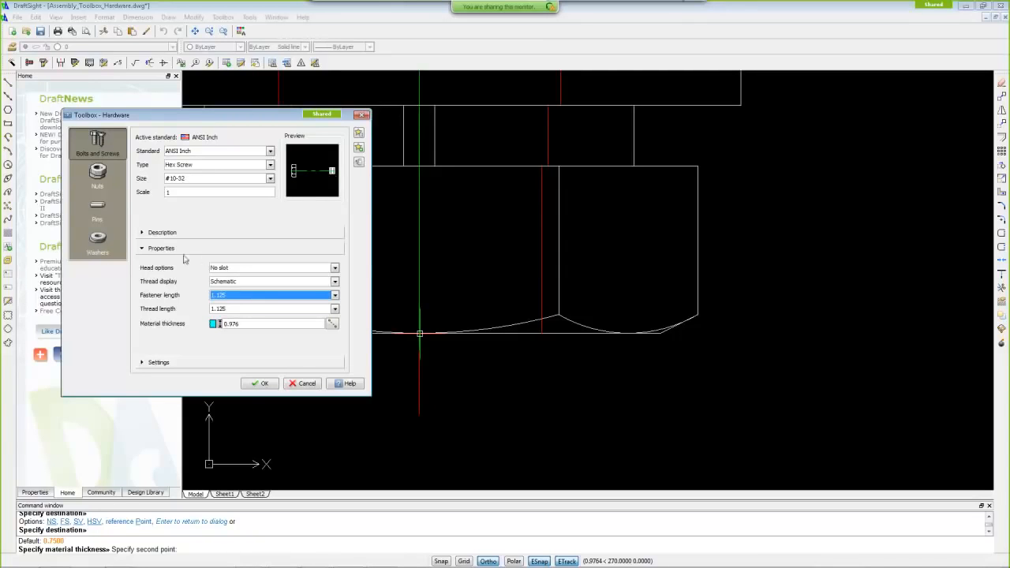
Step: Set the screw's thread display to Detailed and keep the thread length at 1.125
left_click(226, 284)
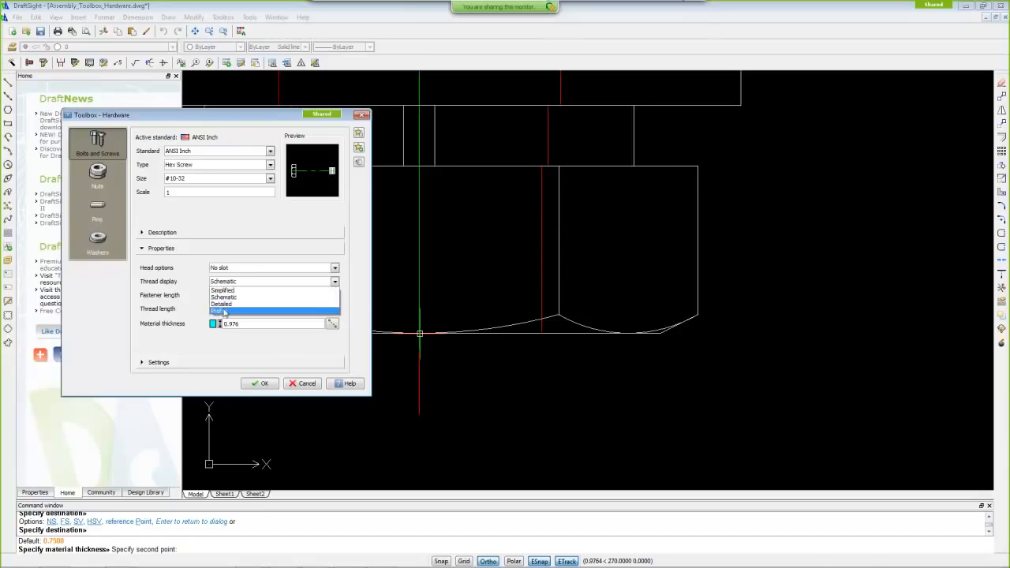
left_click(226, 305)
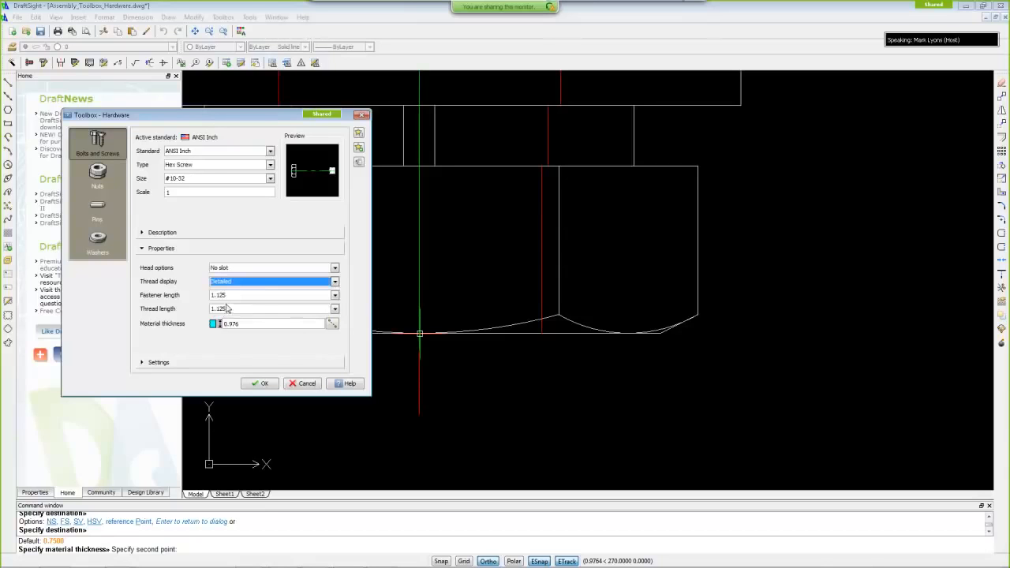
left_click(334, 309)
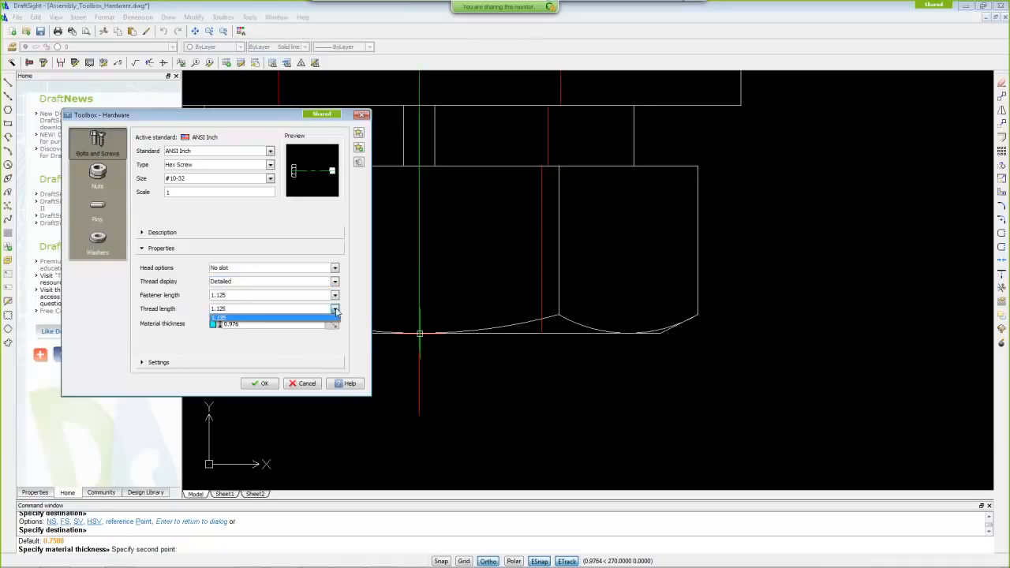
left_click(241, 310)
left_click(238, 310)
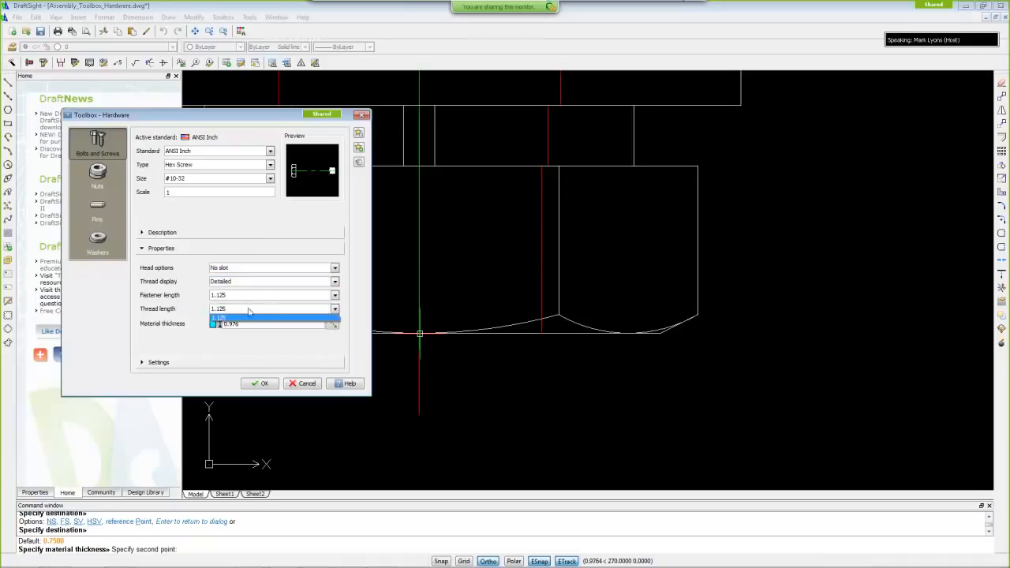
left_click(251, 314)
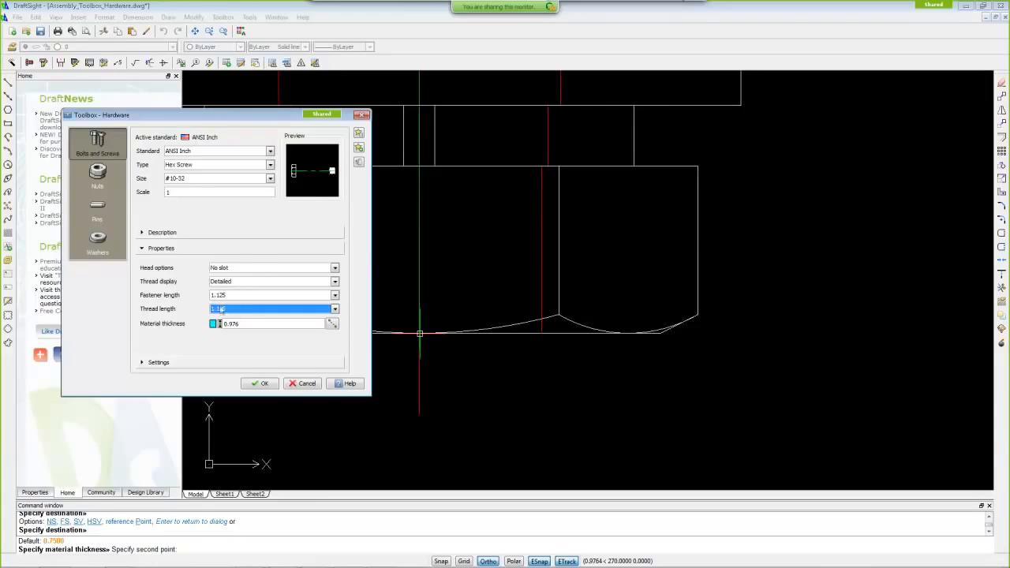
Step: Place the hex screw where the left centreline meets the upper plate's top edge, with its shank pointing down through the nut
left_click(264, 384)
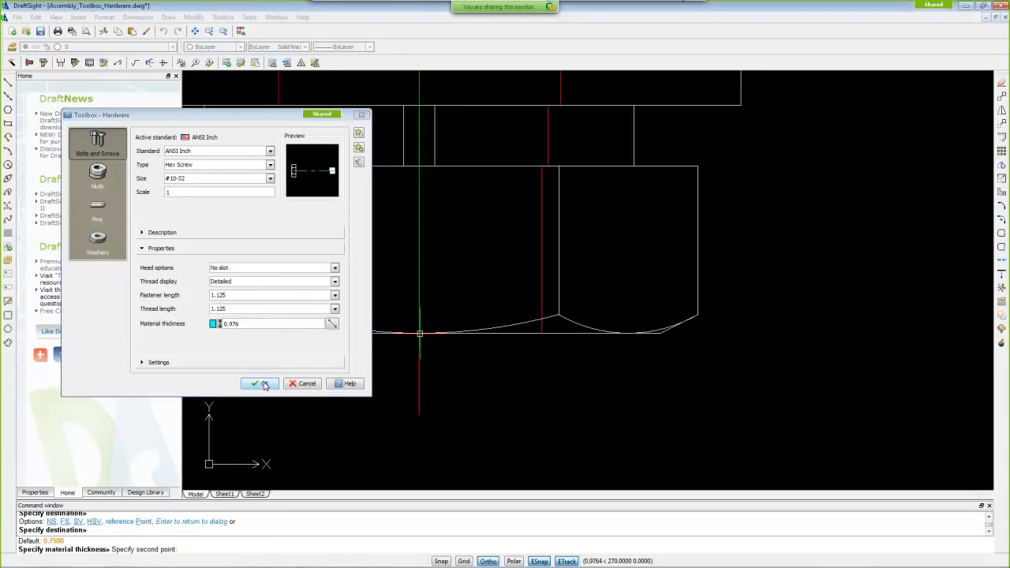
scroll(436, 181, "down", 5)
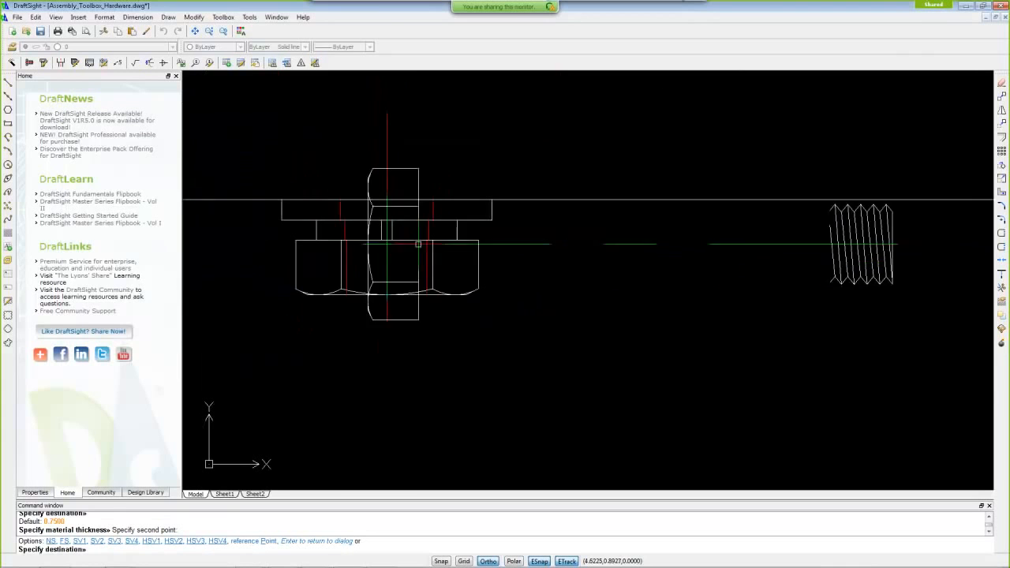
scroll(437, 181, "down", 3)
scroll(428, 226, "up", 4)
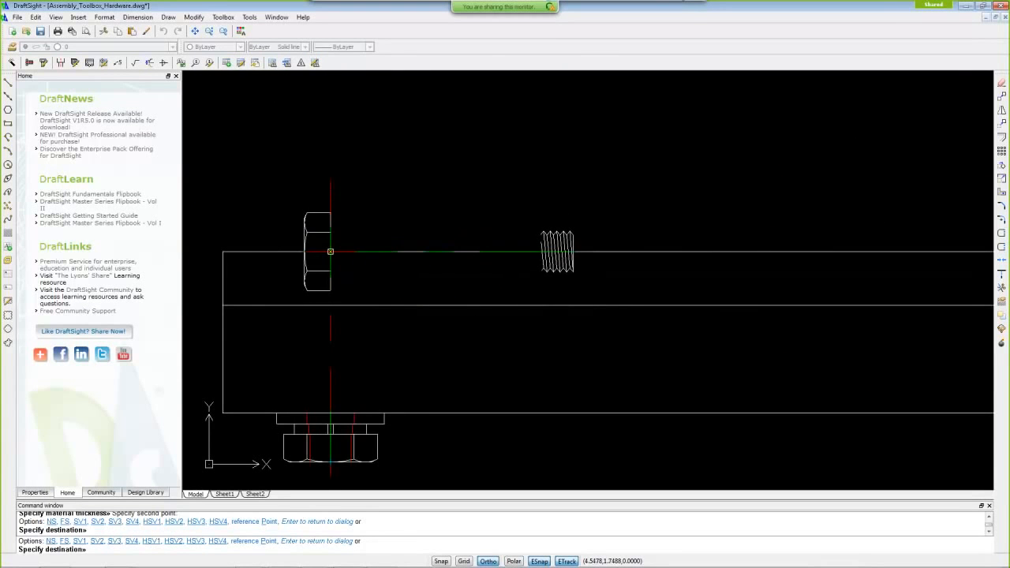
left_click(331, 251)
scroll(379, 266, "down", 3)
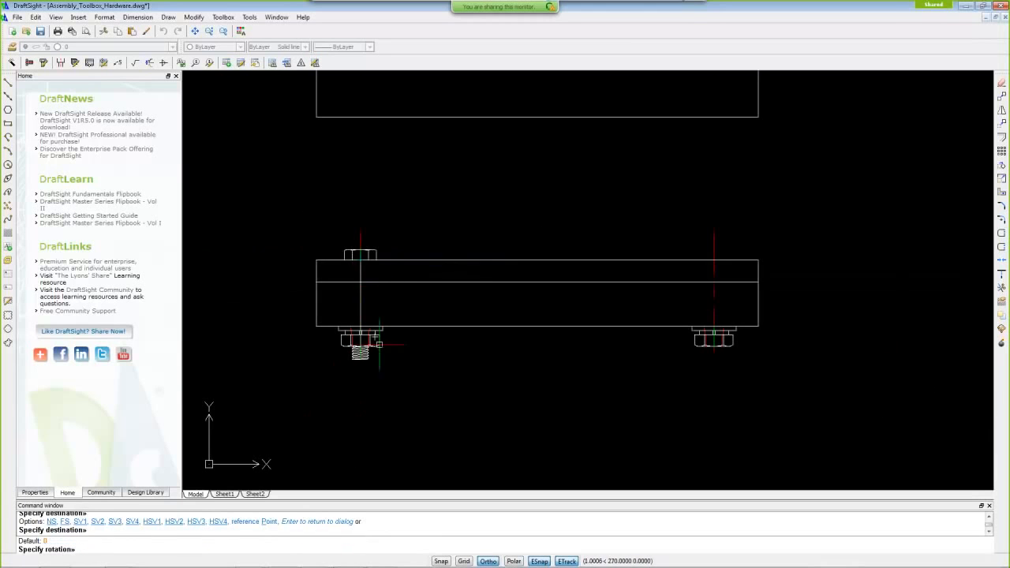
key("Return")
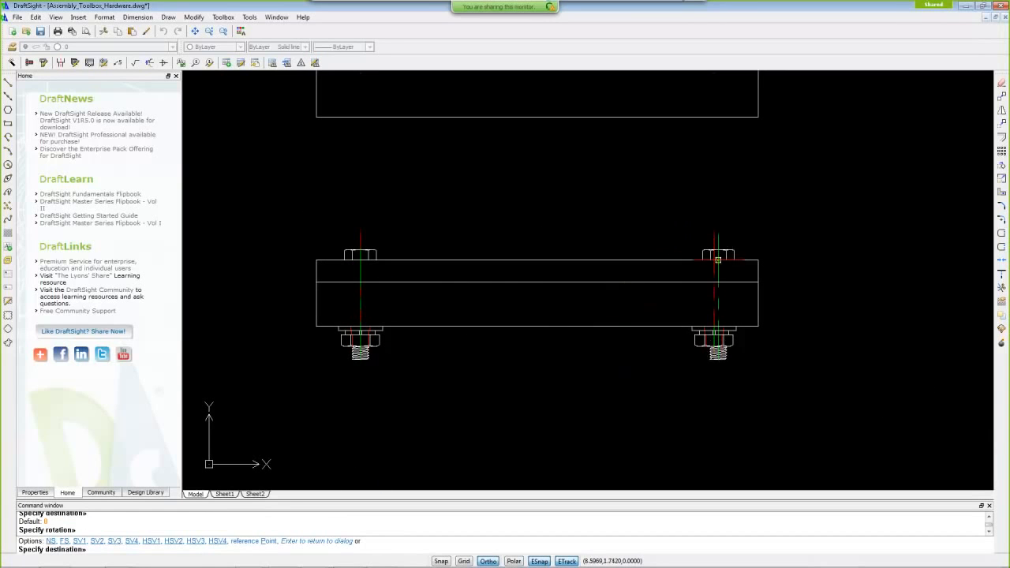
Step: Place a second hex screw where the right centreline meets the upper plate's top edge, rotated 270 degrees
left_click(715, 260)
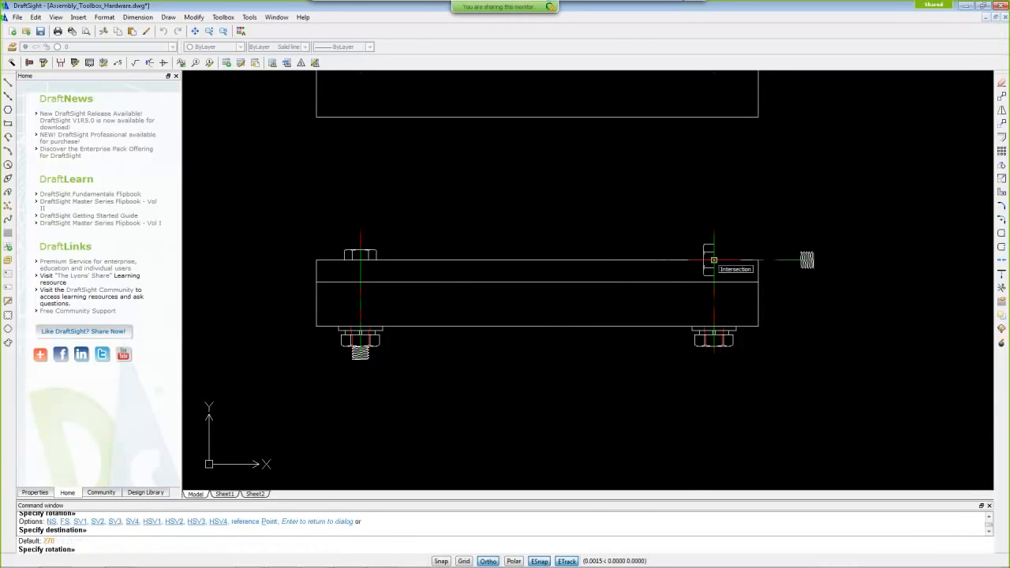
key("Return")
scroll(670, 366, "down", 1)
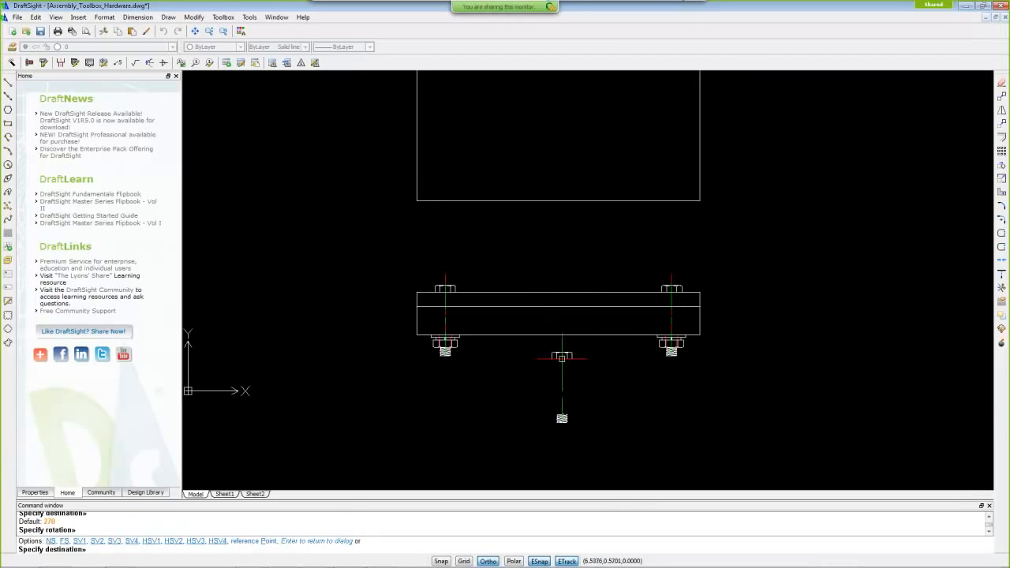
Step: Examine the two screws with their washers, nuts and protruding detailed threads in the side view
scroll(535, 334, "up", 5)
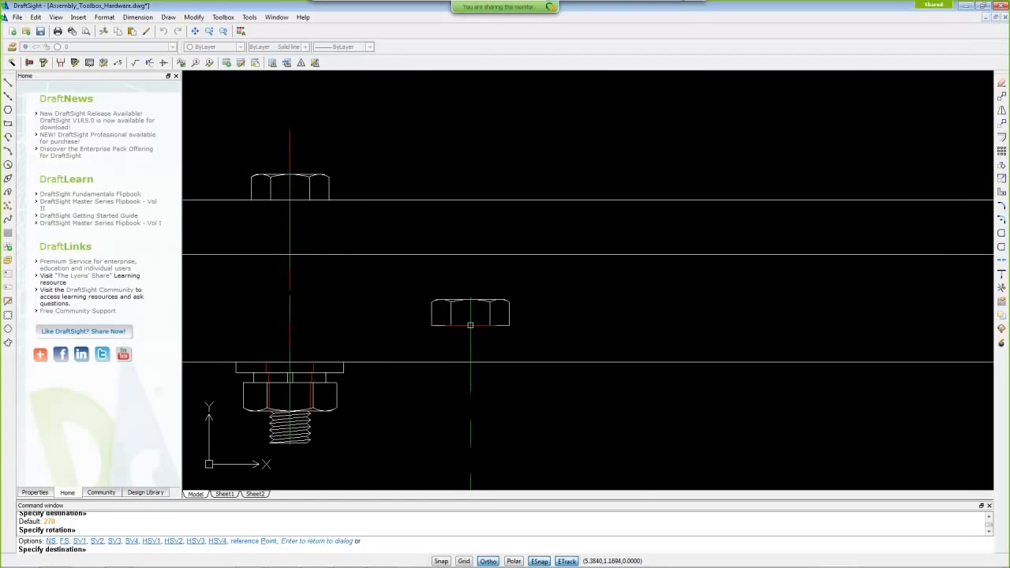
scroll(461, 303, "down", 2)
scroll(479, 297, "down", 1)
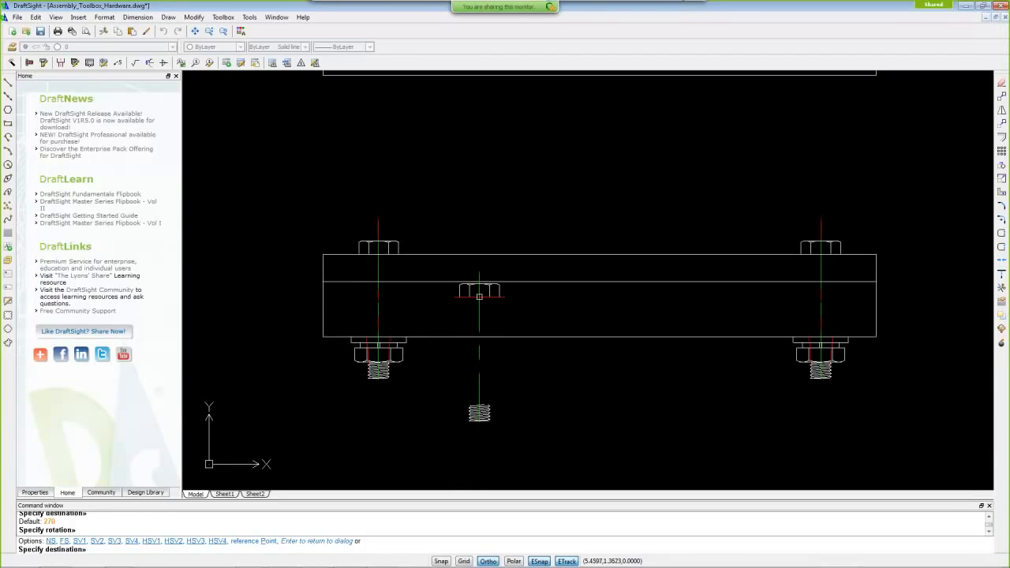
scroll(419, 295, "up", 2)
scroll(429, 282, "down", 2)
scroll(426, 281, "up", 2)
scroll(430, 281, "down", 1)
scroll(432, 280, "down", 1)
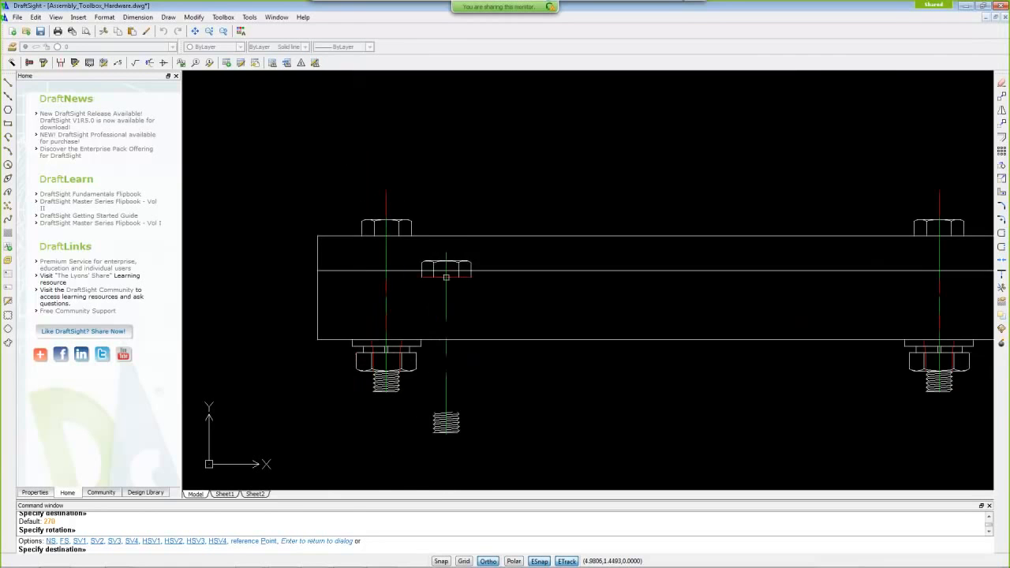
scroll(493, 307, "down", 1)
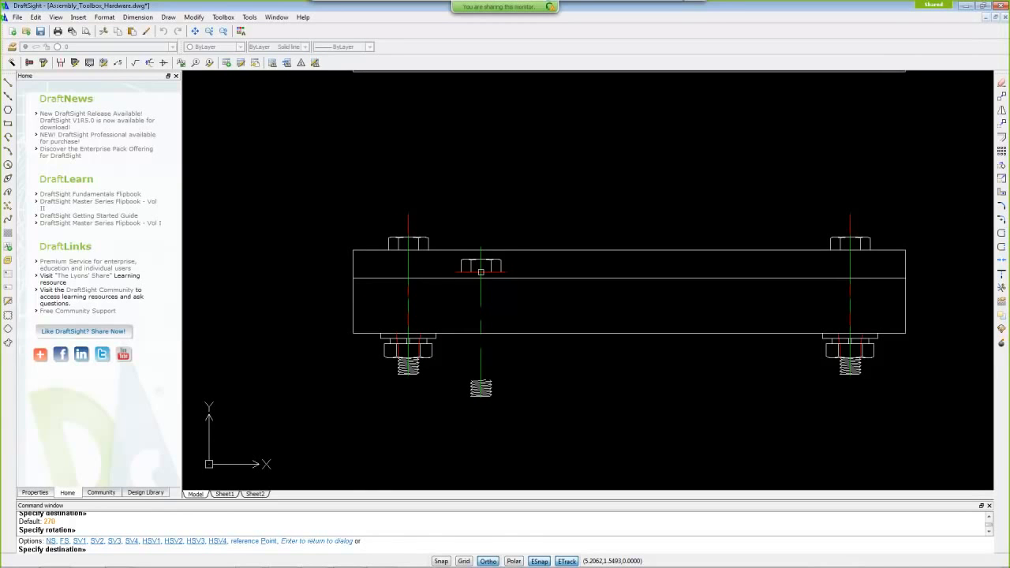
scroll(858, 197, "down", 1)
scroll(805, 201, "down", 1)
Step: Inspect the empty rectangular plate view above the bolted side view
mouse_move(807, 196)
middle_mouse_down()
mouse_move(515, 280)
mouse_move(557, 321)
mouse_move(539, 320)
middle_mouse_up()
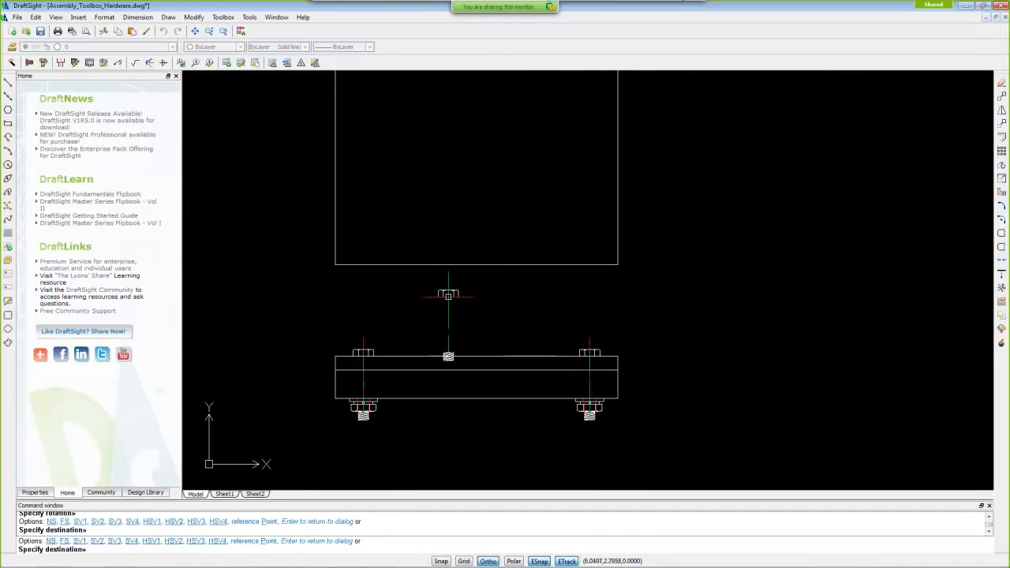
scroll(350, 342, "up", 3)
scroll(350, 339, "down", 3)
middle_click_drag(430, 170, 402, 334)
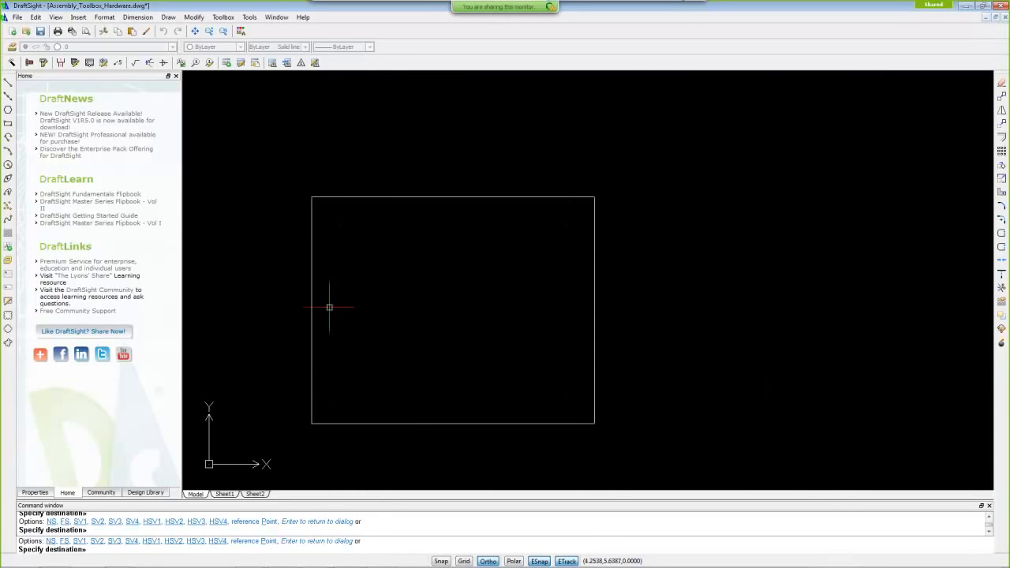
scroll(473, 292, "down", 3)
scroll(449, 322, "up", 3)
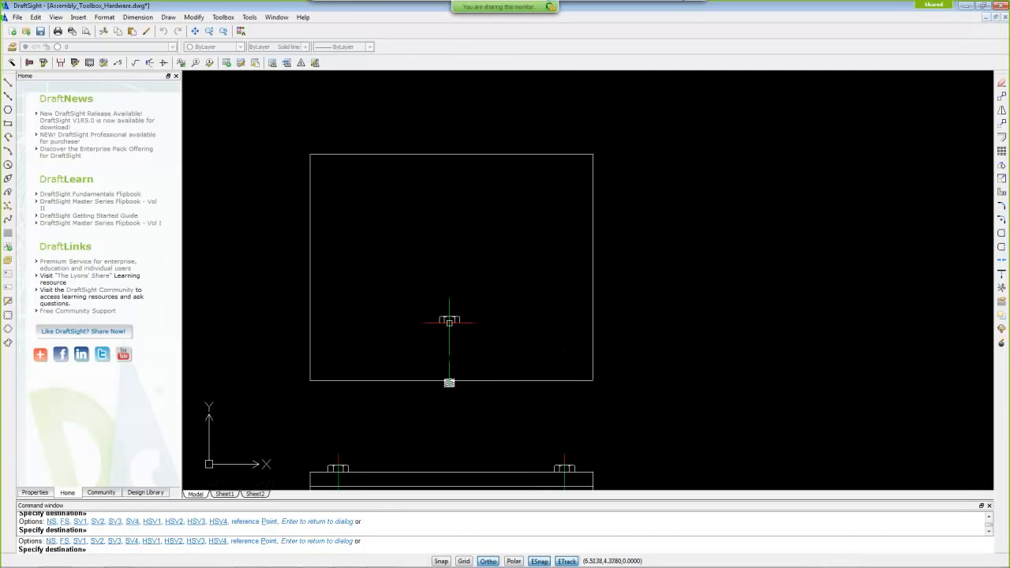
Step: Switch the hex screw being placed to its NS head view for use in the plate view
scroll(449, 321, "down", 2)
middle_click_drag(409, 422, 410, 292)
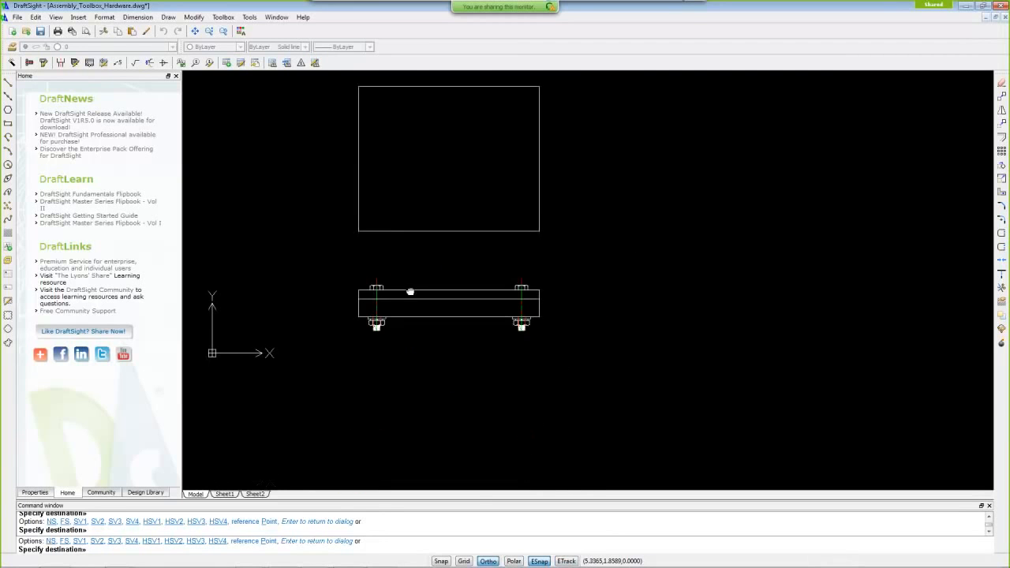
key("F11")
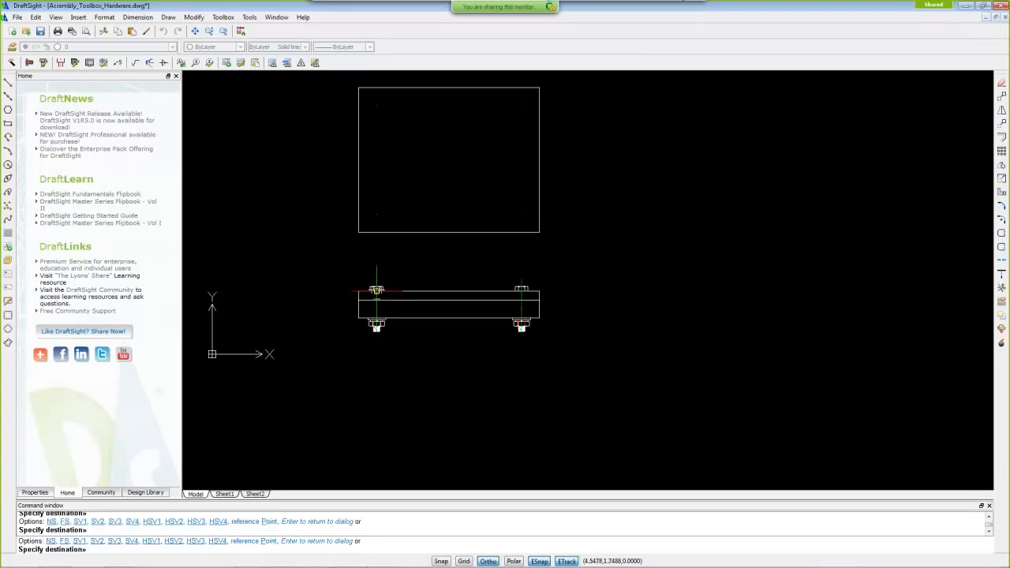
scroll(375, 290, "up", 4)
scroll(376, 290, "down", 3)
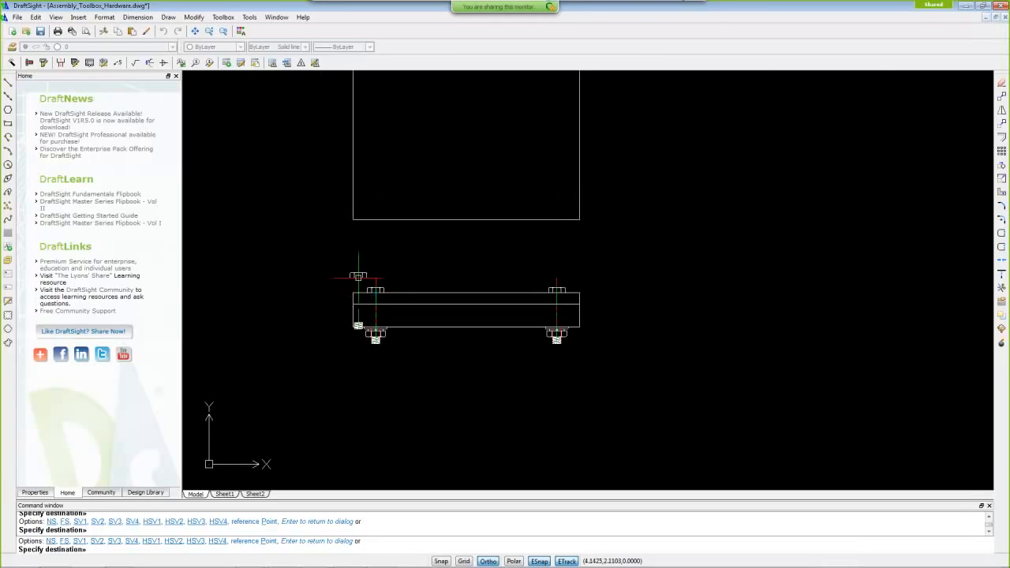
scroll(250, 257, "down", 1)
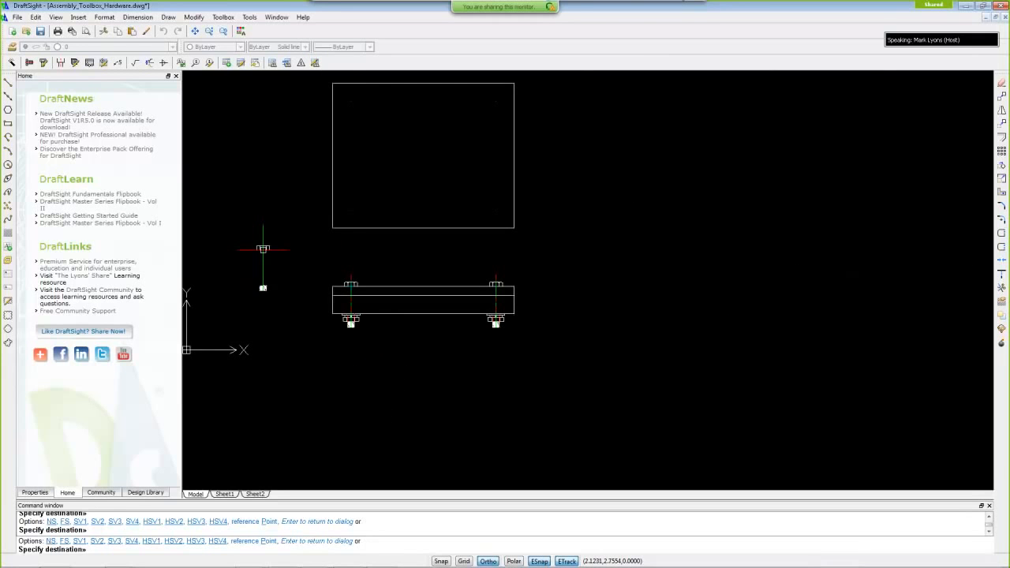
right_click(263, 249)
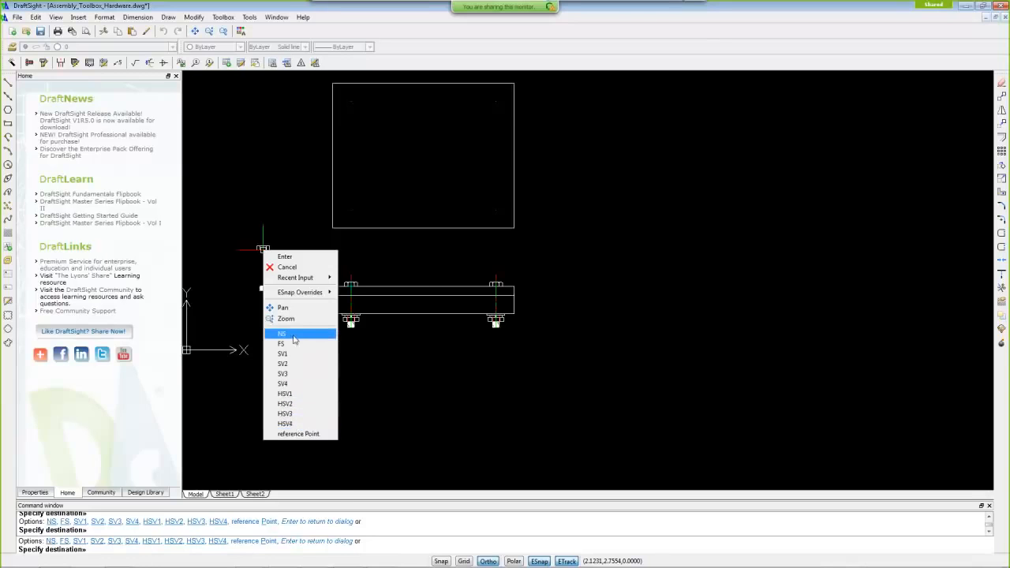
mouse_move(315, 294)
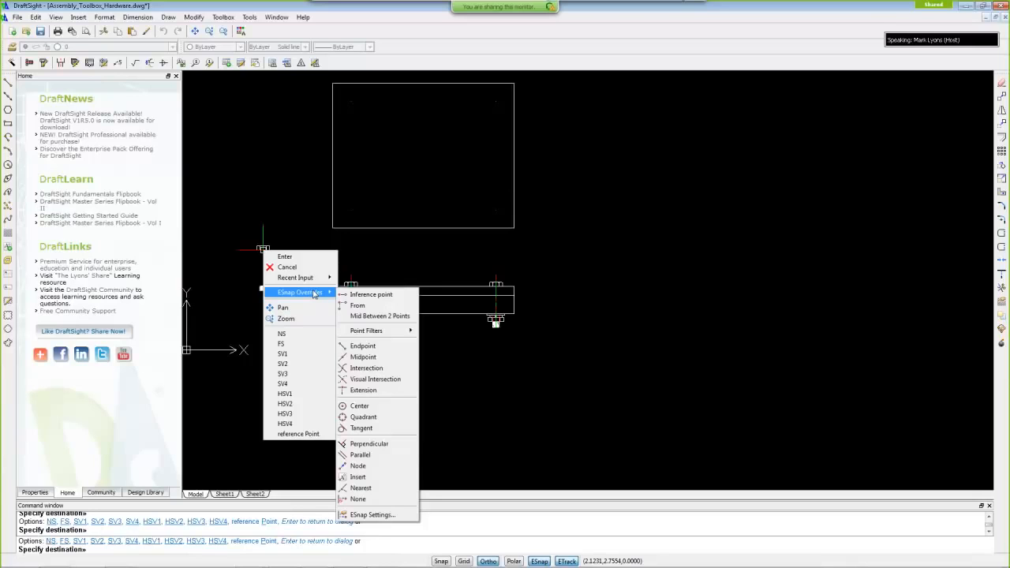
left_click(281, 335)
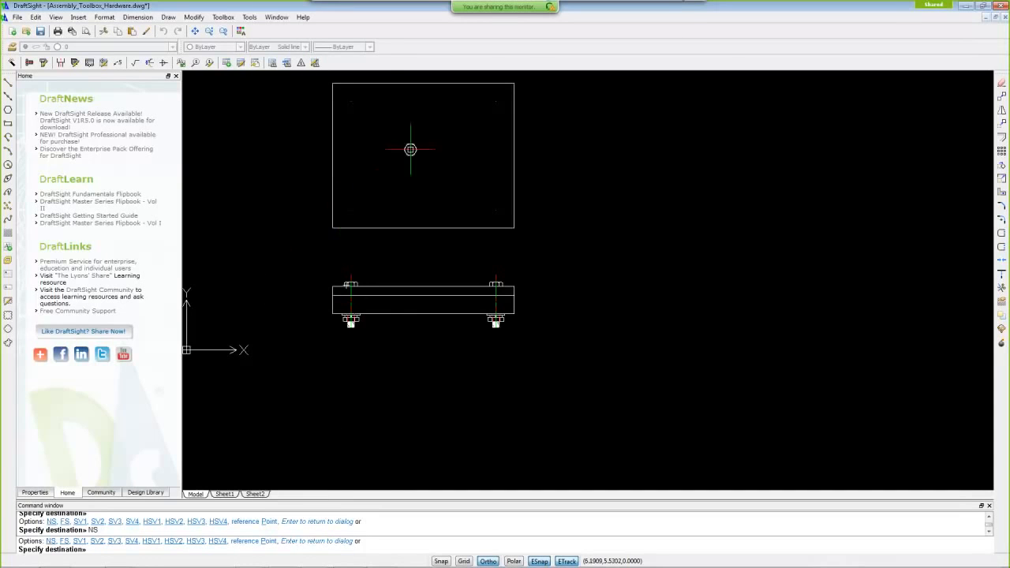
Step: Place the screw's head view at the lower-left hole point of the rectangular plate view, rotated 0 degrees
middle_click_drag(410, 149, 396, 281)
scroll(396, 281, "up", 4)
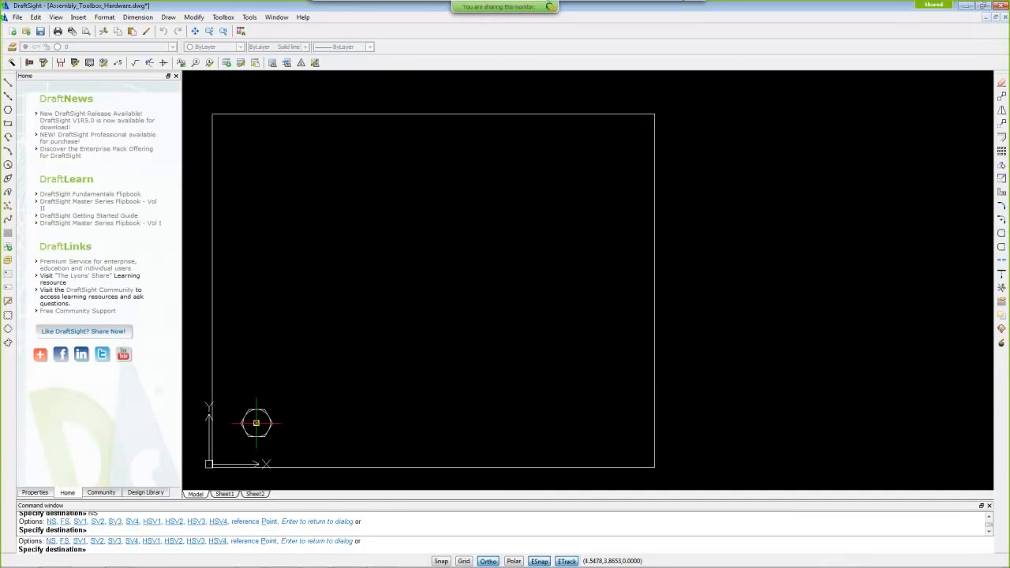
left_click(256, 424)
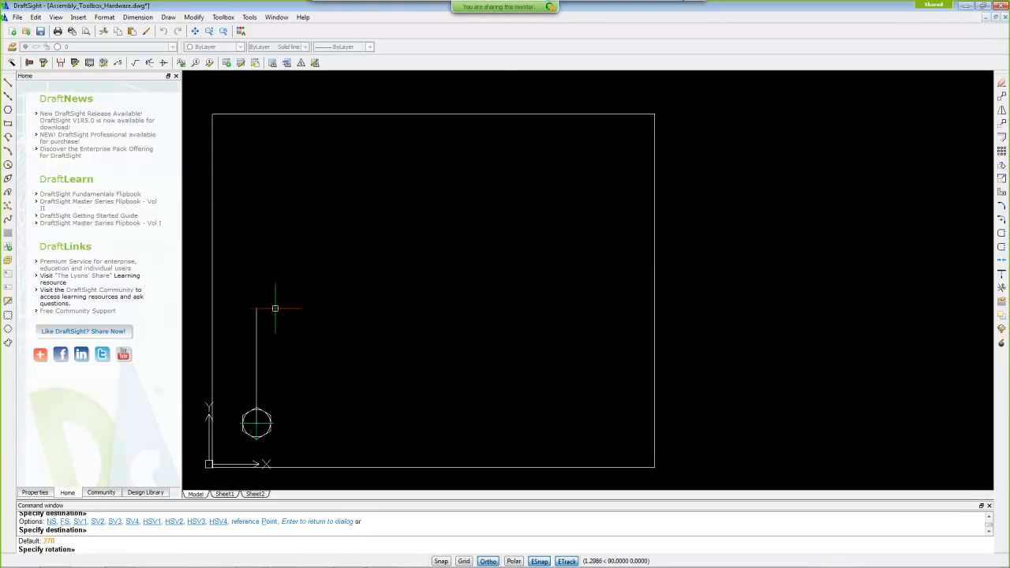
left_click(326, 421)
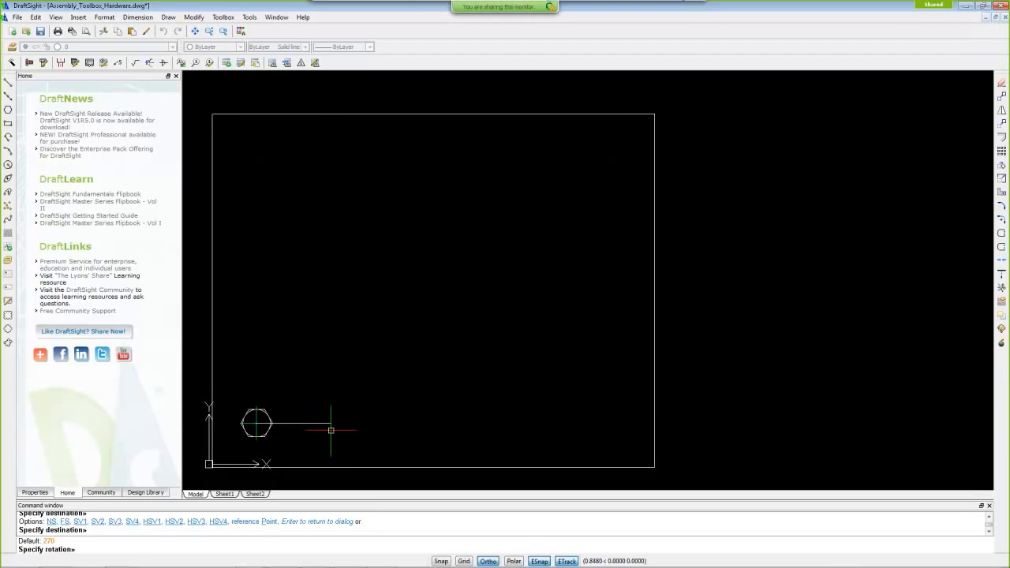
Step: Place two more screw heads at the plate's lower-right and upper-right hole points, both rotated 180 degrees
left_click(610, 423)
left_click(553, 423)
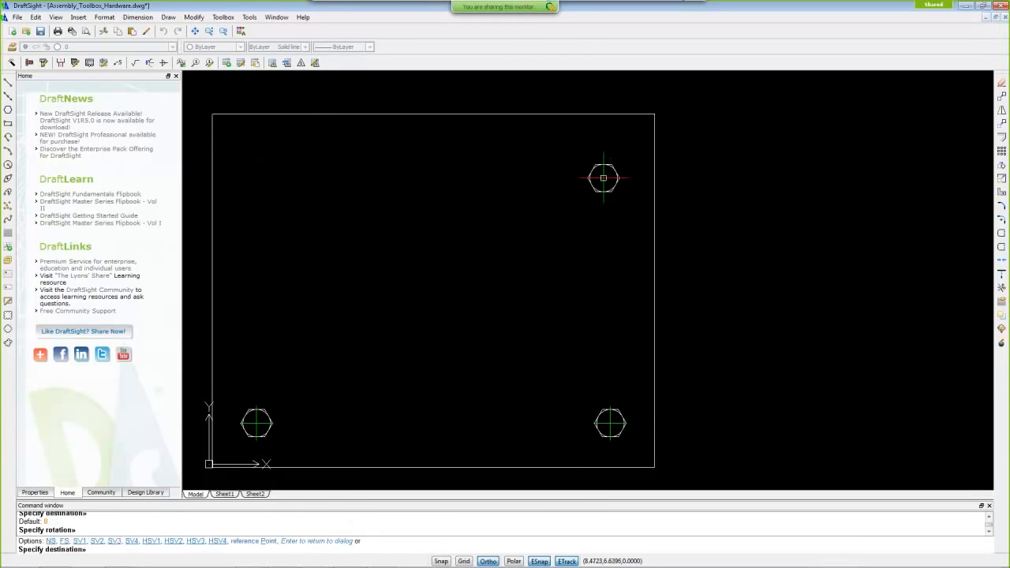
left_click(610, 158)
left_click(514, 158)
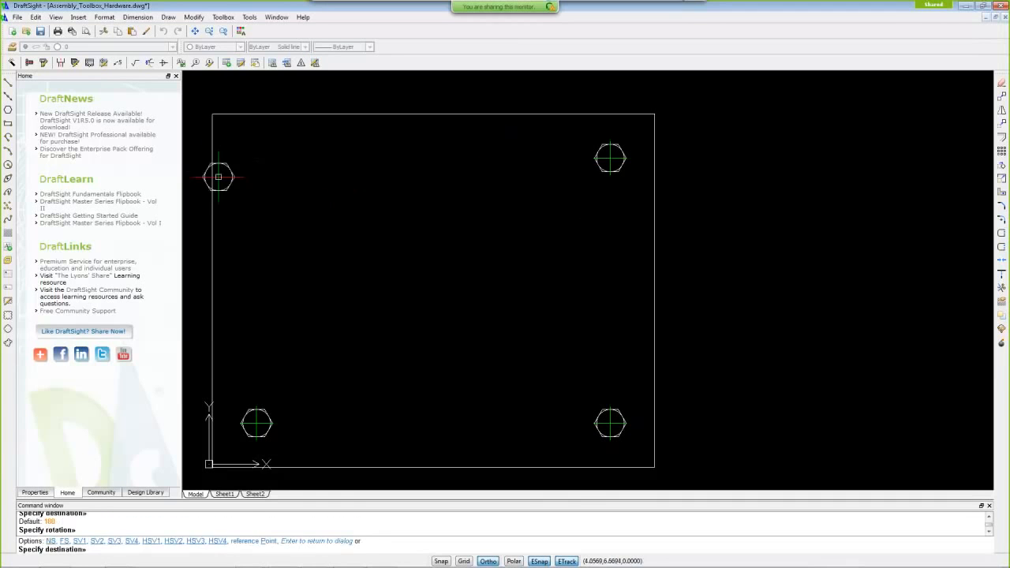
Step: Place a fourth screw head at the plate's upper-left hole point with Ortho off and an oblique rotation, then end the insertion
left_click(257, 158)
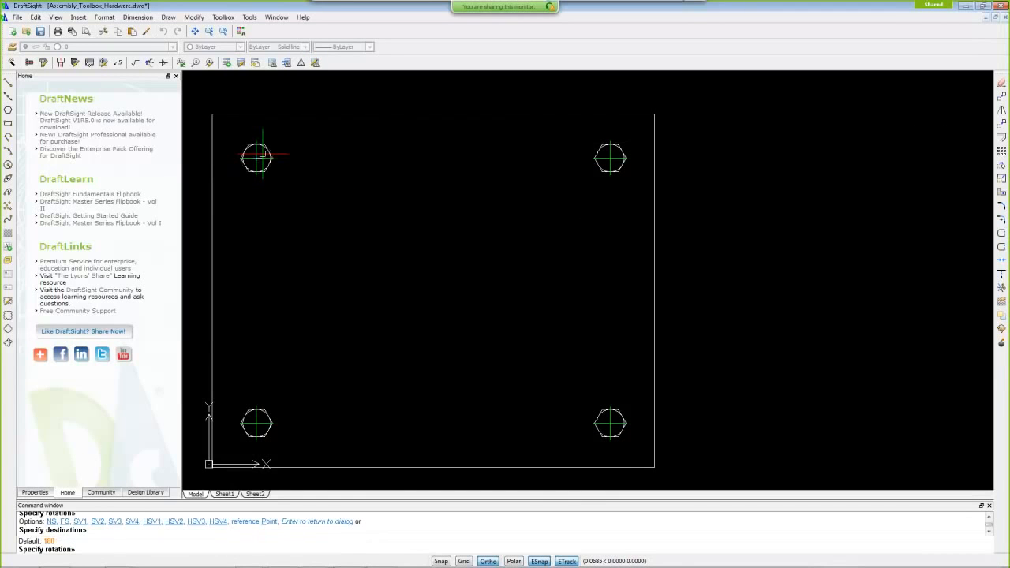
key("F8")
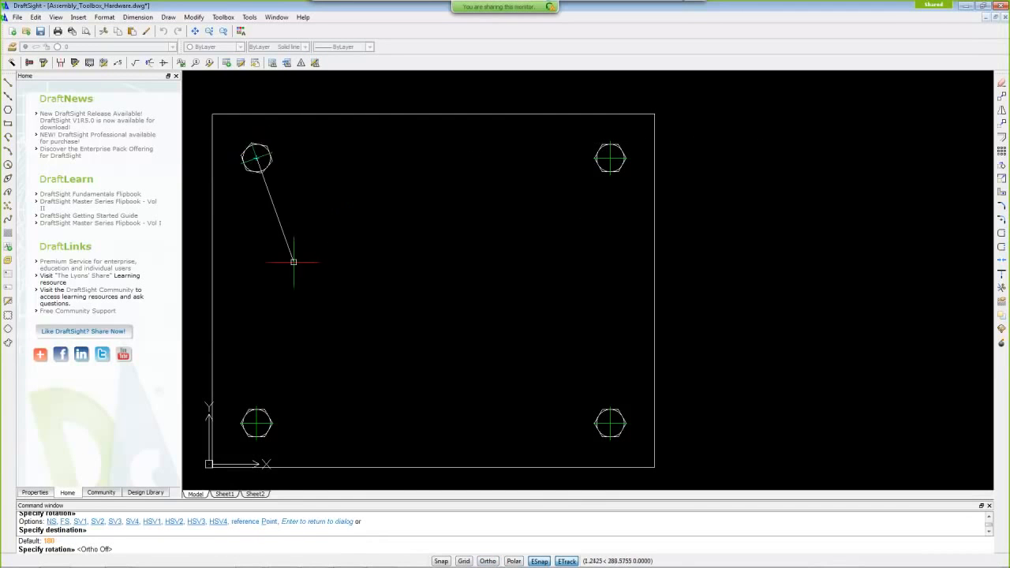
left_click(322, 193)
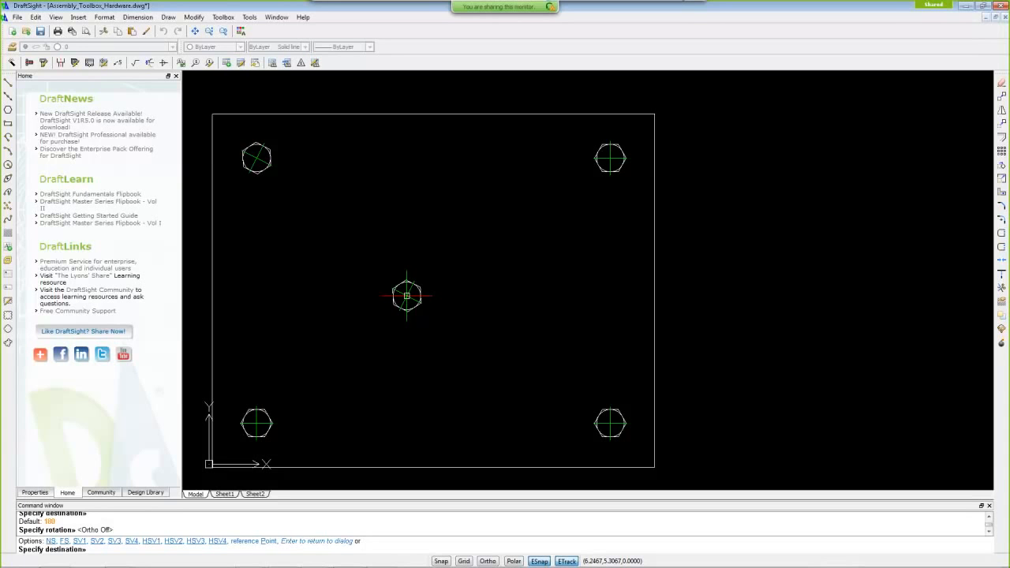
key("Escape")
Step: Try to edit the Toolbox definition of all #10-32 hex head machine screws in the side view
scroll(413, 300, "down", 5)
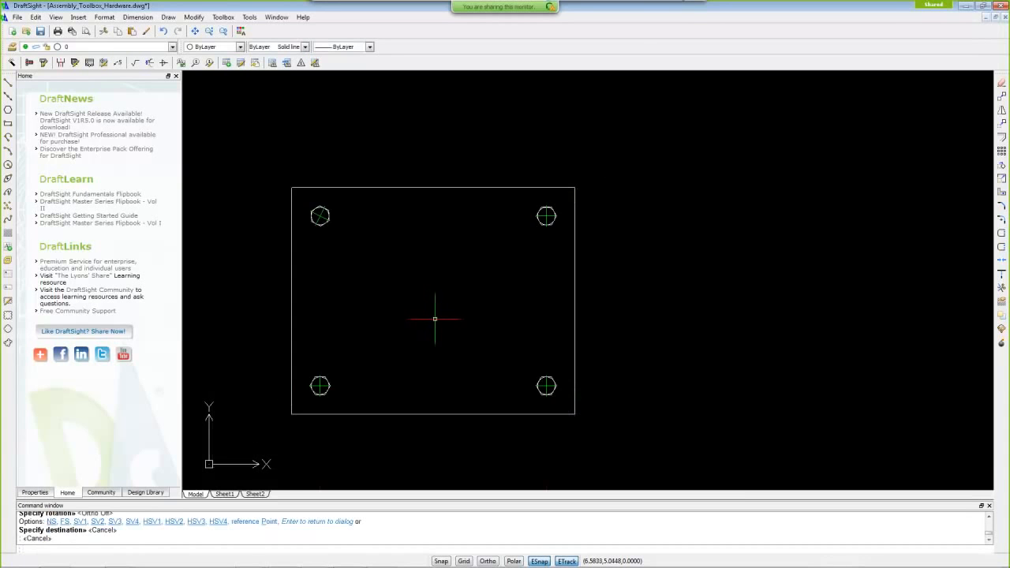
middle_click_drag(437, 318, 482, 249)
scroll(451, 316, "up", 1)
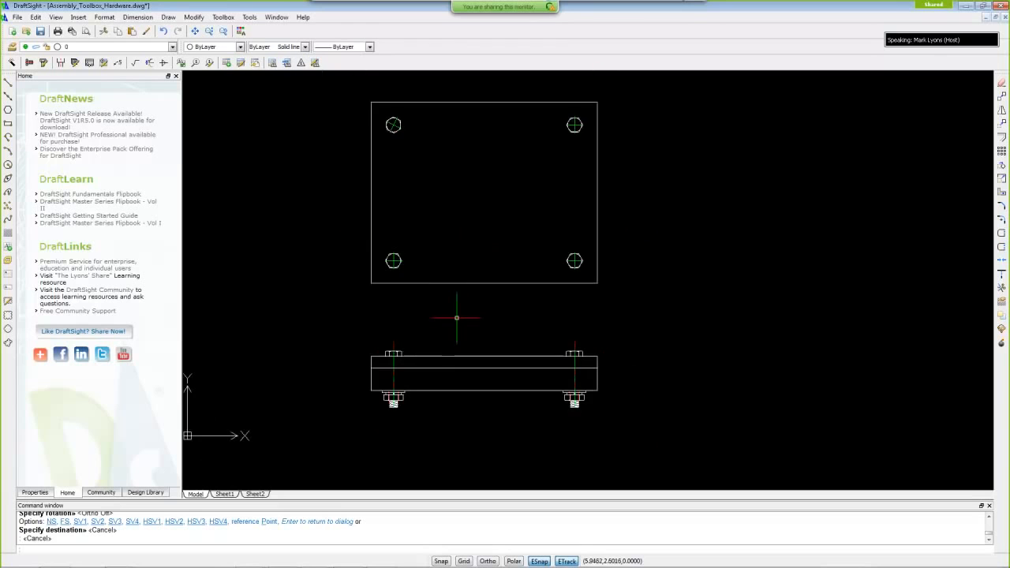
scroll(447, 313, "up", 1)
middle_click_drag(441, 335, 447, 306)
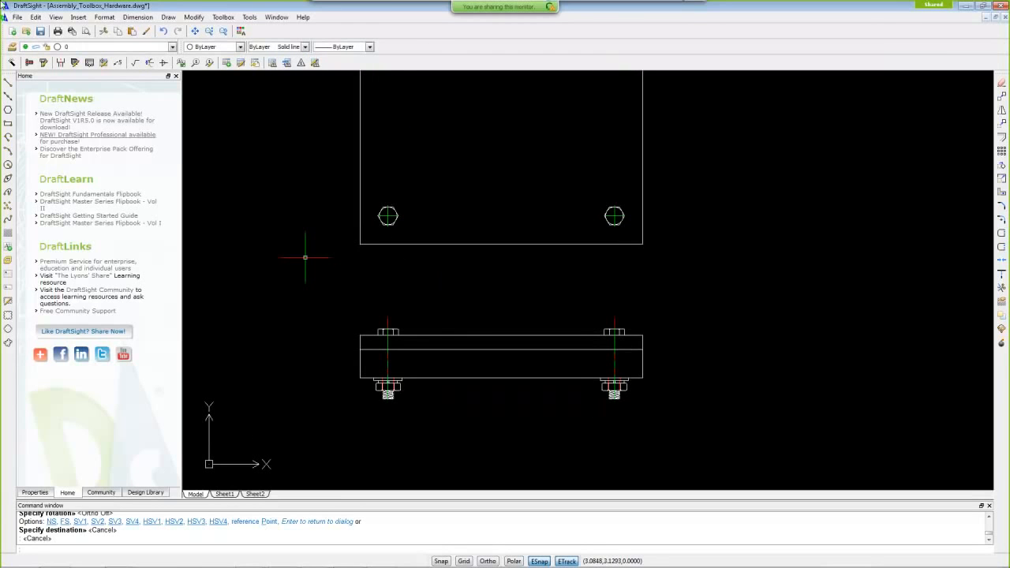
left_click(44, 63)
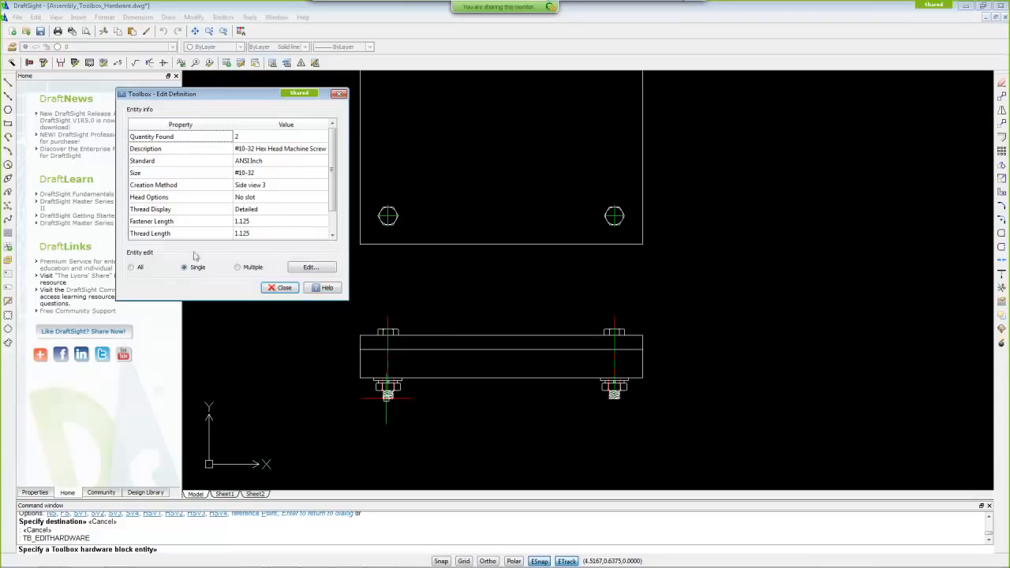
left_click(131, 268)
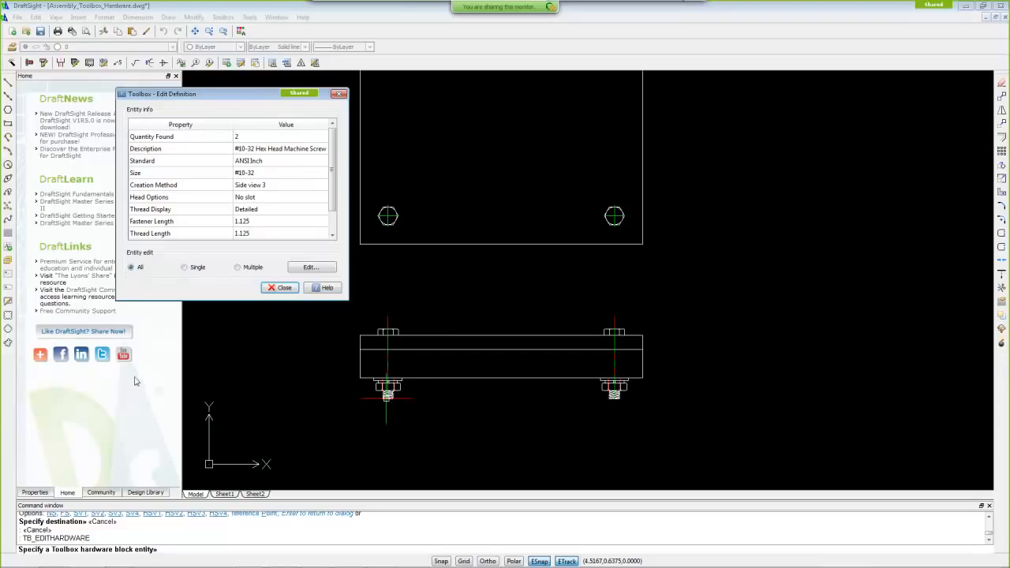
left_click(309, 268)
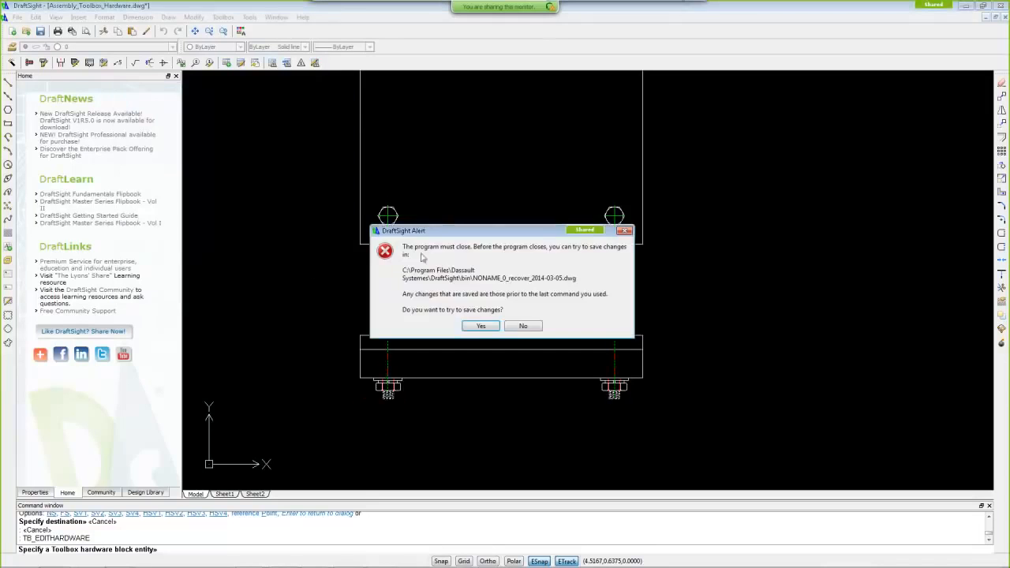
Step: Decline saving recovery copies of the open drawings and dismiss the crash report
left_click(518, 327)
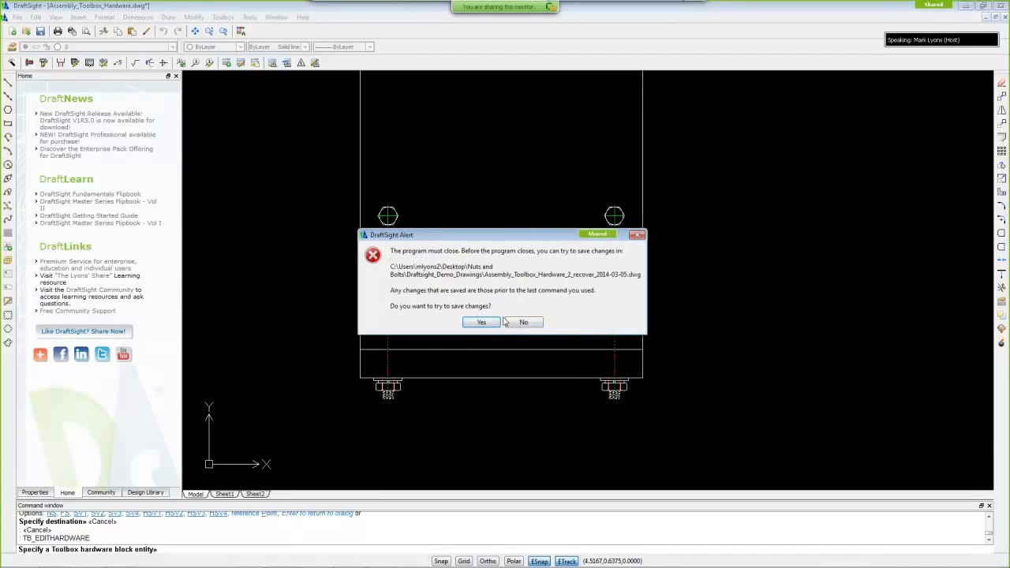
left_click(523, 323)
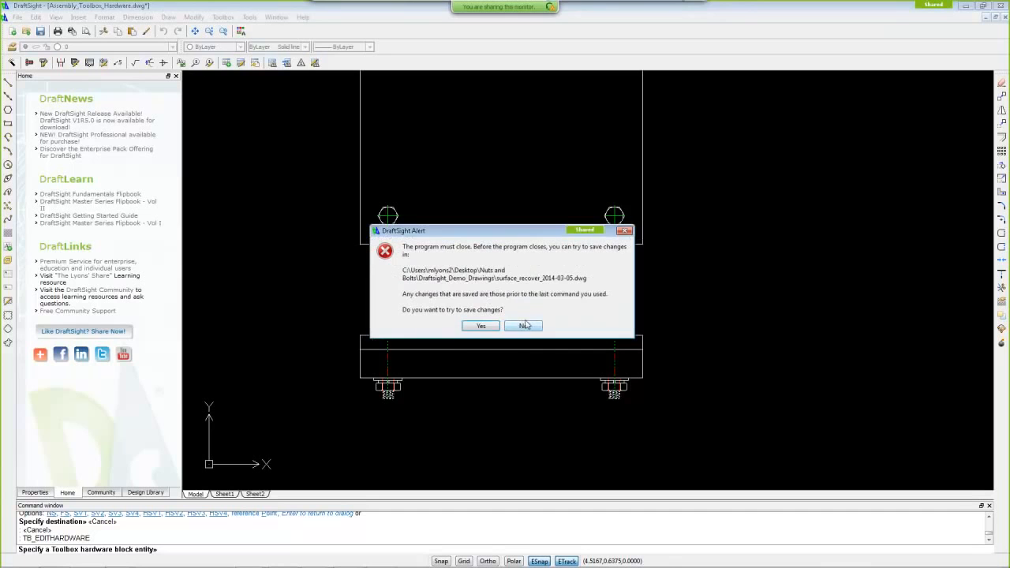
left_click(524, 327)
left_click(524, 327)
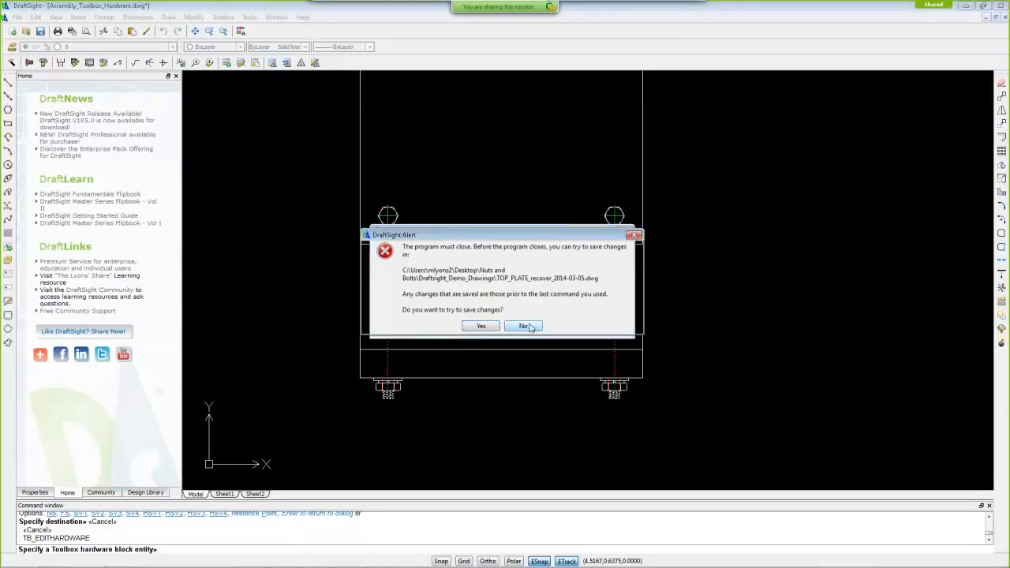
left_click(528, 327)
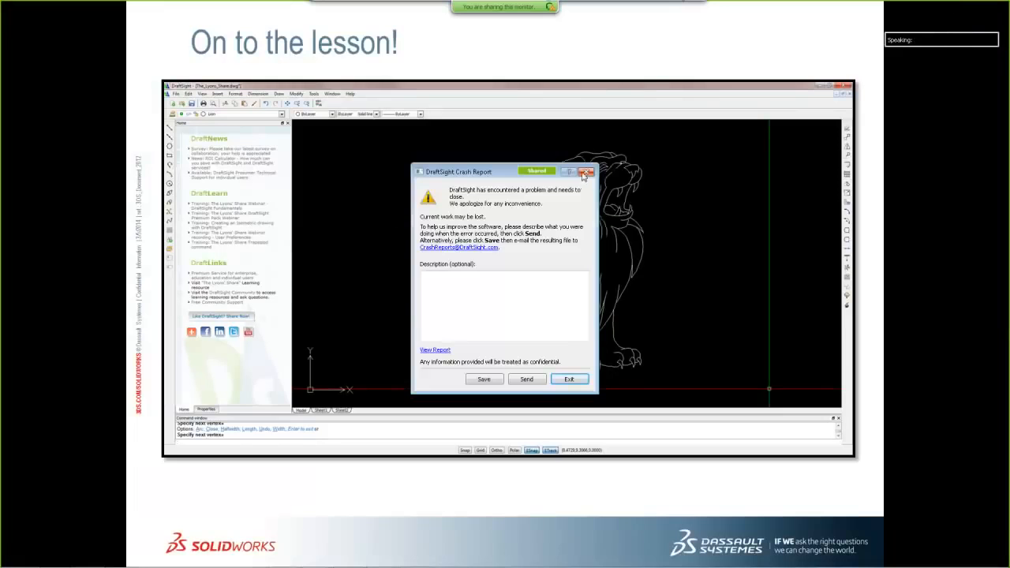
left_click(587, 171)
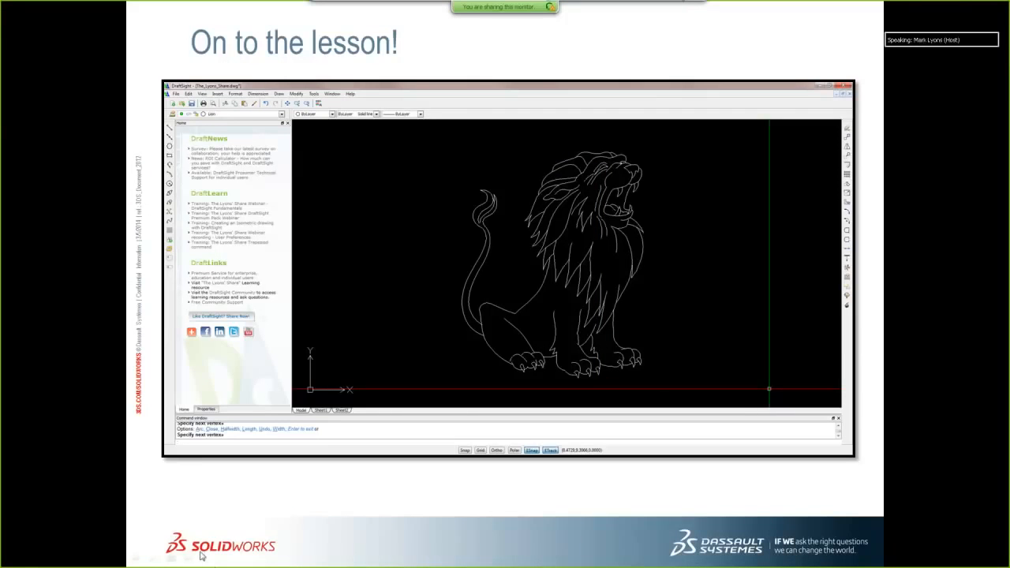
Step: Leave the slide show, switch to DraftSight and open the recent drawing Assembly_Toolbox_Hardware_2.dwg
key("Escape")
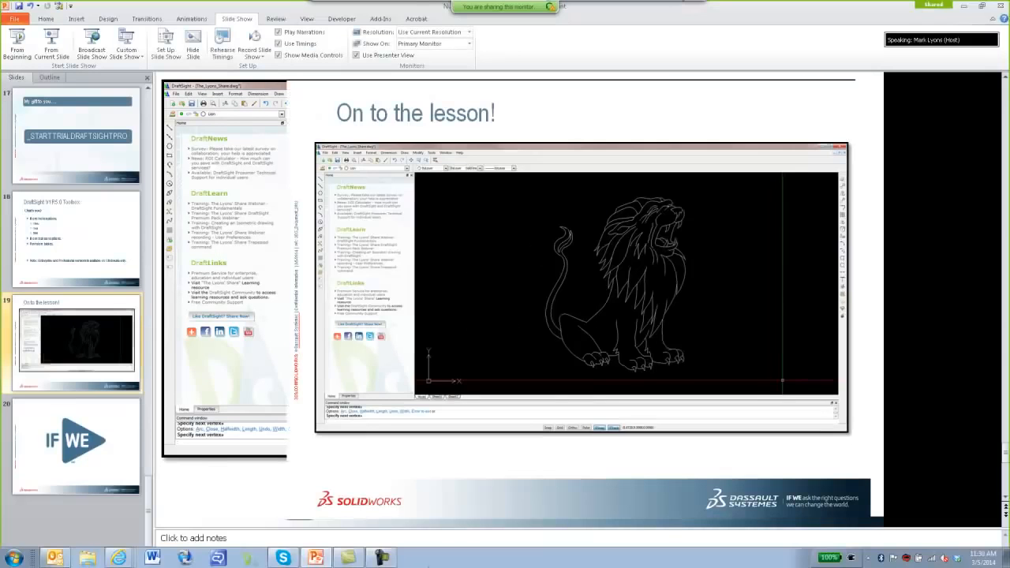
left_click(247, 558)
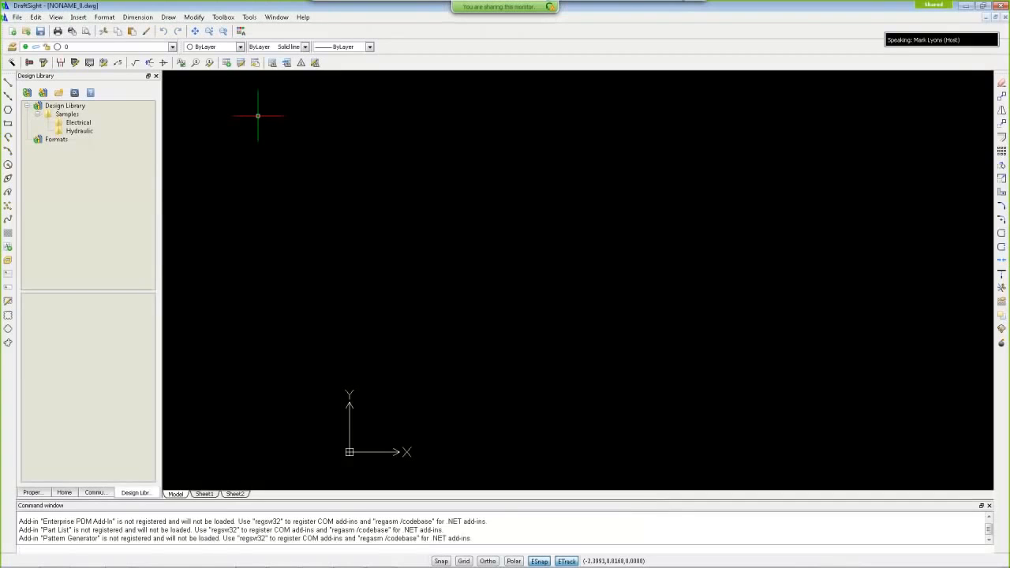
left_click(17, 18)
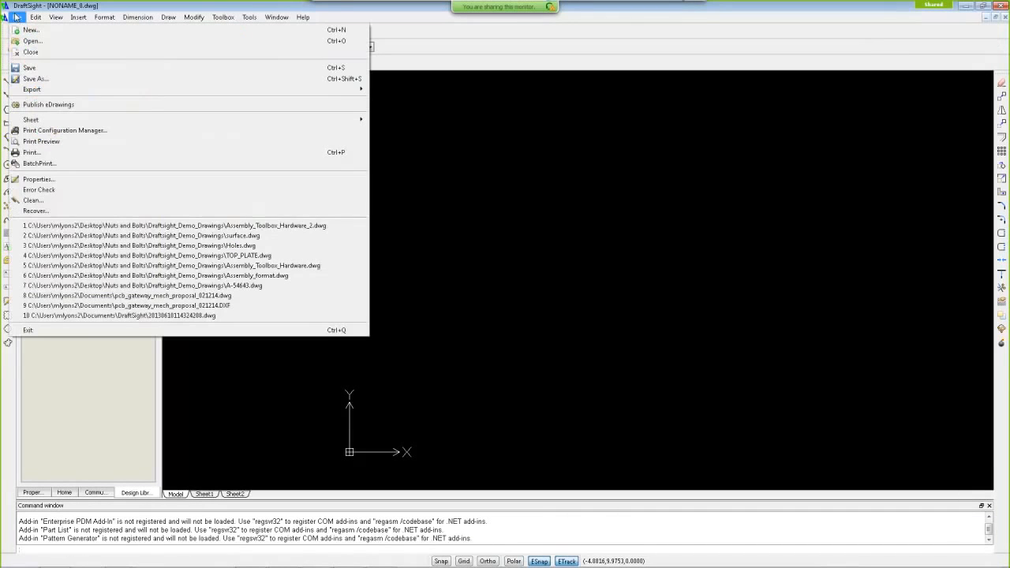
left_click(205, 227)
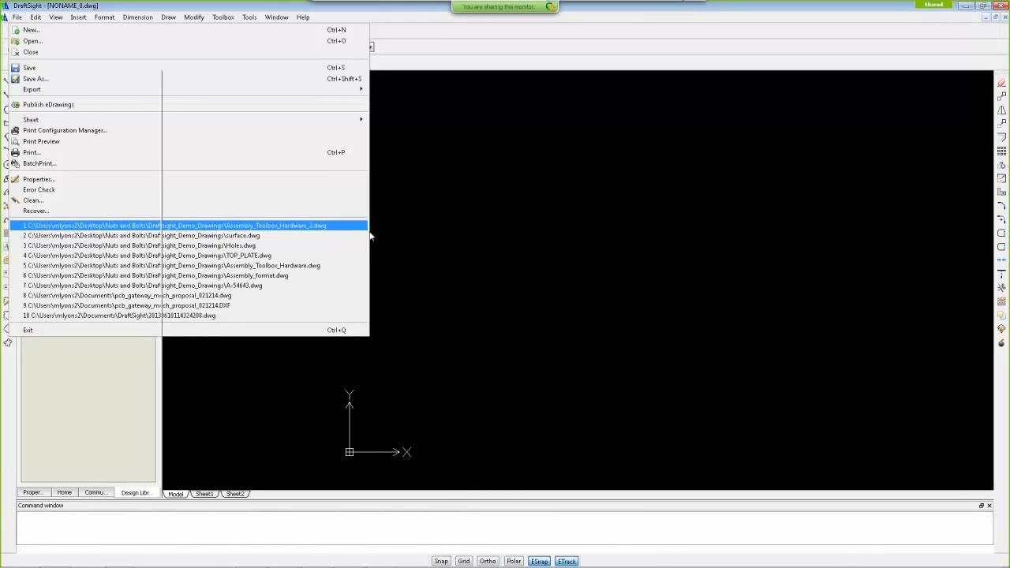
Step: Examine the plate view and the screws, washers and nuts in the side view of the reopened assembly
scroll(499, 291, "up", 7)
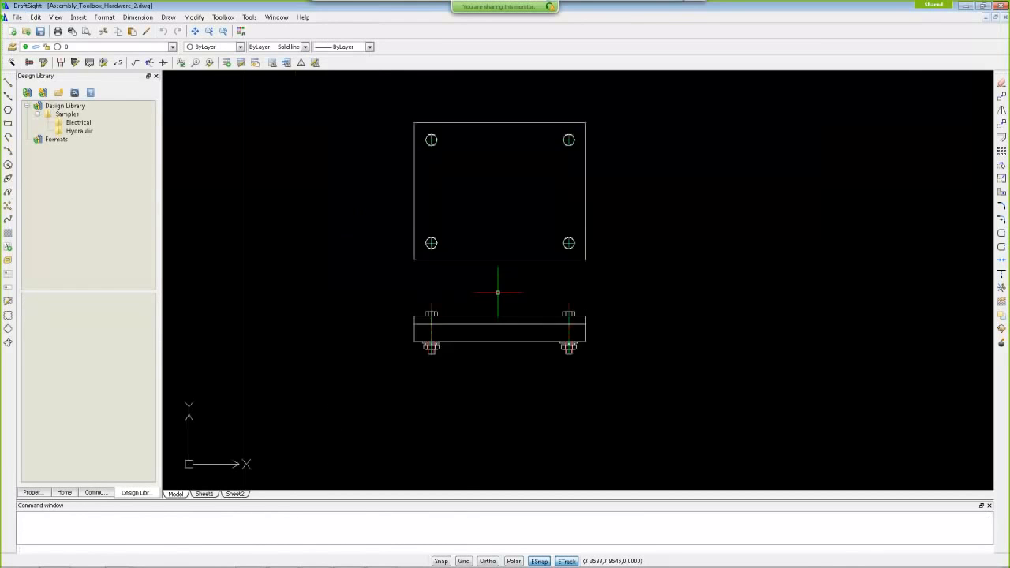
scroll(438, 297, "down", 4)
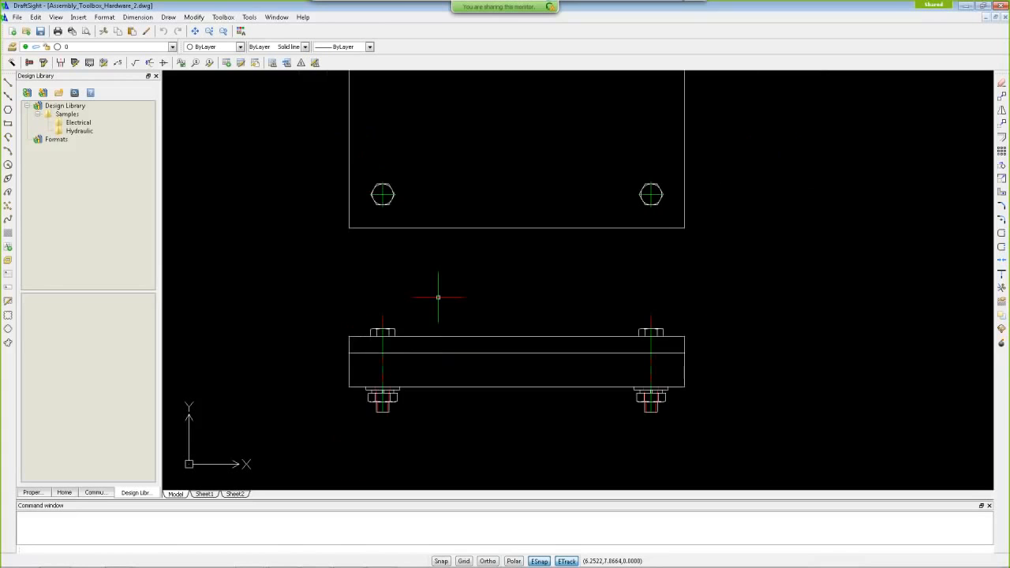
scroll(442, 225, "down", 2)
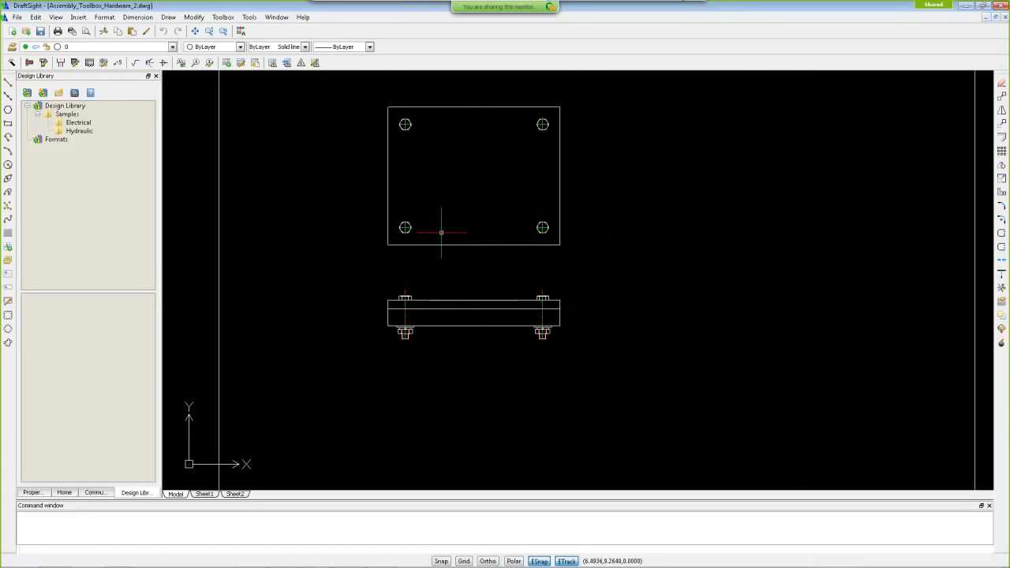
scroll(422, 314, "up", 4)
scroll(316, 294, "down", 1)
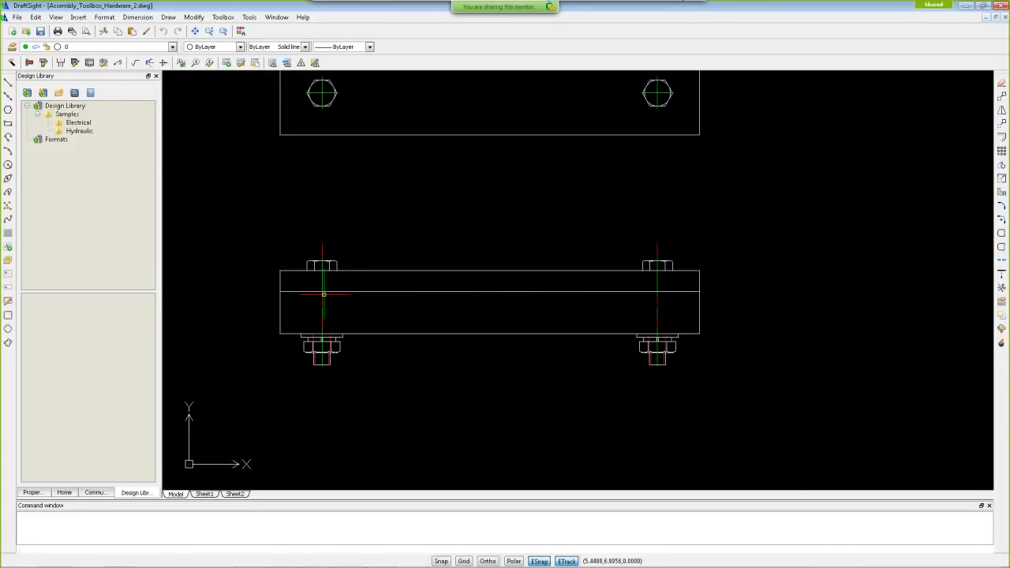
scroll(327, 287, "up", 2)
scroll(327, 286, "down", 2)
scroll(334, 285, "down", 1)
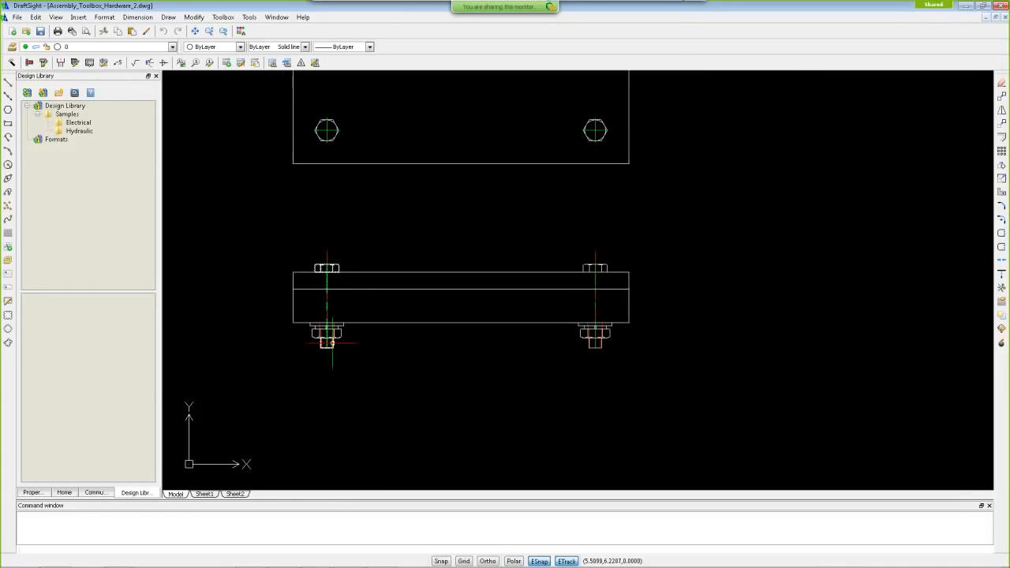
double_click(337, 267)
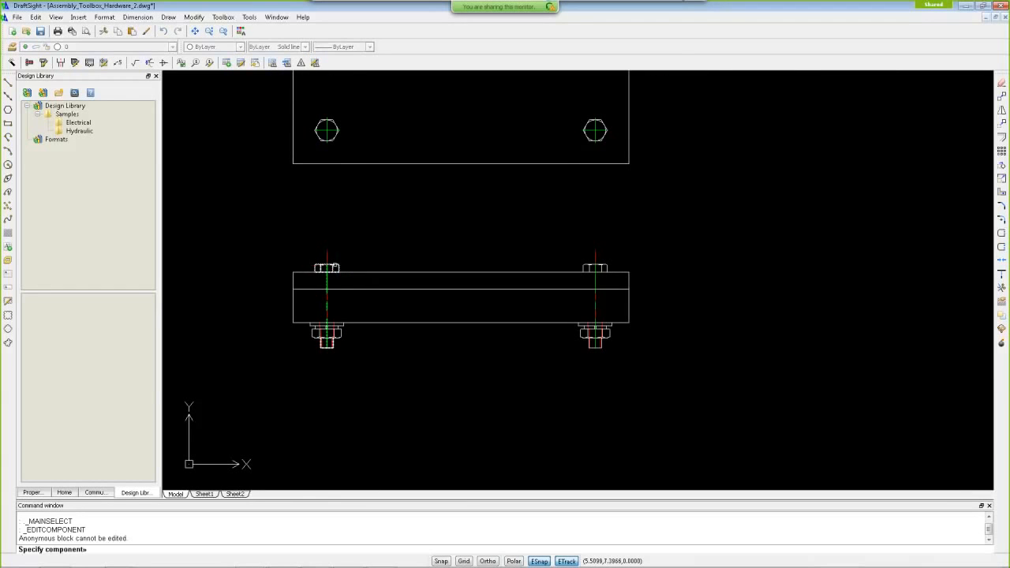
key("Escape")
key("Escape")
key("Escape")
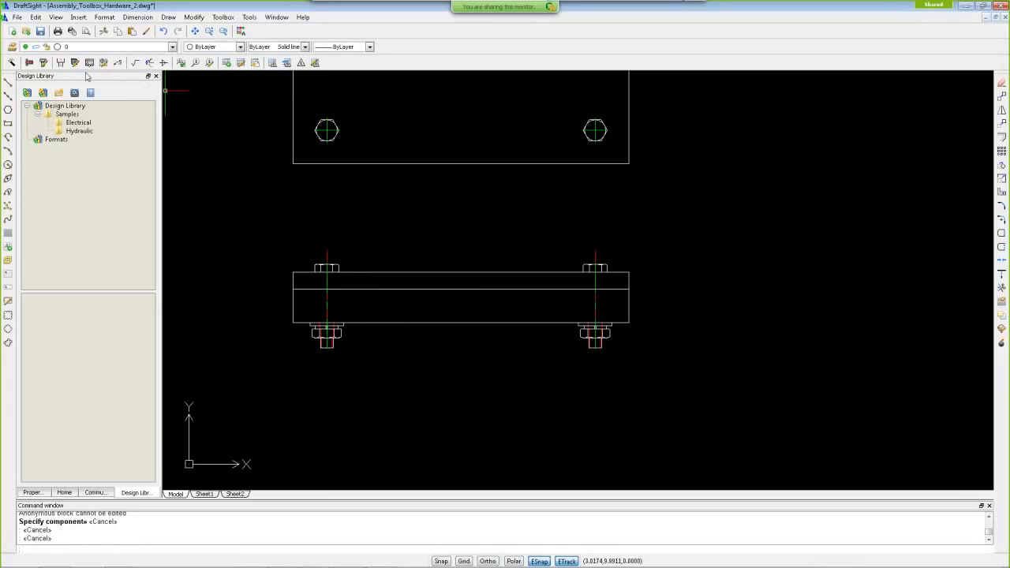
Step: Edit the Toolbox definition of only the left #10-32 hex screw in the side view, setting its fastener length to 1.625
left_click(45, 63)
left_click(327, 268)
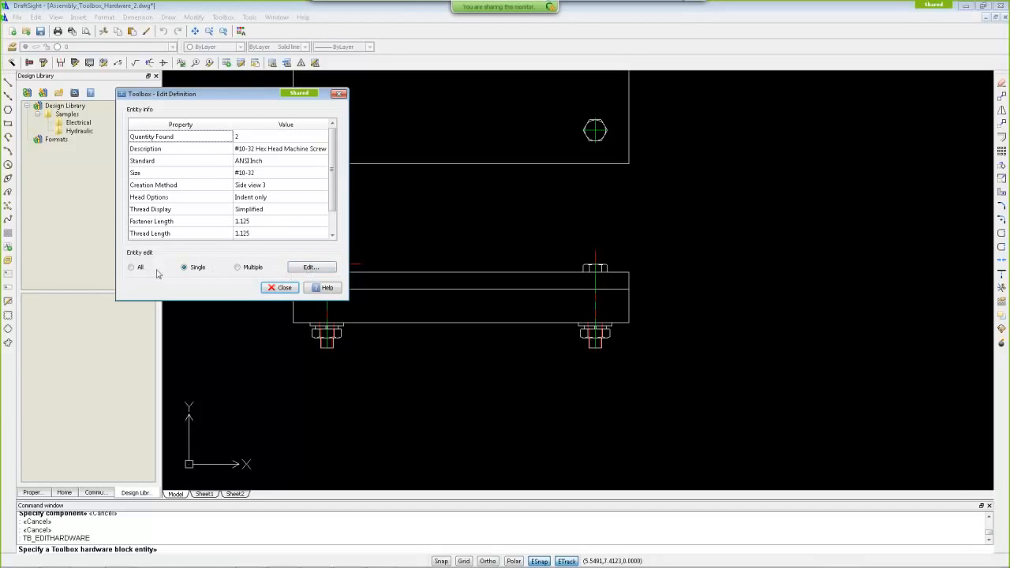
left_click(322, 271)
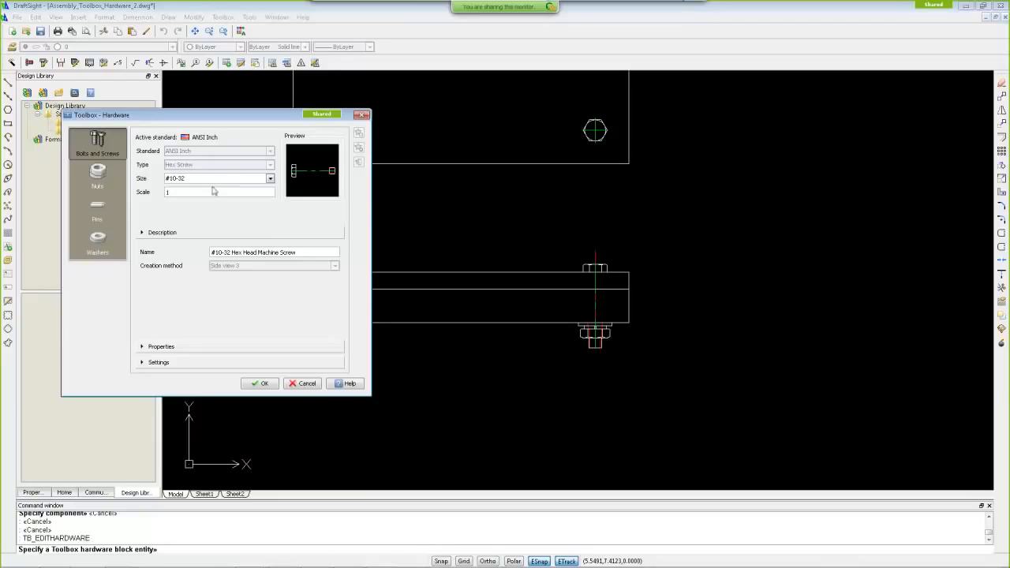
left_click(271, 180)
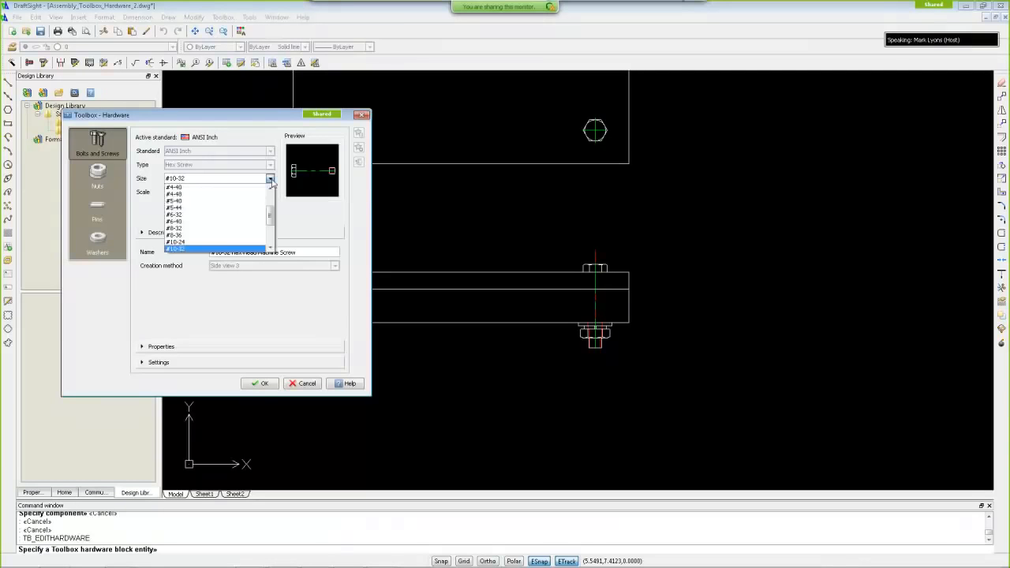
left_click(271, 180)
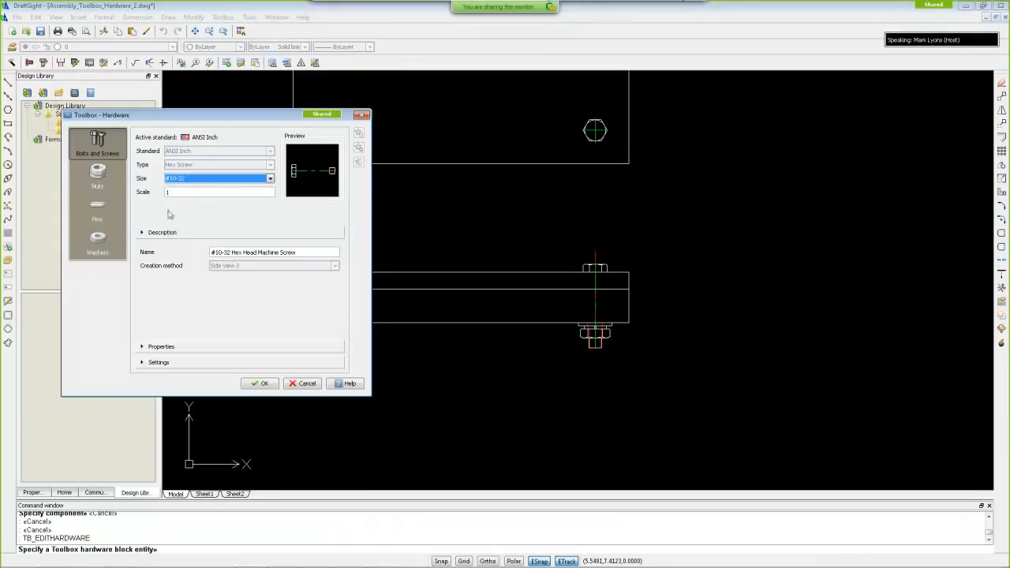
left_click(145, 347)
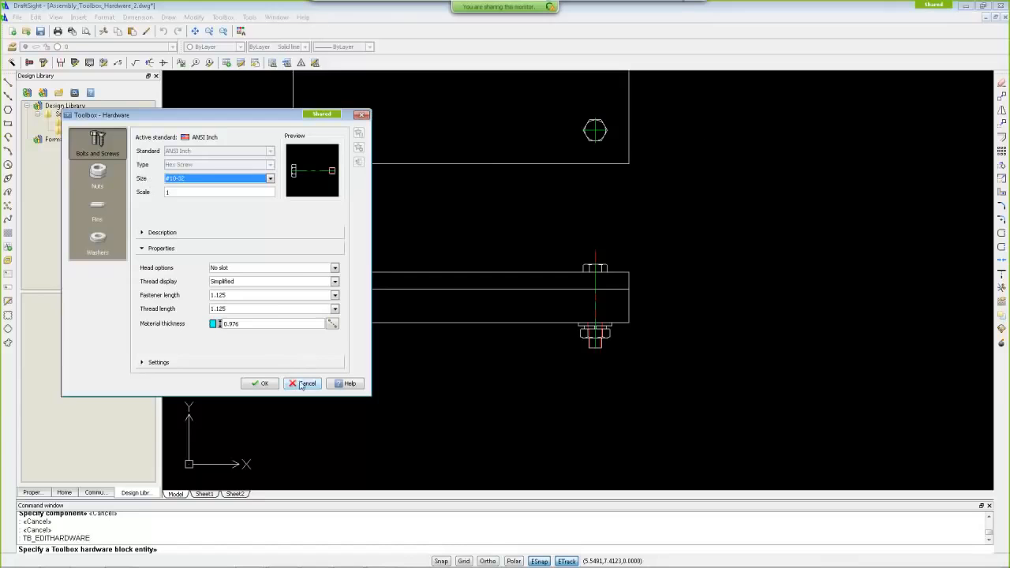
left_click(335, 311)
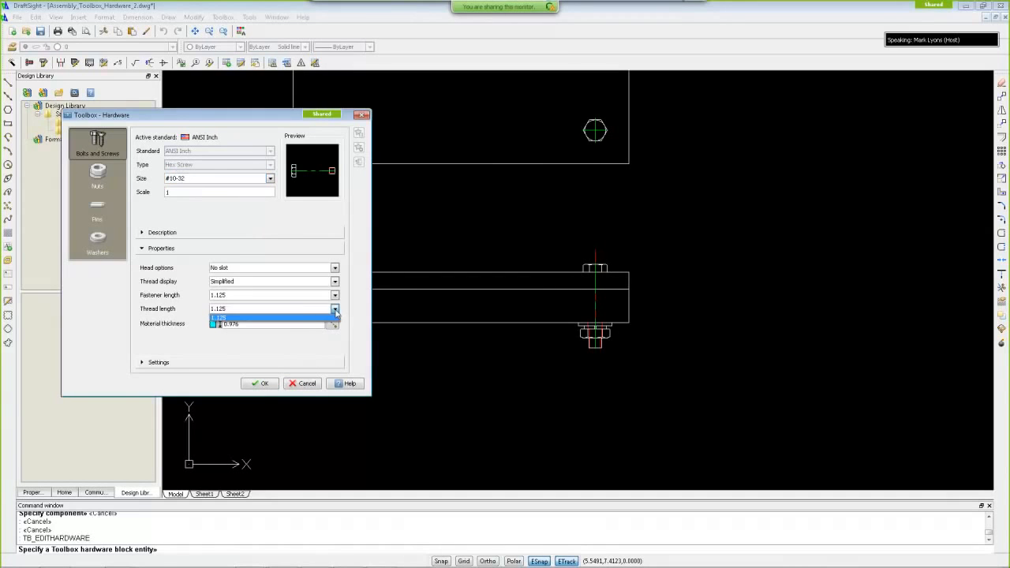
left_click(337, 296)
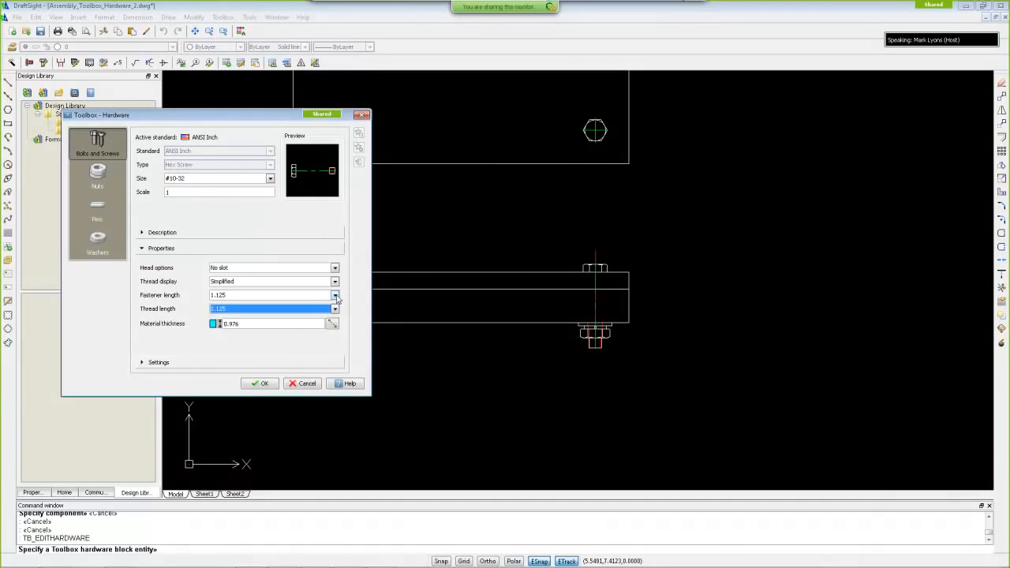
left_click(336, 295)
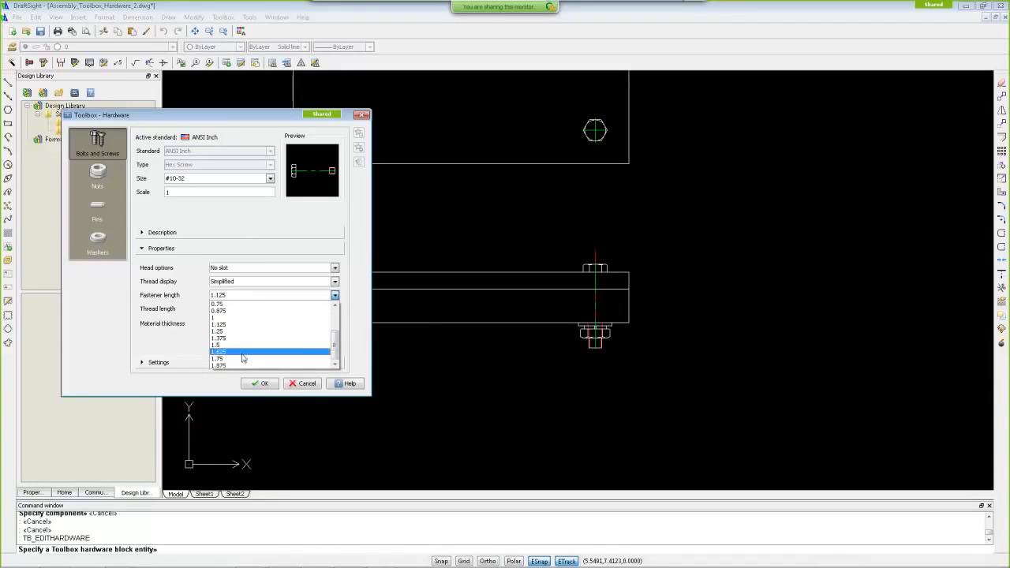
left_click(241, 357)
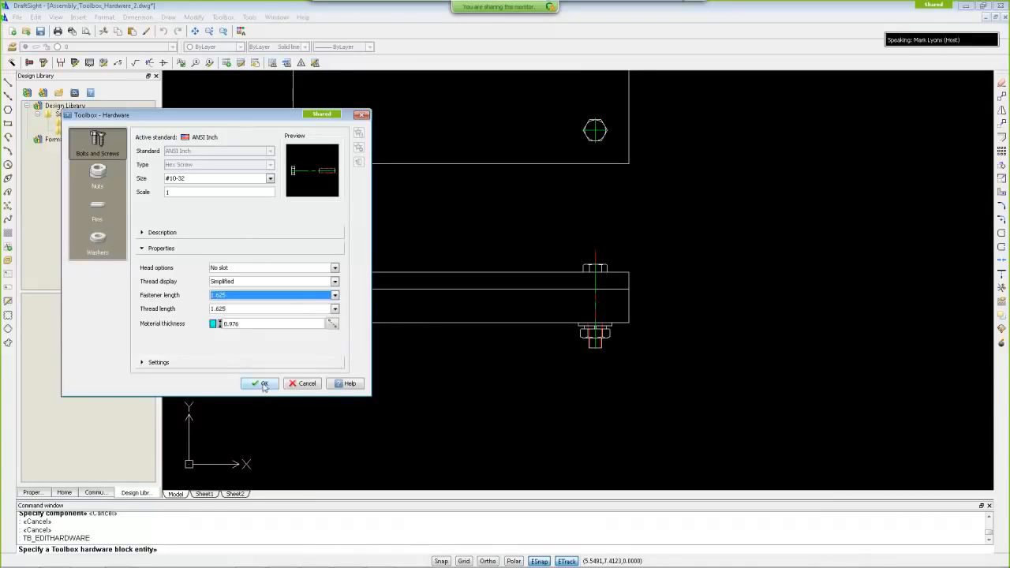
left_click(261, 386)
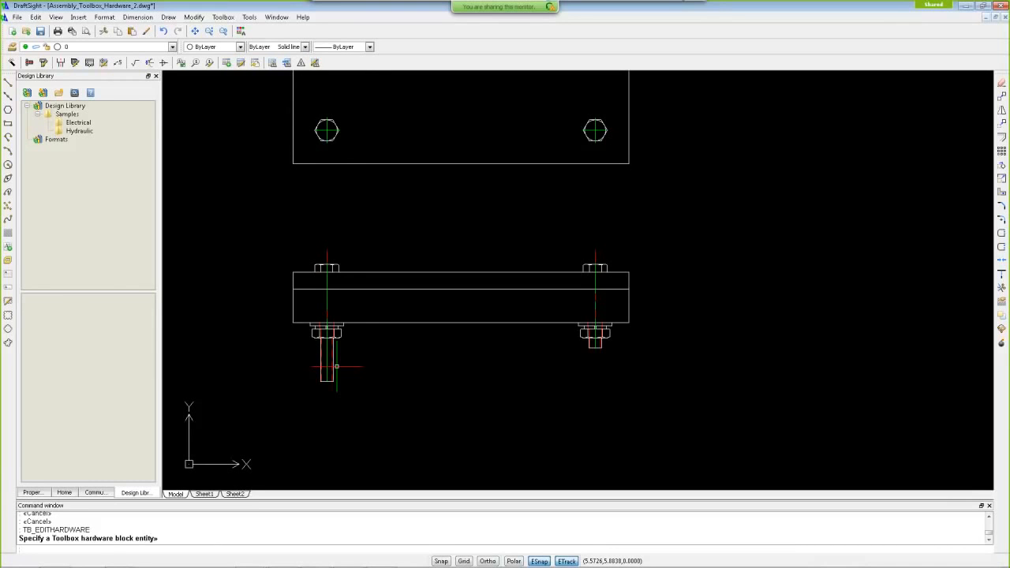
Step: Undo the fastener length edit of the left side-view screw
scroll(481, 286, "down", 3)
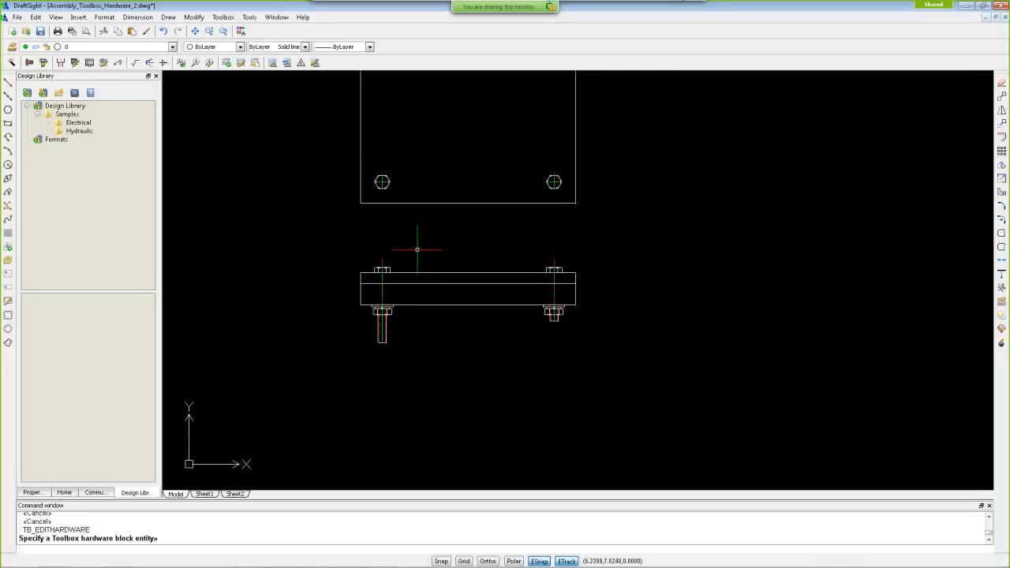
left_click(164, 32)
left_click(163, 32)
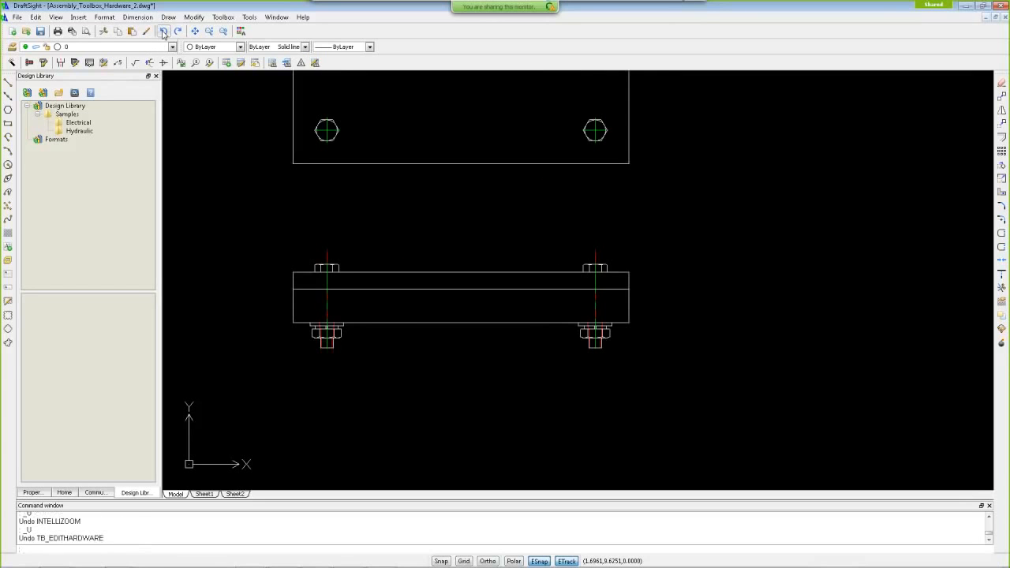
Step: Set the Toolbox balloon shape to Circular and the stacking to No, reviewing the balloon text and BOM options
scroll(413, 149, "down", 4)
mouse_move(458, 140)
middle_mouse_down()
mouse_move(418, 232)
mouse_move(386, 259)
middle_mouse_up()
middle_click_drag(521, 229, 492, 237)
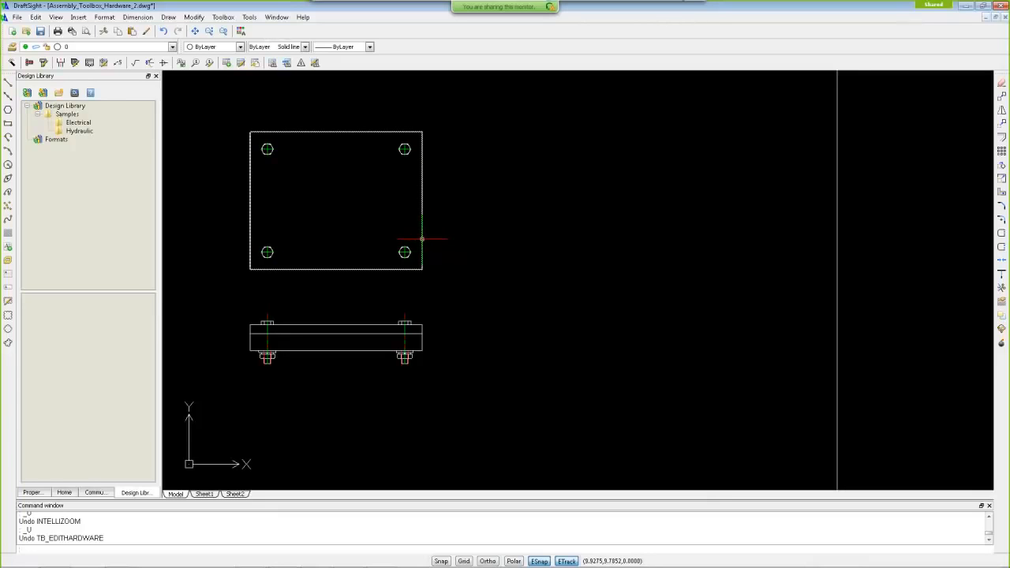
left_click(181, 63)
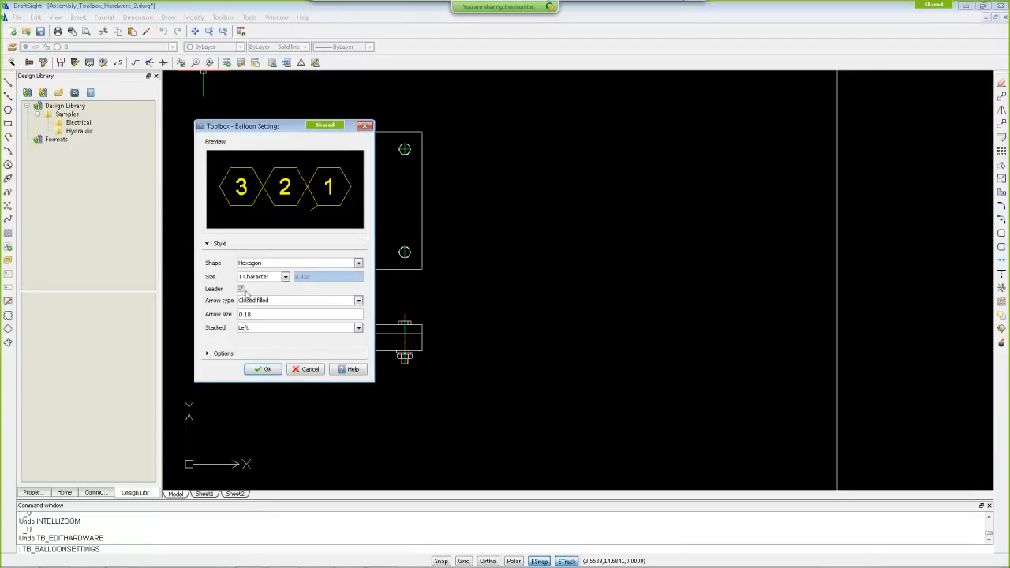
left_click(359, 263)
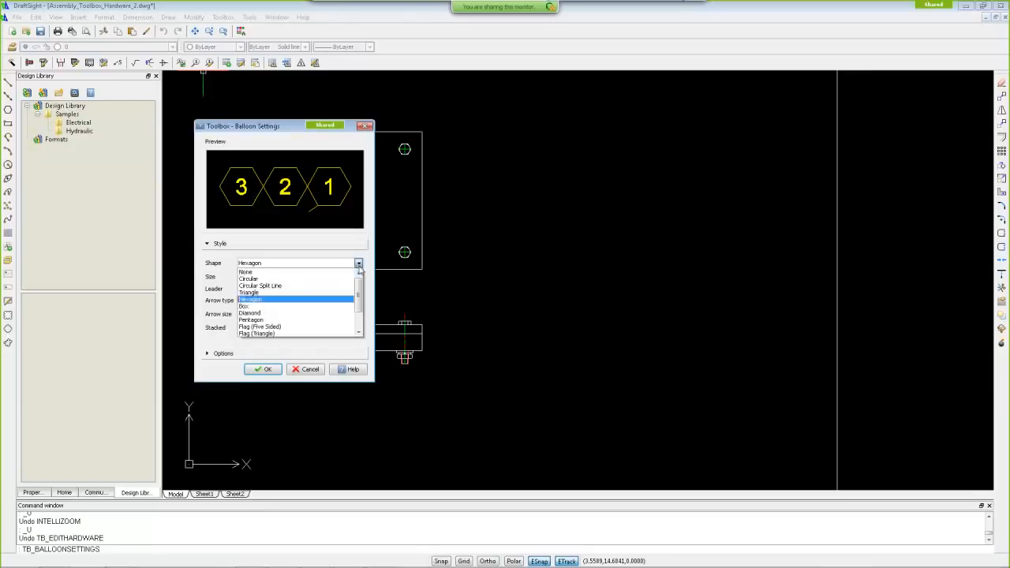
left_click(278, 278)
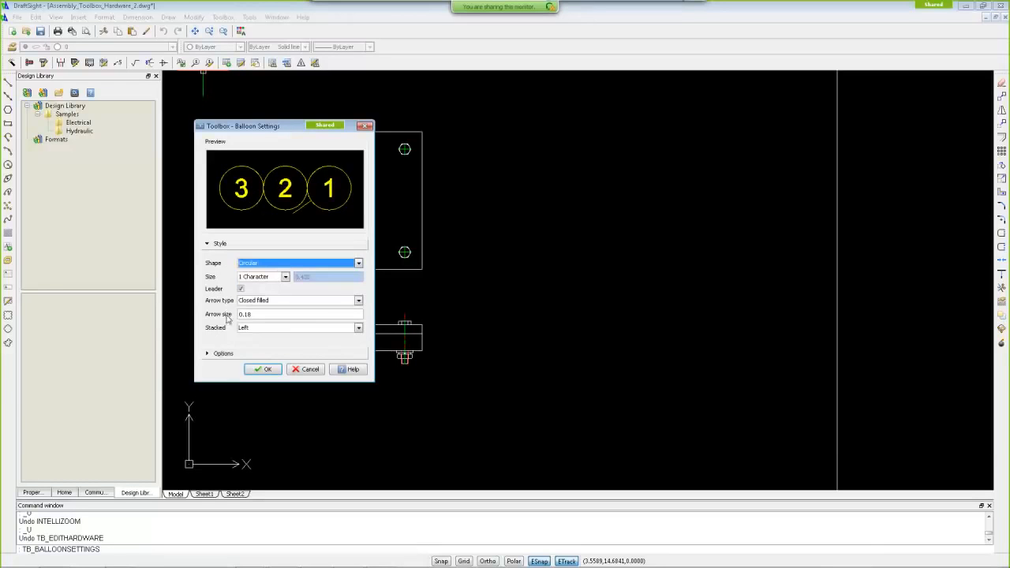
left_click(224, 354)
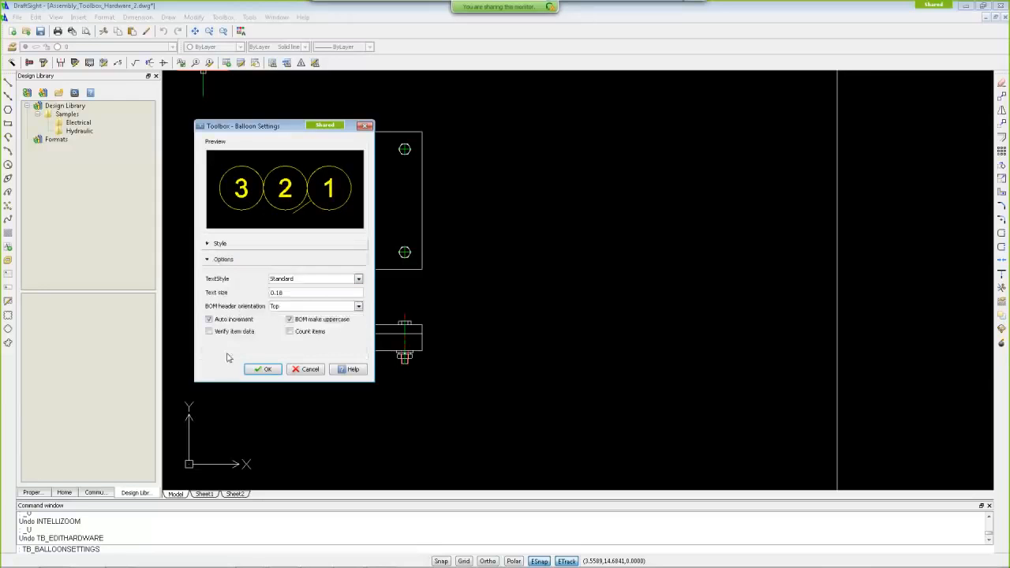
left_click(221, 244)
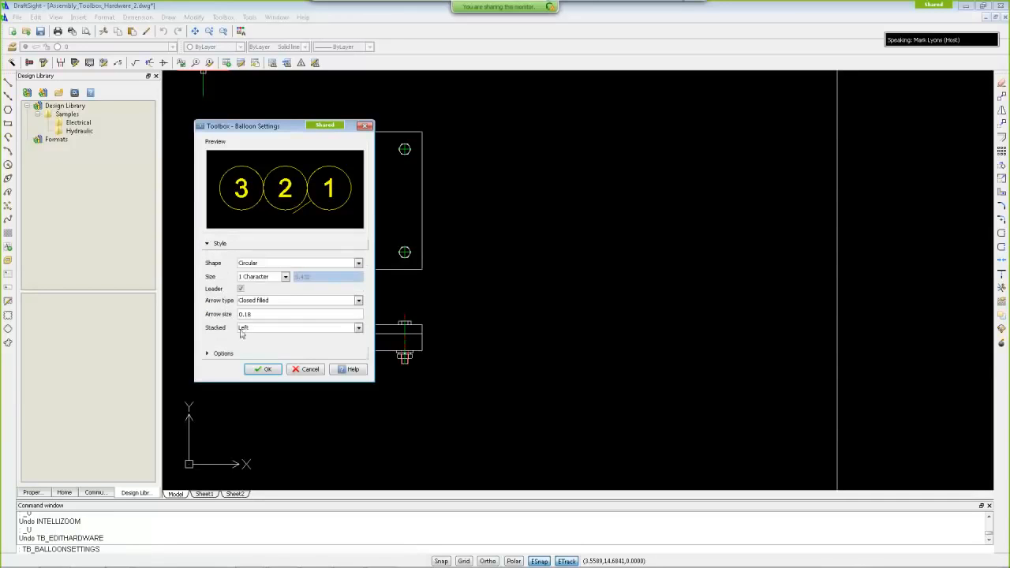
left_click(359, 329)
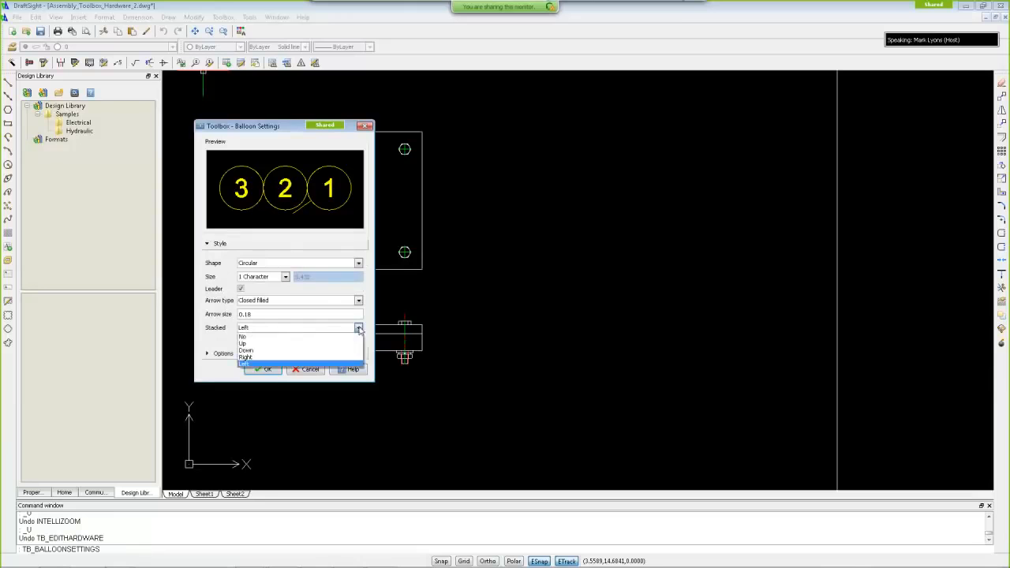
left_click(285, 338)
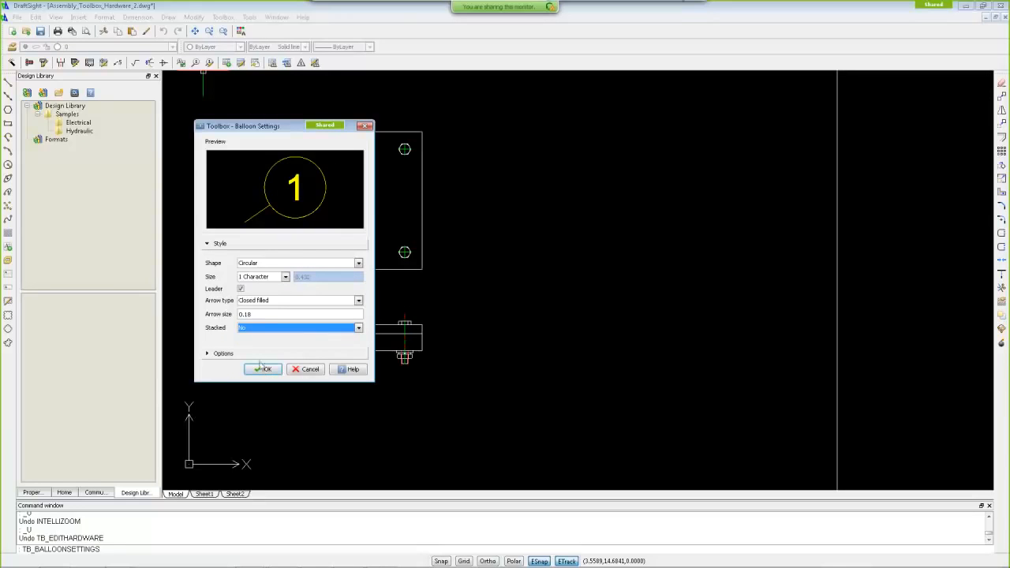
Step: Set the balloon shape to Circular Split Line, try a size of 4 Characters and restore 1 Character
left_click(359, 263)
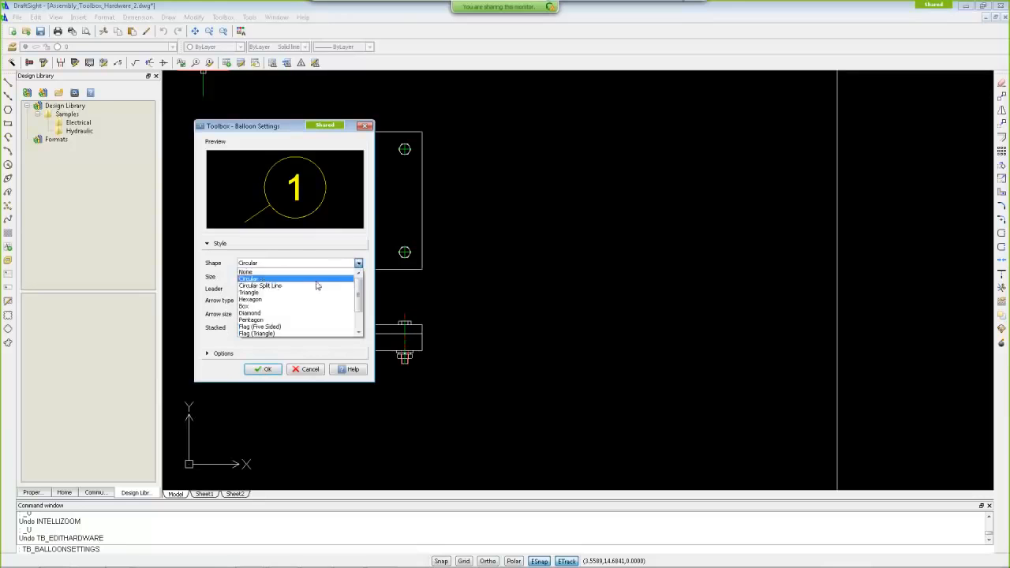
left_click(316, 286)
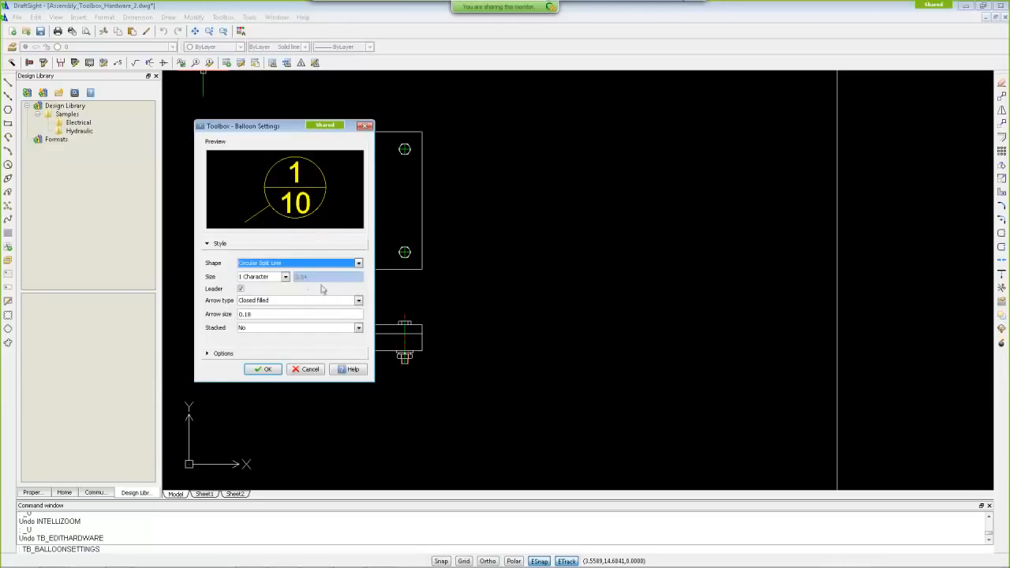
left_click(286, 277)
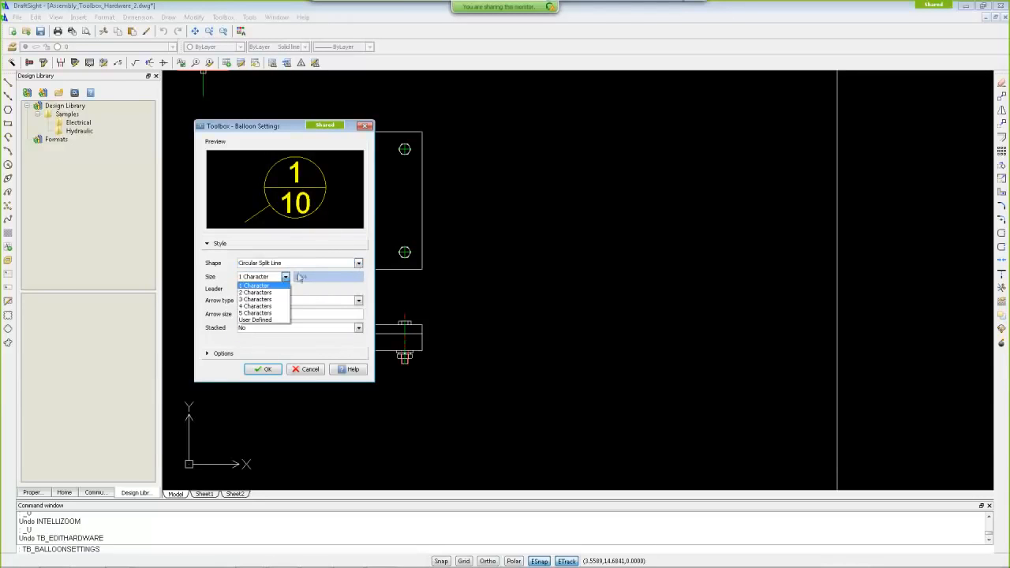
left_click(266, 306)
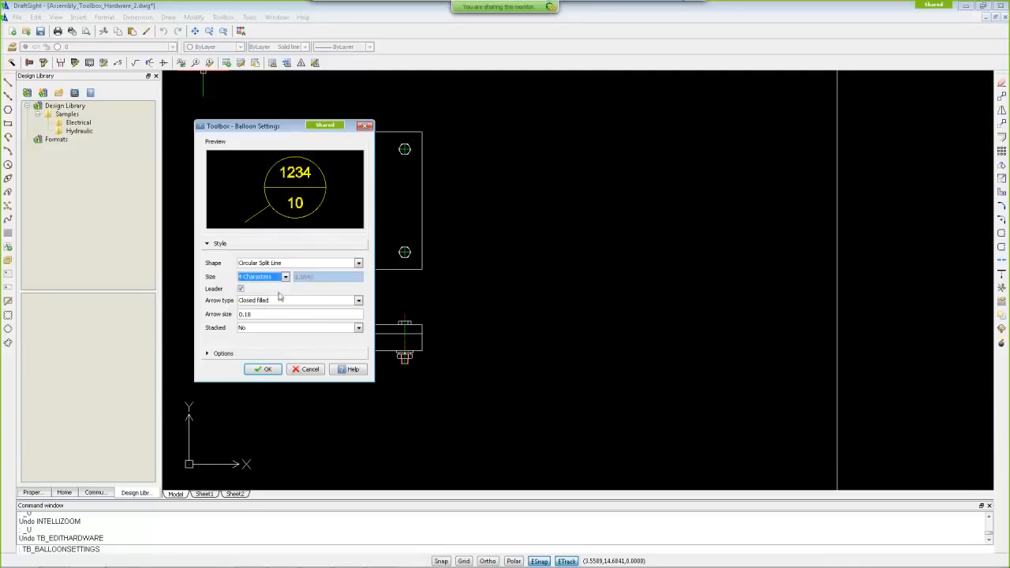
left_click(286, 277)
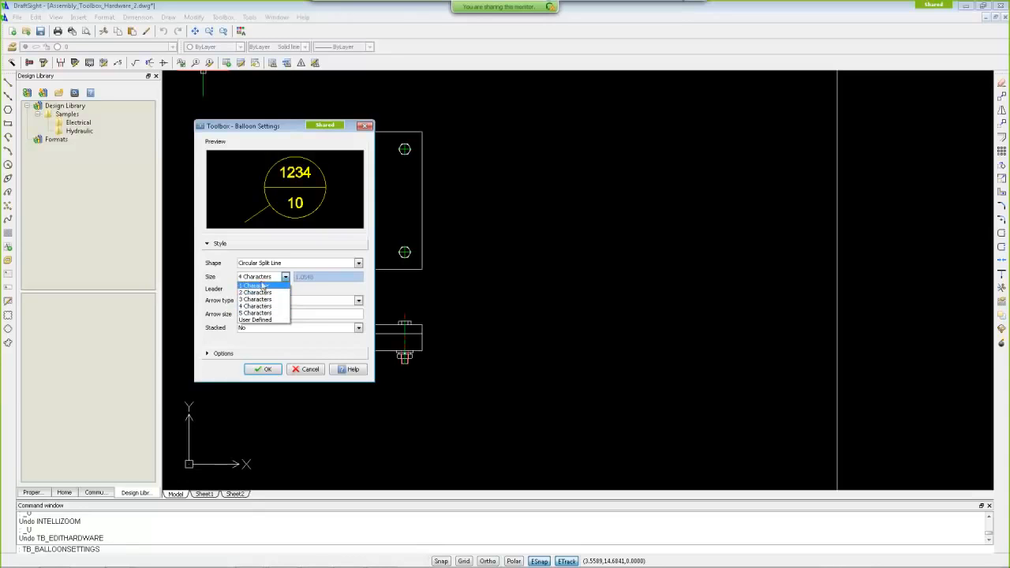
left_click(258, 287)
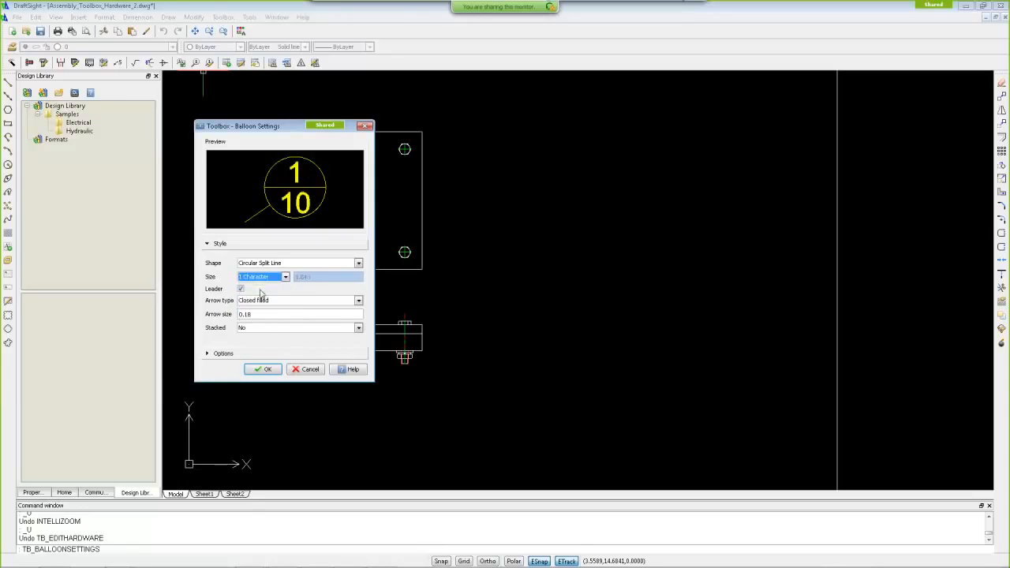
Step: Try the Triangle, Hexagon, Box, Diamond and Pentagon balloon shapes, and switch the leader off and back on
left_click(359, 263)
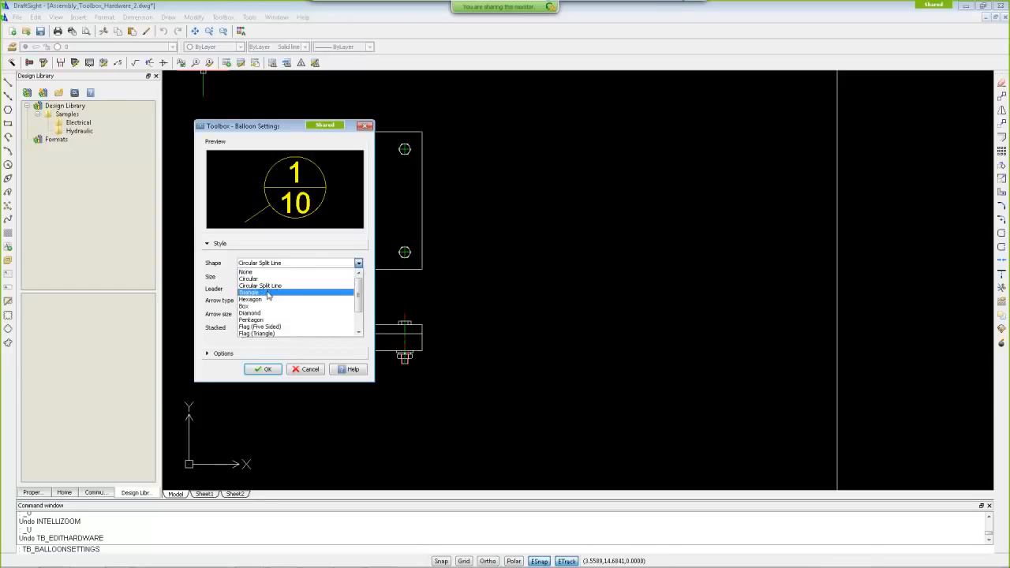
left_click(268, 293)
left_click(358, 262)
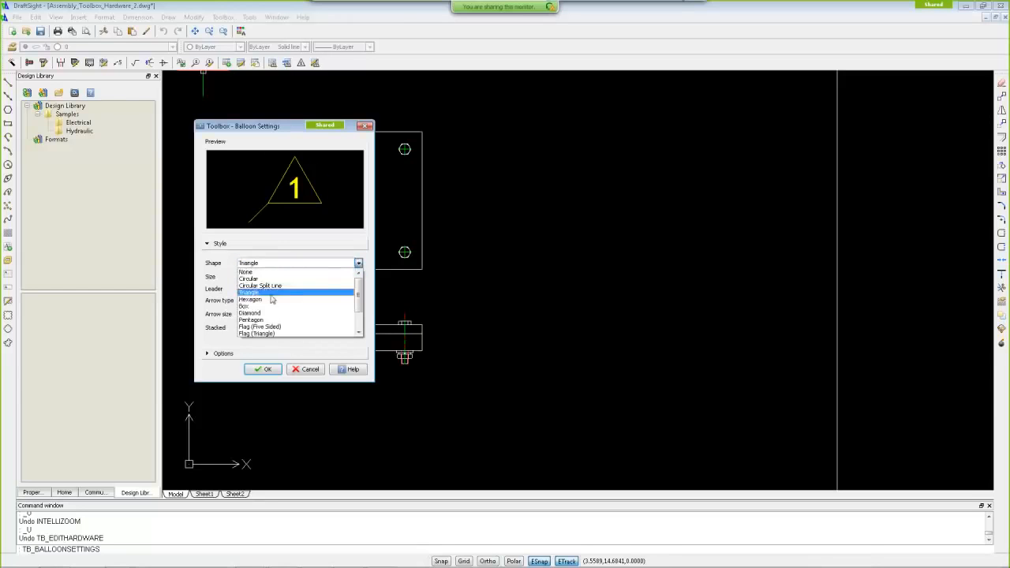
left_click(270, 301)
left_click(358, 263)
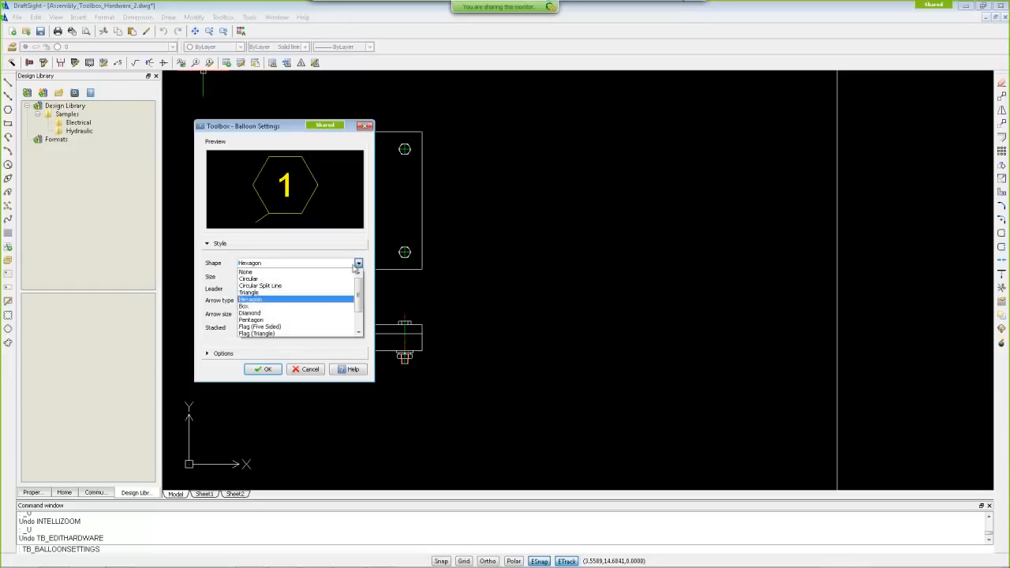
left_click(289, 309)
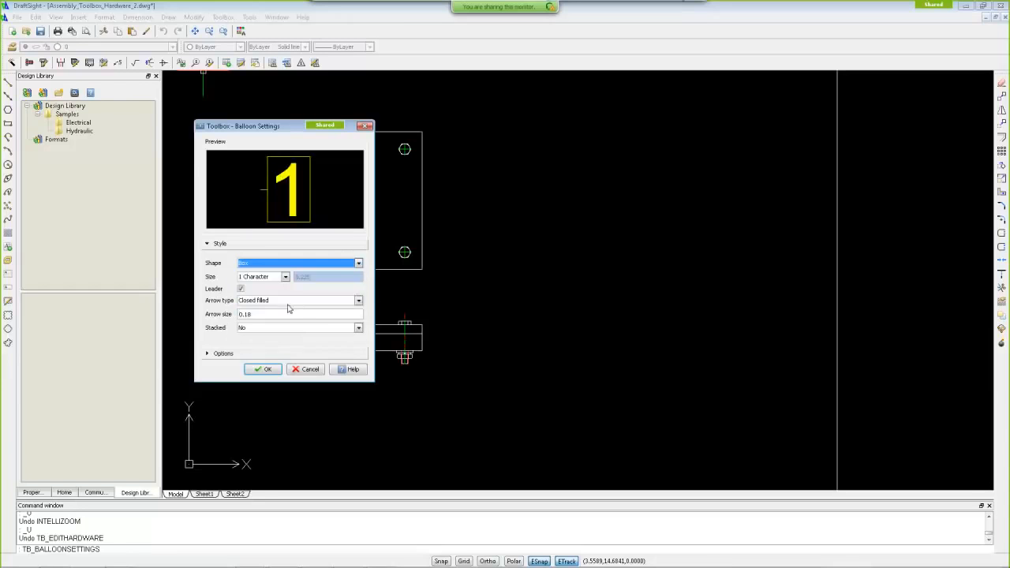
left_click(358, 263)
left_click(316, 313)
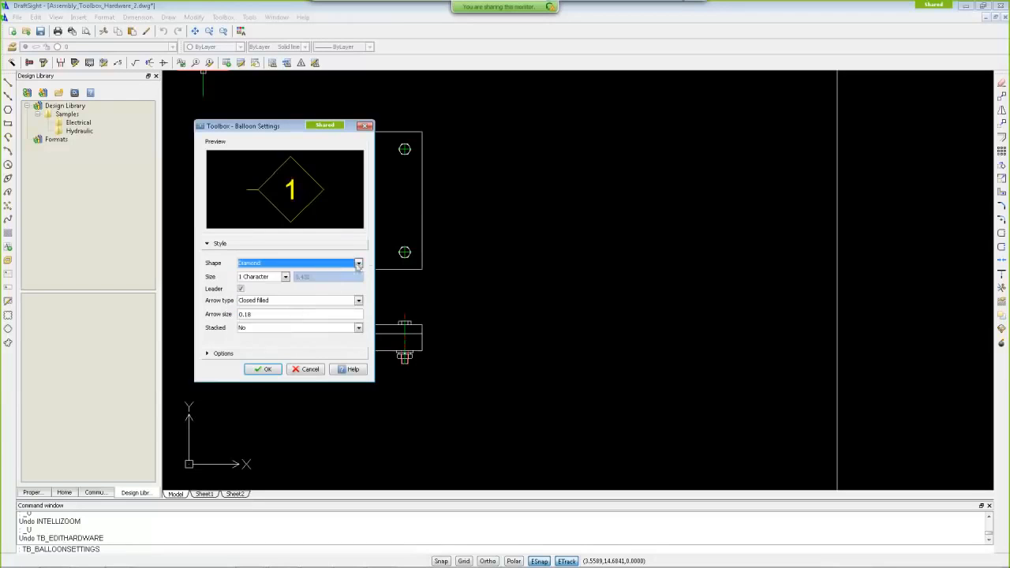
left_click(359, 263)
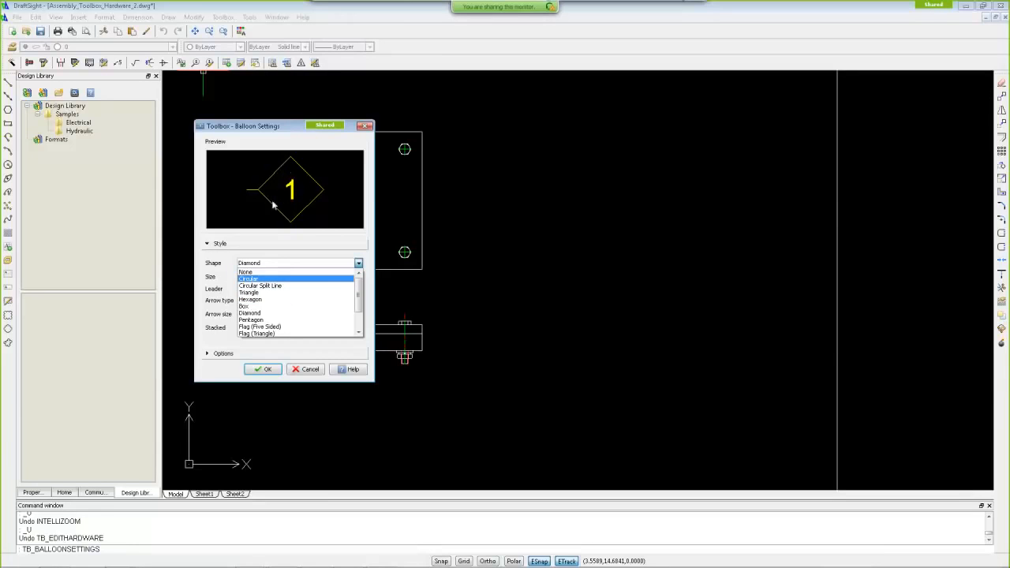
left_click(264, 320)
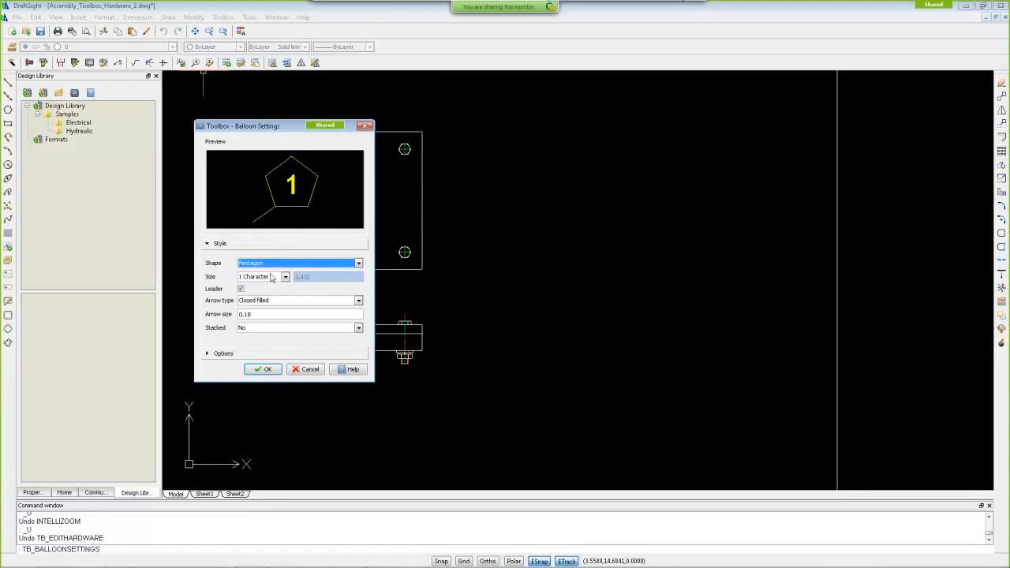
left_click(241, 290)
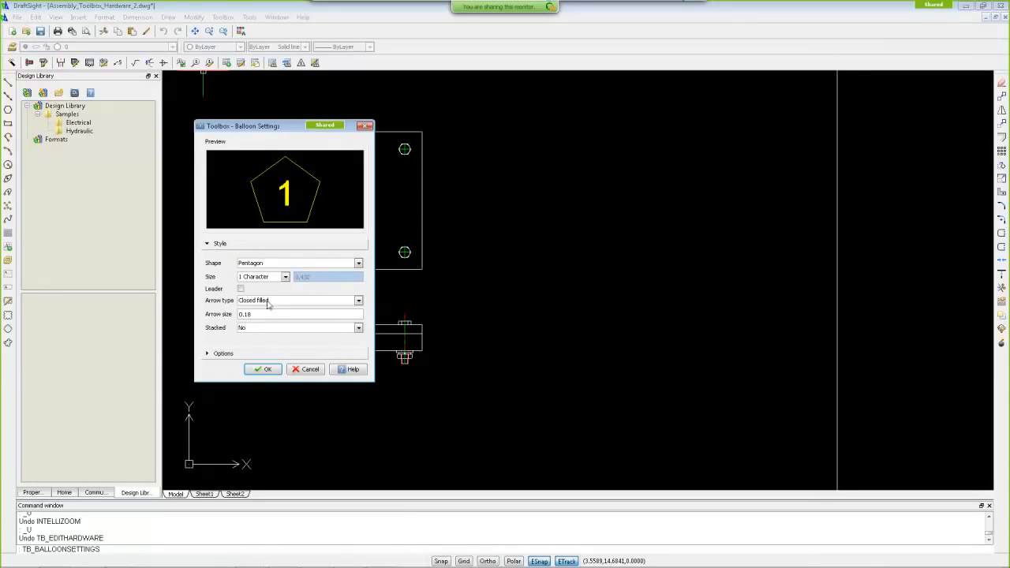
left_click(241, 289)
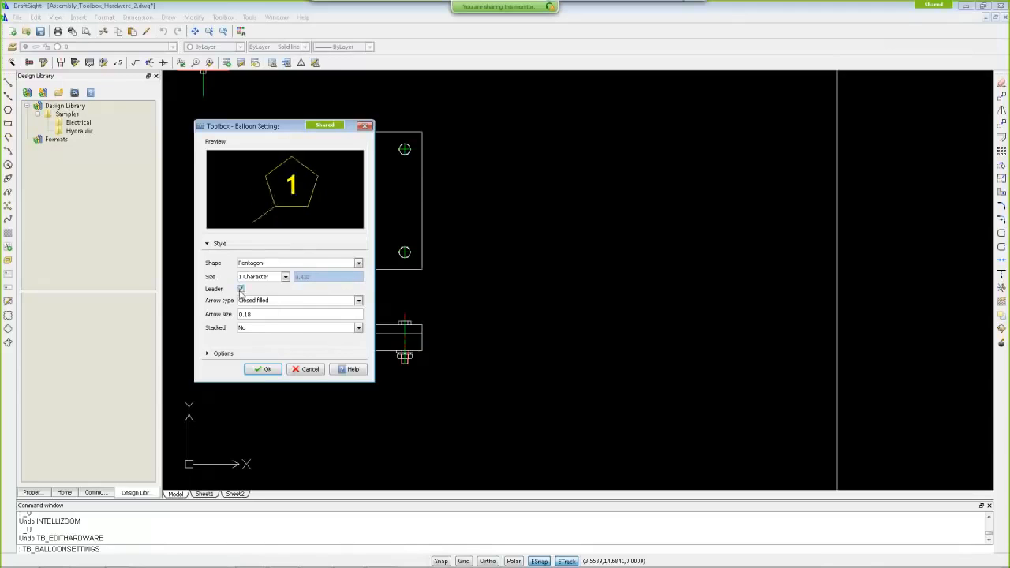
Step: Set the balloon arrow type to Closed after trying Datum triangle, Datum triangle filled and Architectural tick
left_click(269, 303)
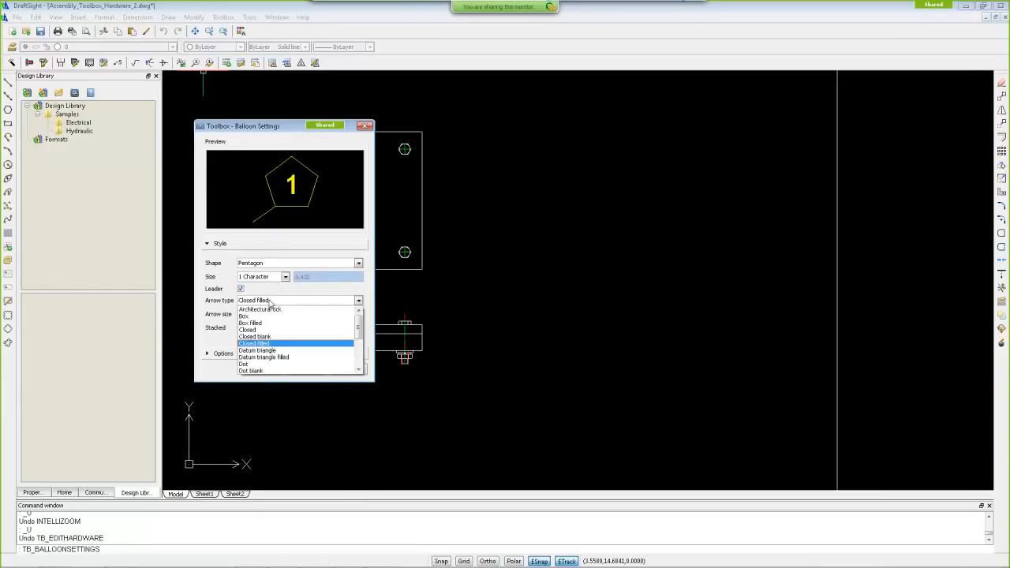
left_click(266, 354)
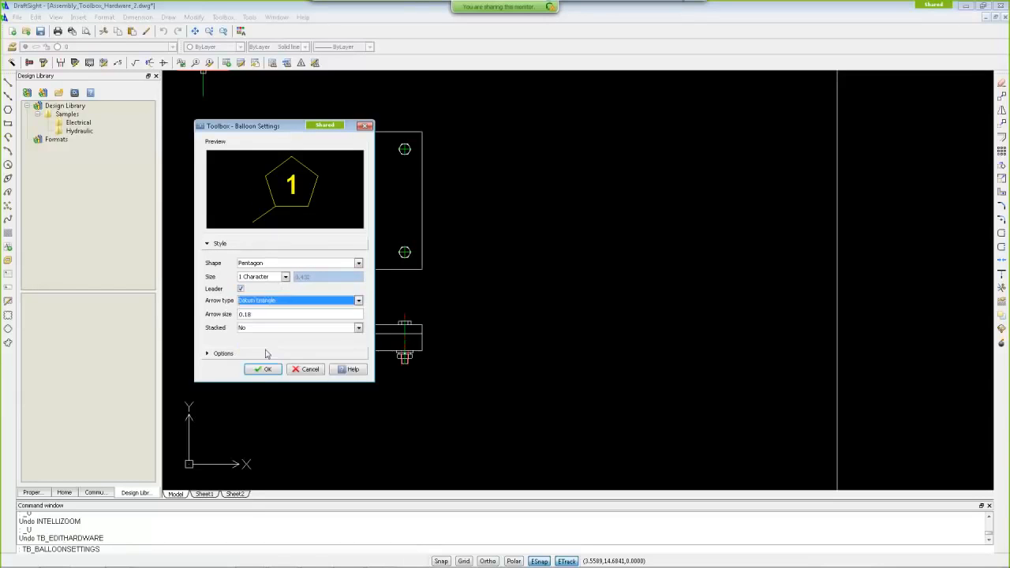
left_click(284, 304)
left_click(269, 358)
left_click(283, 302)
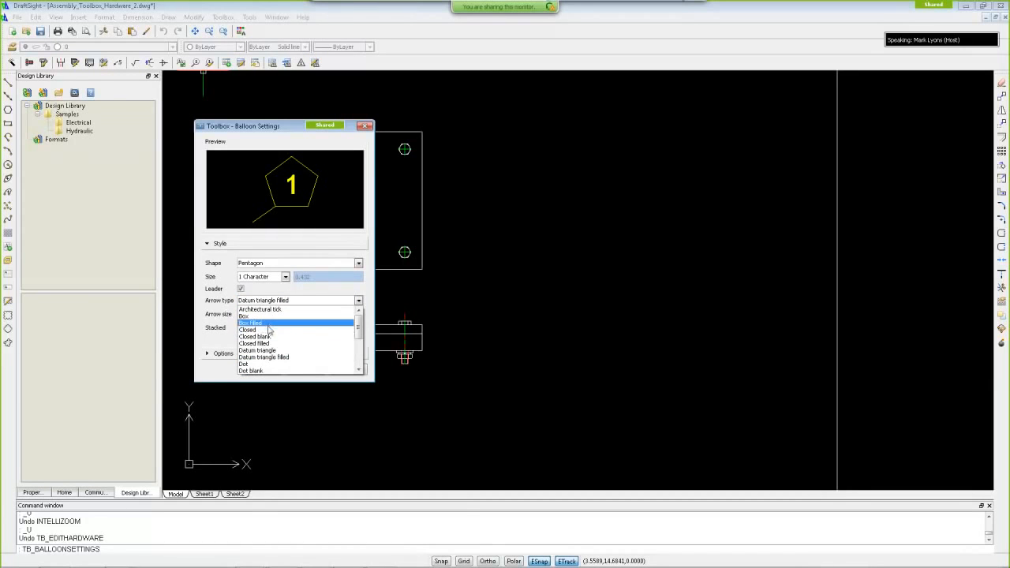
left_click(275, 309)
left_click(288, 302)
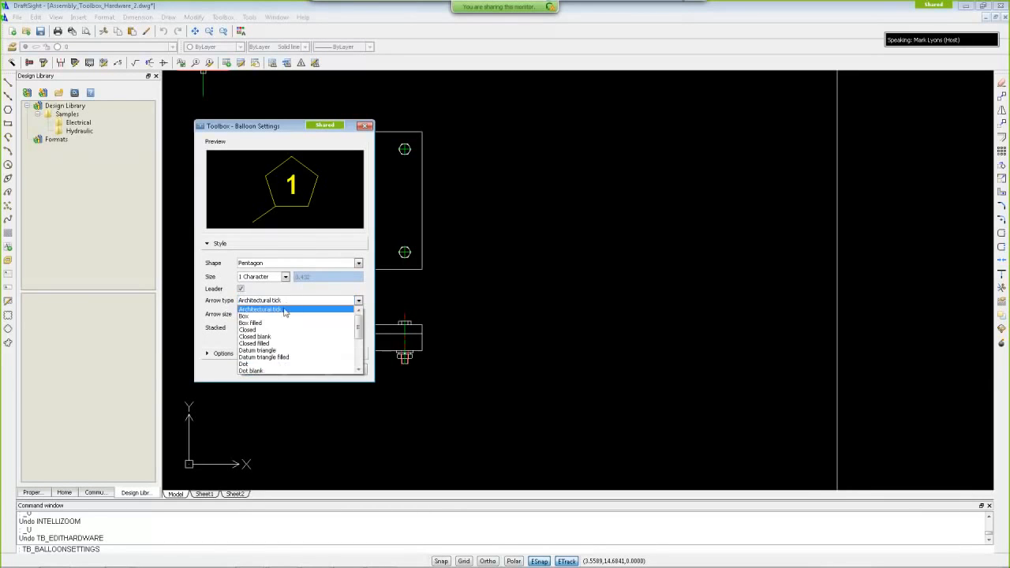
left_click(278, 330)
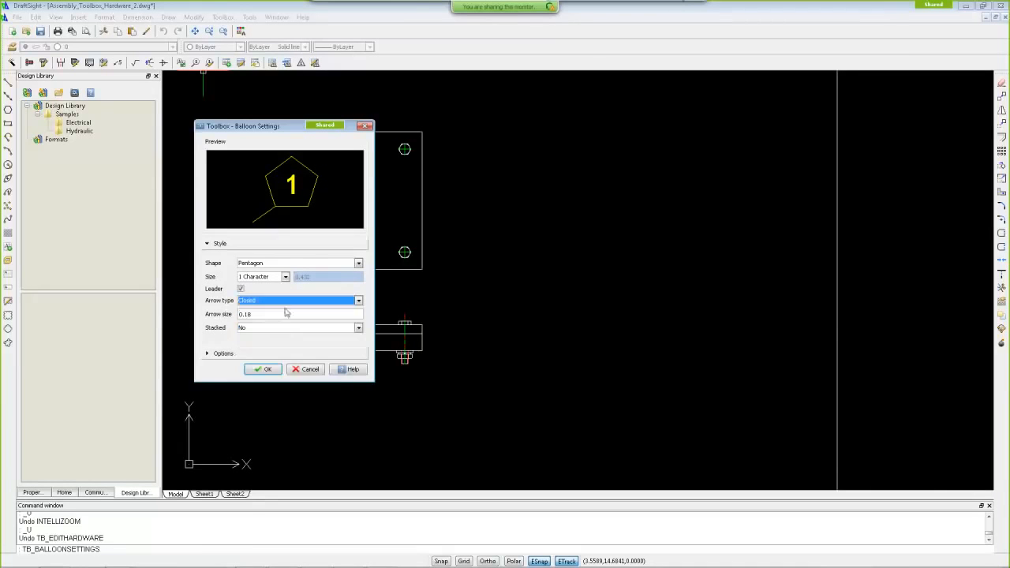
Step: Set the balloon shape to Circular after trying None, and apply the balloon settings
left_click(286, 277)
left_click(285, 281)
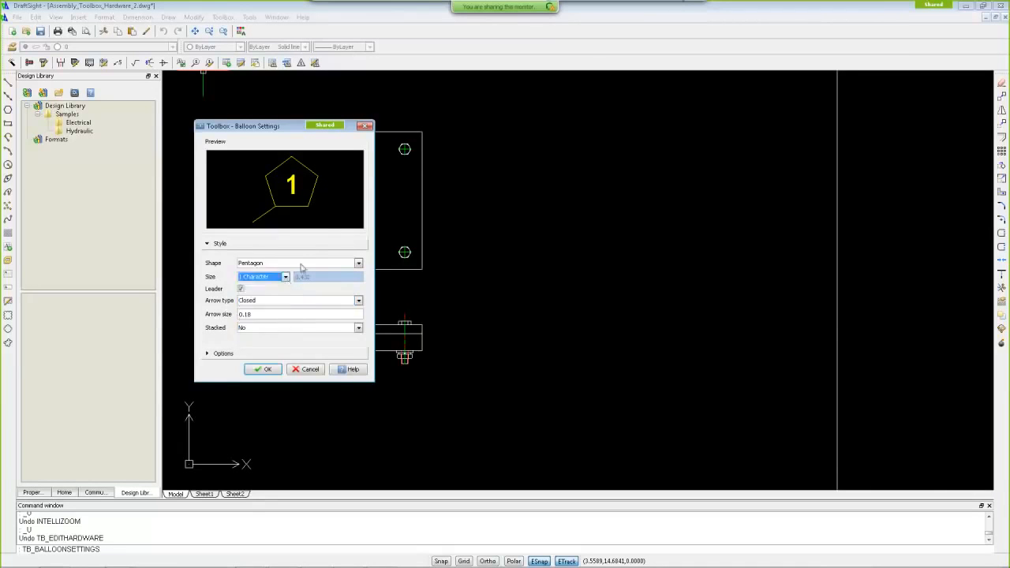
left_click(300, 265)
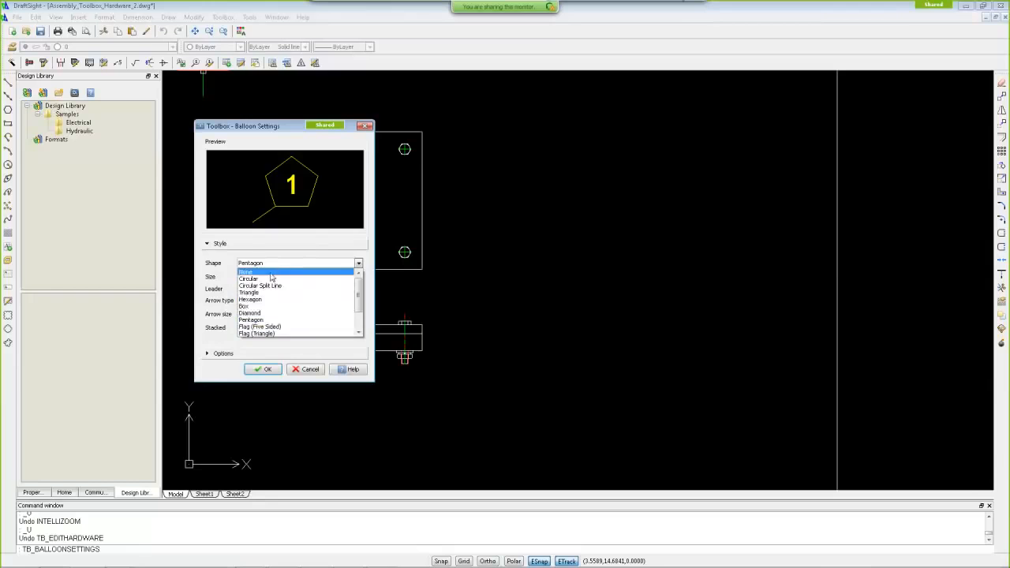
left_click(270, 279)
left_click(303, 265)
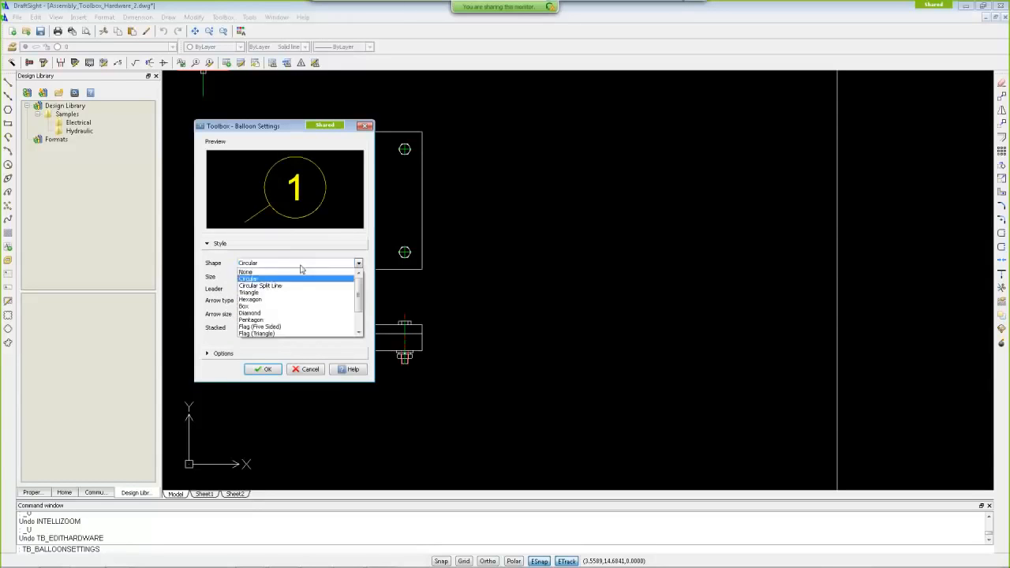
left_click(294, 274)
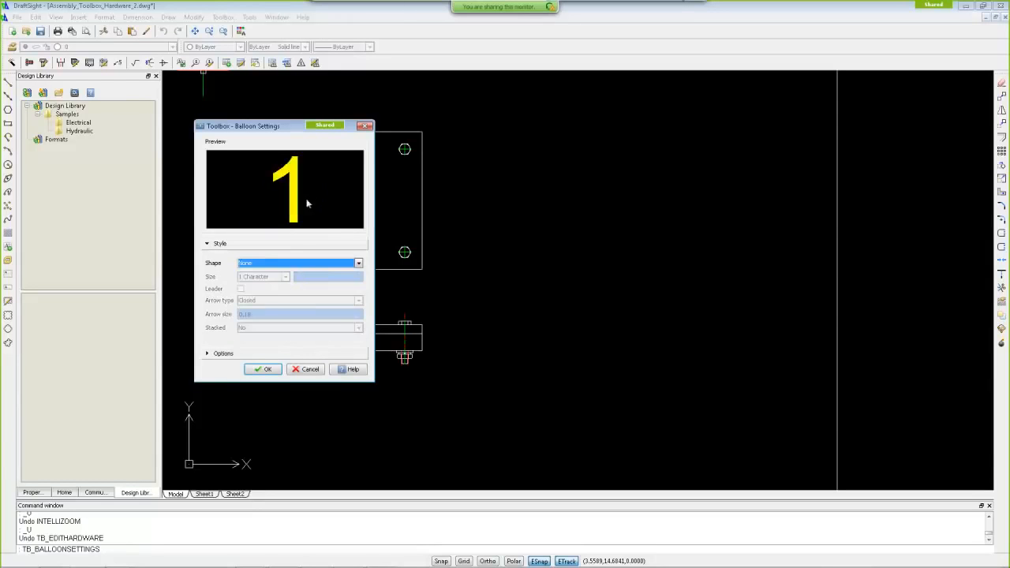
left_click(289, 269)
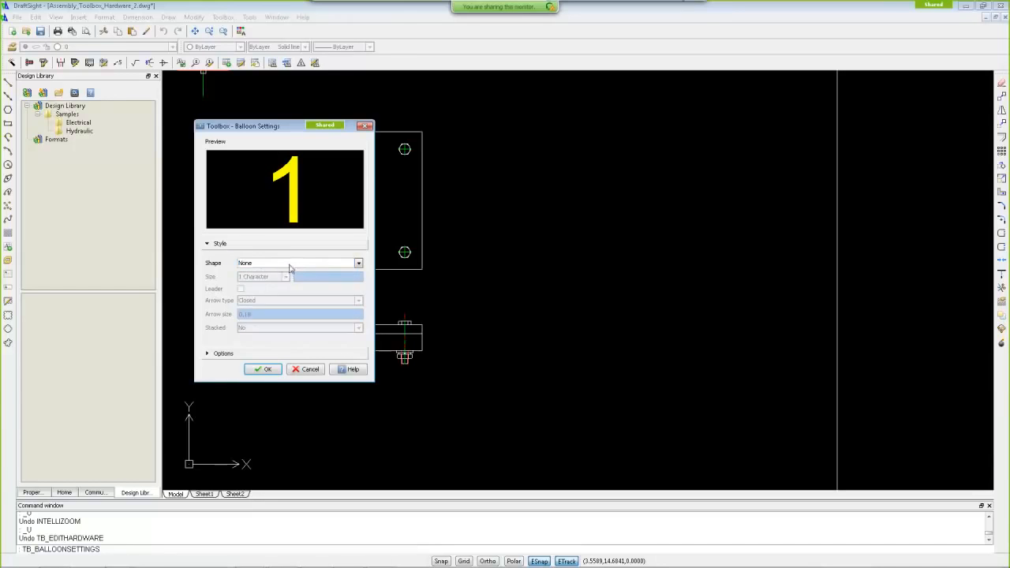
left_click(289, 267)
left_click(286, 277)
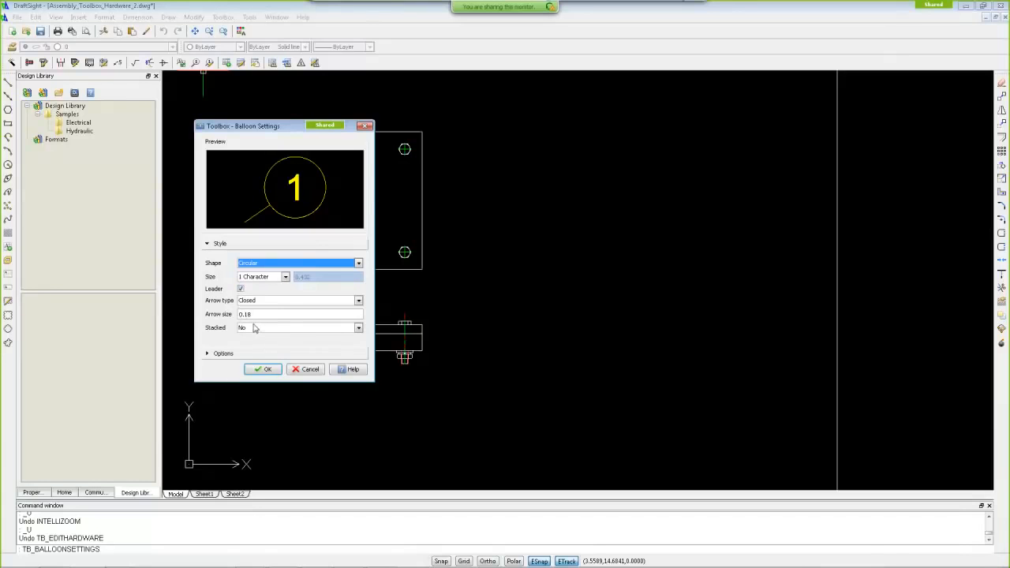
left_click(243, 353)
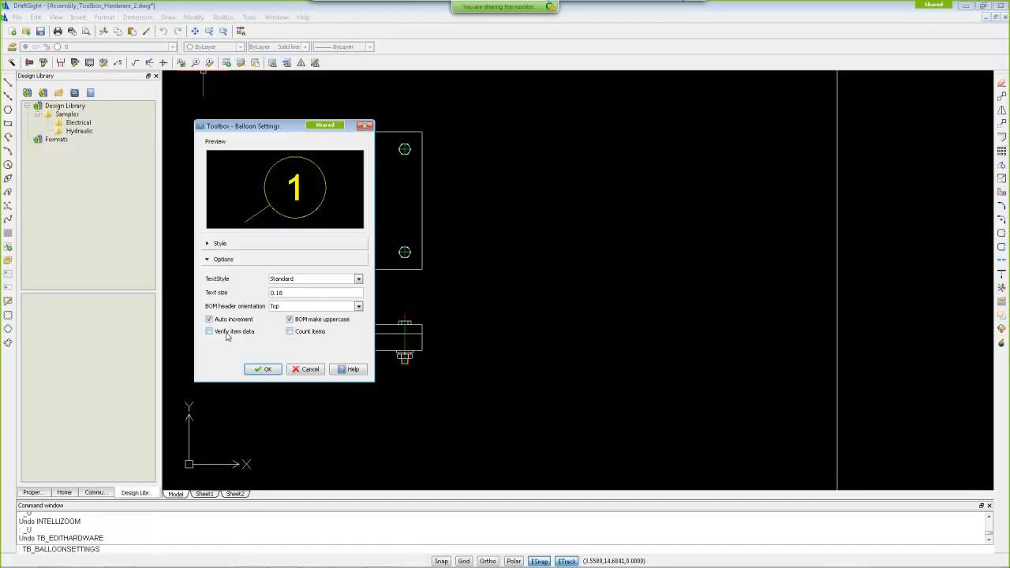
left_click(267, 371)
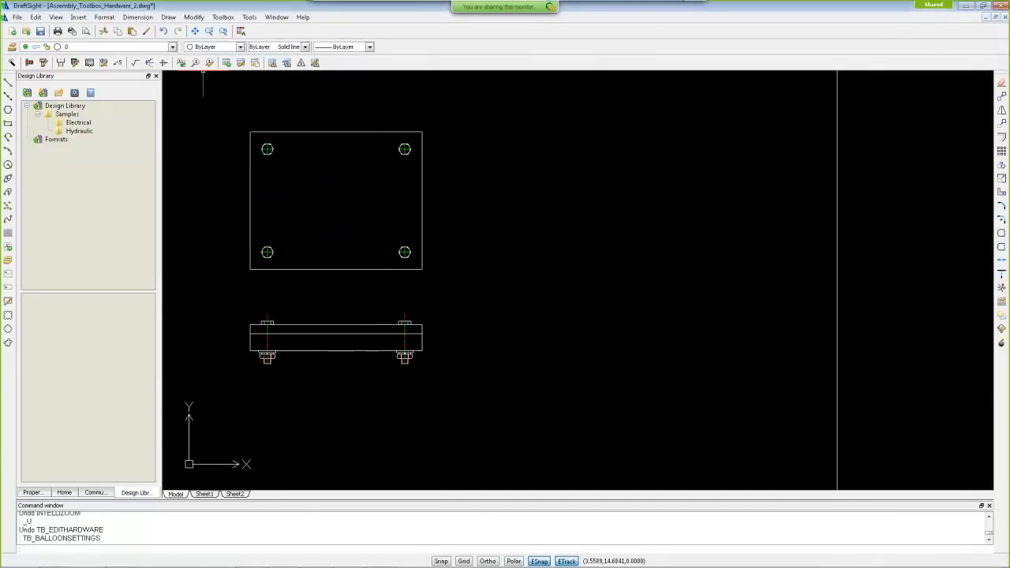
Step: Start inserting a Toolbox balloon on the upper plate in the side view, selecting the plate's right edge as the entity
scroll(448, 286, "up", 2)
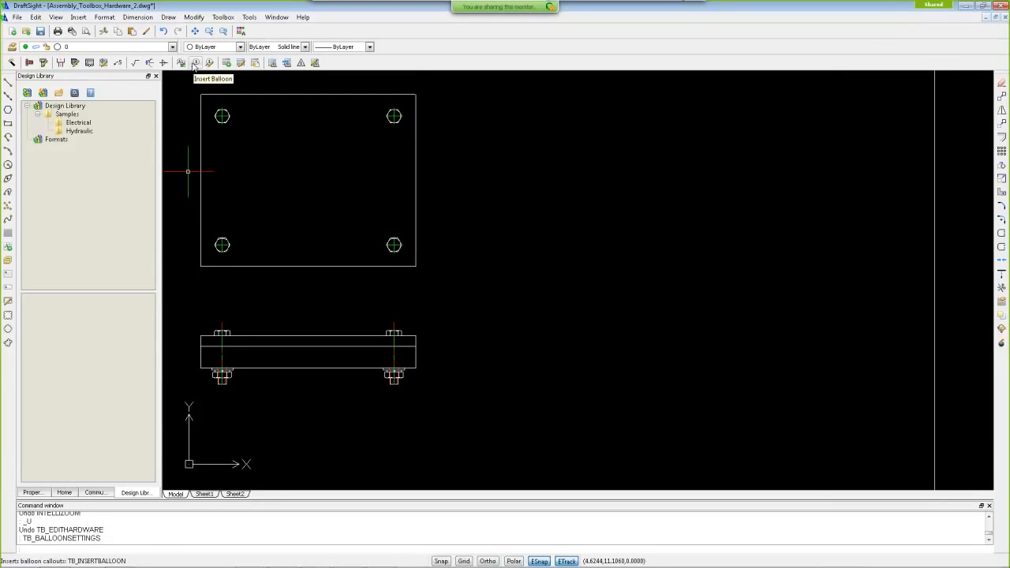
left_click(195, 64)
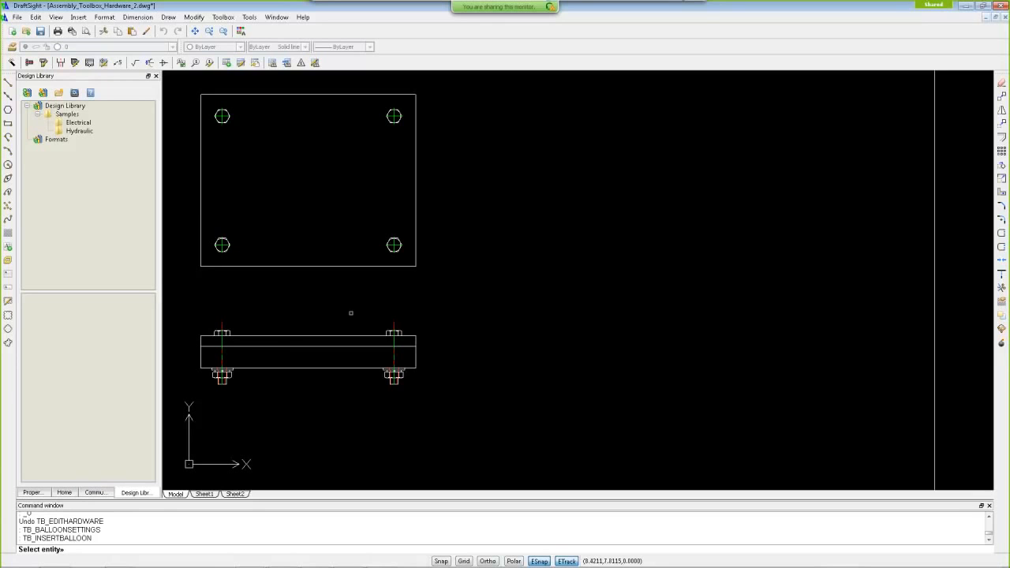
middle_click_drag(358, 289, 483, 289)
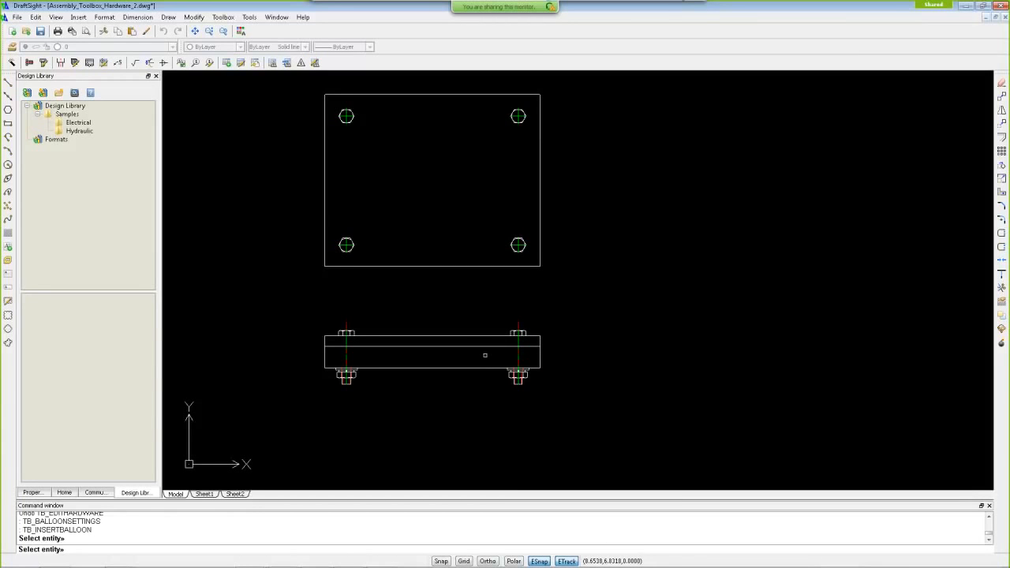
middle_click_drag(574, 343, 476, 352)
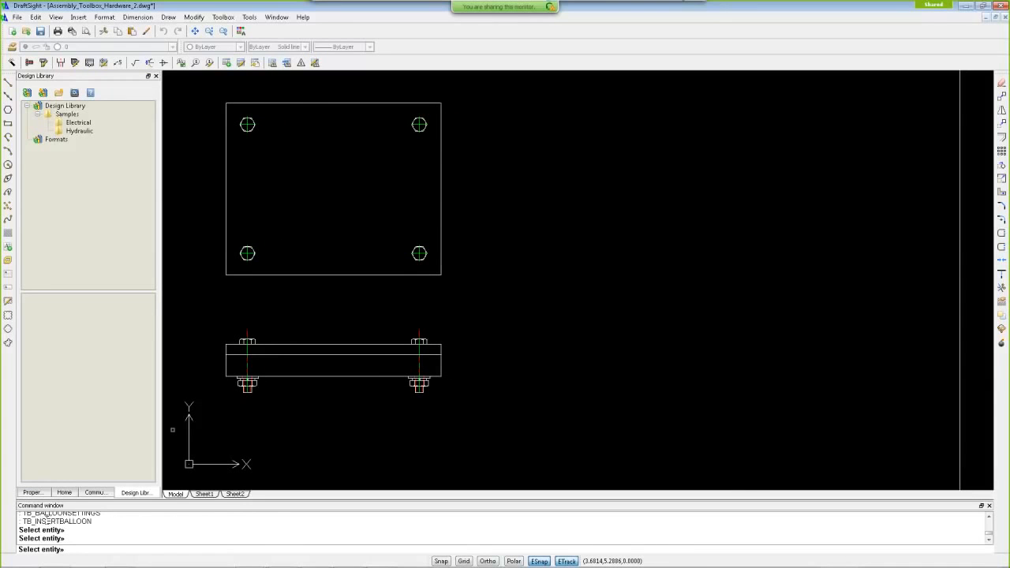
left_click(440, 349)
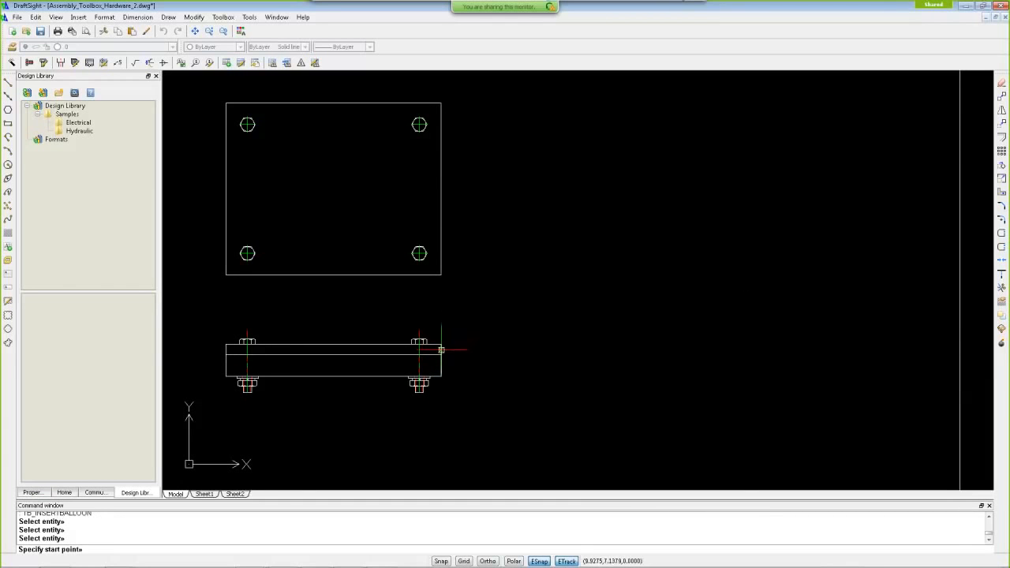
scroll(440, 350, "up", 10)
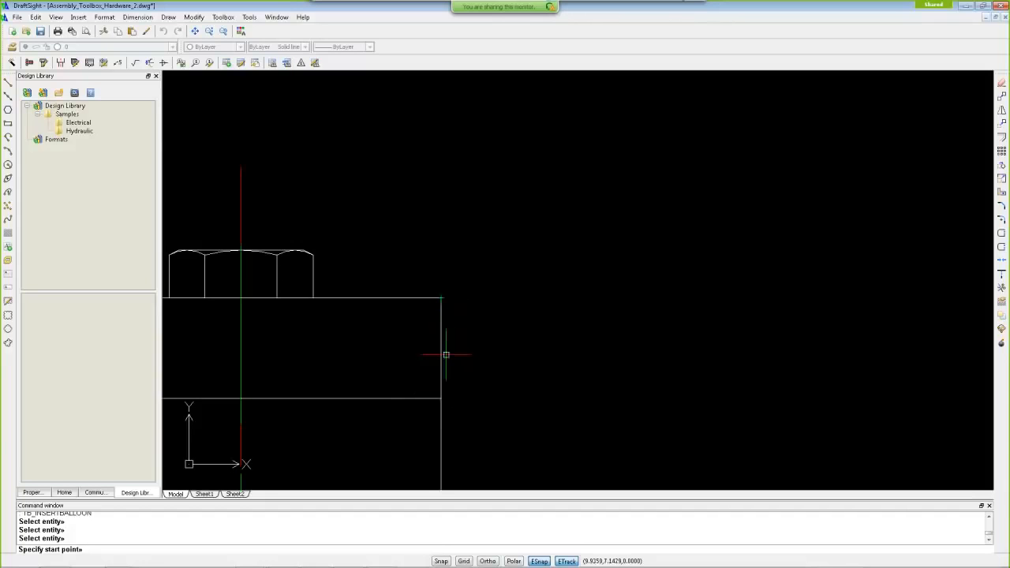
Step: Place a balloon with its leader on the upper plate's right edge in the side view, extending up and right, with quantity 1
right_click(543, 561)
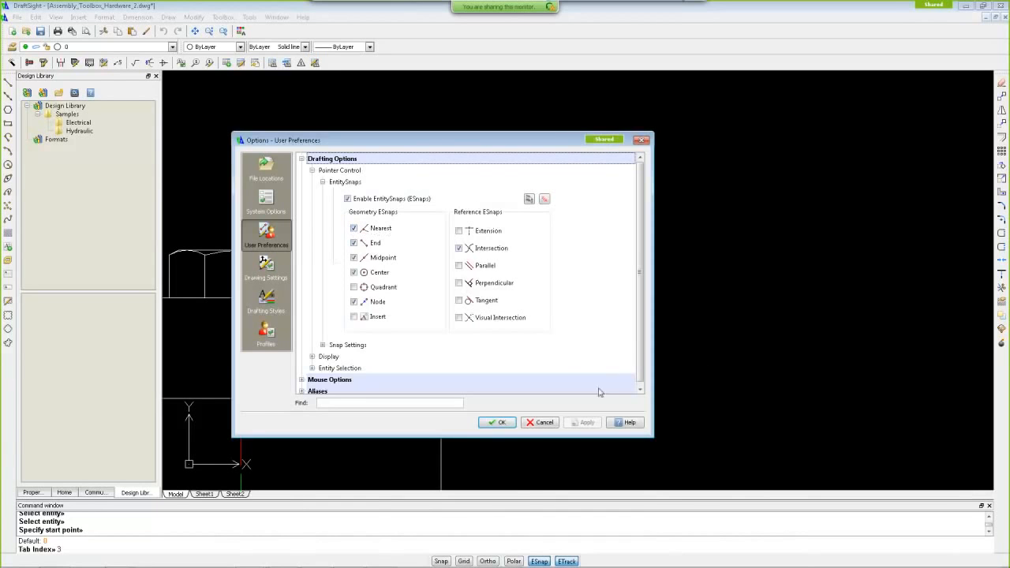
left_click(541, 422)
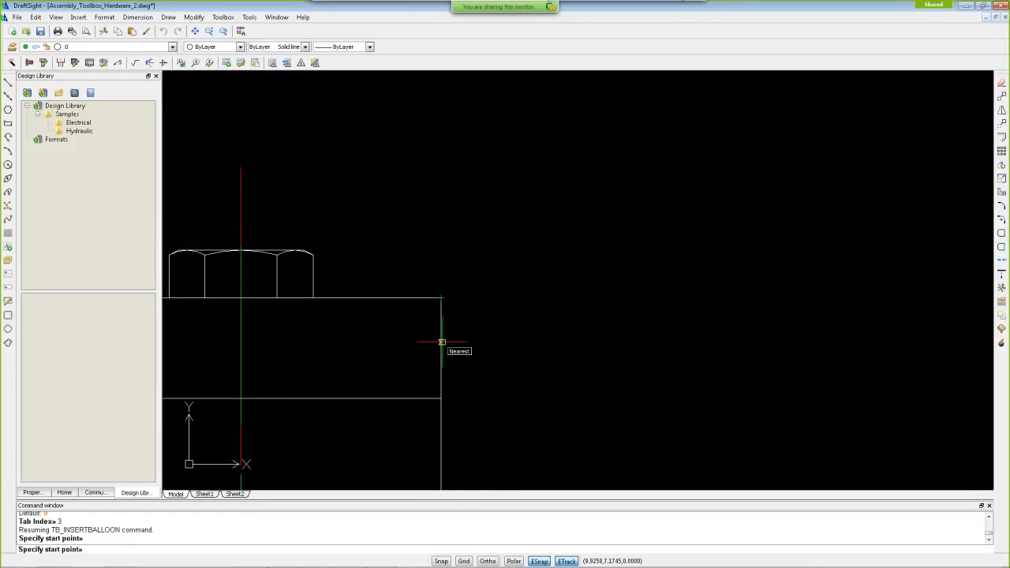
left_click(442, 343)
scroll(591, 232, "down", 3)
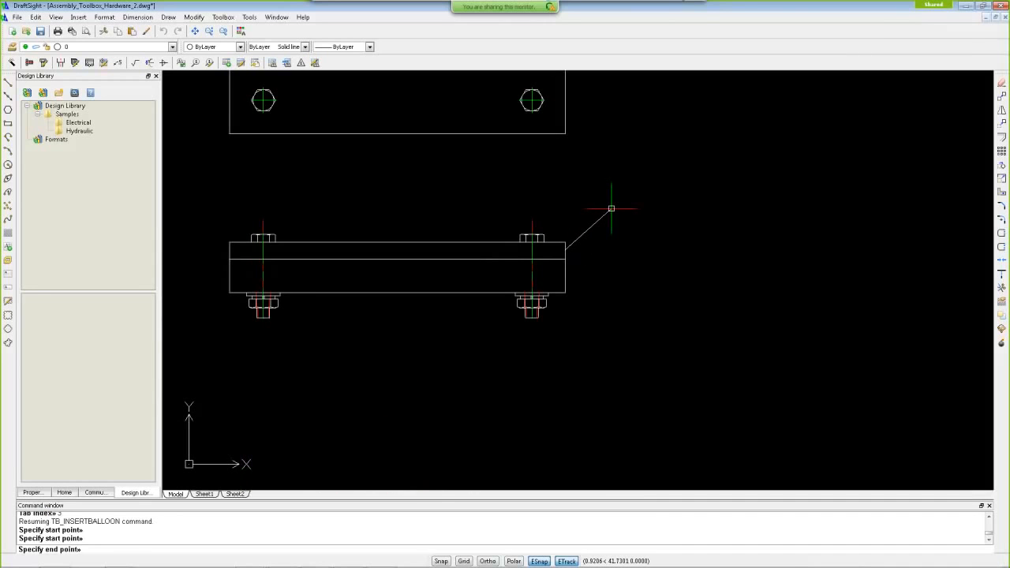
left_click(649, 186)
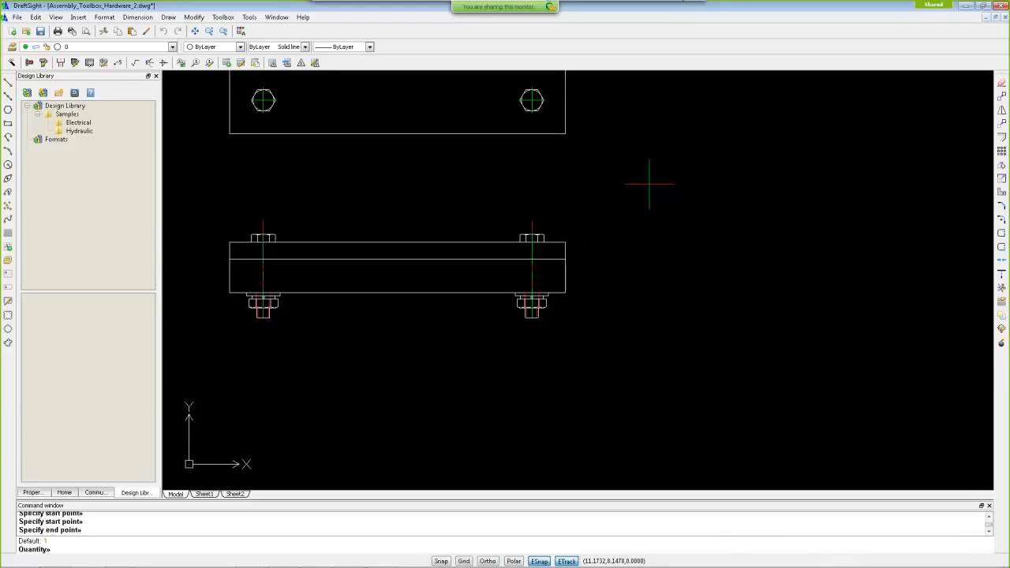
key("F2")
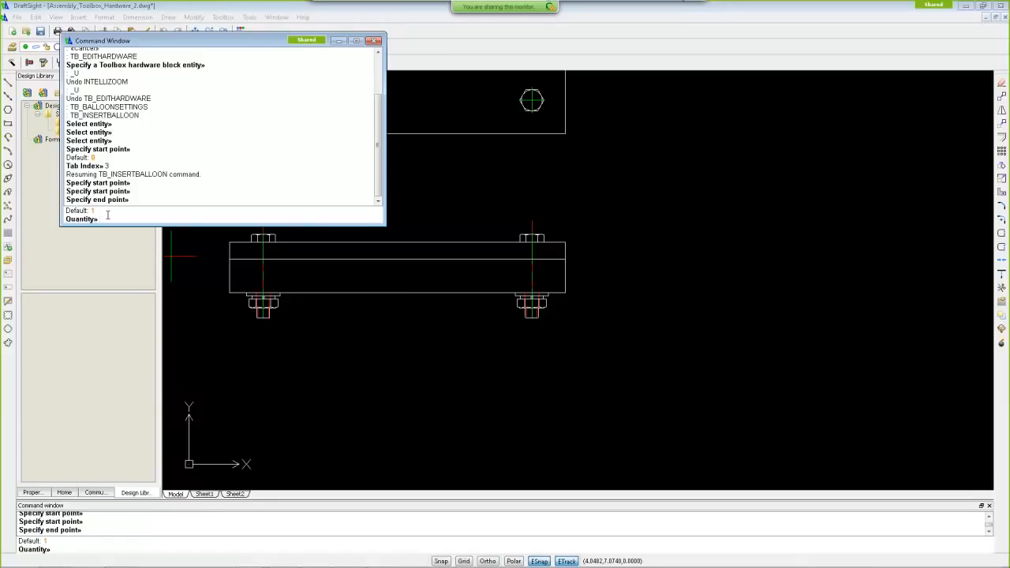
key("Return")
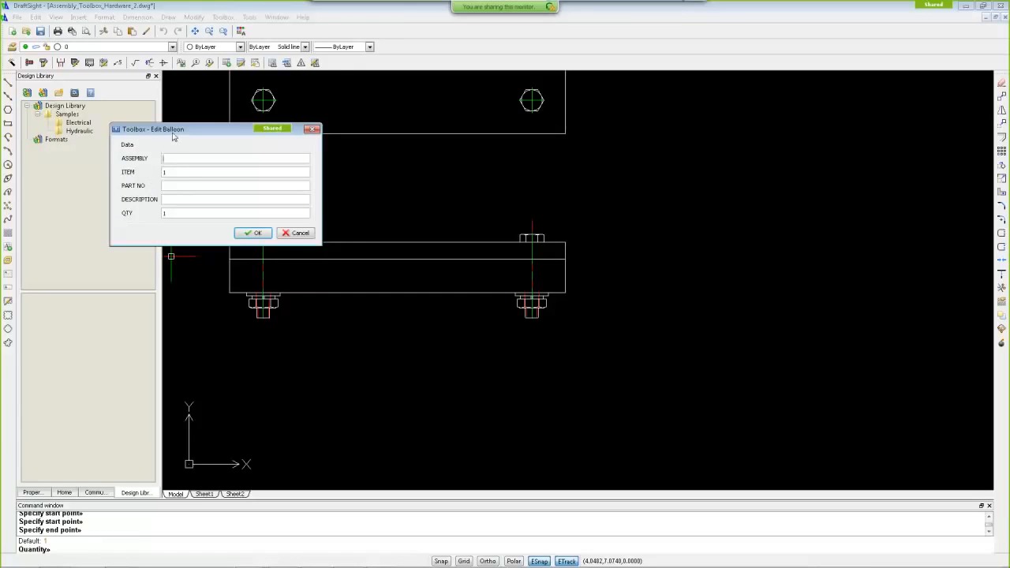
Step: Fill in the balloon data with assembly "mounting plate", part number 23-456 and description "top plate"
left_click_drag(170, 131, 255, 172)
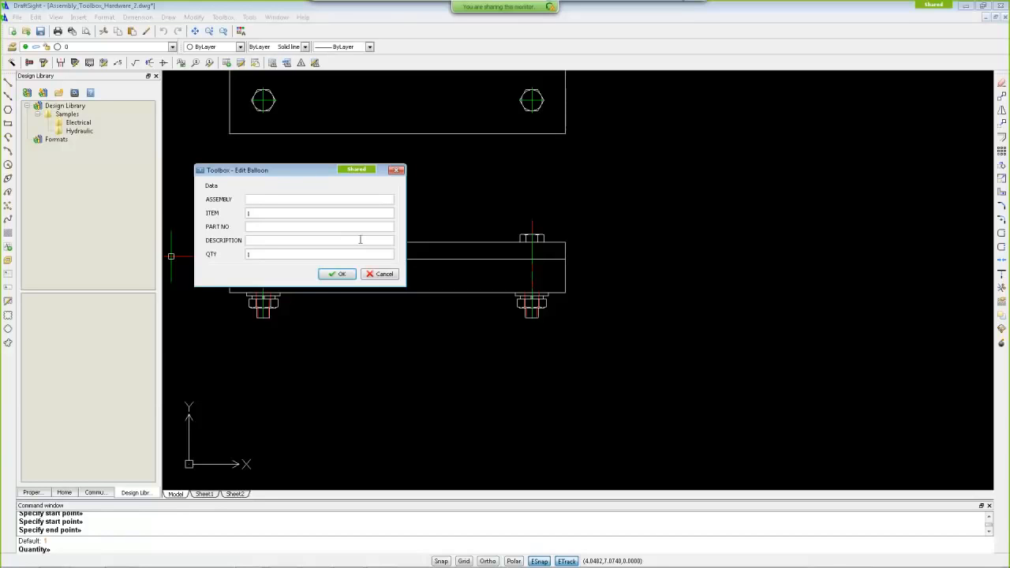
type("mounting")
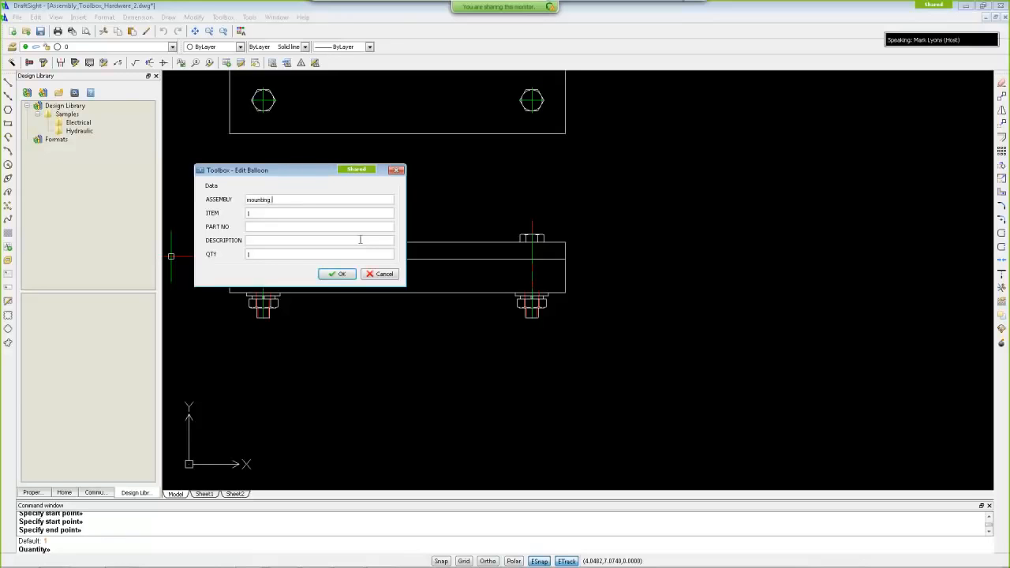
type(" plate")
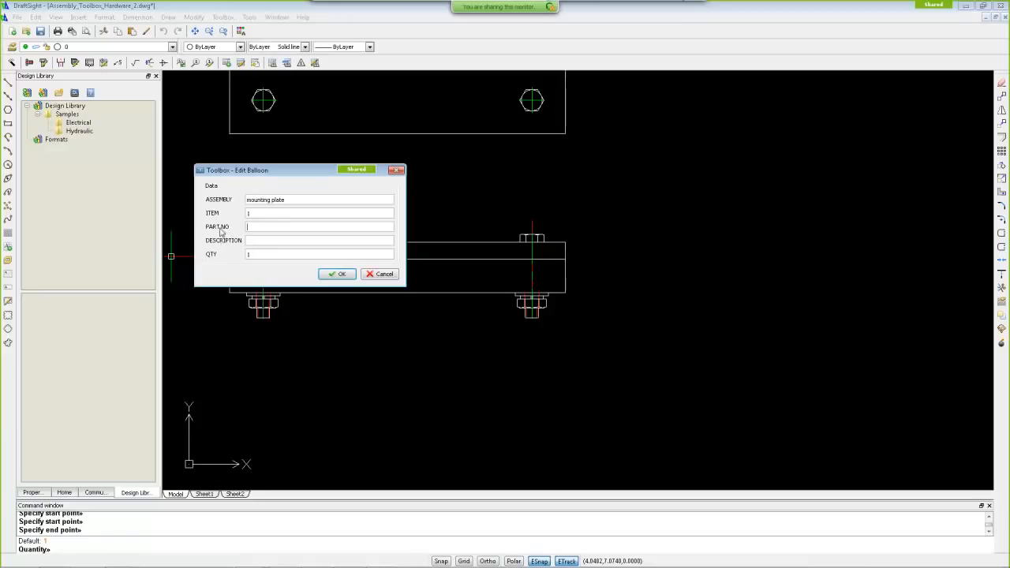
type("23-456")
left_click(253, 240)
type("top plate")
left_click(338, 275)
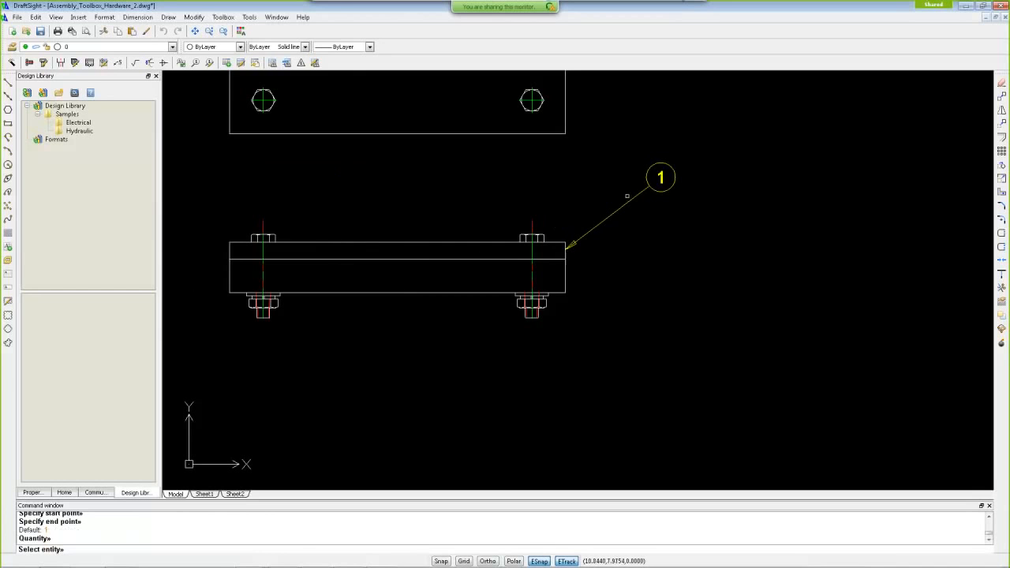
Step: Add a balloon on the lower plate's right edge, extending down and right, with quantity 1 and assembly "mounting plate"
scroll(654, 193, "up", 2)
scroll(651, 190, "down", 5)
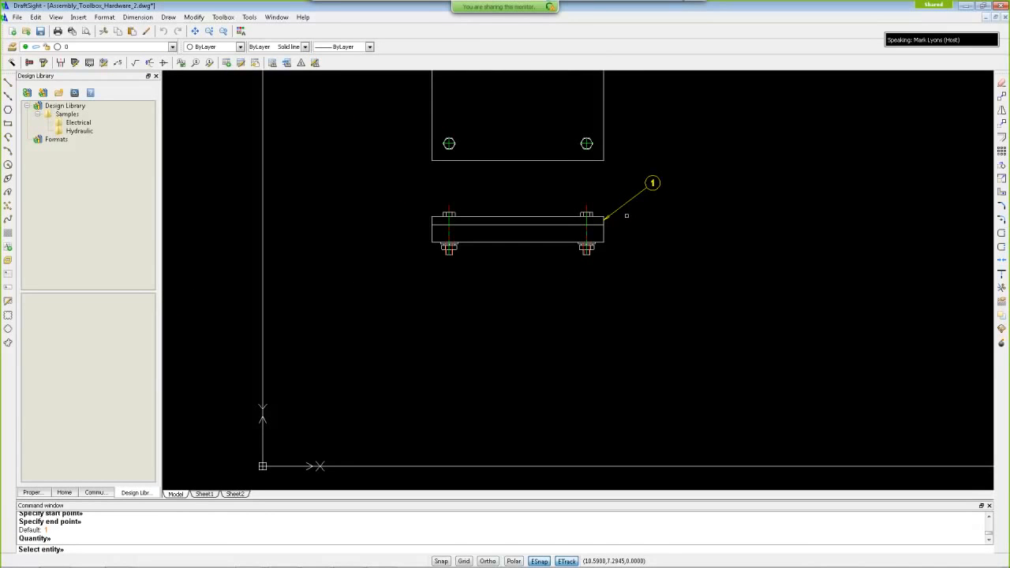
scroll(616, 227, "up", 3)
scroll(616, 226, "down", 1)
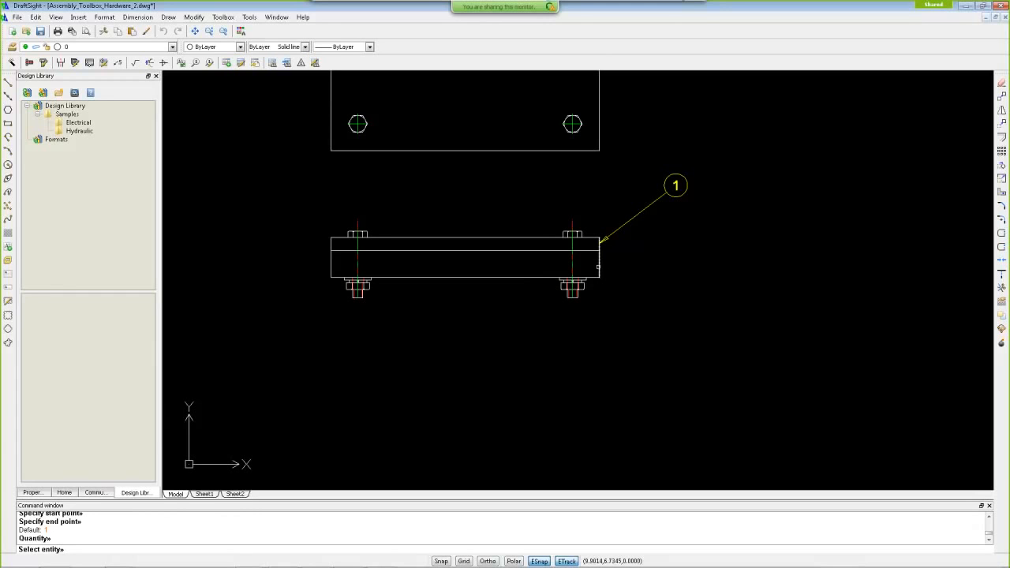
left_click(597, 267)
left_click(598, 267)
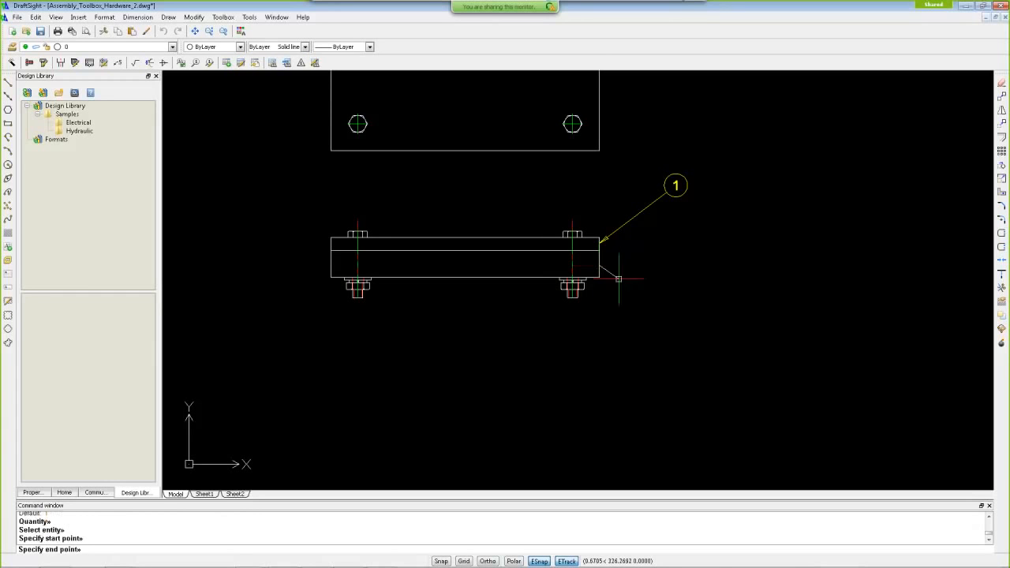
left_click(690, 334)
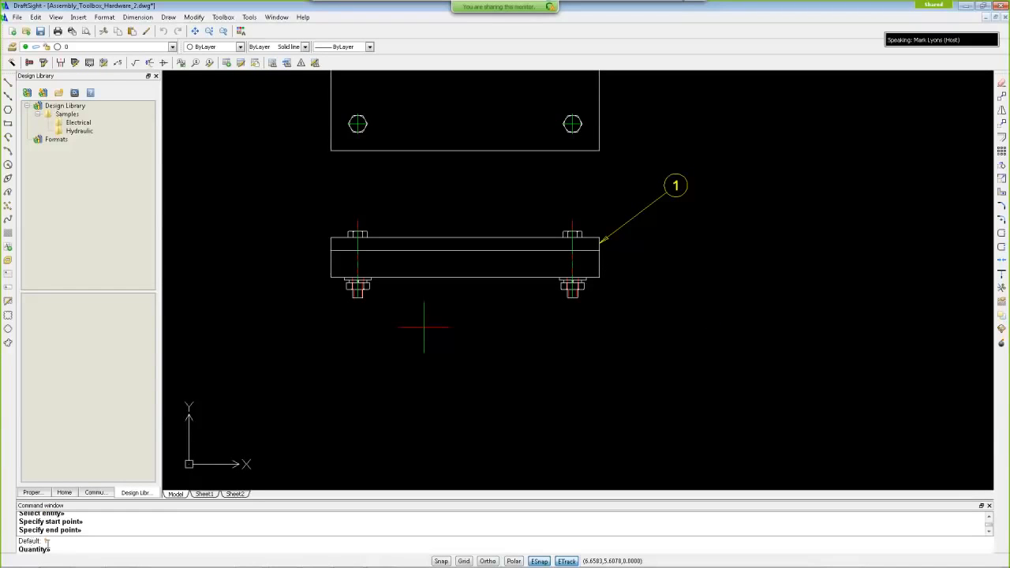
key("Return")
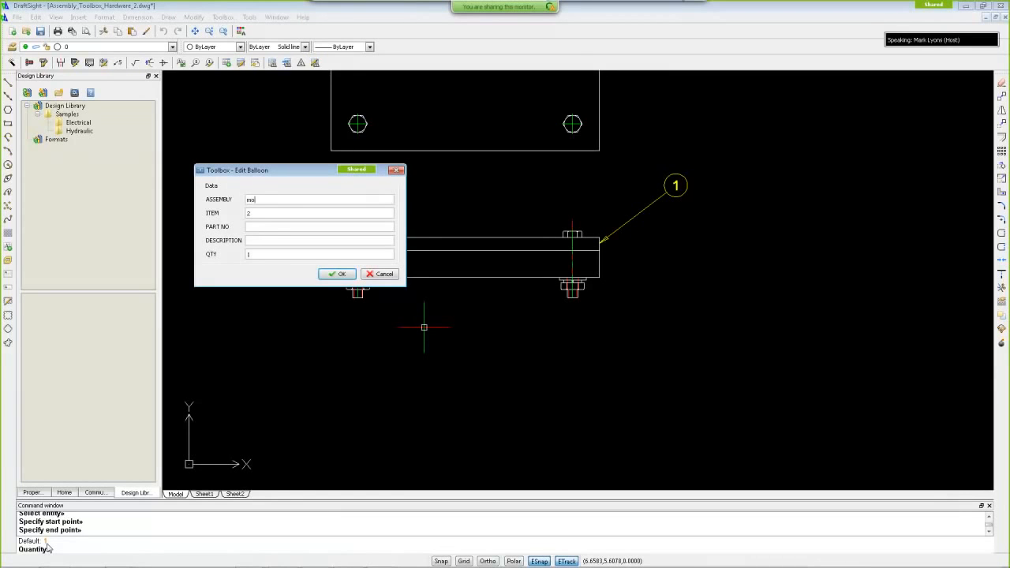
type("mounting plate")
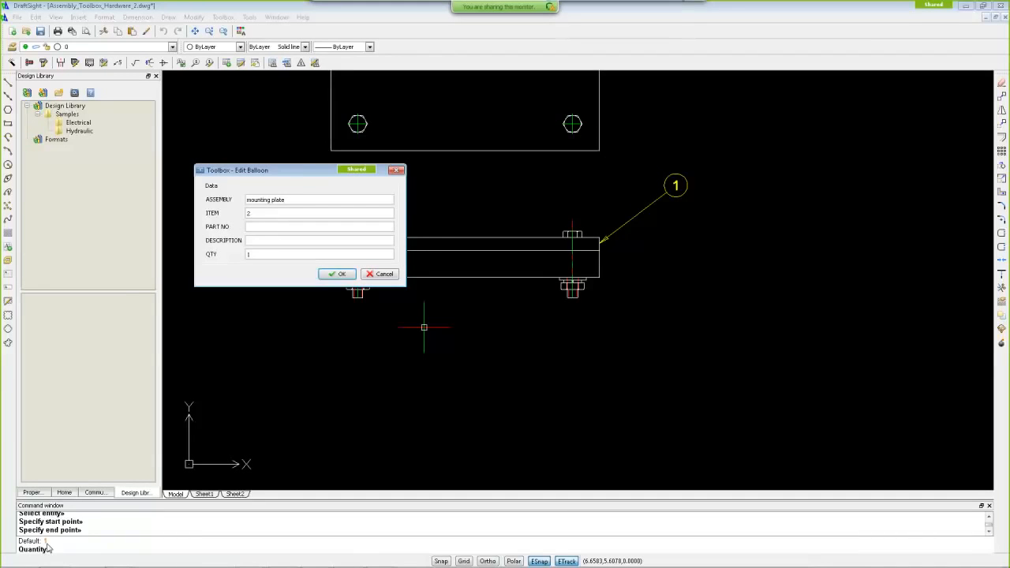
key("Return")
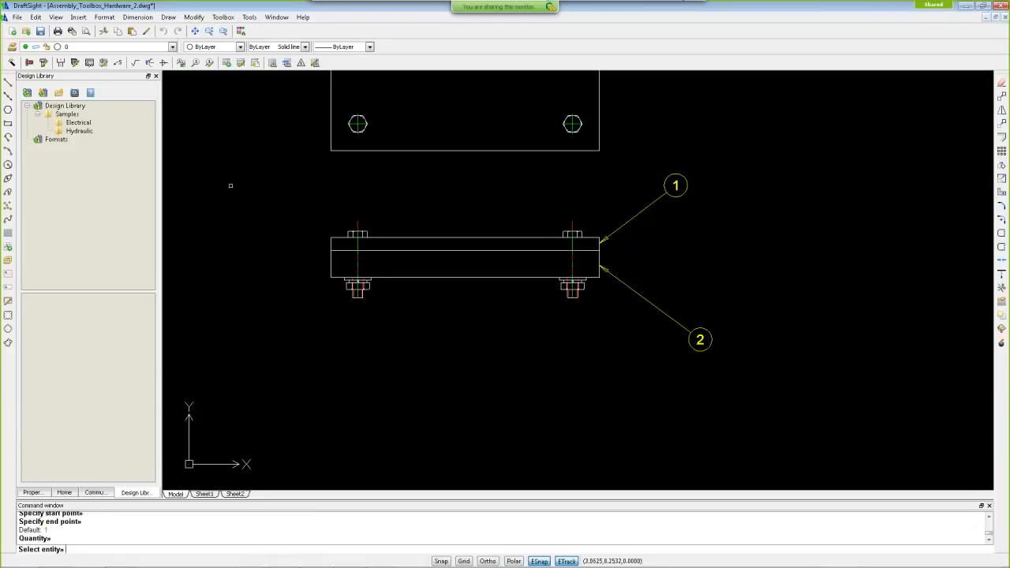
Step: Edit balloon 2 to add part number 321-456 and description "bottom plate"
left_click(209, 63)
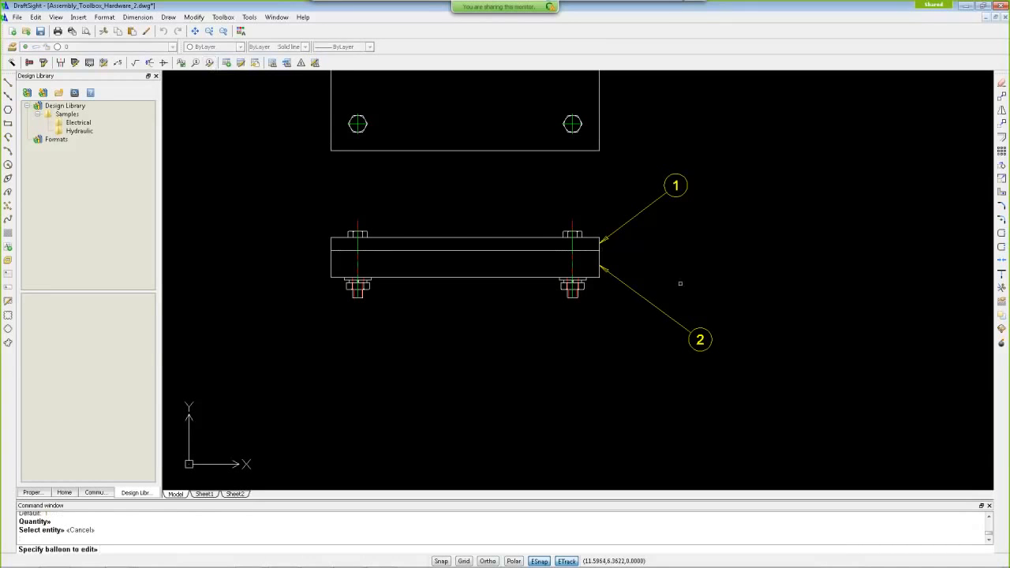
left_click(701, 338)
left_click(264, 226)
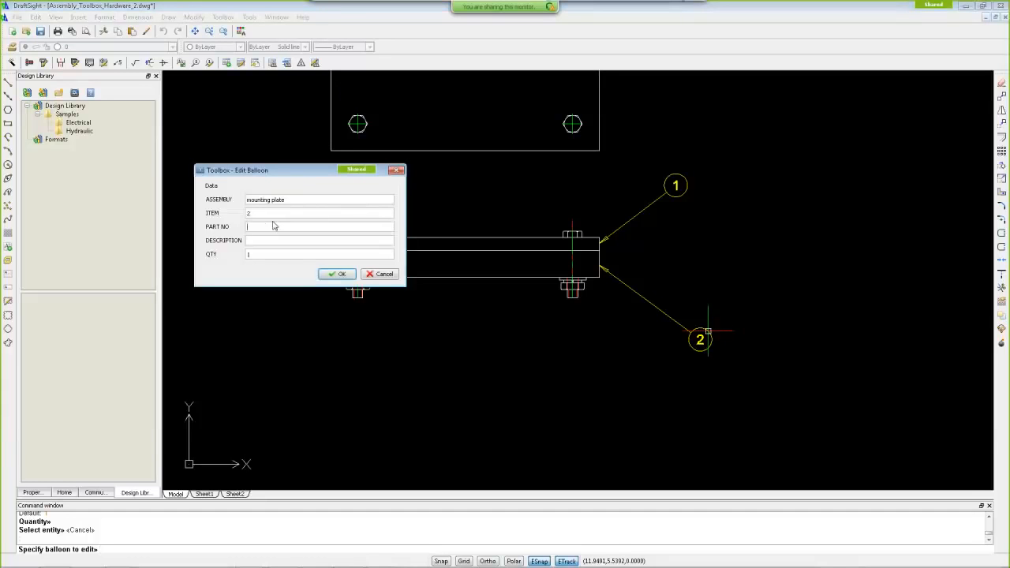
type("321-456")
left_click(259, 242)
type("bottom plate")
left_click(338, 274)
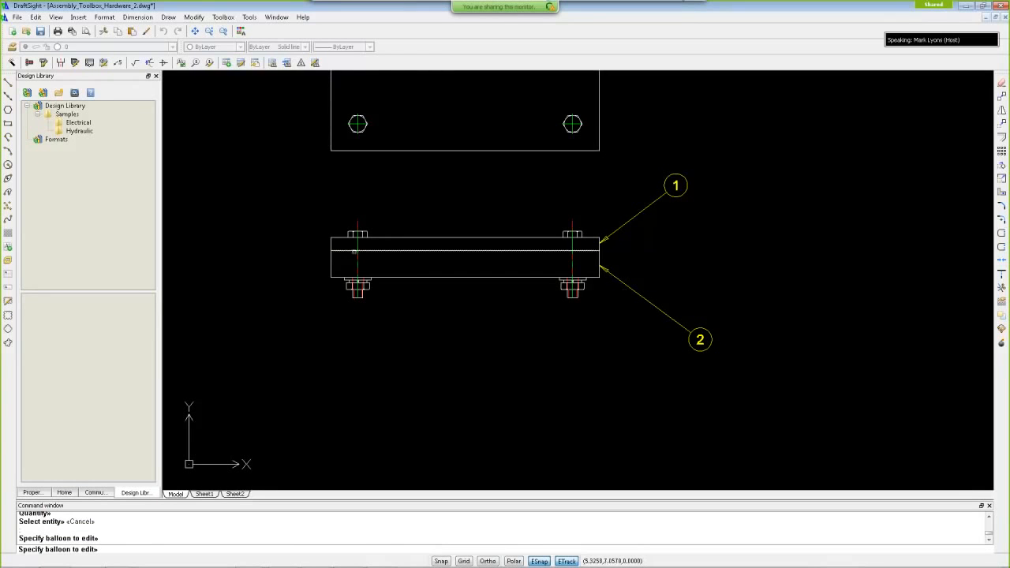
scroll(603, 165, "down", 2)
mouse_move(628, 128)
middle_mouse_down()
mouse_move(605, 198)
mouse_move(532, 223)
middle_mouse_up()
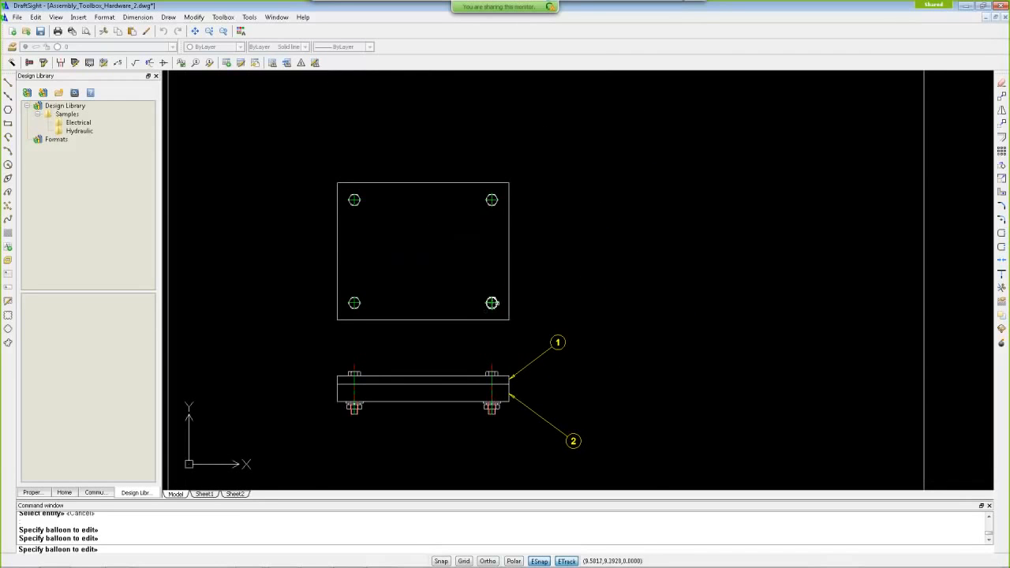
left_click(492, 303)
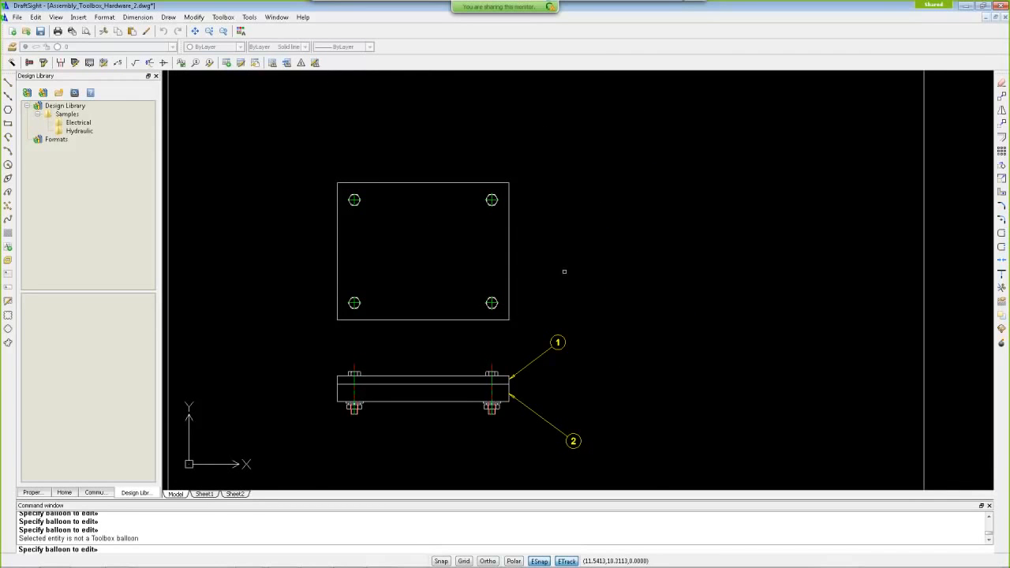
key("Escape")
key("Escape")
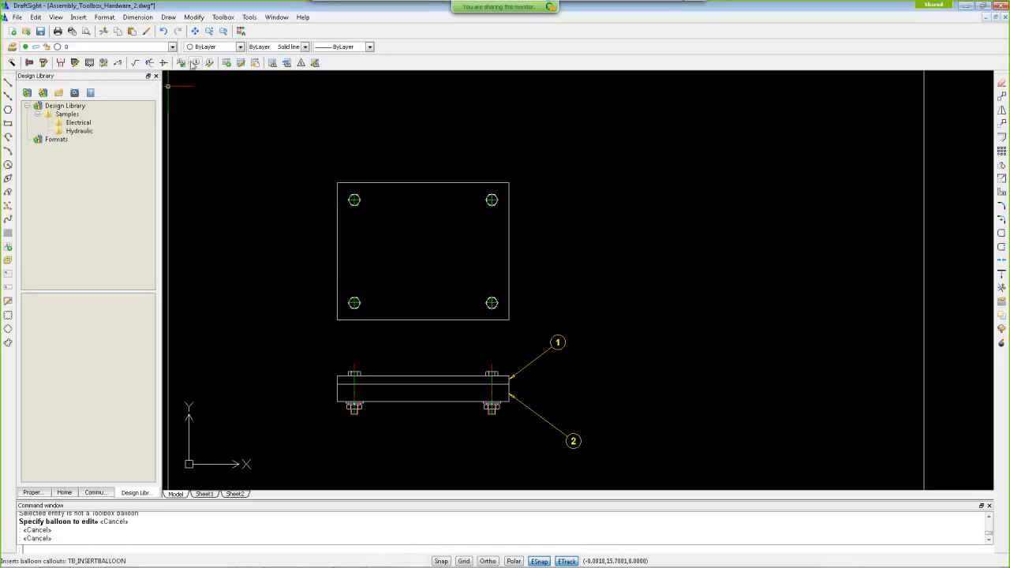
Step: Insert a balloon on the lower-right bolt head in the top view, placed up and right outside the plate, with quantity 4
left_click(195, 64)
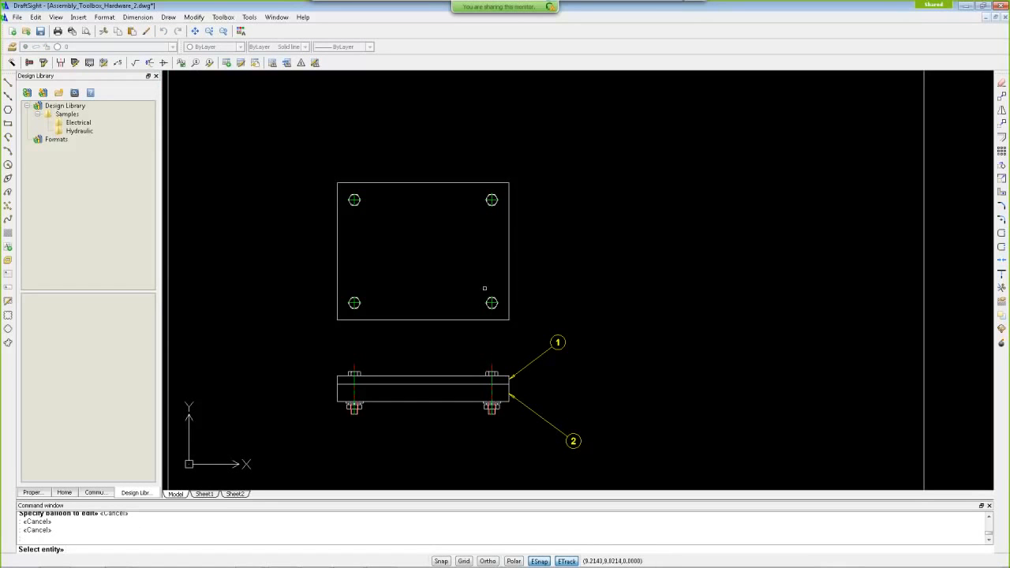
left_click(491, 303)
scroll(530, 282, "up", 5)
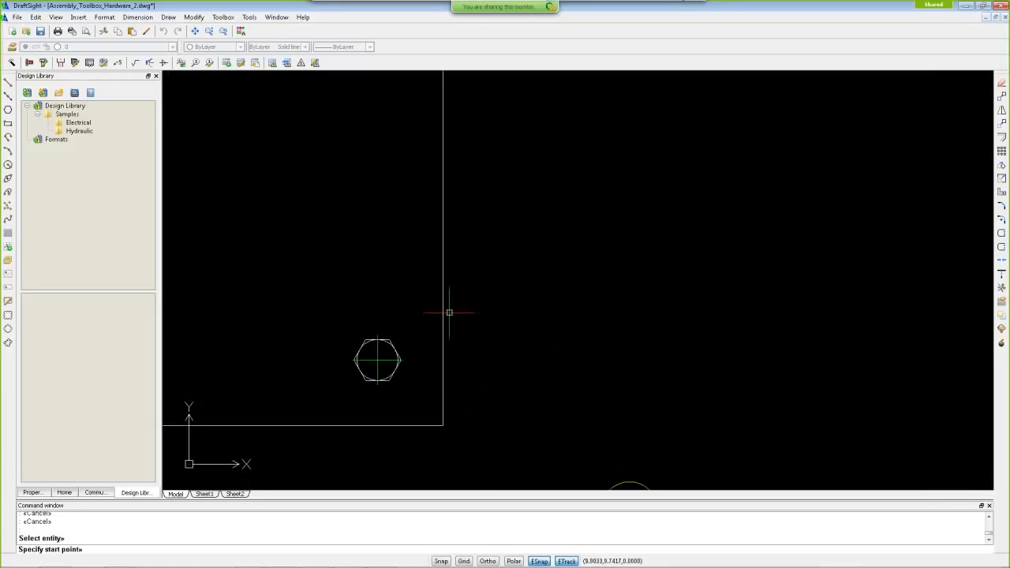
left_click(395, 349)
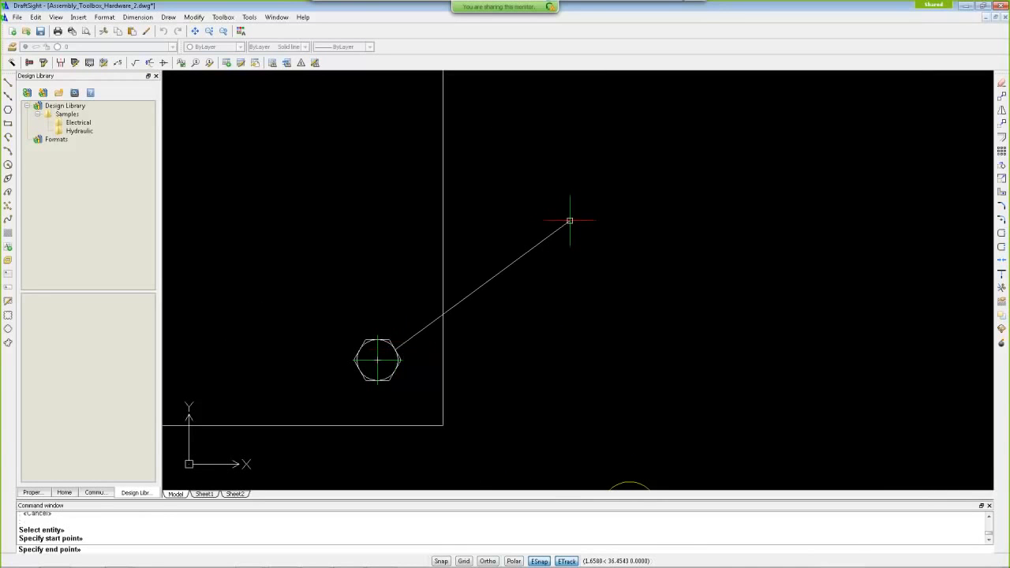
left_click(664, 148)
scroll(560, 289, "down", 3)
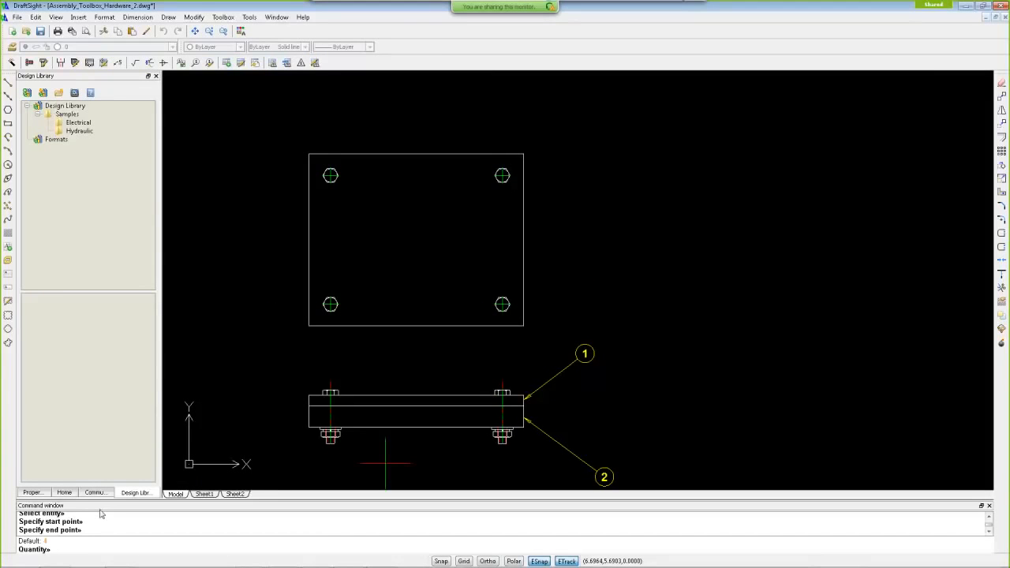
key("F2")
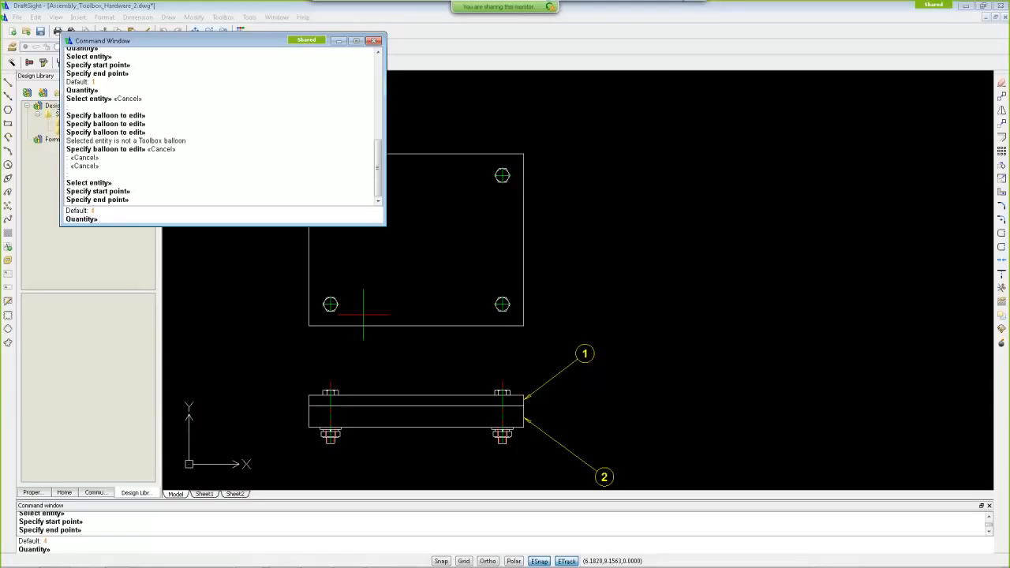
key("Return")
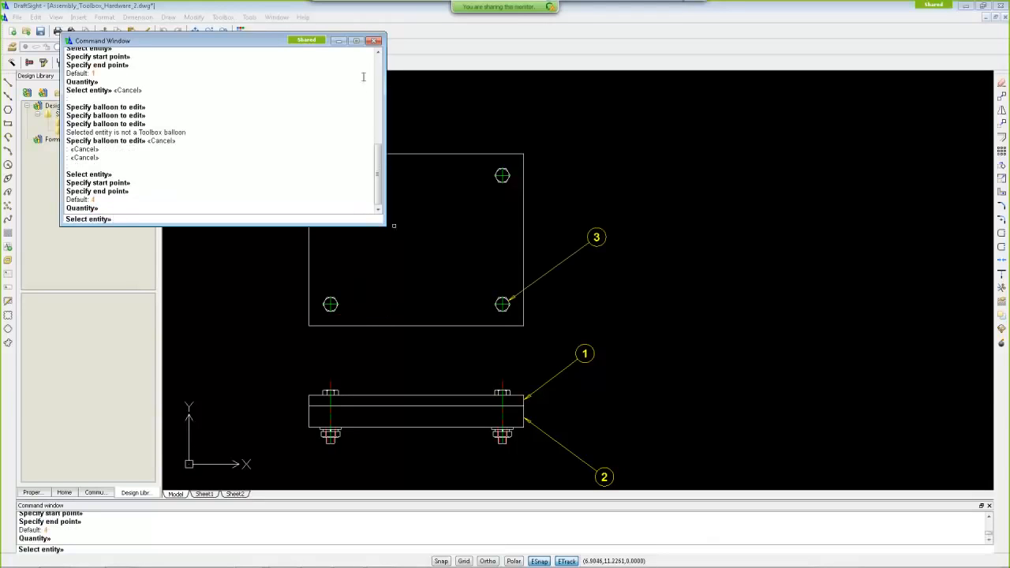
left_click(338, 41)
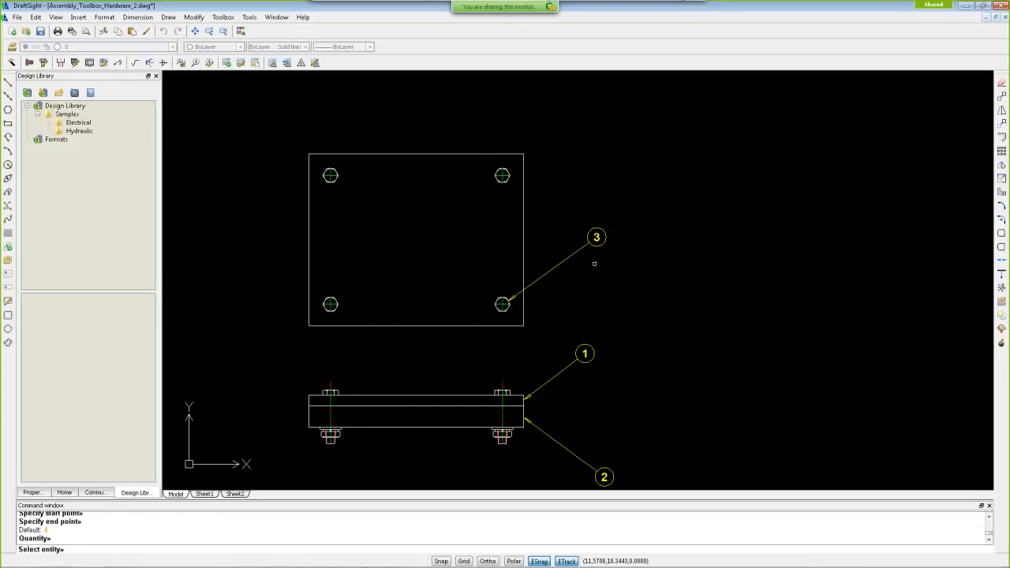
Step: Change the balloon style settings so that balloons are stacked to the left
middle_click_drag(413, 361, 471, 295)
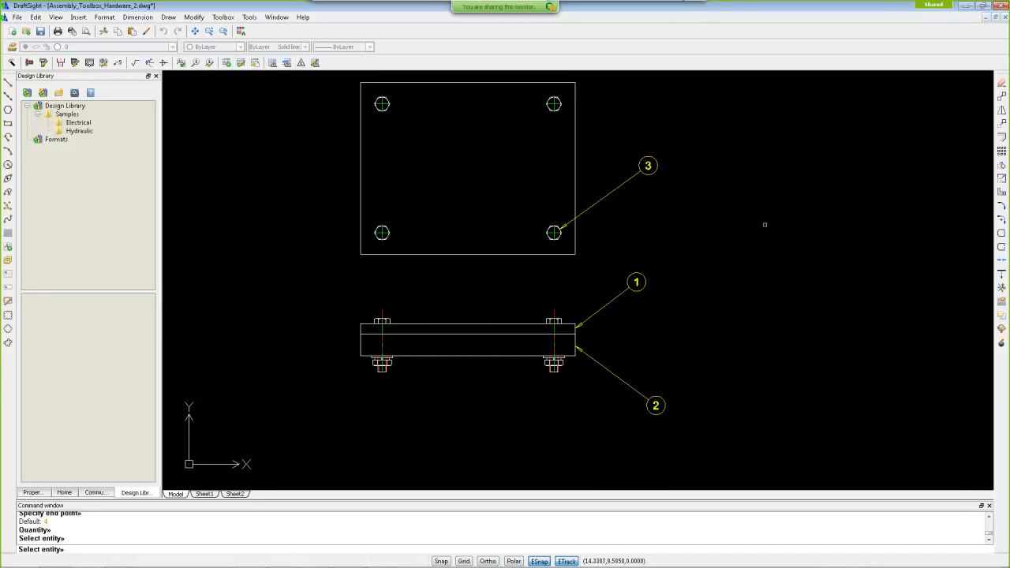
scroll(378, 371, "up", 5)
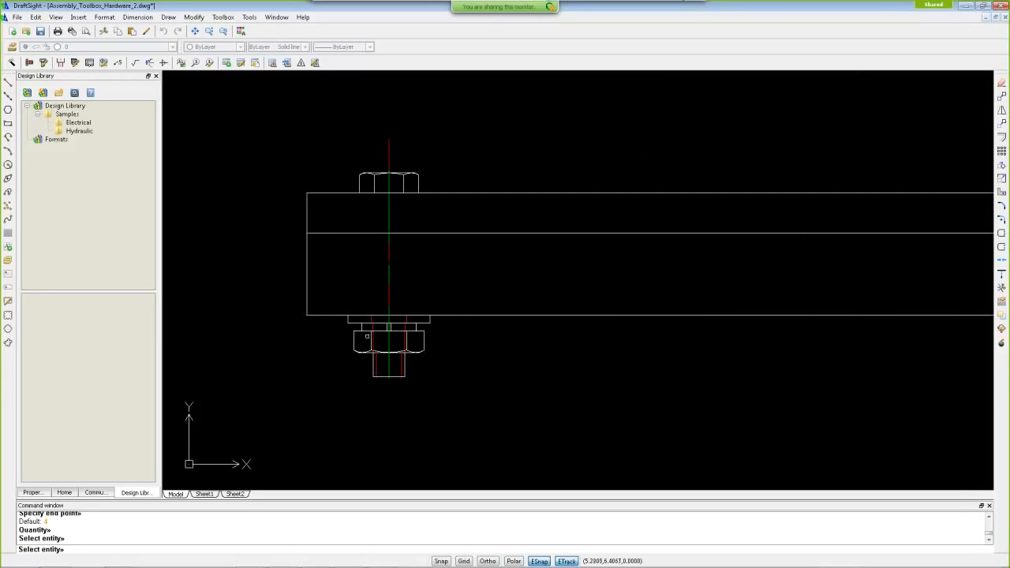
scroll(371, 370, "down", 5)
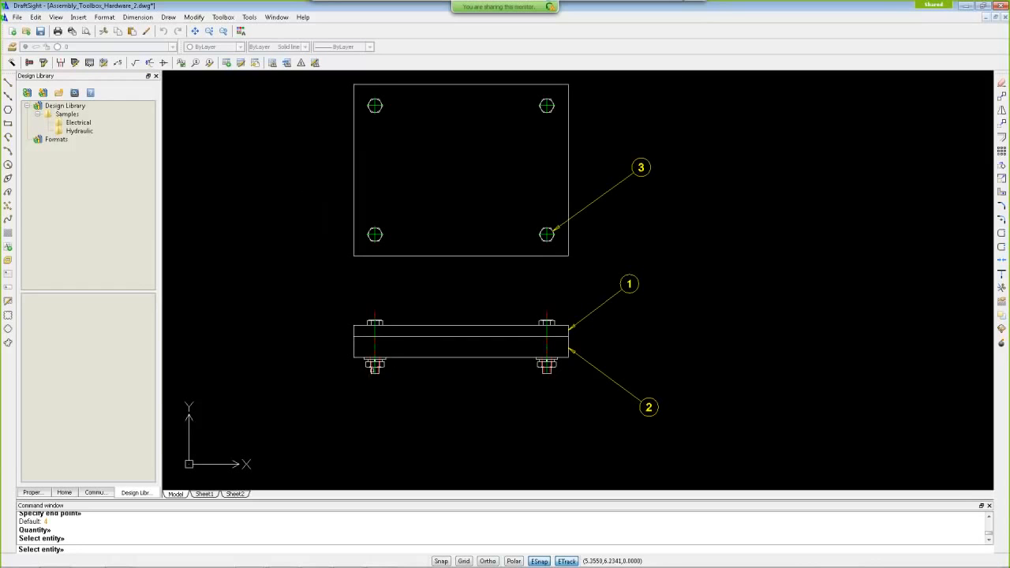
middle_click_drag(337, 387, 395, 361)
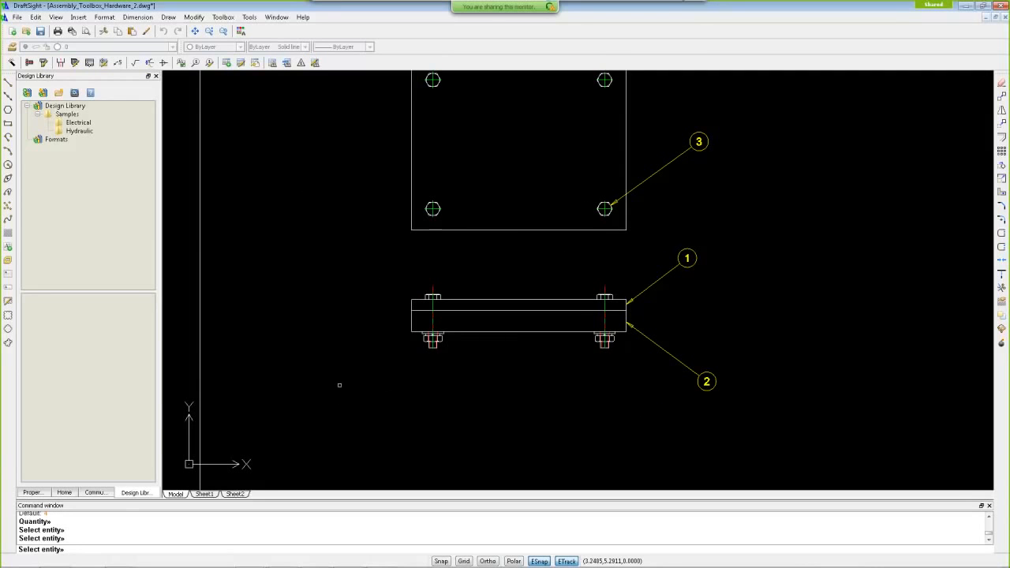
left_click(180, 63)
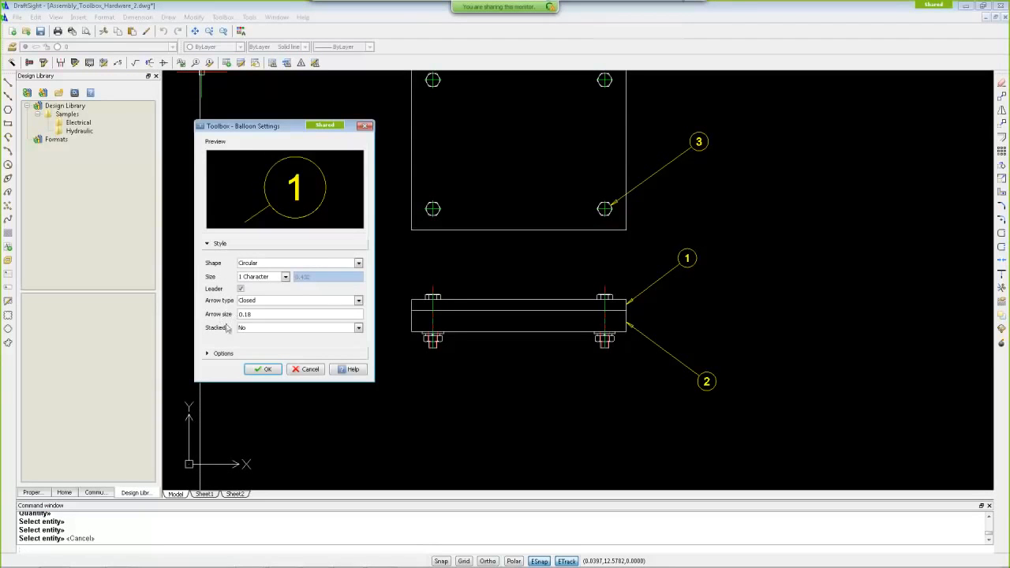
left_click(359, 328)
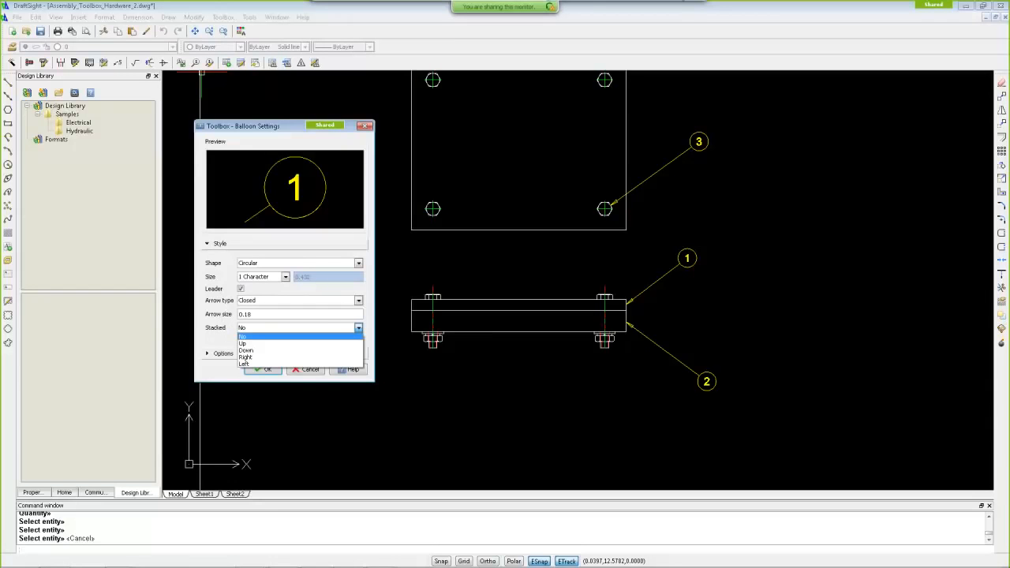
left_click(253, 364)
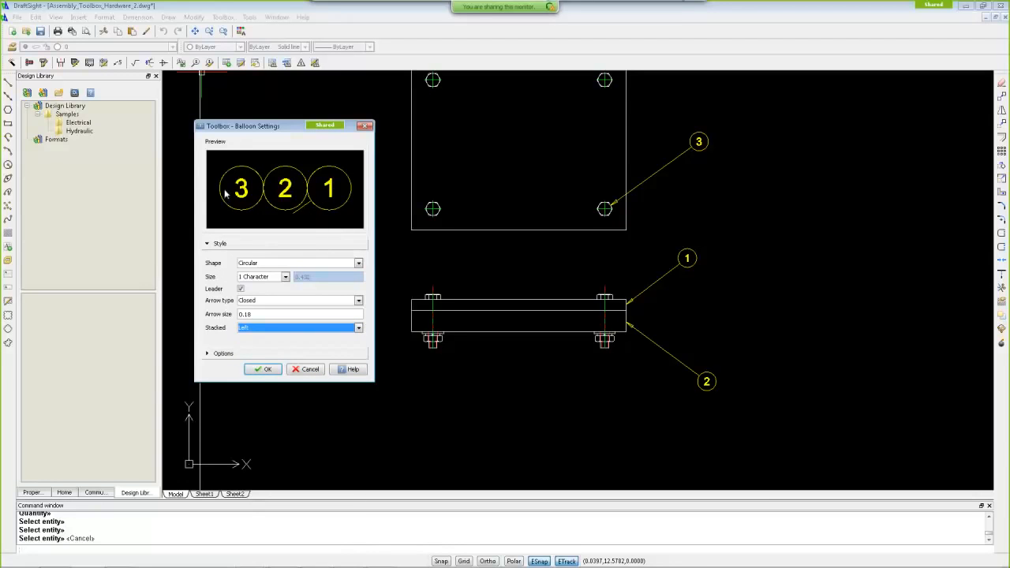
left_click(264, 369)
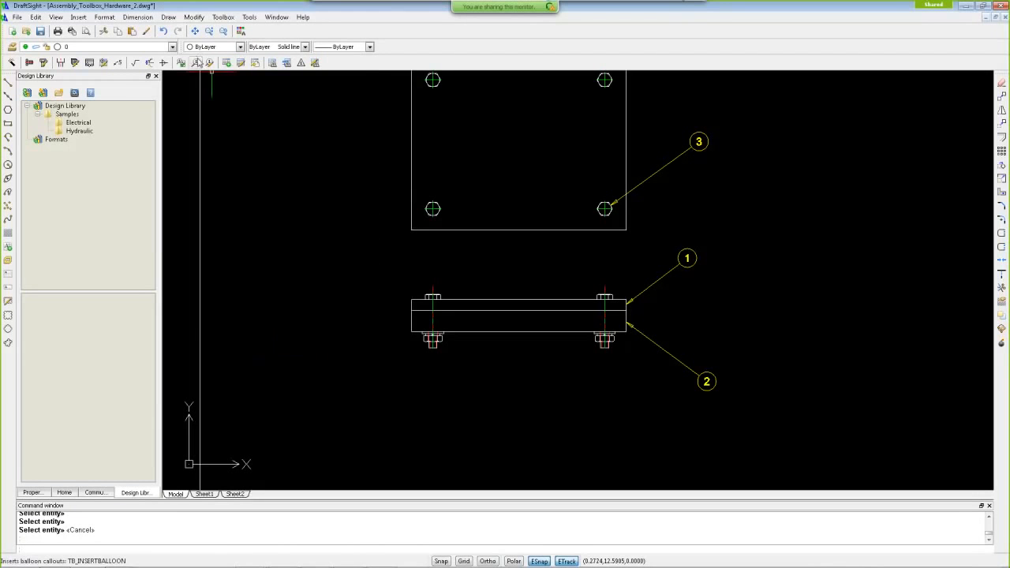
Step: Insert a balloon for the left bolt's flat washer in the side view, leader from the nut's corner down and left, with quantity 4
left_click(197, 64)
scroll(446, 360, "up", 5)
scroll(331, 319, "up", 2)
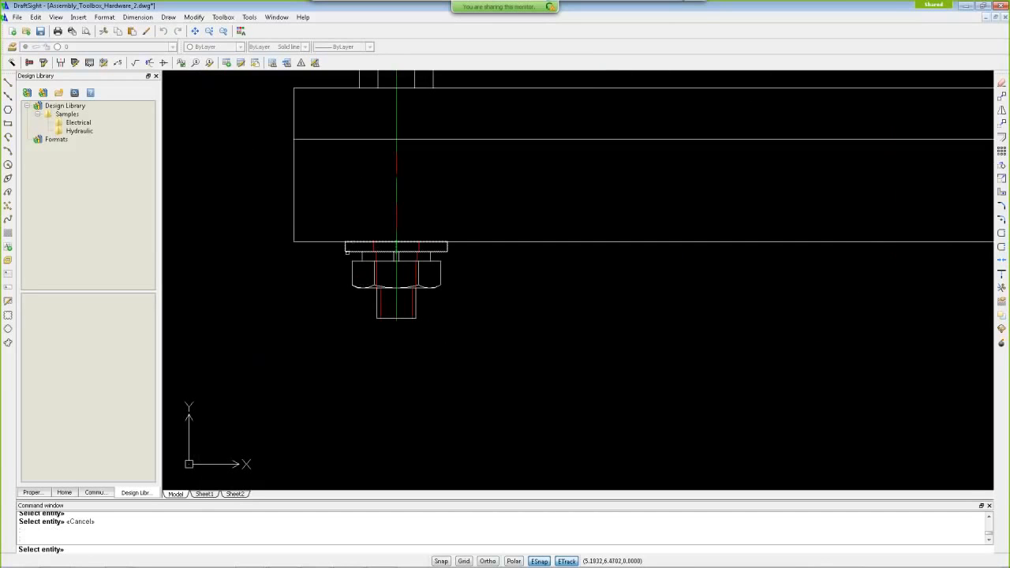
left_click(348, 249)
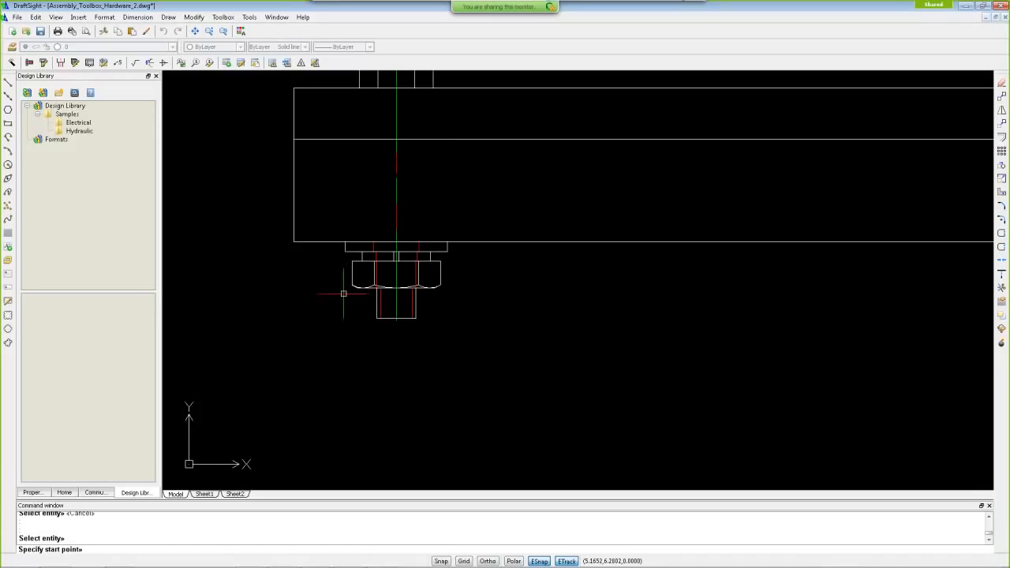
left_click(352, 284)
scroll(315, 307, "down", 3)
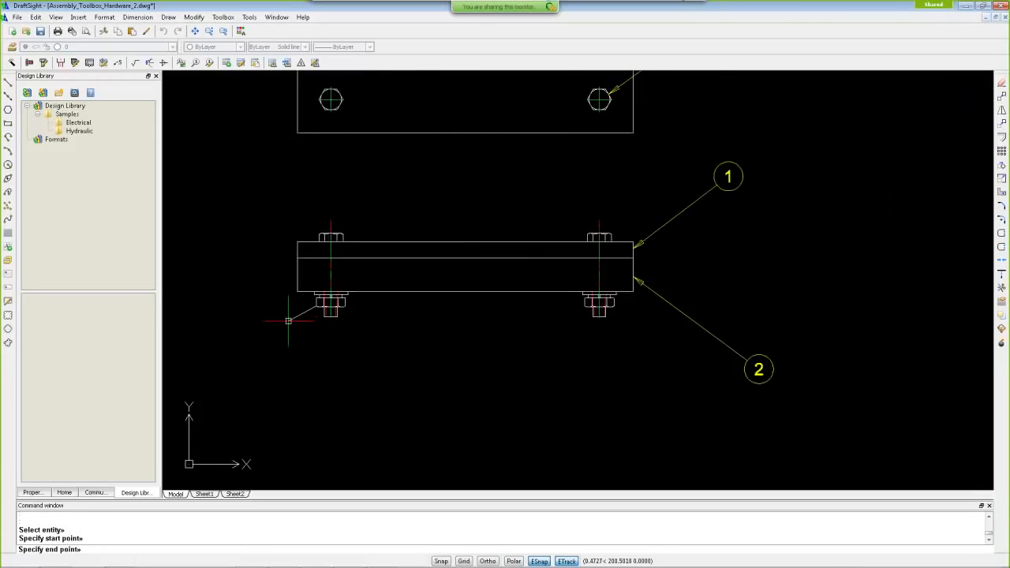
left_click(233, 365)
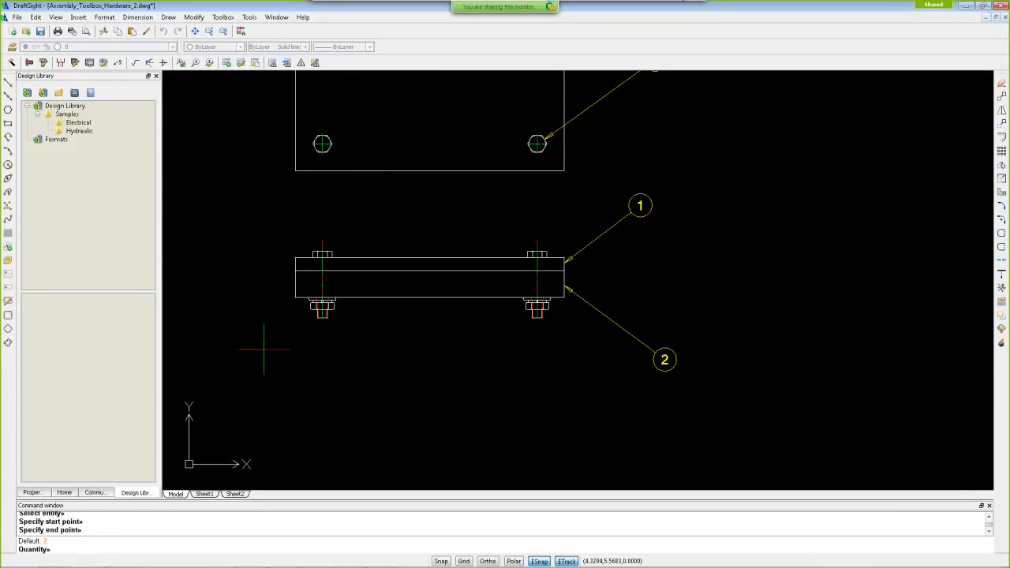
key("Return")
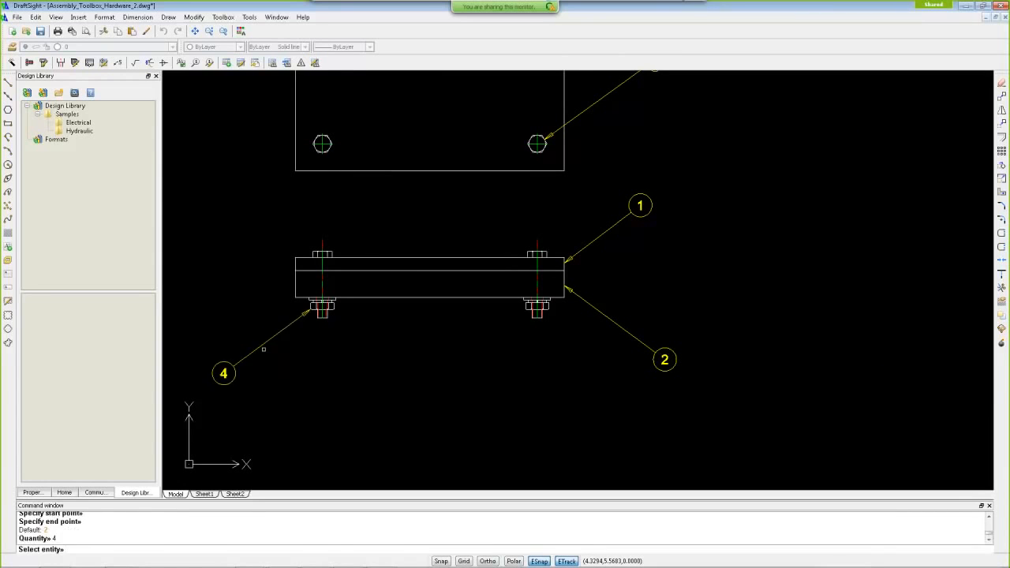
Step: Add a stacked balloon for the spring lock washer under the left end of the plates, with quantity 4
scroll(304, 310, "up", 5)
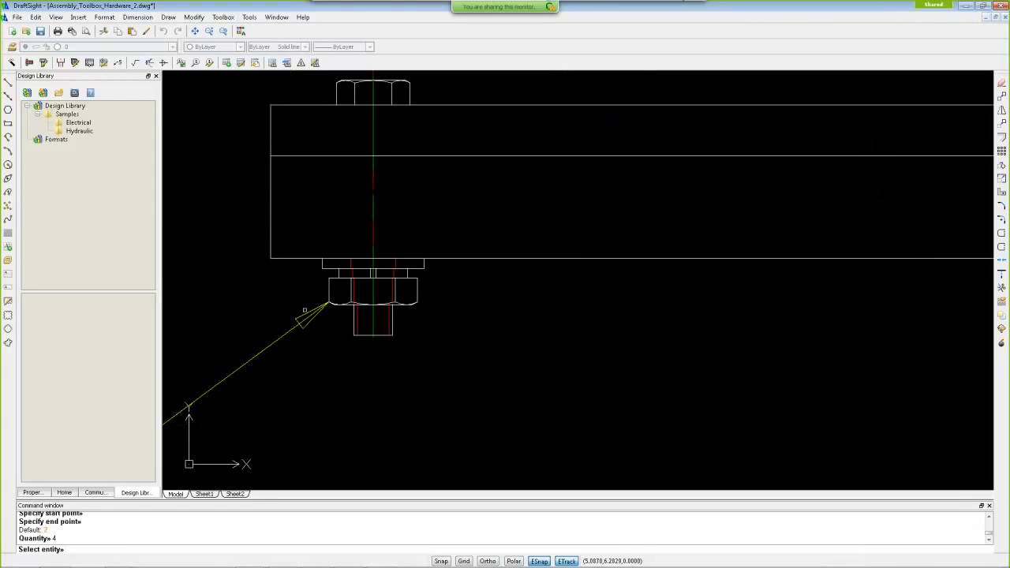
scroll(344, 276, "up", 1)
left_click(344, 275)
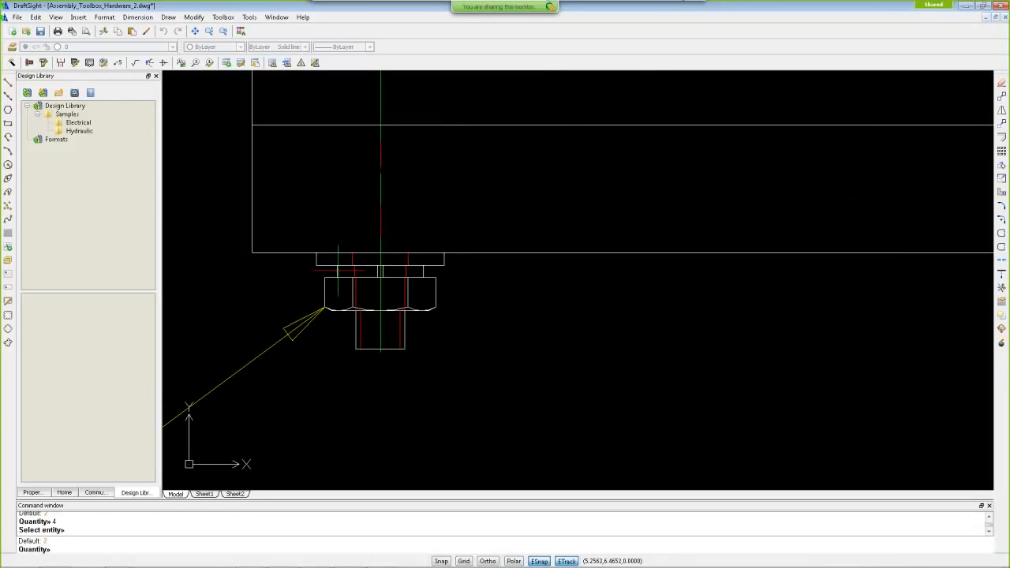
scroll(308, 296, "down", 5)
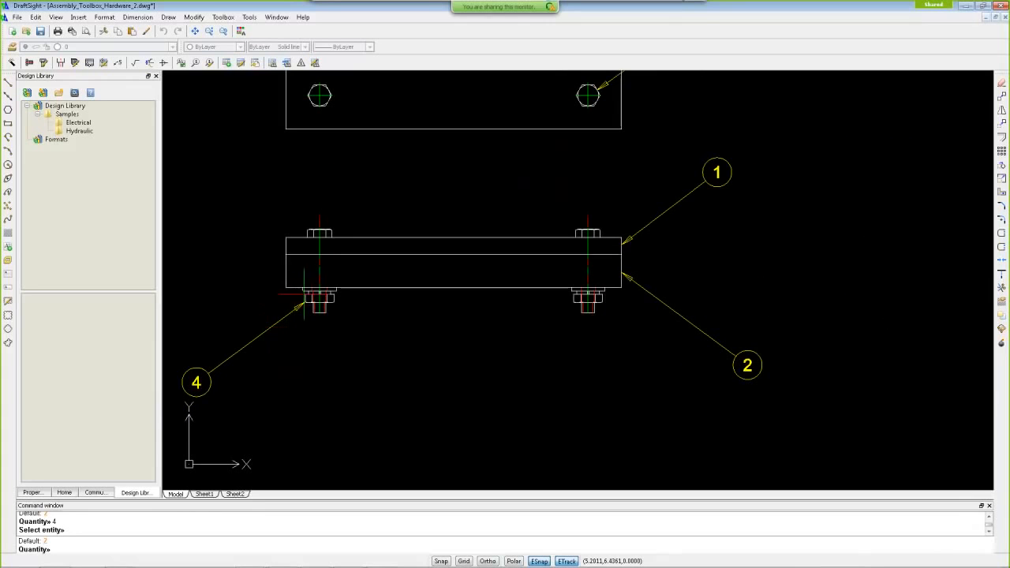
scroll(278, 310, "down", 2)
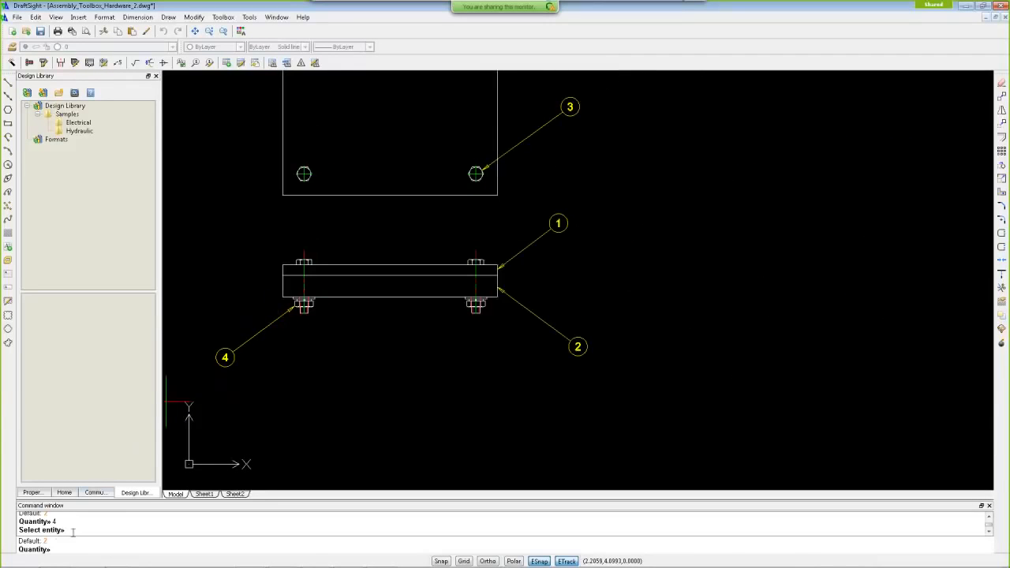
type("4")
key("Return")
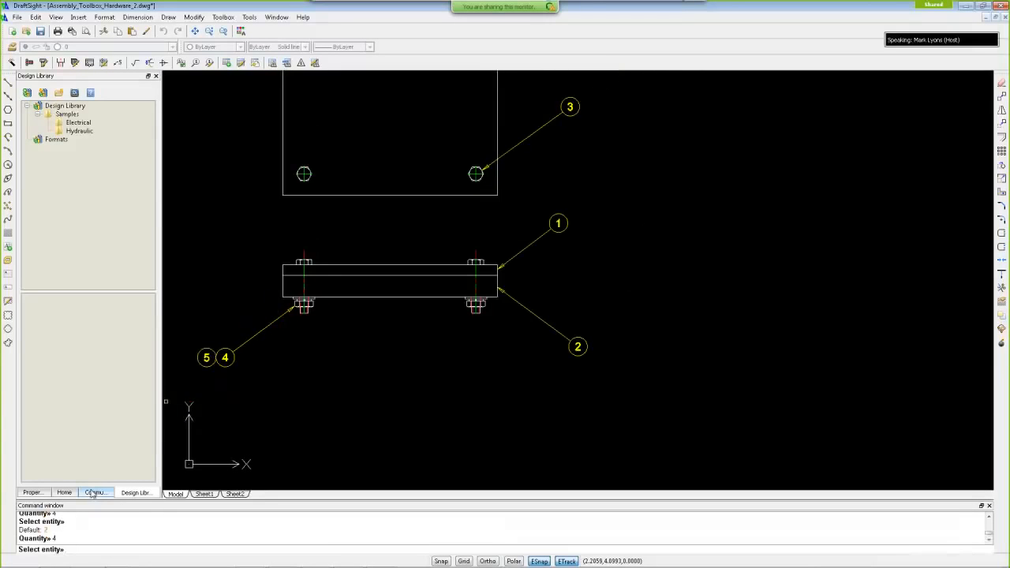
Step: Add a stacked balloon for the left bolt's hex nut with quantity 4, and finish inserting balloons
scroll(270, 307, "up", 4)
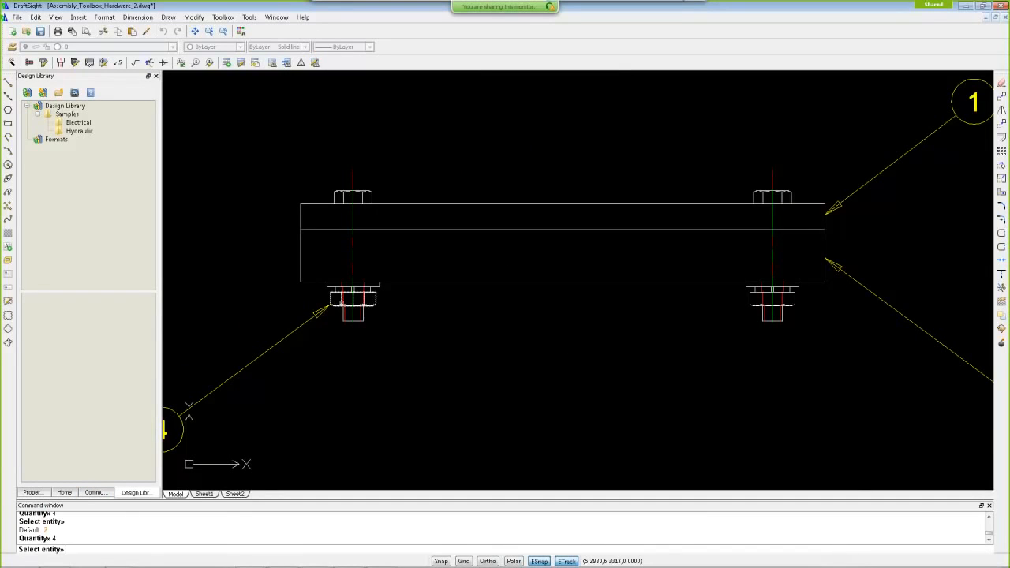
left_click(335, 304)
scroll(249, 328, "down", 5)
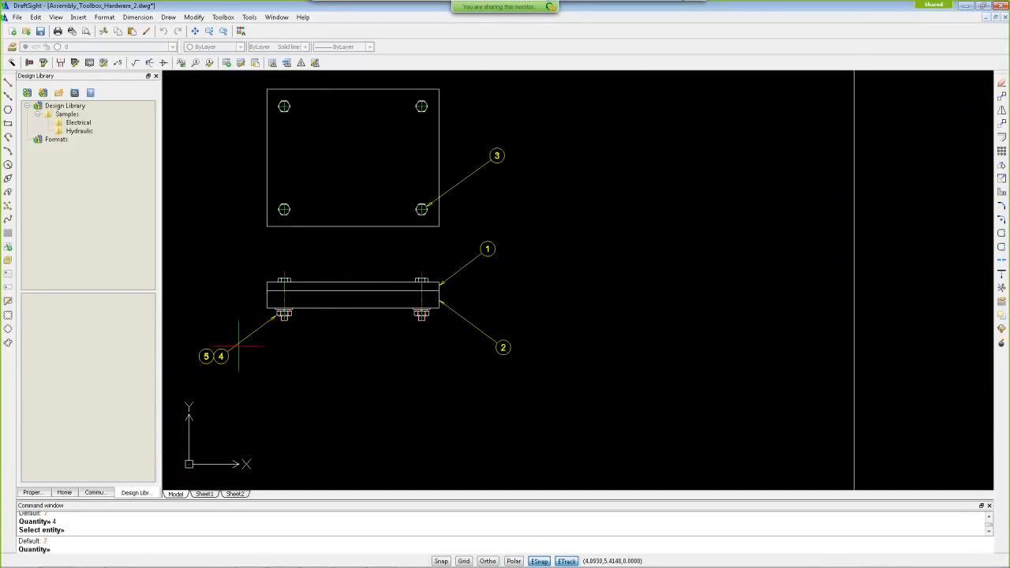
type("4")
key("Return")
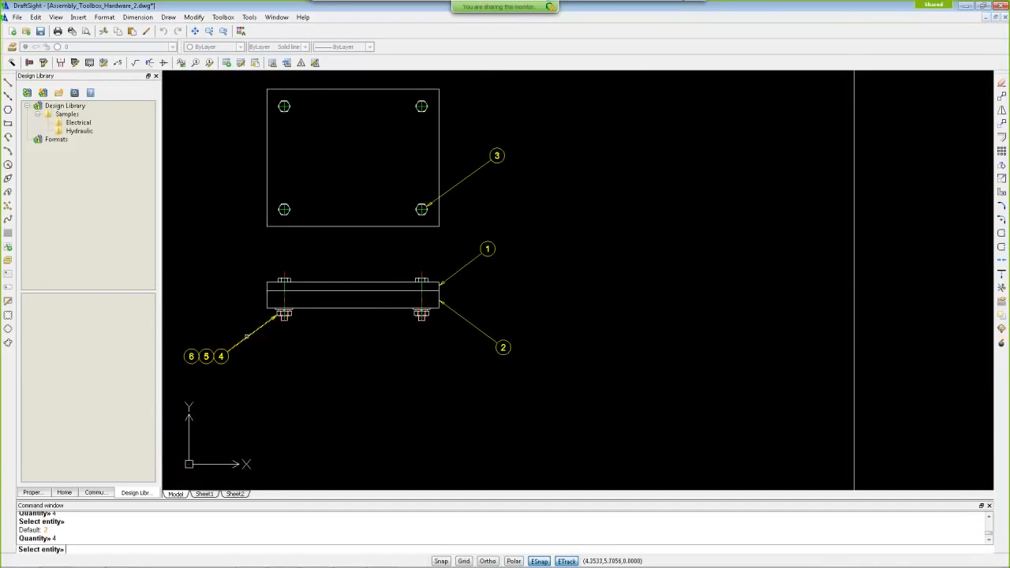
scroll(247, 335, "down", 2)
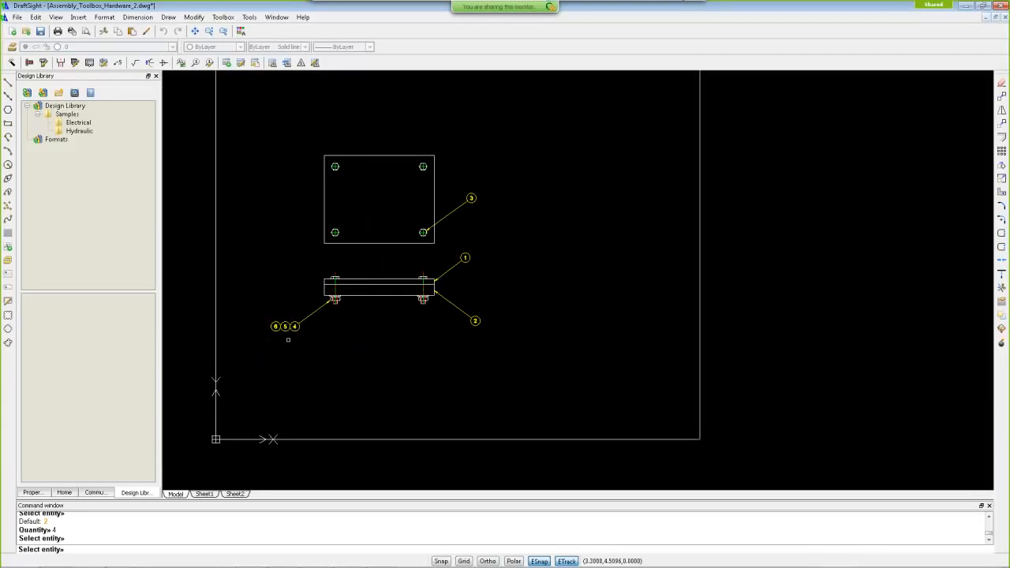
key("Escape")
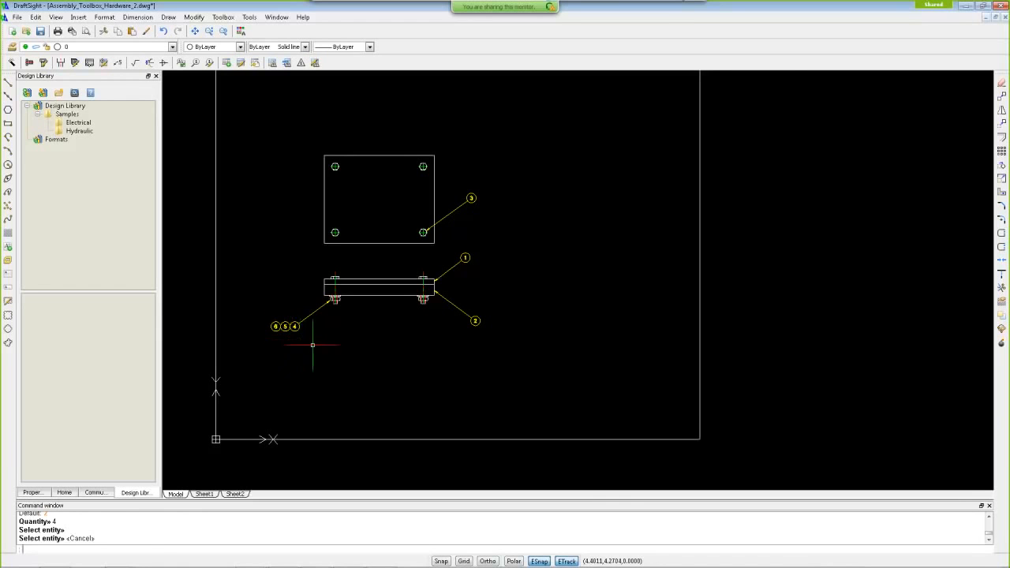
Step: Insert the bill of materials table to the right of the top view, level with the plate's upper edge
scroll(318, 336, "up", 1)
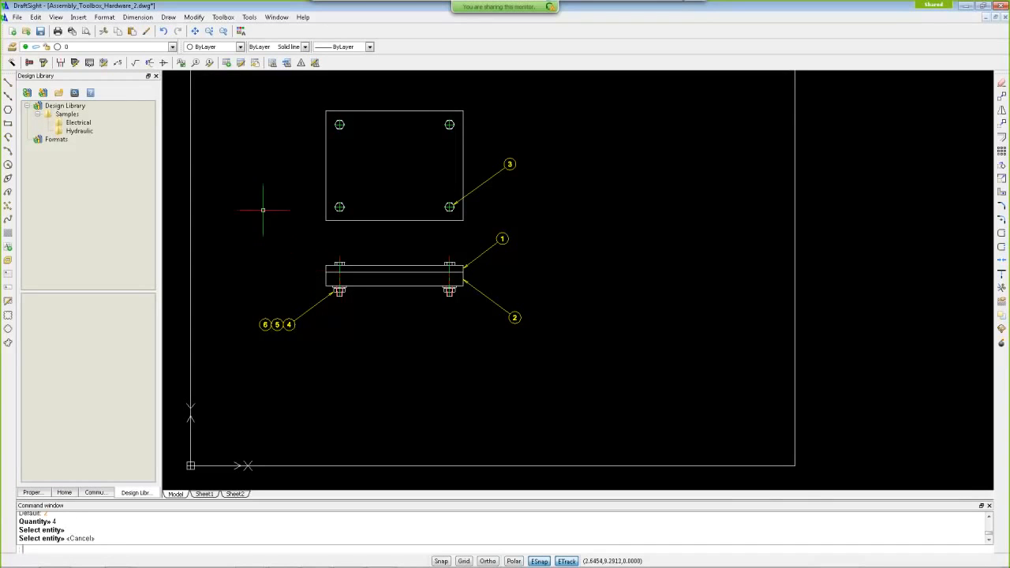
middle_click_drag(405, 172, 387, 194)
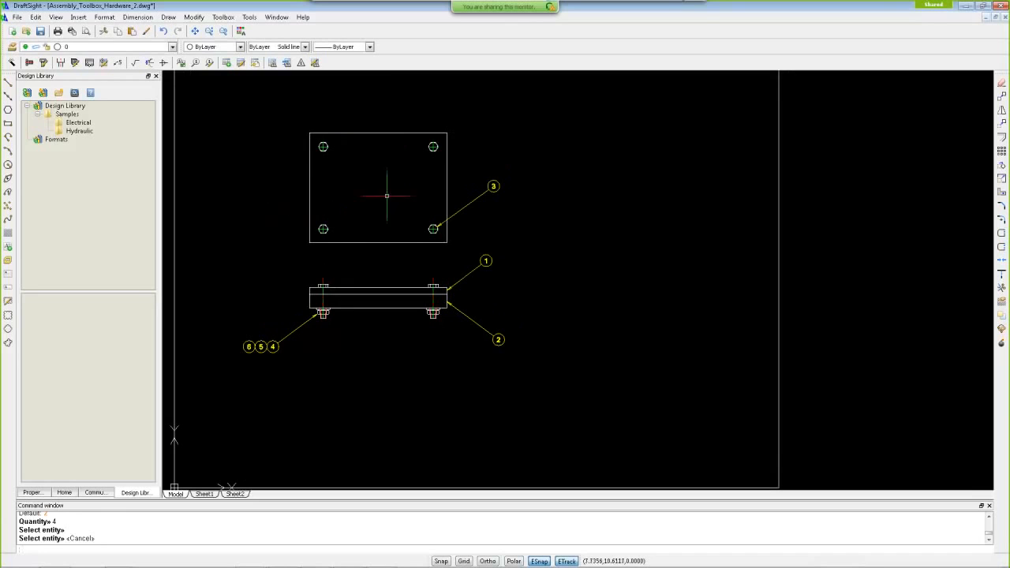
left_click(226, 63)
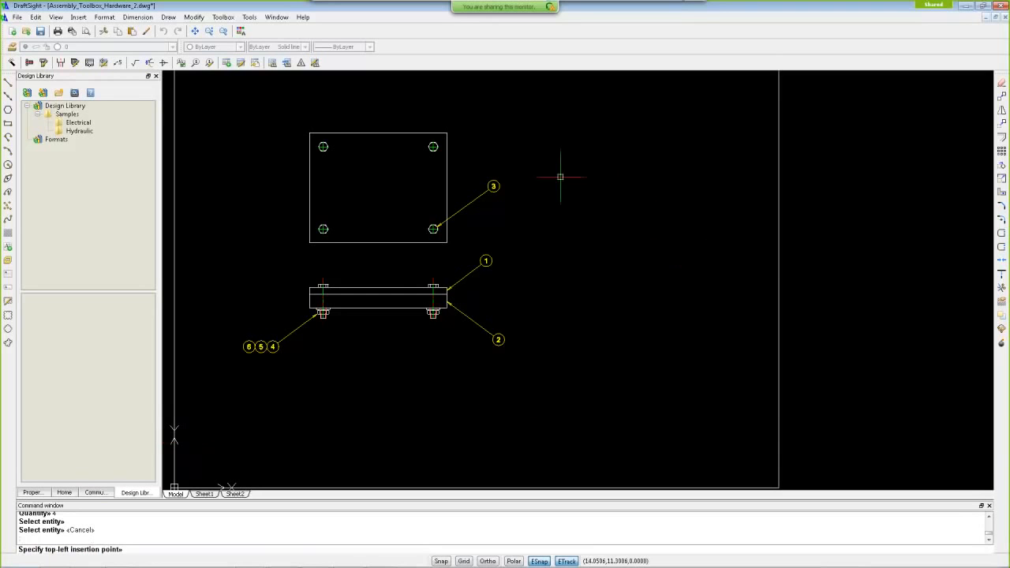
left_click(549, 134)
scroll(681, 146, "down", 3)
scroll(680, 146, "up", 3)
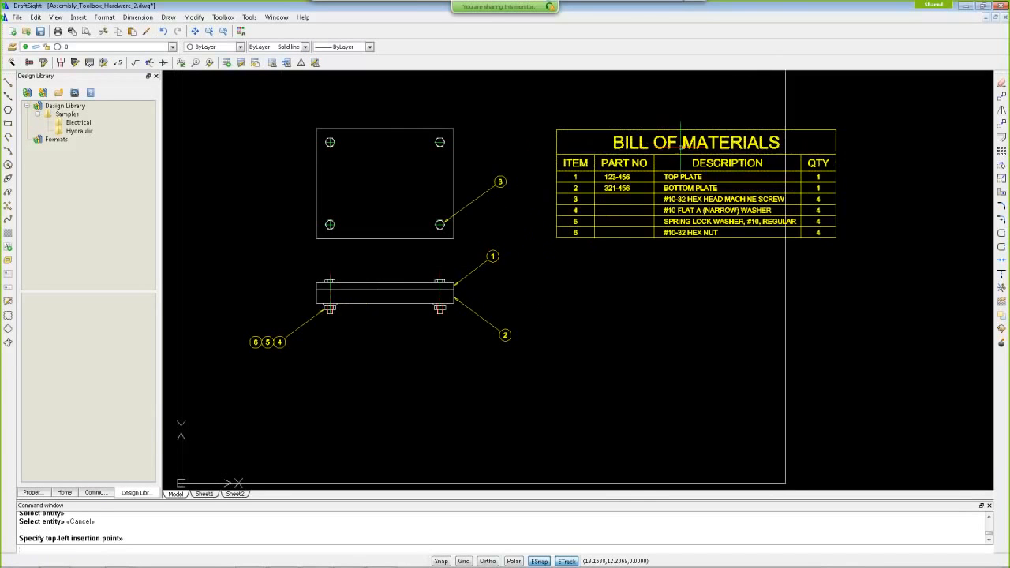
Step: Move the whole bill of materials table into the lower-right corner of the drawing border
left_click(1004, 127)
left_click(542, 257)
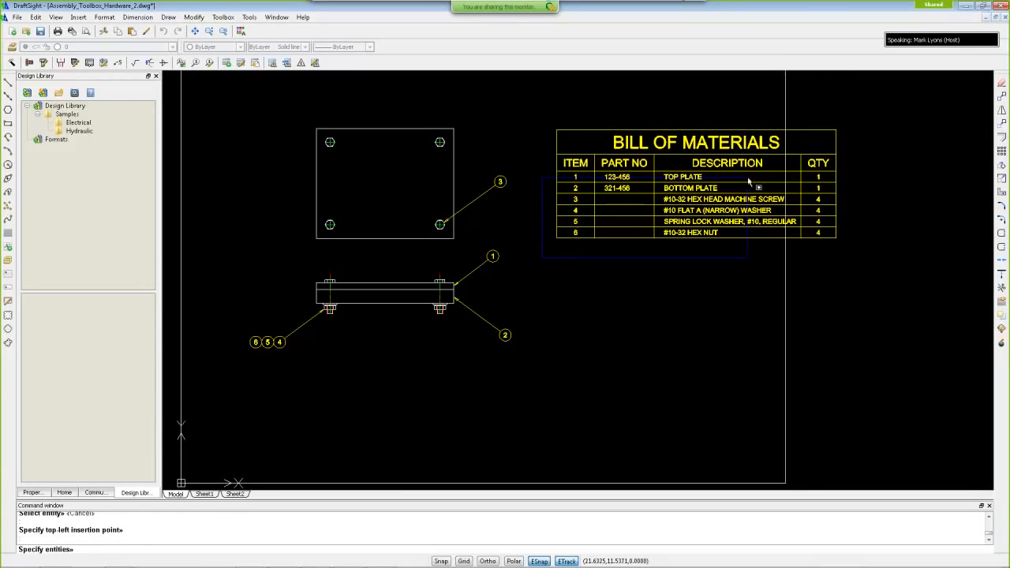
left_click(855, 124)
key("Return")
left_click(701, 298)
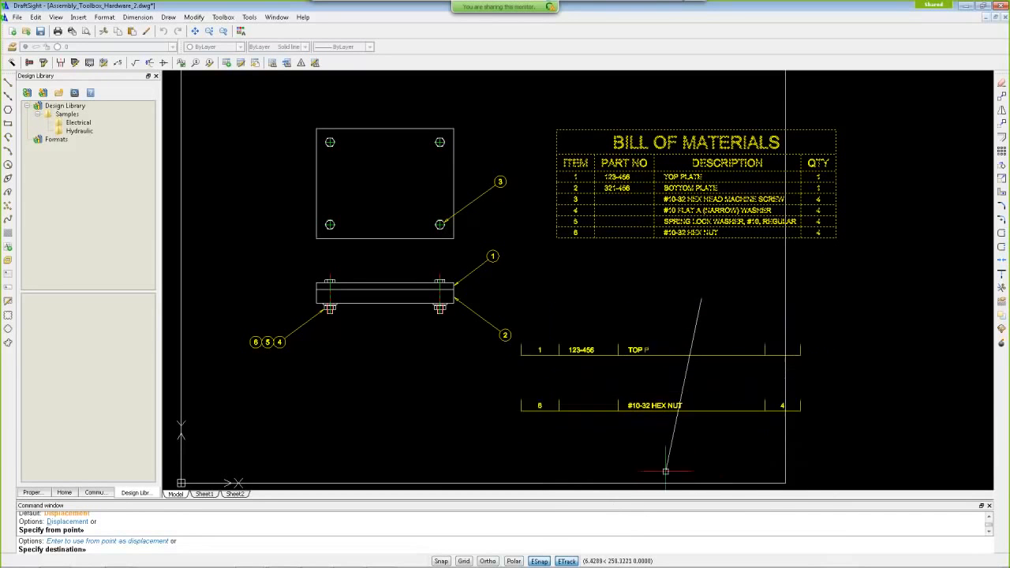
scroll(616, 427, "down", 2)
scroll(615, 427, "down", 1)
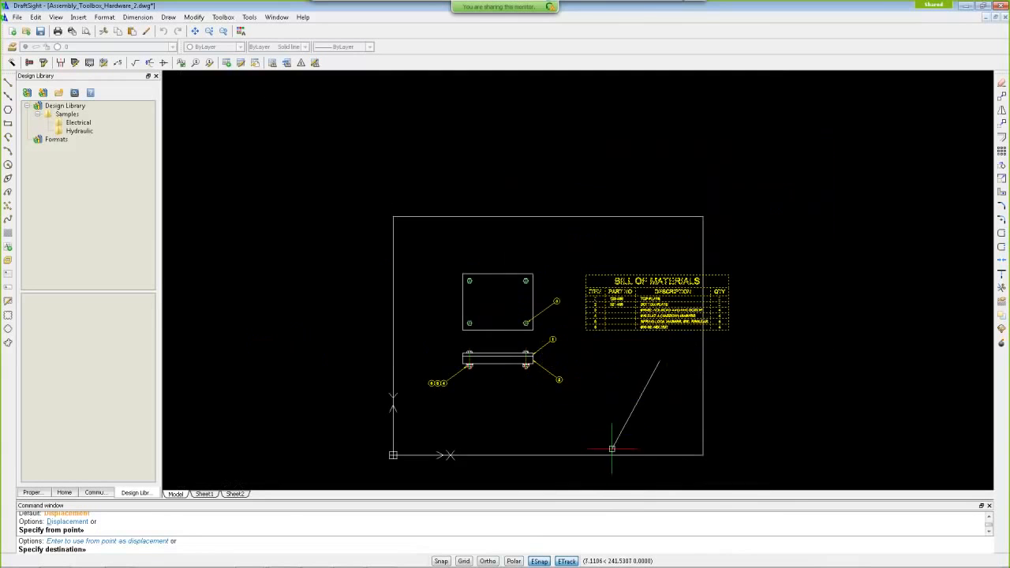
left_click(627, 477)
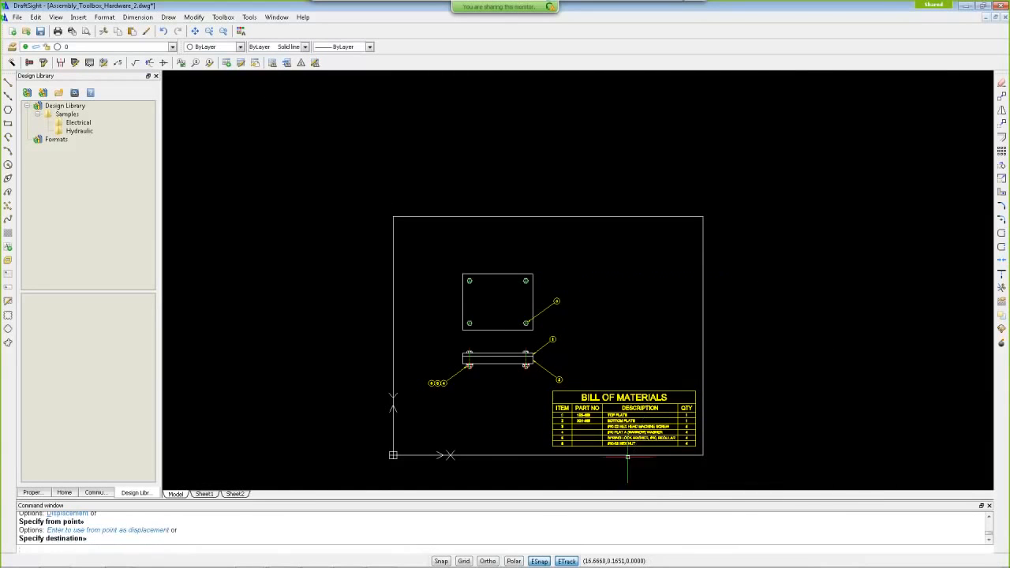
Step: Examine the bill of materials' item numbers, part numbers, descriptions and quantities against the balloons
scroll(638, 455, "up", 2)
scroll(595, 341, "up", 3)
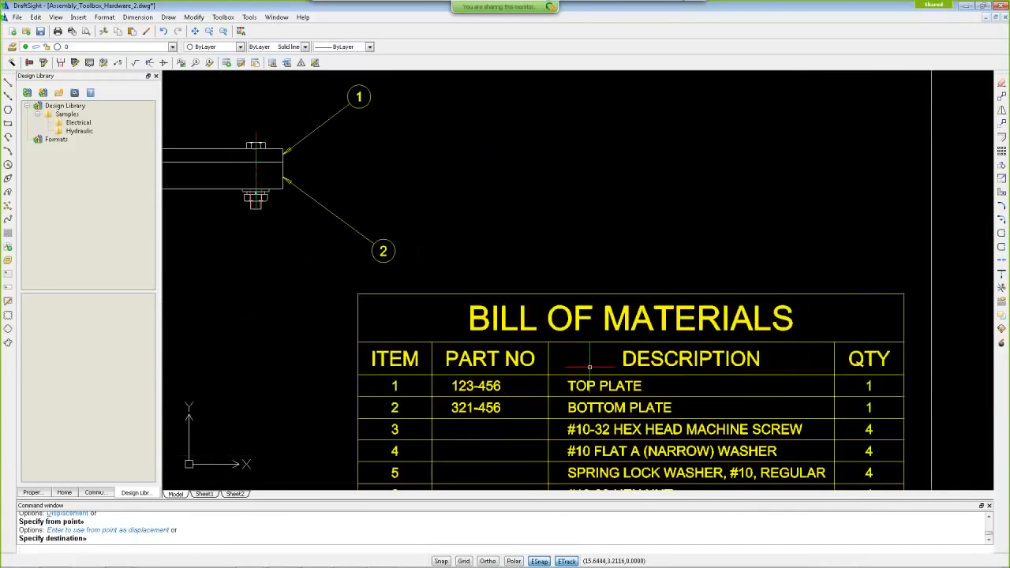
scroll(594, 341, "down", 3)
middle_click_drag(595, 341, 537, 236)
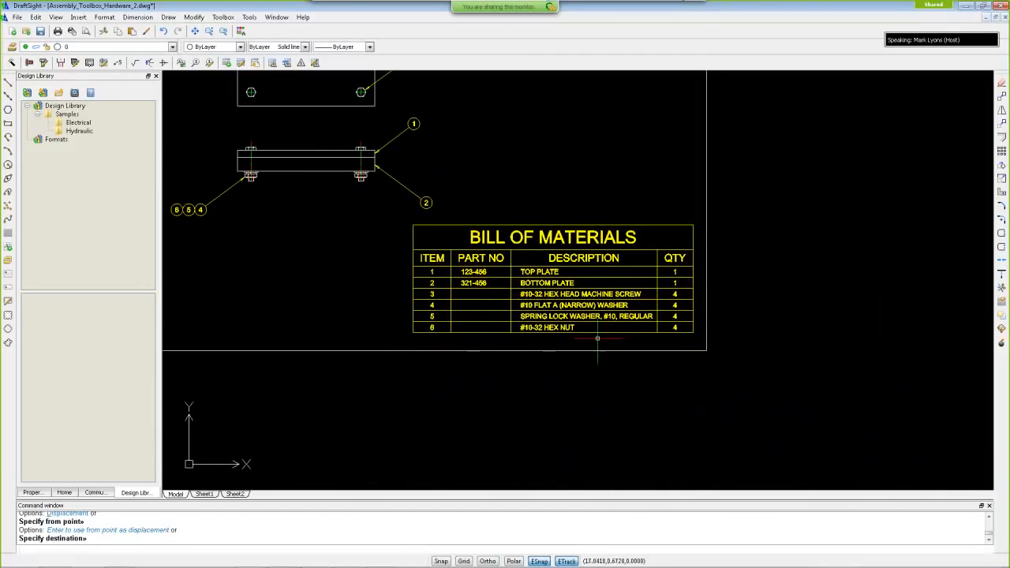
scroll(584, 371, "up", 2)
scroll(478, 170, "down", 1)
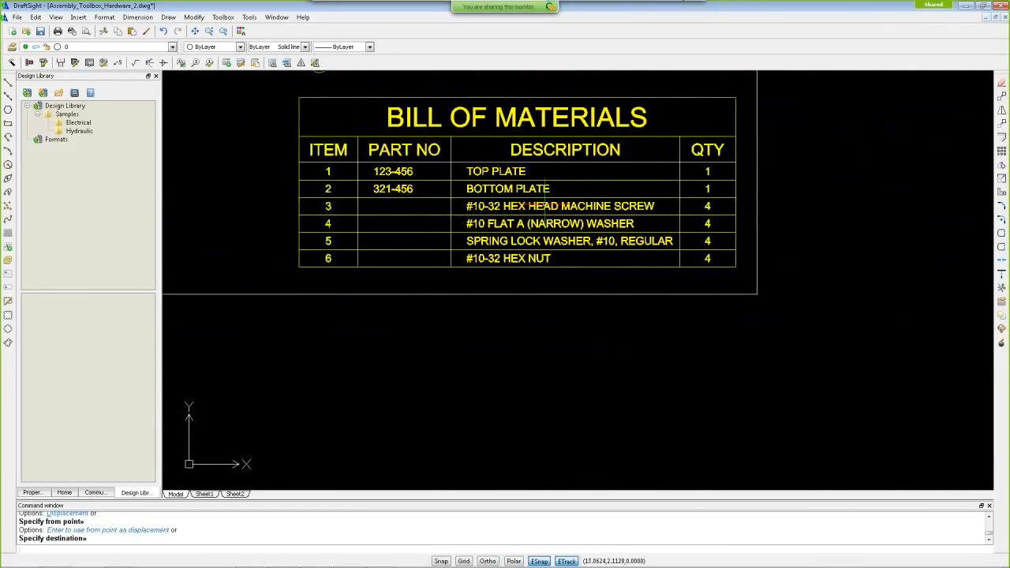
mouse_move(199, 169)
middle_mouse_down()
mouse_move(226, 169)
mouse_move(232, 316)
mouse_move(288, 287)
middle_mouse_up()
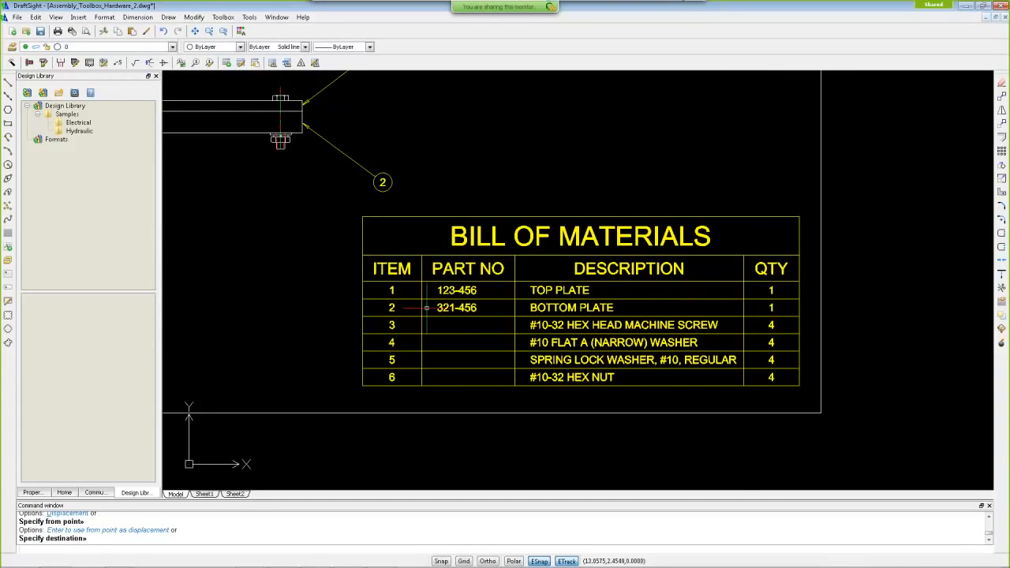
Step: Review the balloon text options, including BOM make uppercase, and the available Toolbox standards without changing them
left_click(180, 63)
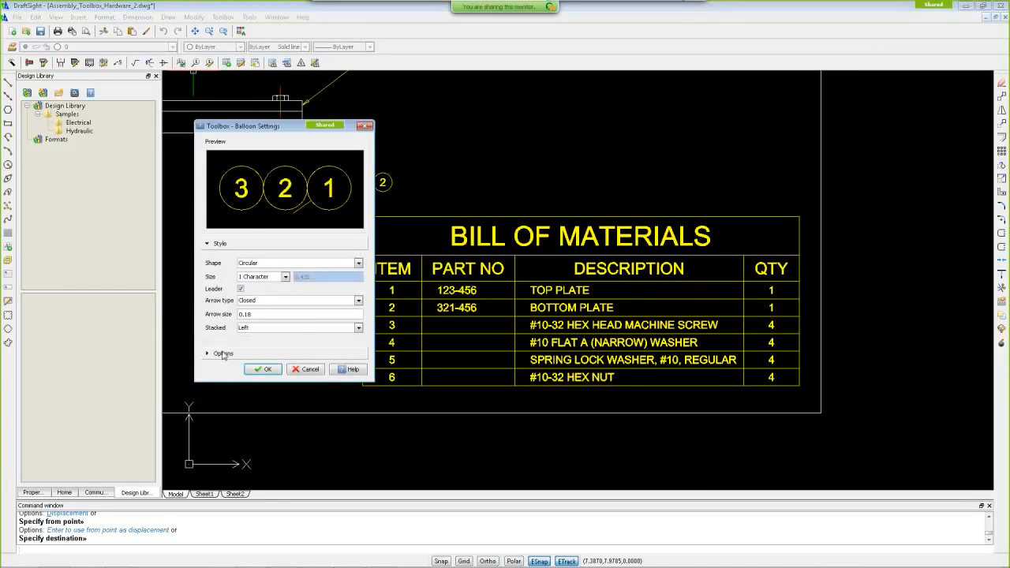
left_click(223, 354)
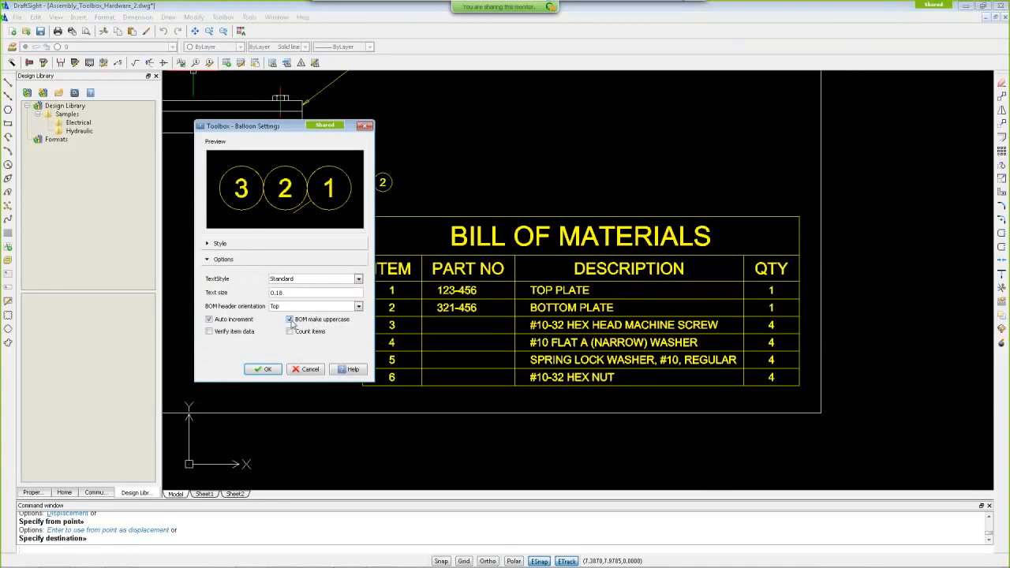
left_click(307, 369)
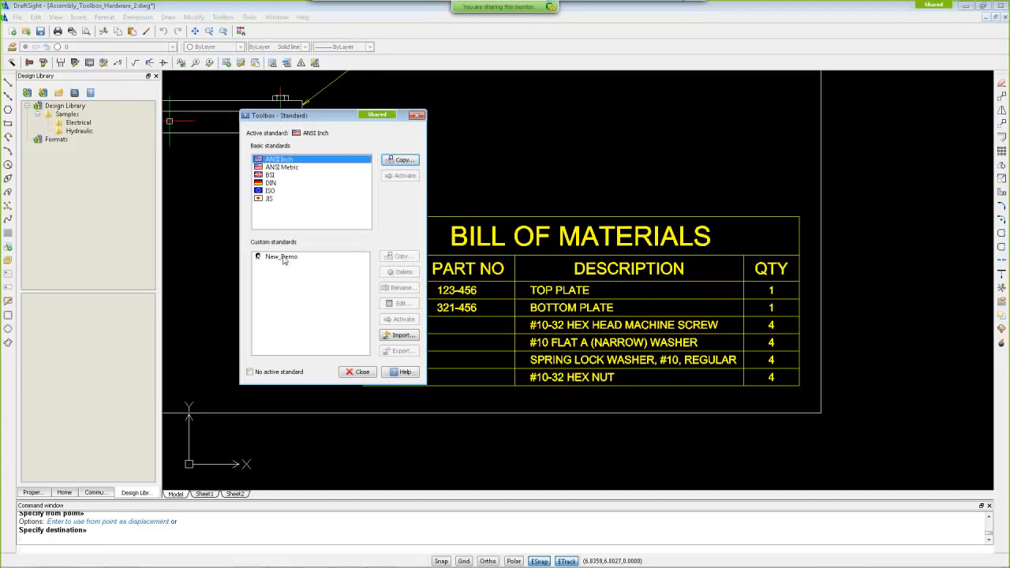
left_click(416, 116)
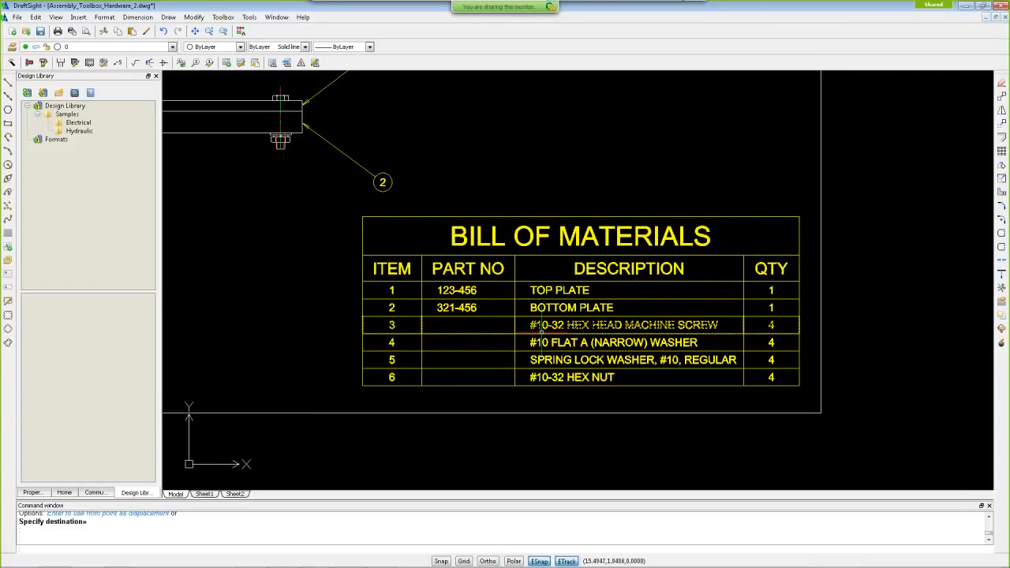
scroll(544, 387, "down", 1)
scroll(399, 332, "up", 1)
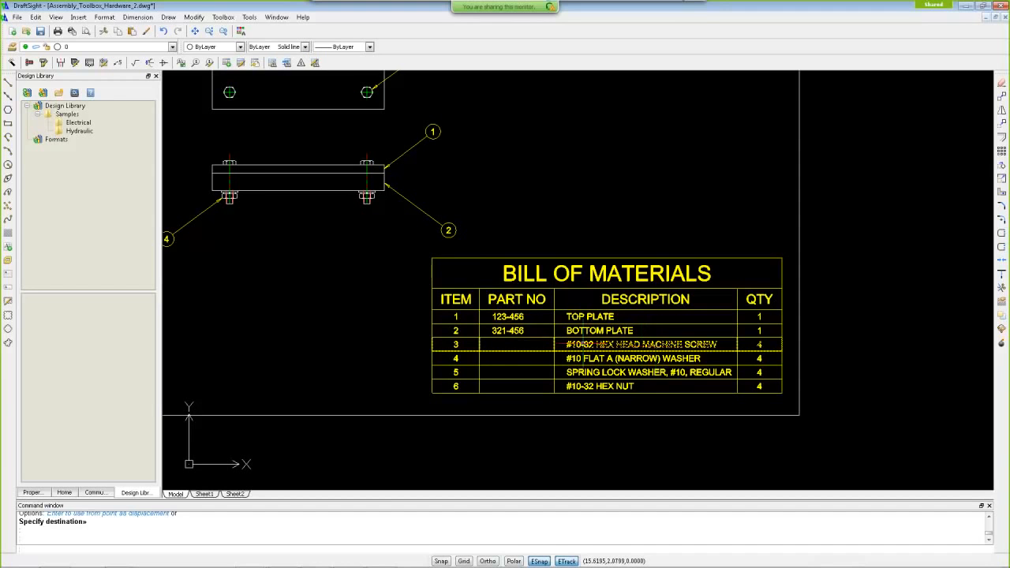
scroll(415, 293, "down", 1)
scroll(414, 294, "up", 1)
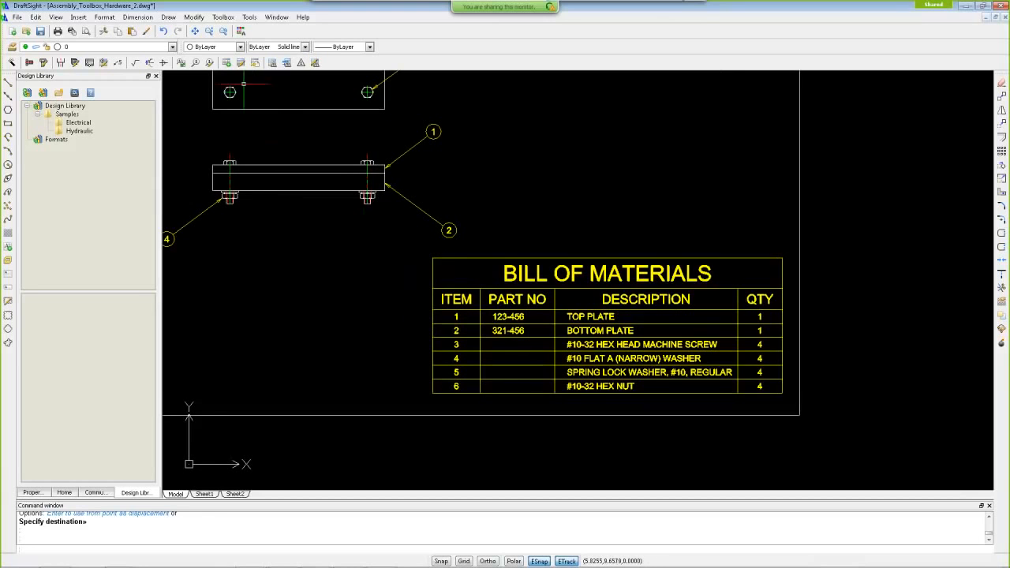
left_click(209, 62)
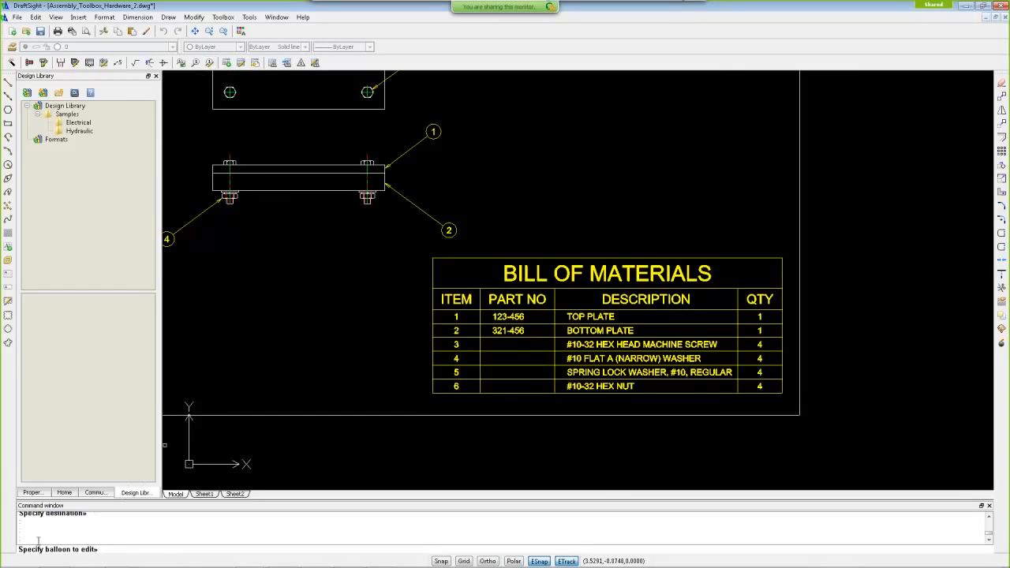
left_click(578, 345)
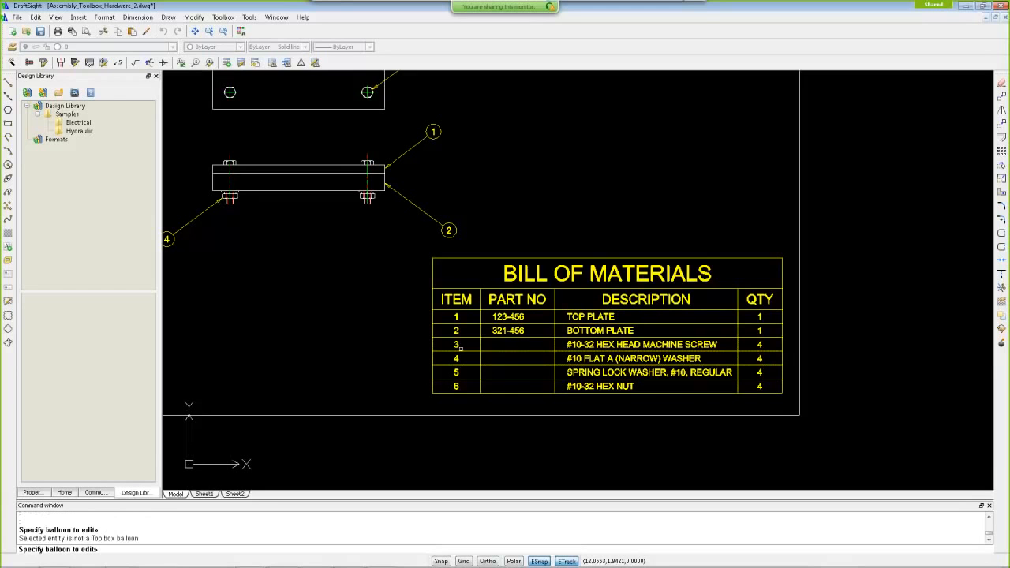
key("Escape")
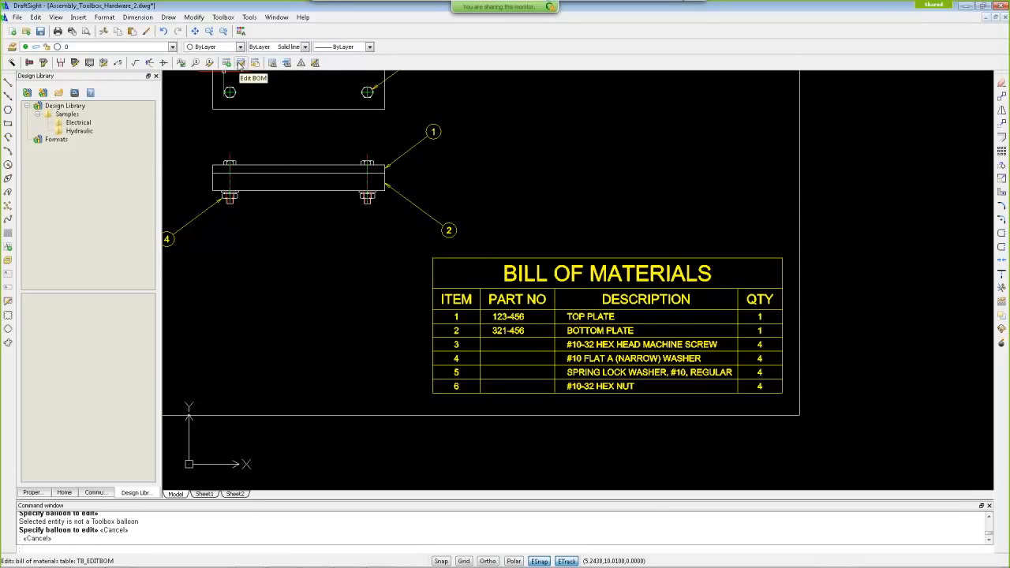
Step: Edit the bill of materials row for the hex head machine screw and set its part number to 222-456
left_click(240, 64)
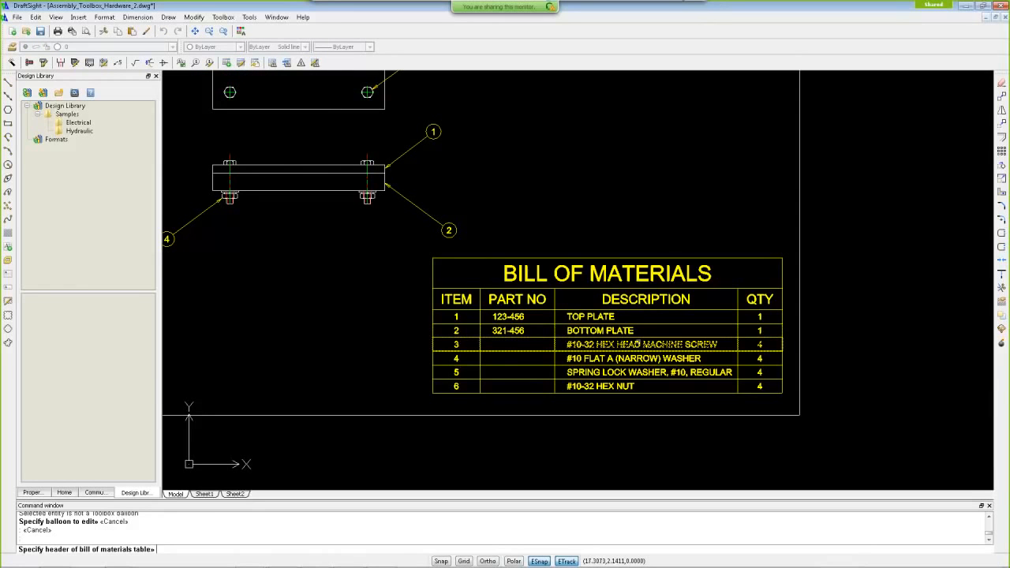
left_click(636, 344)
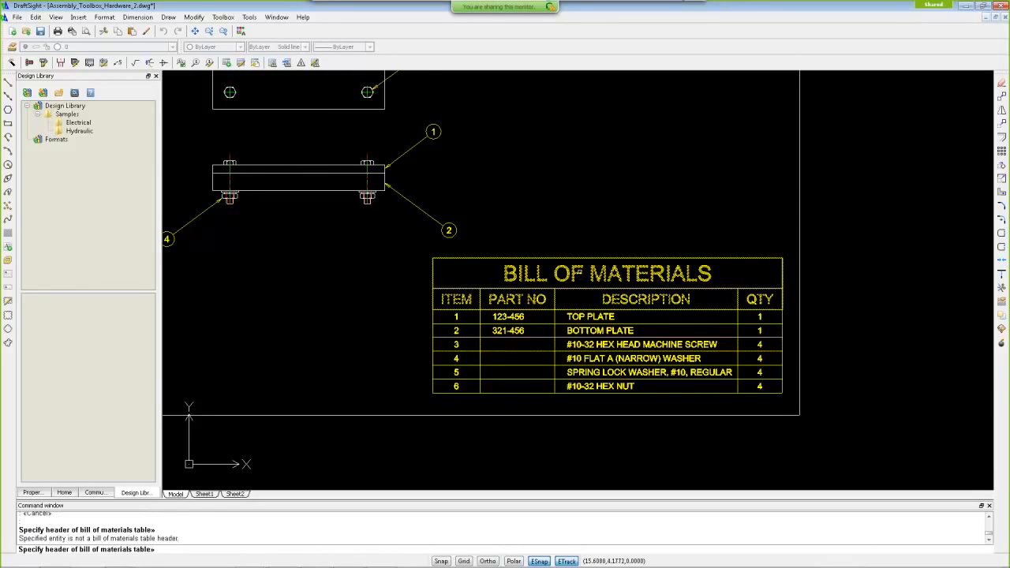
left_click(580, 259)
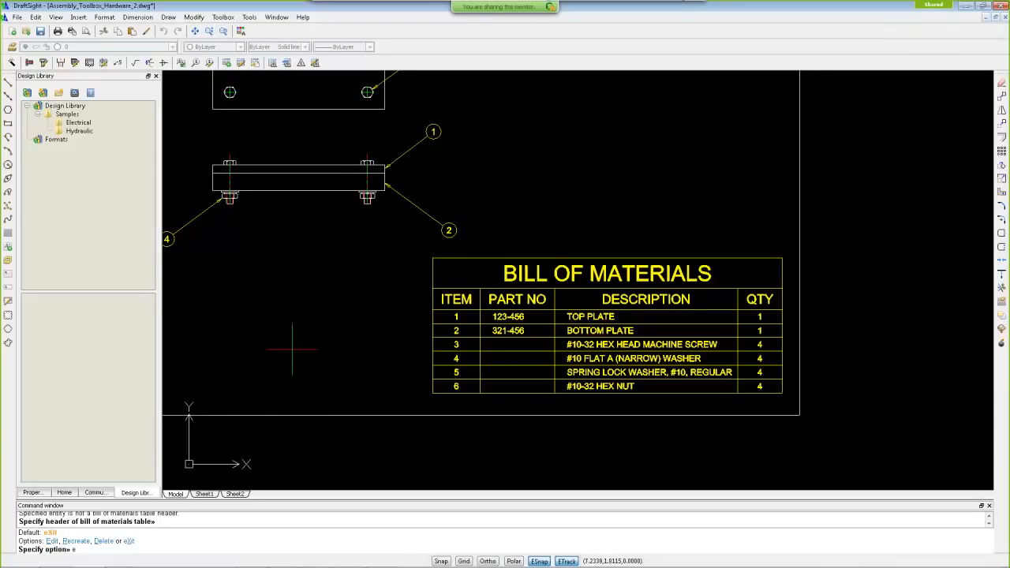
type("e")
key("Return")
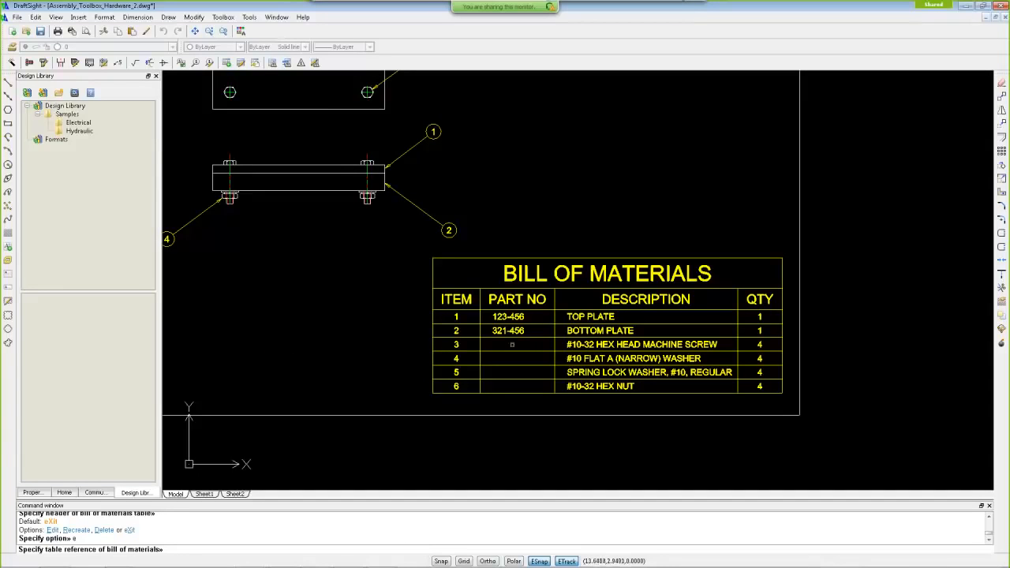
left_click(574, 345)
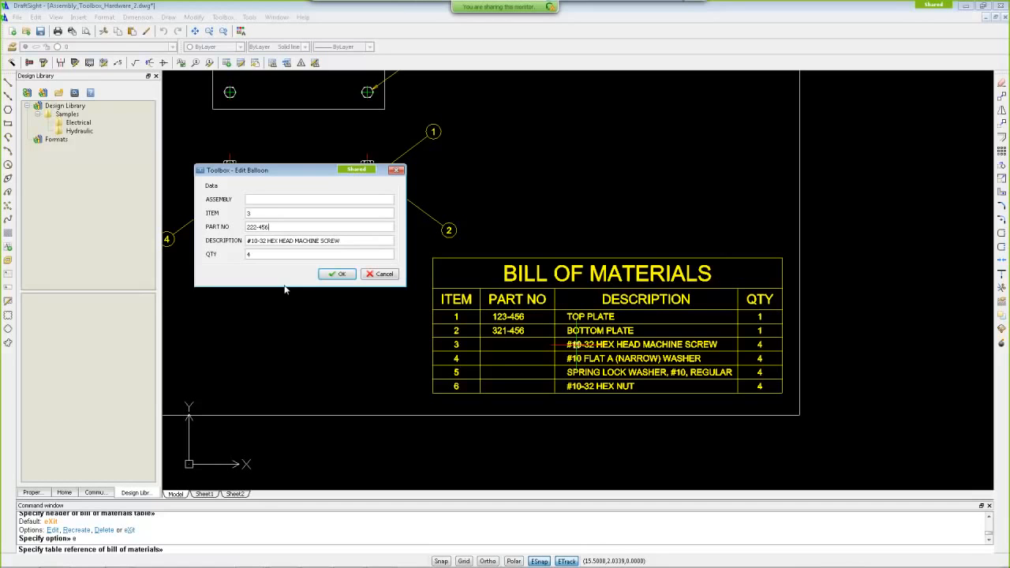
left_click(341, 275)
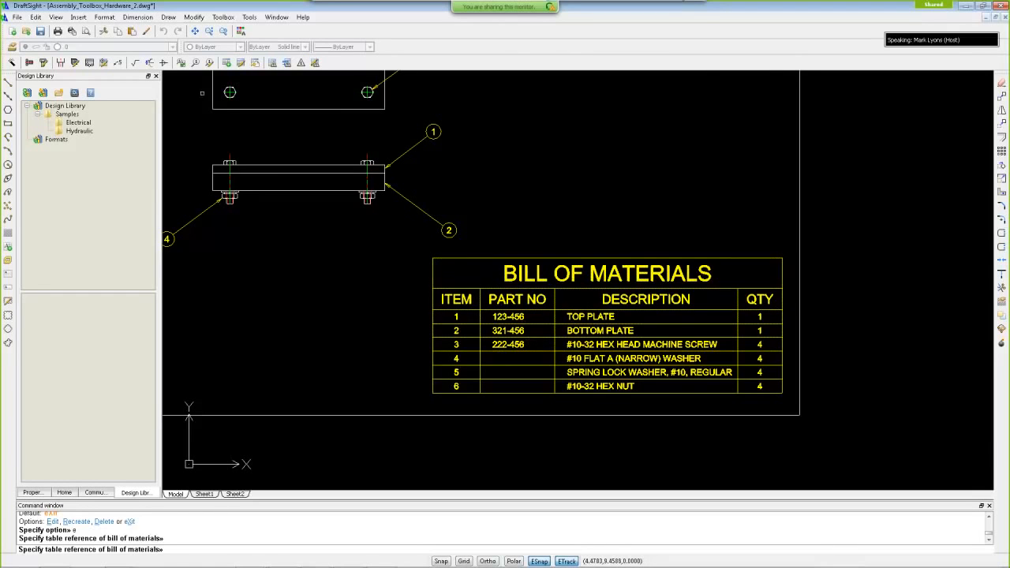
Step: Edit balloon 4 below the side view and set the flat washer's part number to 333-456
left_click(210, 63)
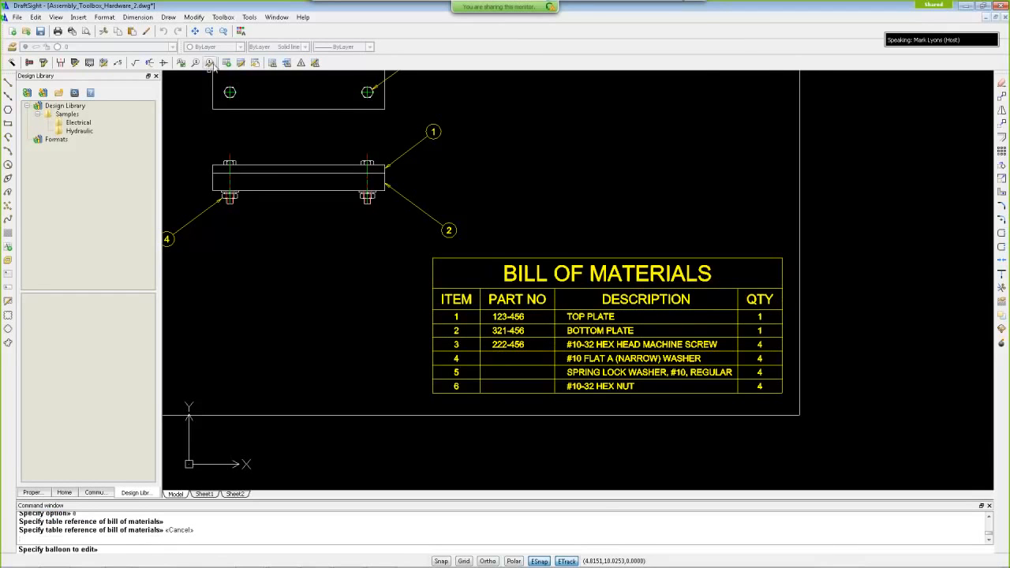
scroll(191, 190, "down", 2)
middle_click_drag(190, 217, 226, 219)
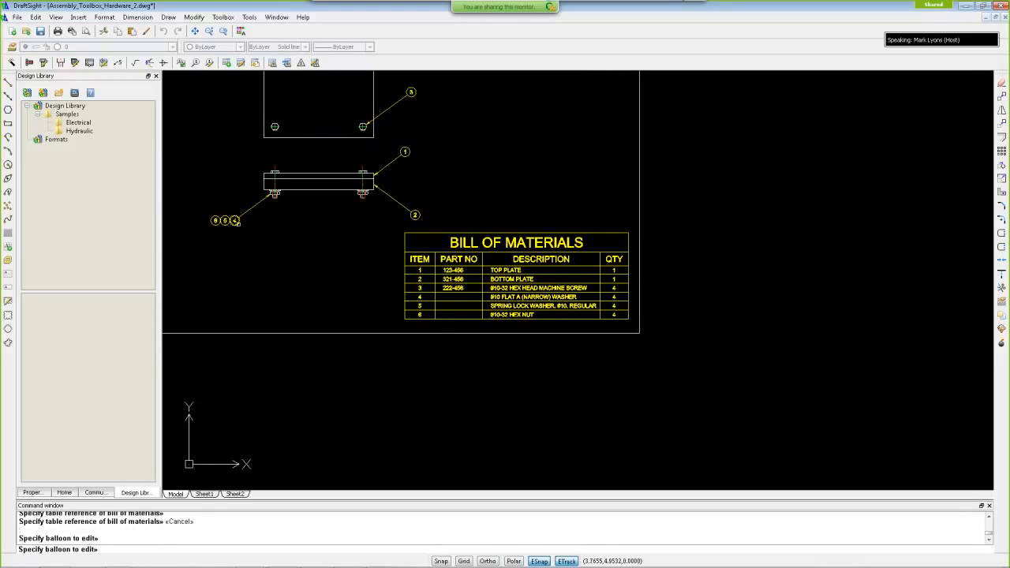
left_click(234, 221)
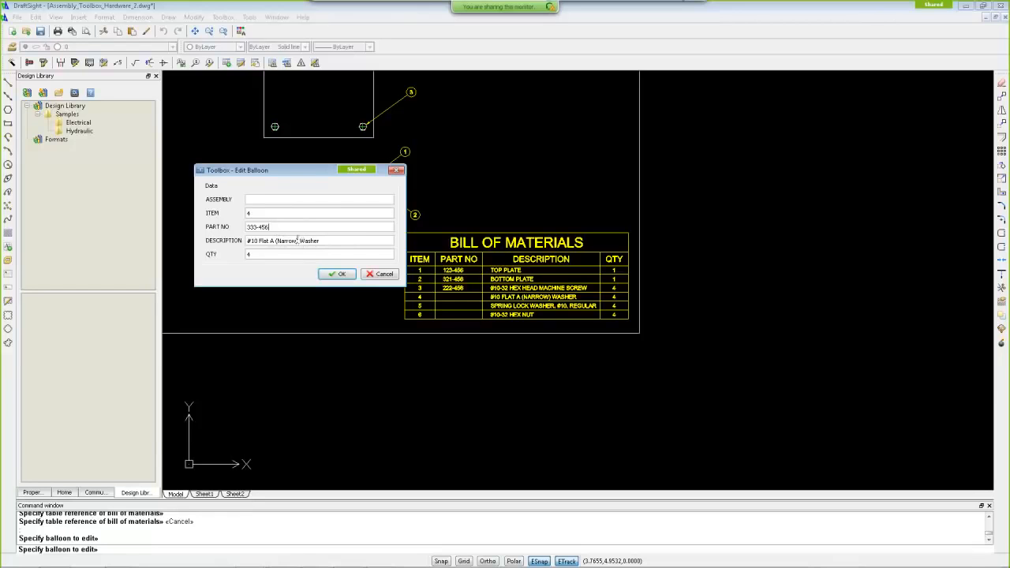
left_click_drag(320, 241, 271, 241)
left_click(338, 274)
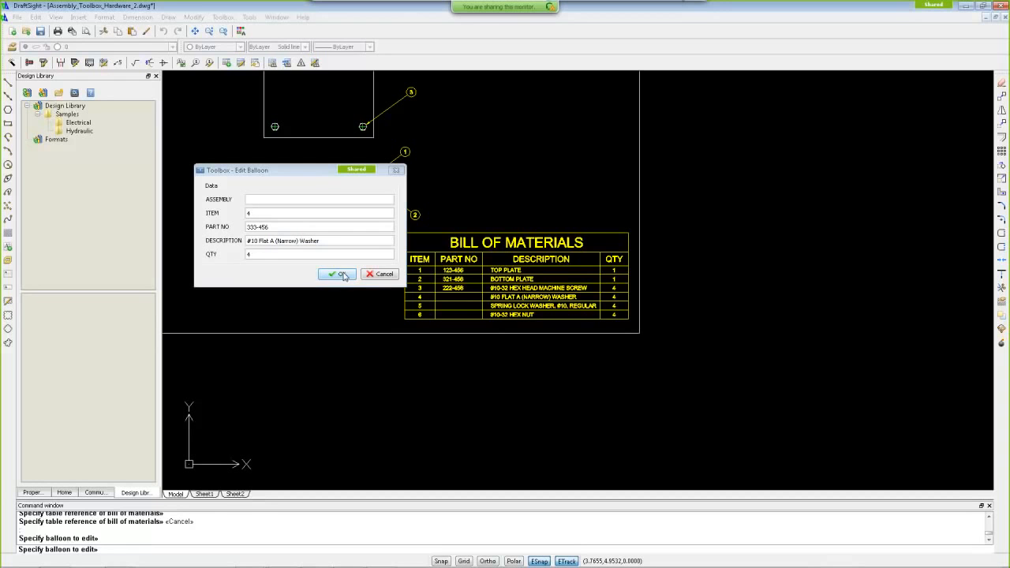
left_click(342, 275)
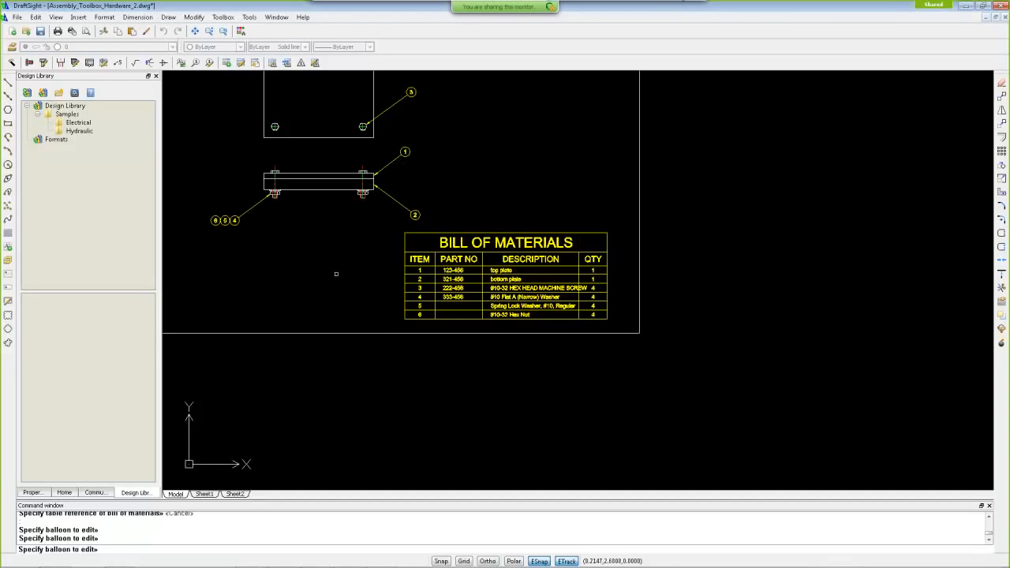
Step: Open the drawing TOP_PLATE.dwg from the Draftsight_Demo_Drawings folder
scroll(489, 303, "up", 5)
scroll(434, 287, "down", 3)
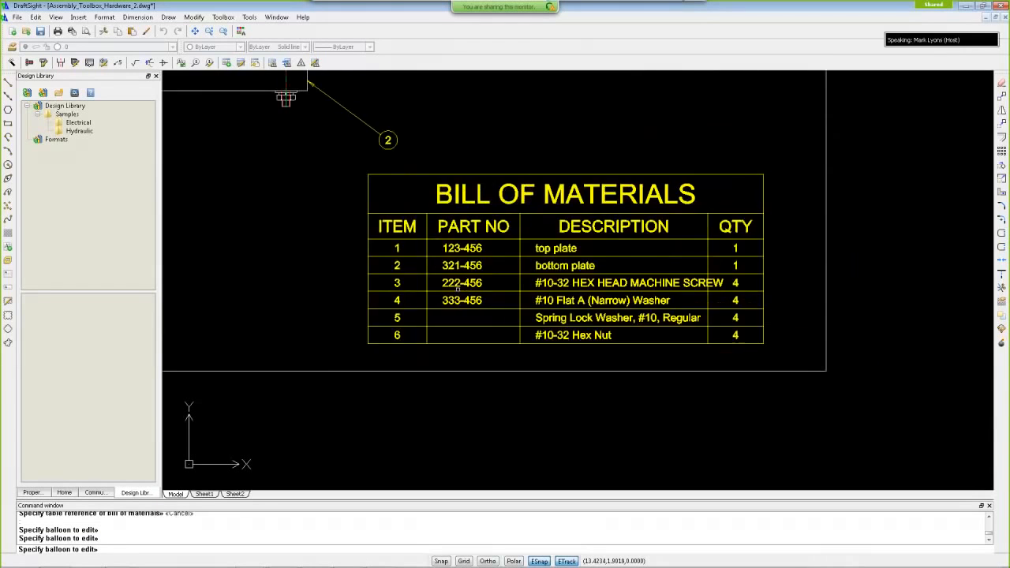
scroll(362, 272, "down", 4)
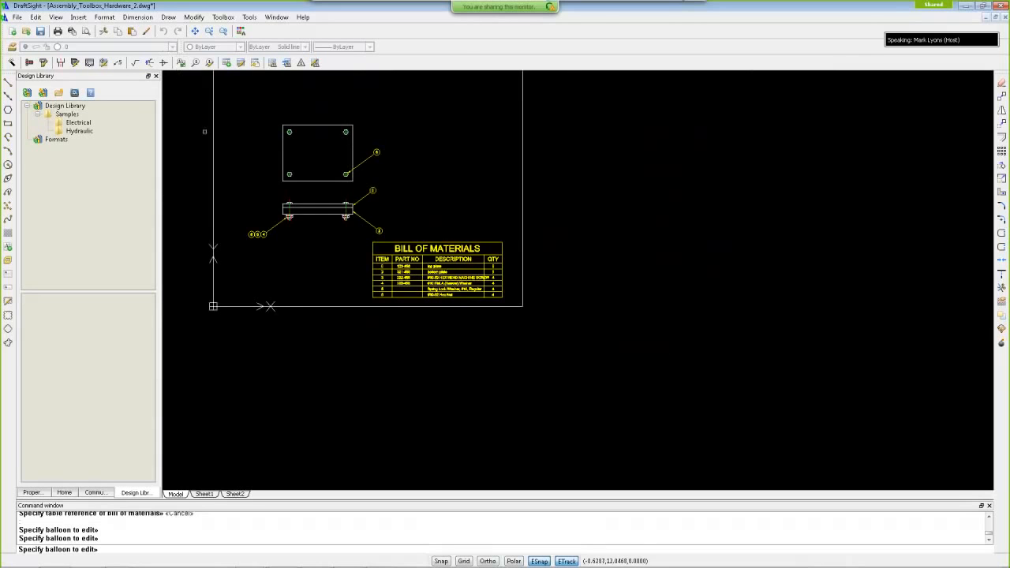
scroll(234, 174, "down", 2)
mouse_move(234, 174)
middle_mouse_down()
mouse_move(363, 194)
mouse_move(334, 246)
middle_mouse_up()
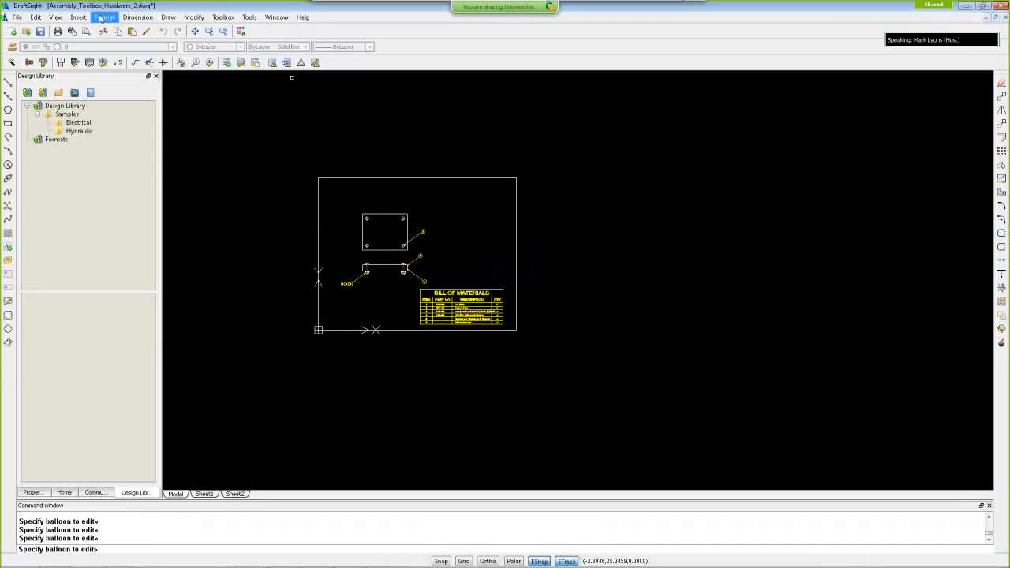
left_click(26, 32)
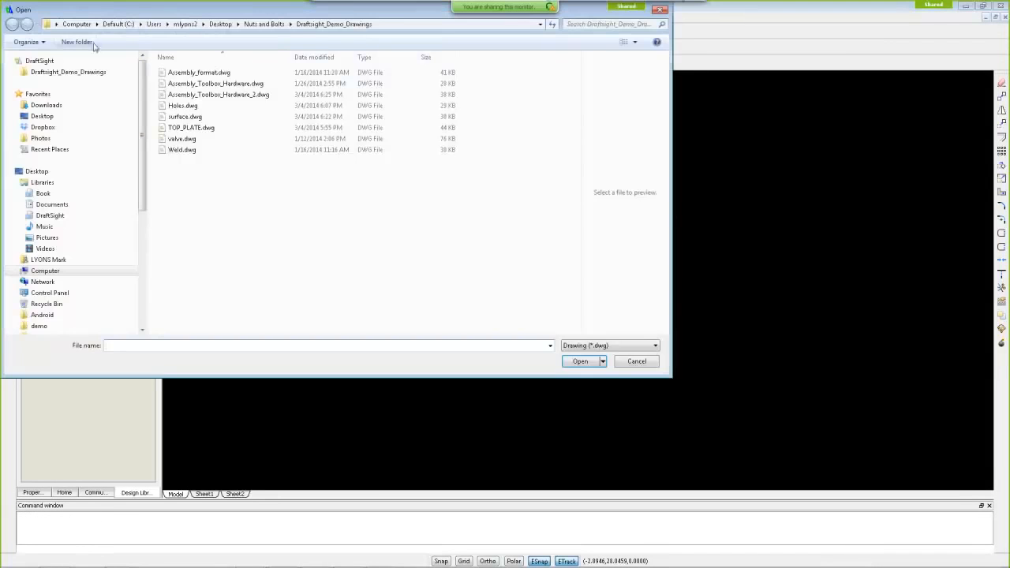
left_click(186, 129)
left_click(578, 361)
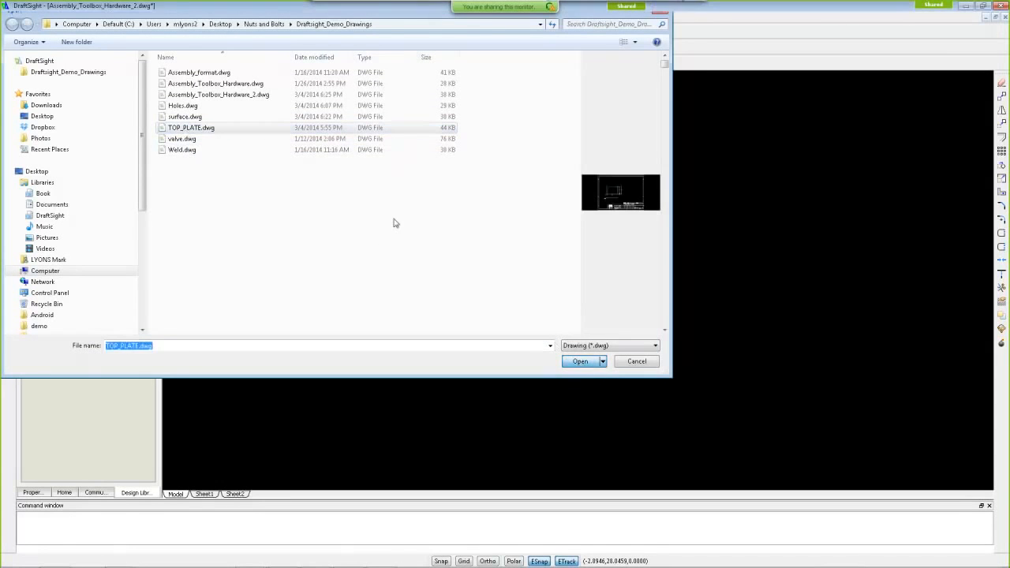
Step: Dismiss the Sync up calendar reminder covering the top plate drawing
scroll(397, 226, "up", 5)
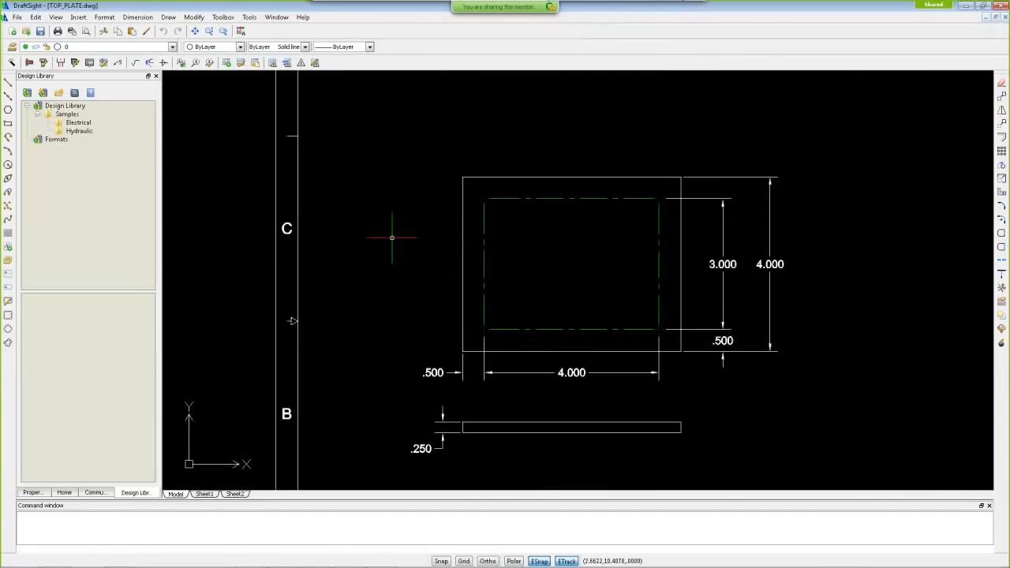
middle_click_drag(624, 317, 510, 259)
scroll(490, 218, "up", 4)
scroll(484, 222, "down", 1)
scroll(484, 222, "down", 1)
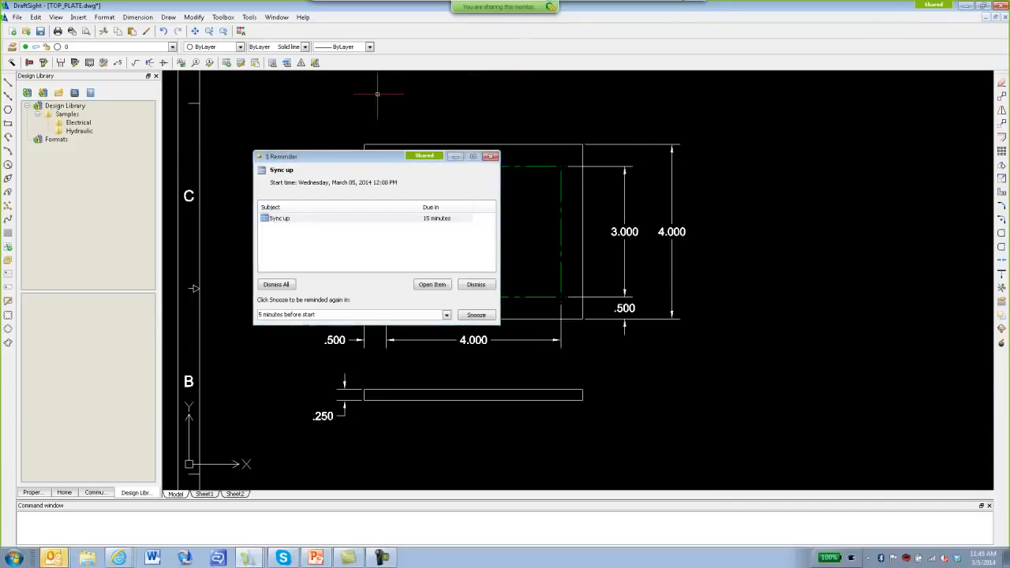
left_click(476, 286)
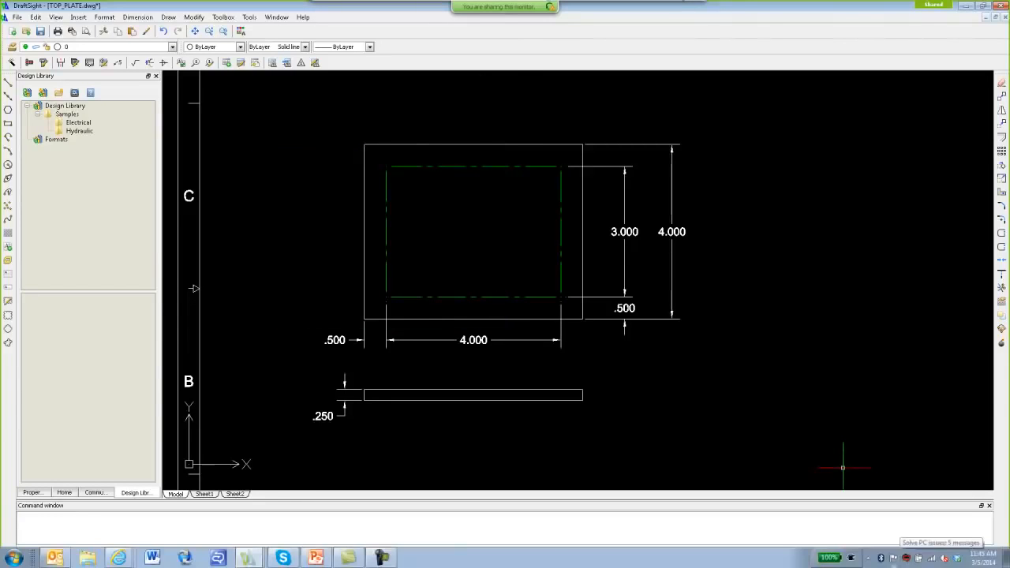
Step: Set up an ANSI Inch #10 number-drill thru hole, picking the 0.25 material thickness from the side view's right end
left_click(60, 66)
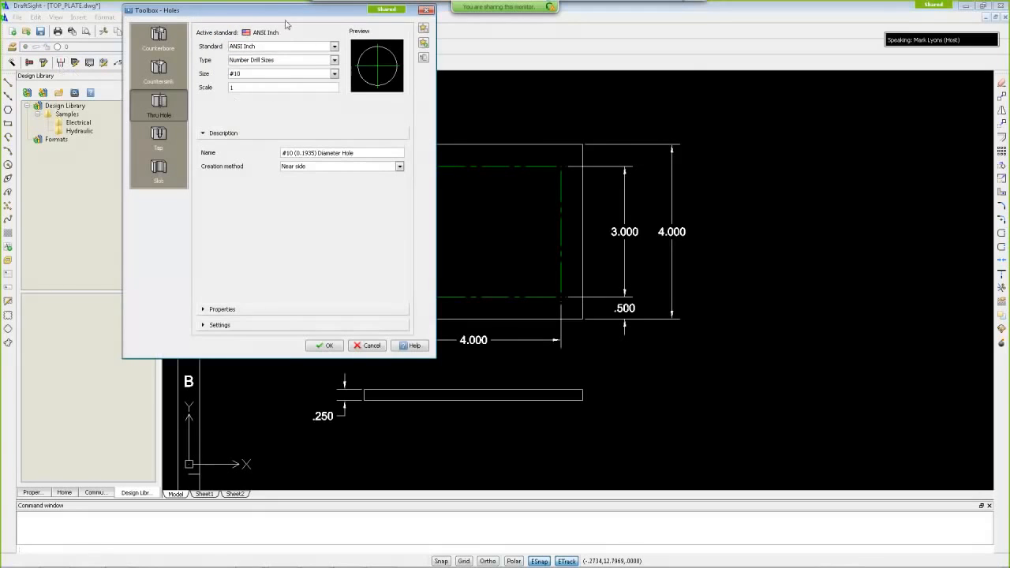
left_click_drag(299, 10, 307, 82)
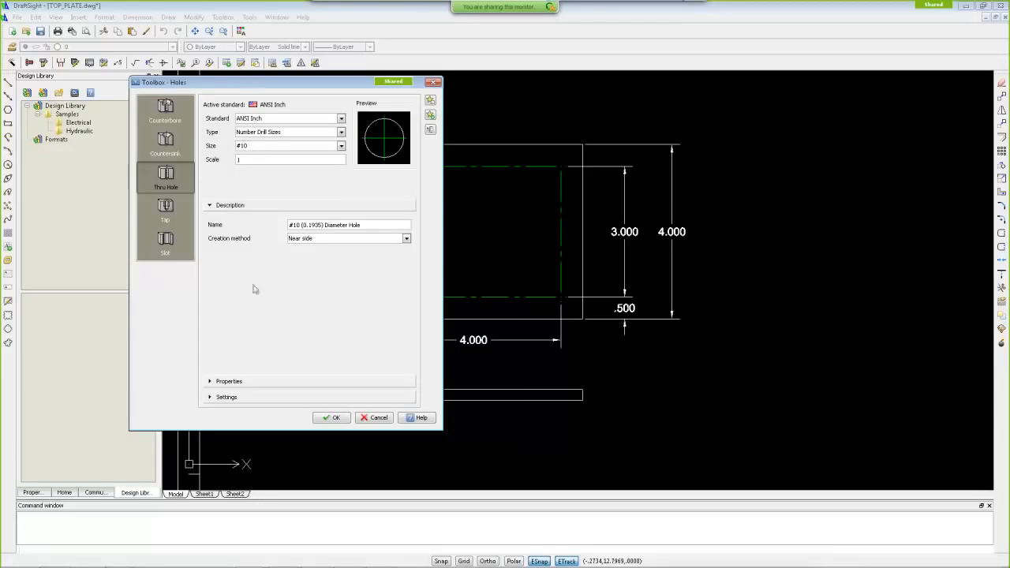
left_click(227, 382)
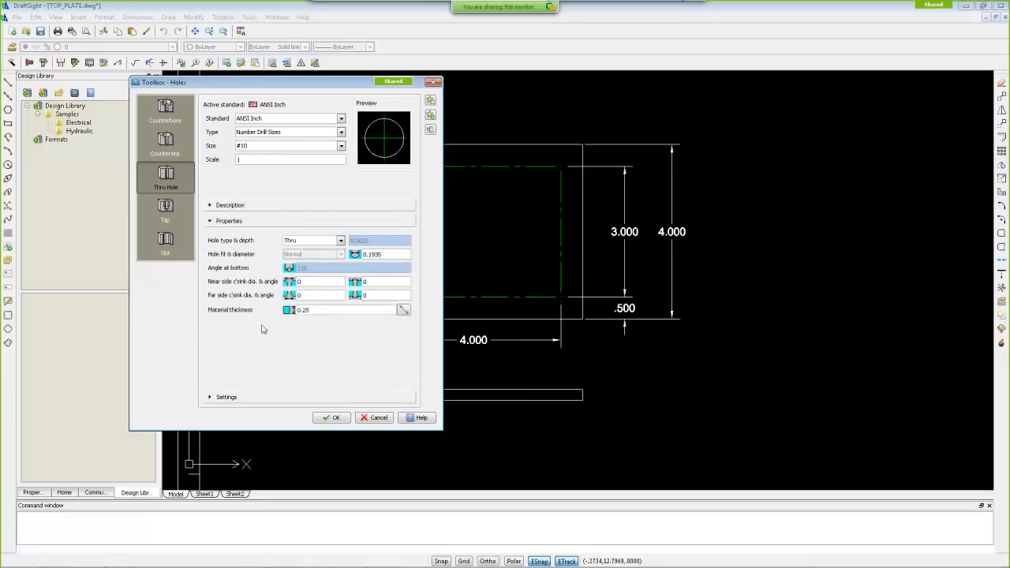
left_click(403, 310)
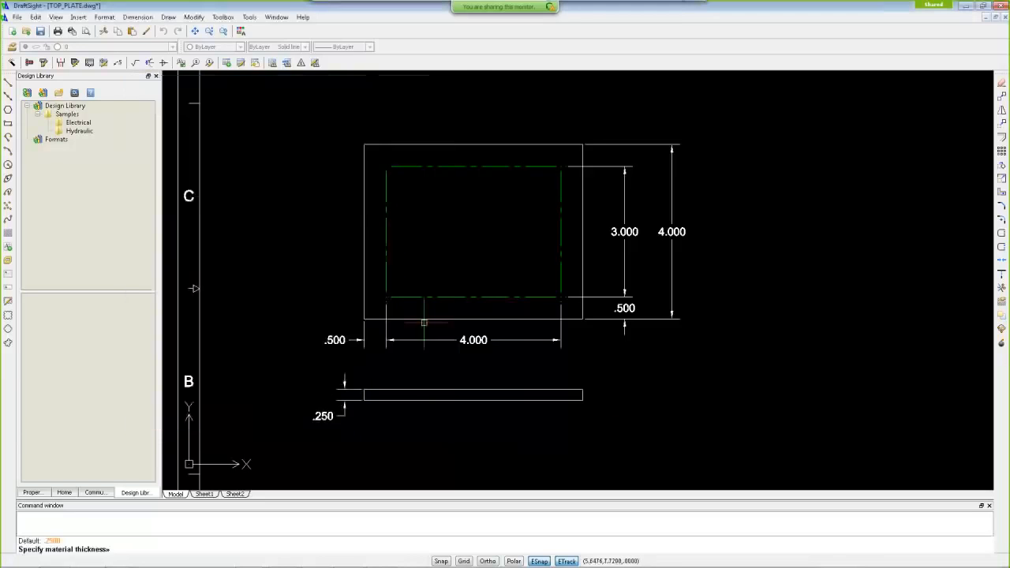
left_click(583, 389)
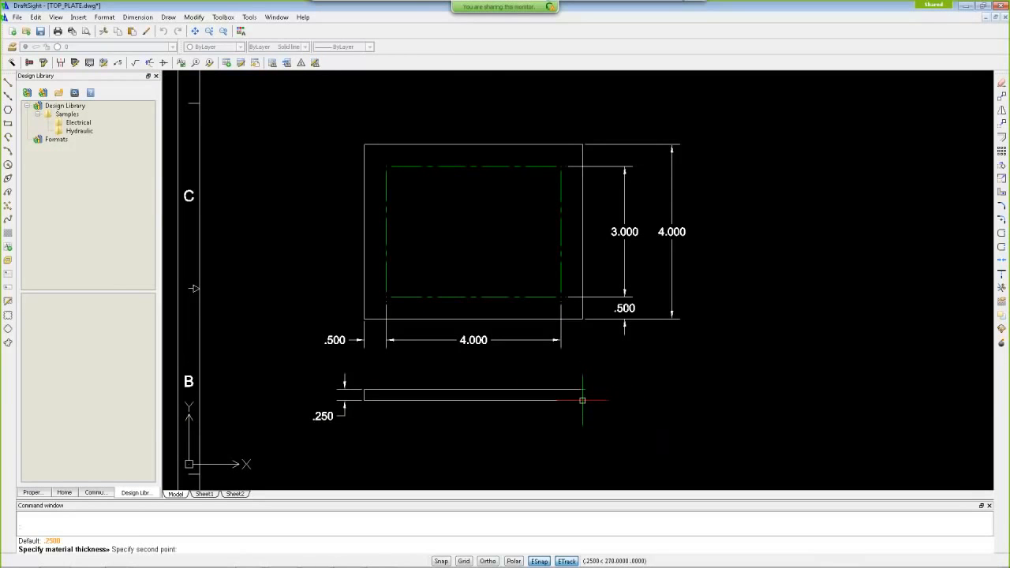
left_click(581, 398)
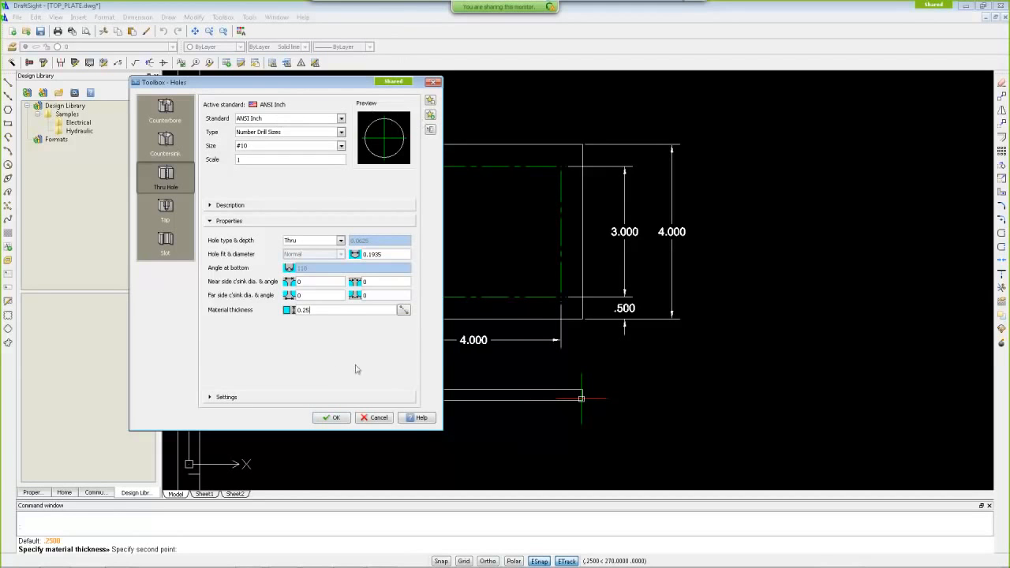
left_click(337, 418)
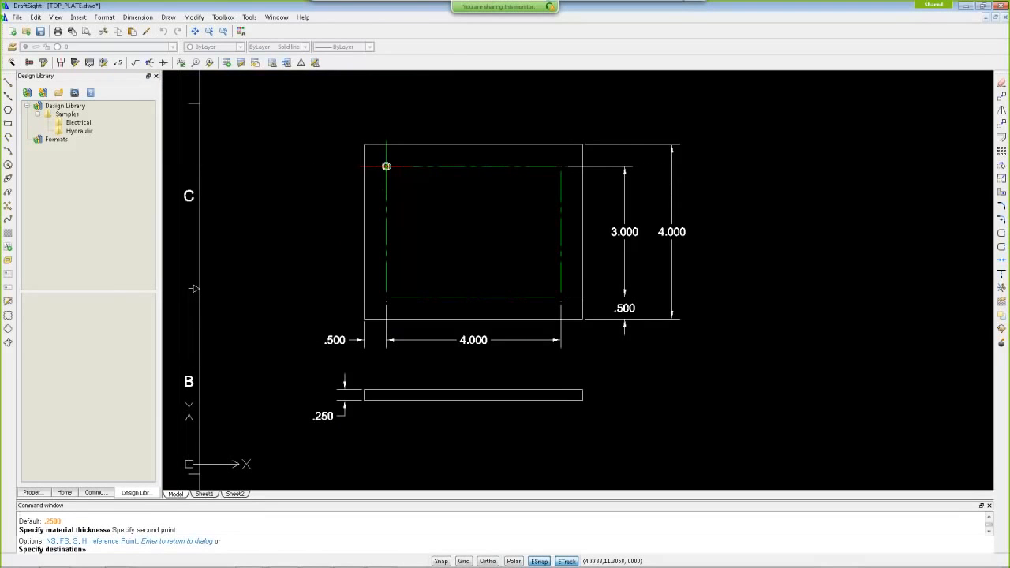
Step: Place #10 thru holes at the upper-left, upper-right and lower-right corners of the top plate's centerline rectangle
left_click(386, 166)
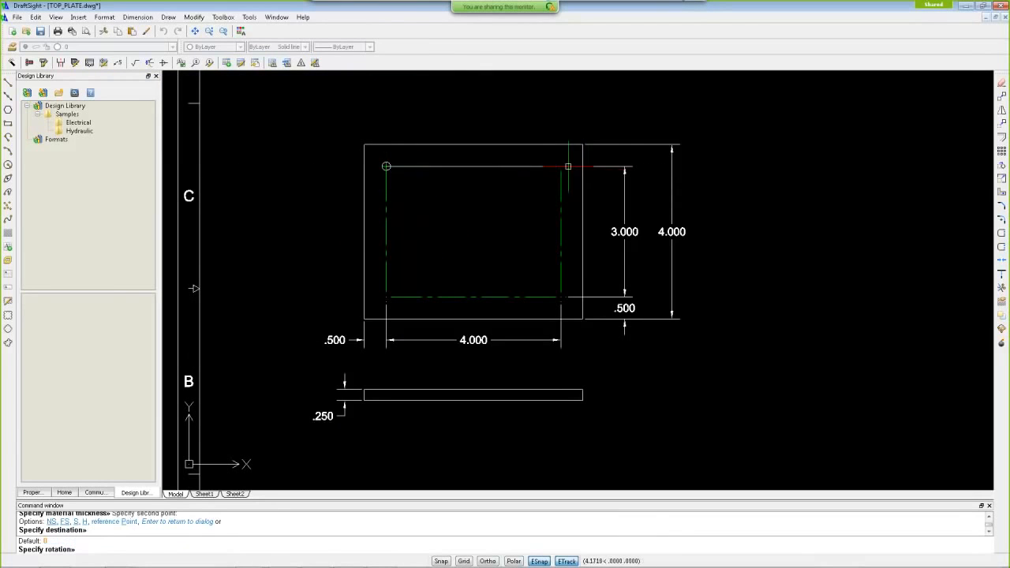
scroll(569, 166, "up", 4)
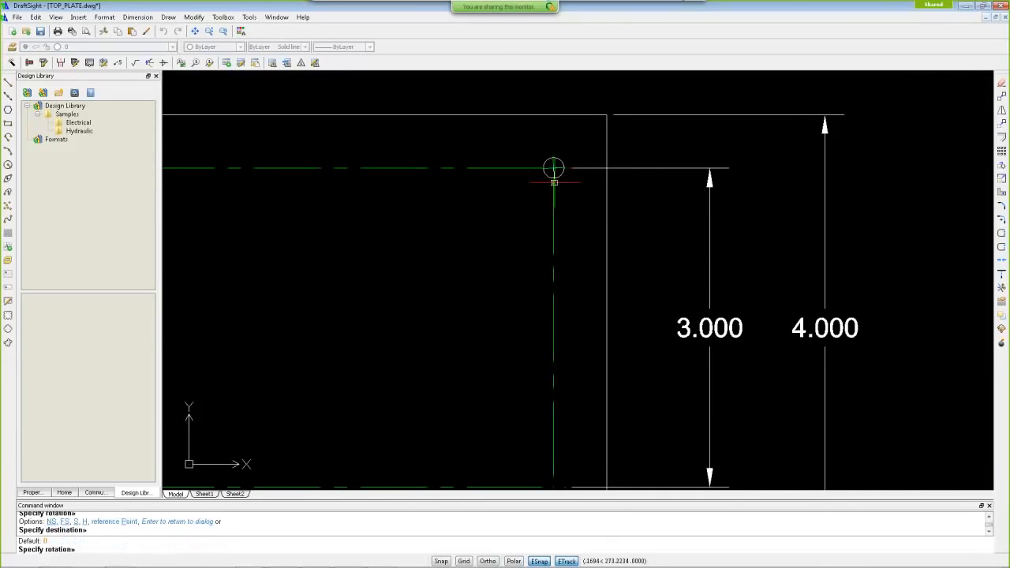
scroll(555, 181, "down", 6)
scroll(549, 268, "up", 1)
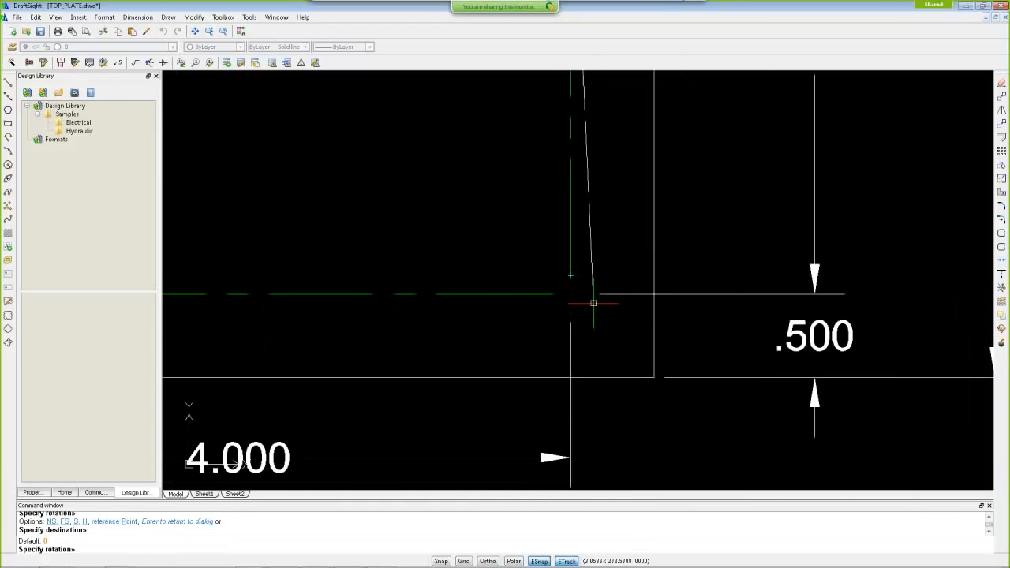
left_click(570, 295)
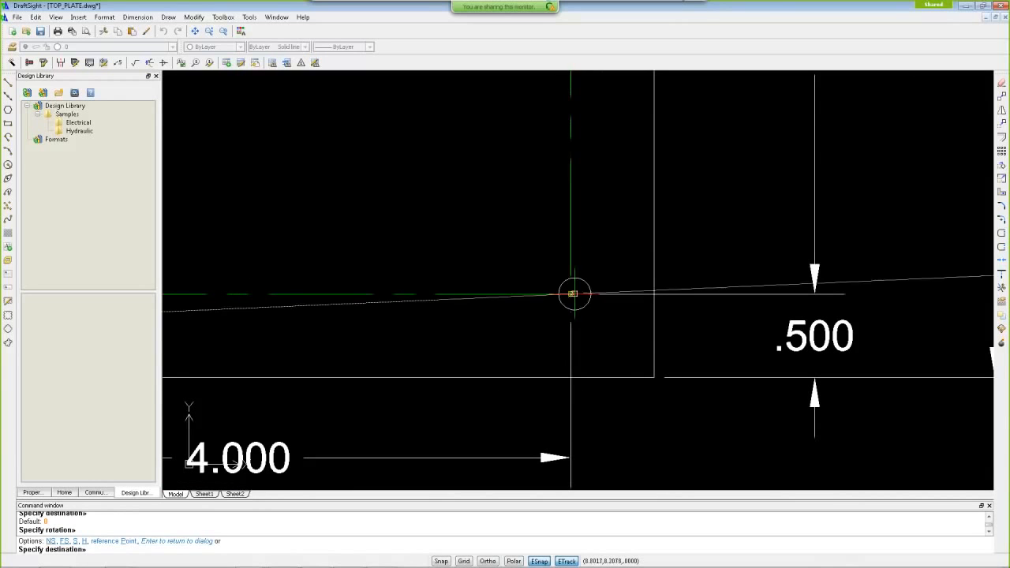
left_click(571, 294)
scroll(417, 277, "down", 3)
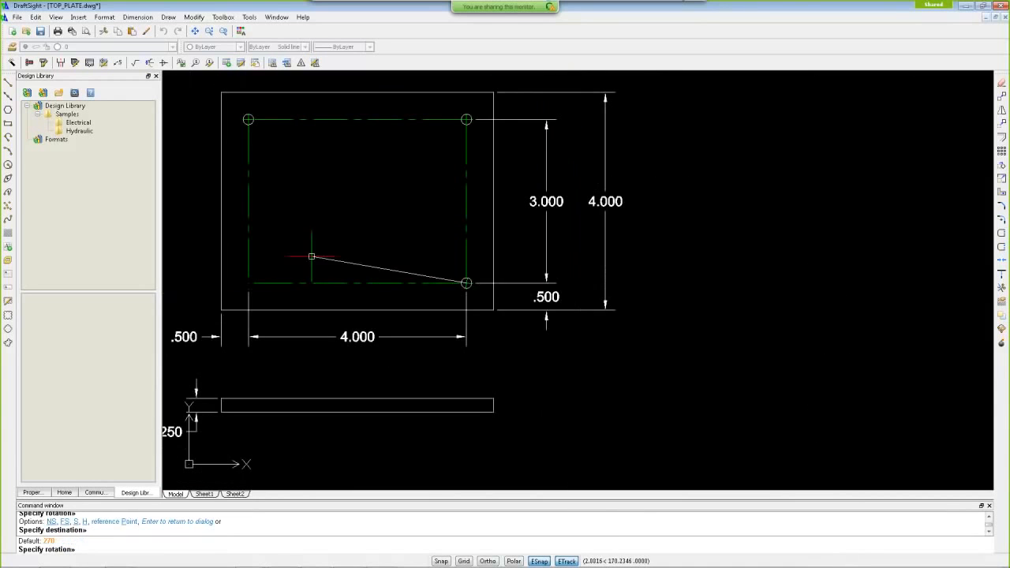
left_click(357, 283)
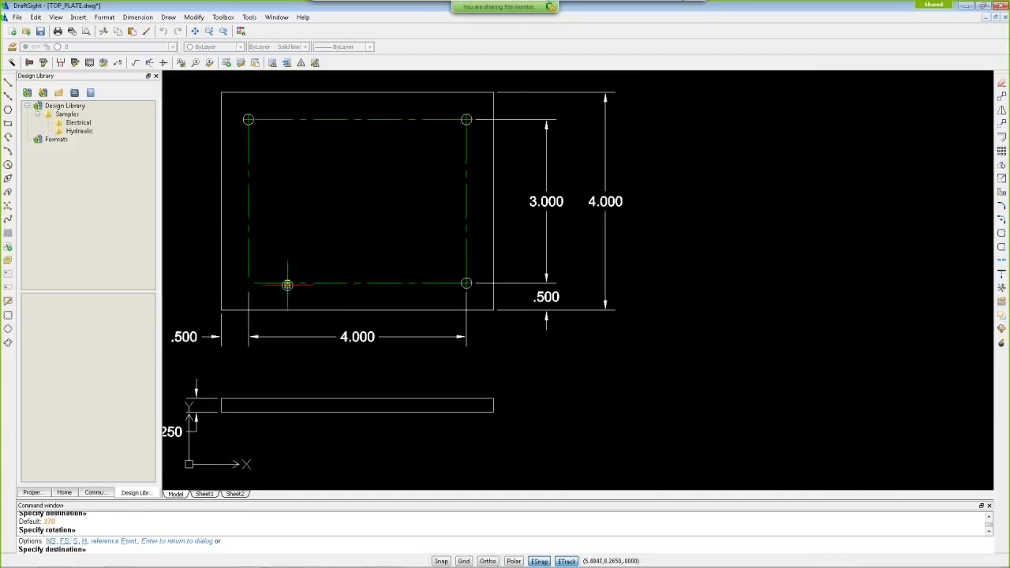
Step: Place the last #10 thru hole at the centerline rectangle's lower-left corner and end hole insertion
left_click(248, 283)
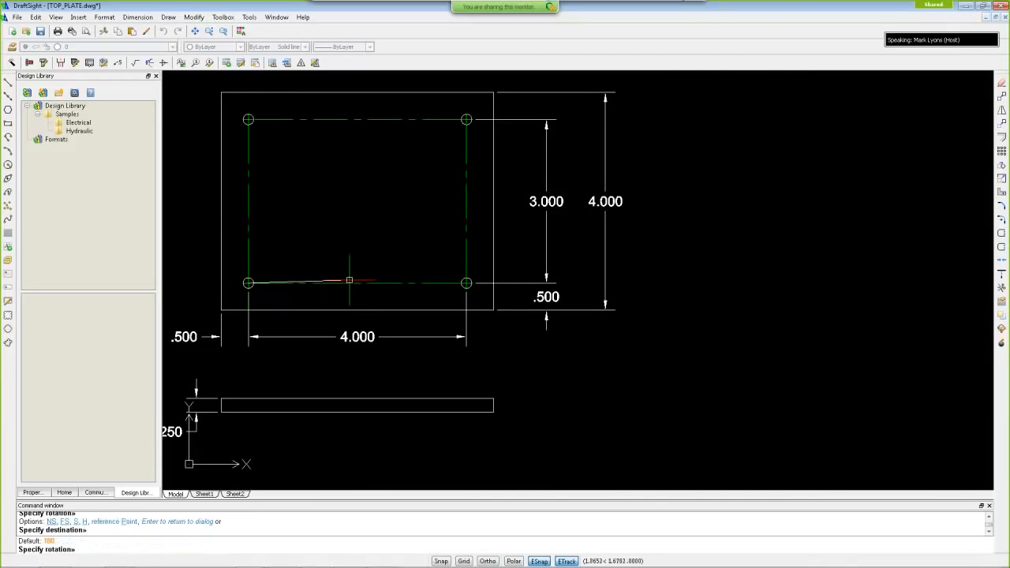
left_click(358, 282)
scroll(368, 233, "down", 2)
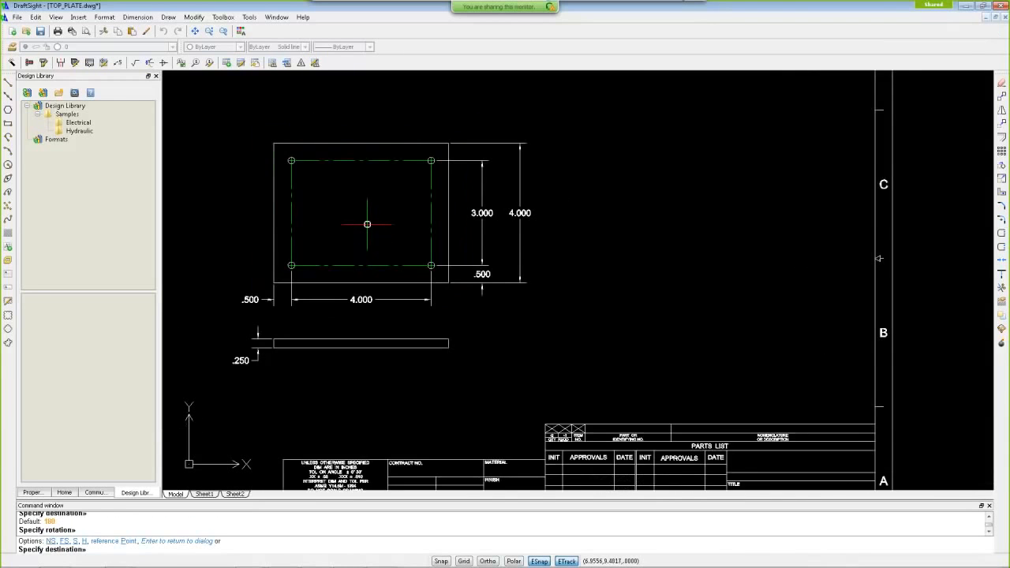
key("Escape")
key("Escape")
key("Escape")
Step: Configure a Symbols hole callout with leading zeros, no trailing zeros, 3 decimal places and hole counting
mouse_move(374, 210)
middle_mouse_down()
mouse_move(425, 230)
mouse_move(402, 226)
mouse_move(411, 248)
middle_mouse_up()
scroll(407, 229, "up", 2)
scroll(365, 198, "down", 2)
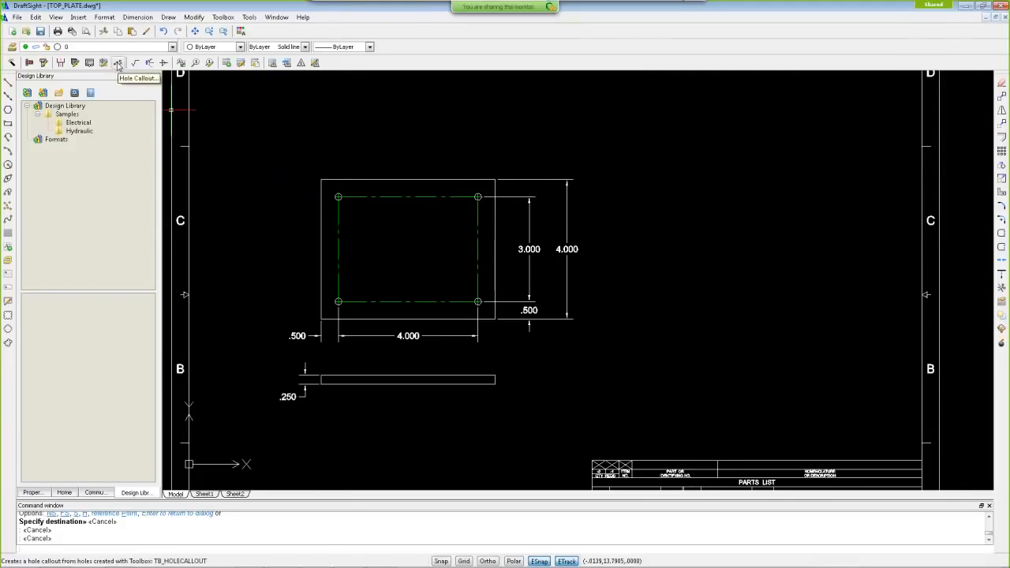
left_click(117, 63)
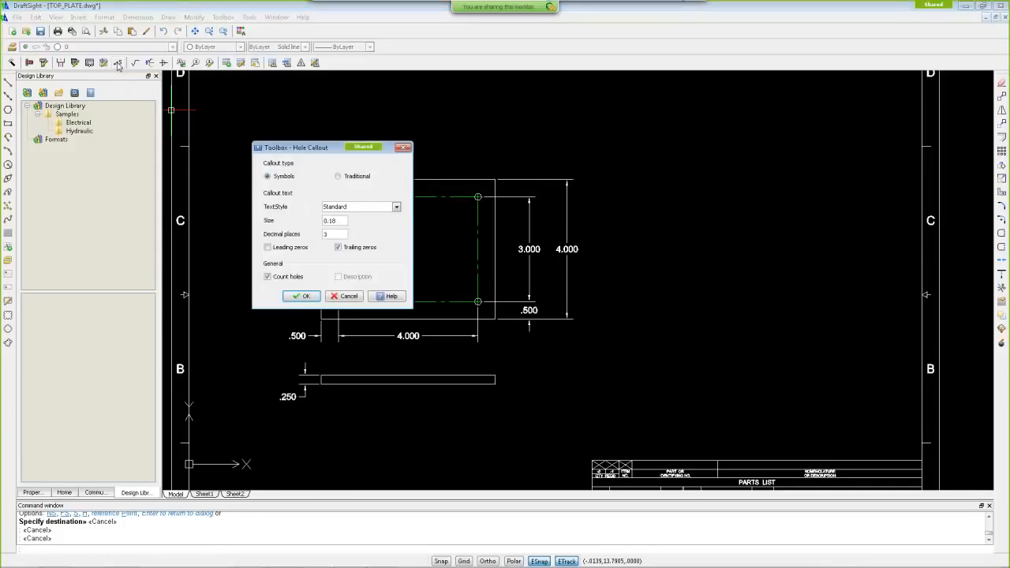
left_click_drag(302, 149, 223, 149)
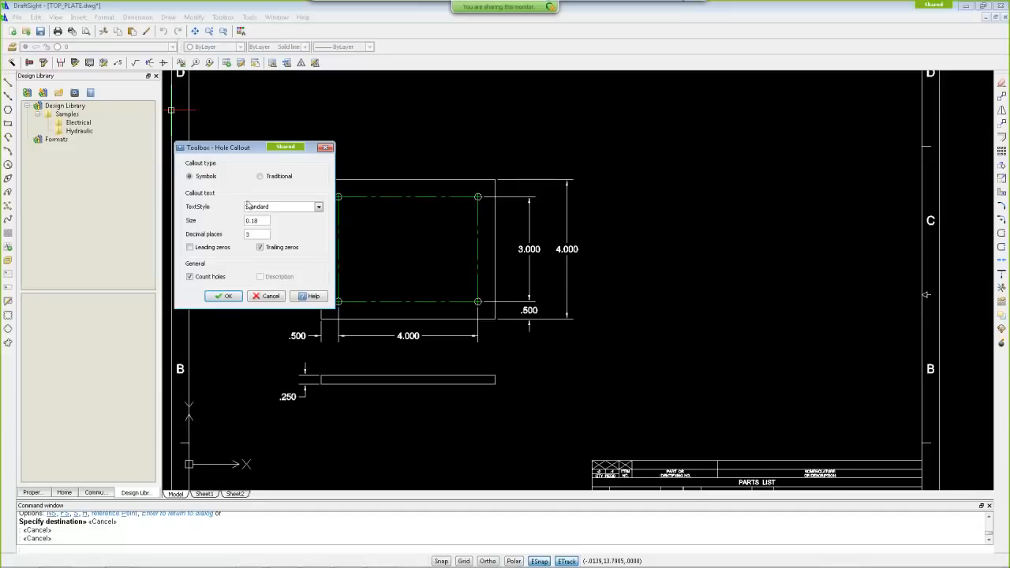
left_click(190, 247)
left_click(261, 248)
type("3")
left_click_drag(253, 147, 228, 106)
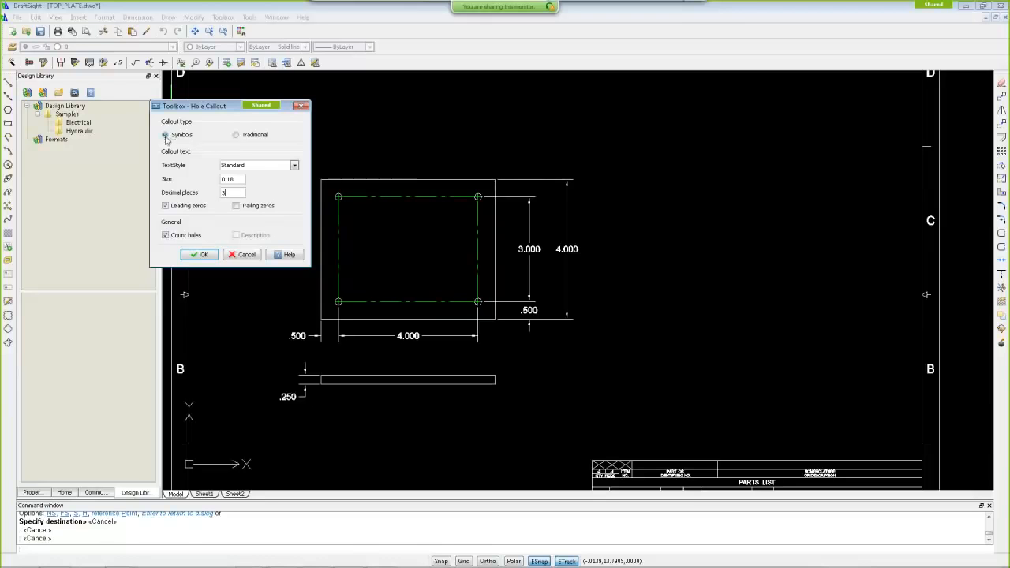
left_click(202, 255)
Step: Add the hole callout to the top plate's upper-left hole, with its leader running up and right to above the plate
scroll(338, 217, "up", 5)
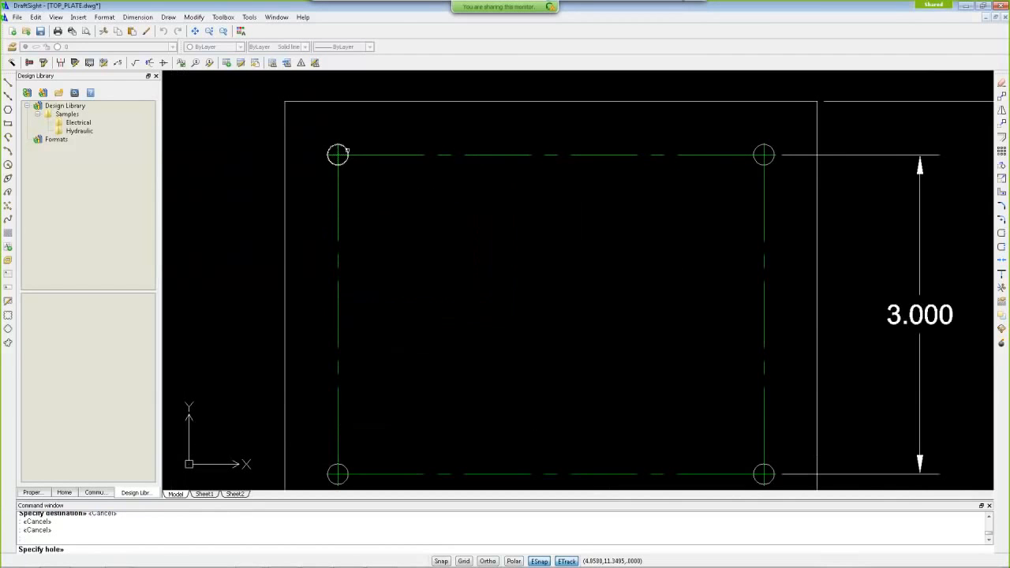
left_click(347, 149)
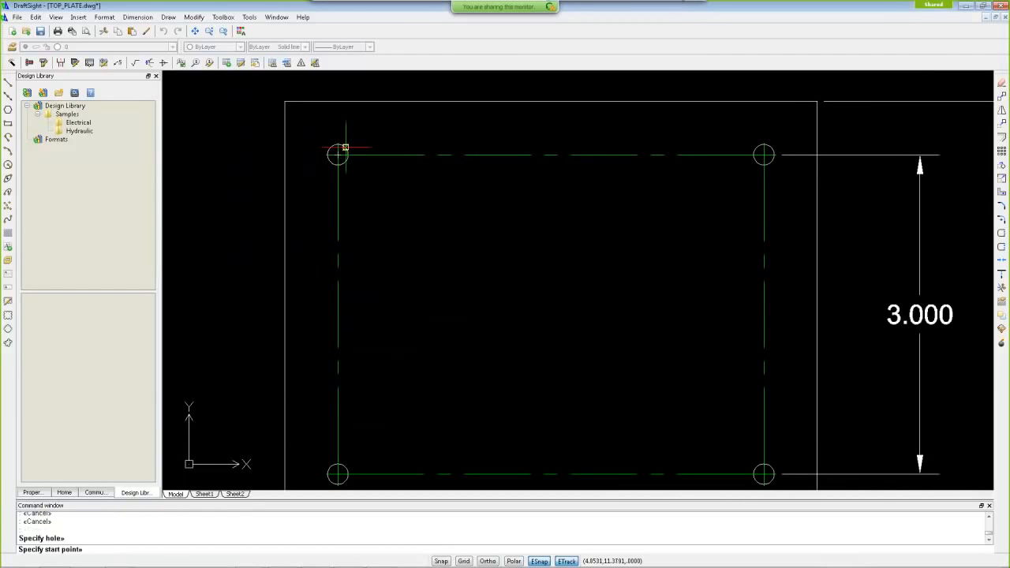
left_click(345, 148)
scroll(347, 143, "down", 6)
middle_click_drag(383, 136, 361, 200)
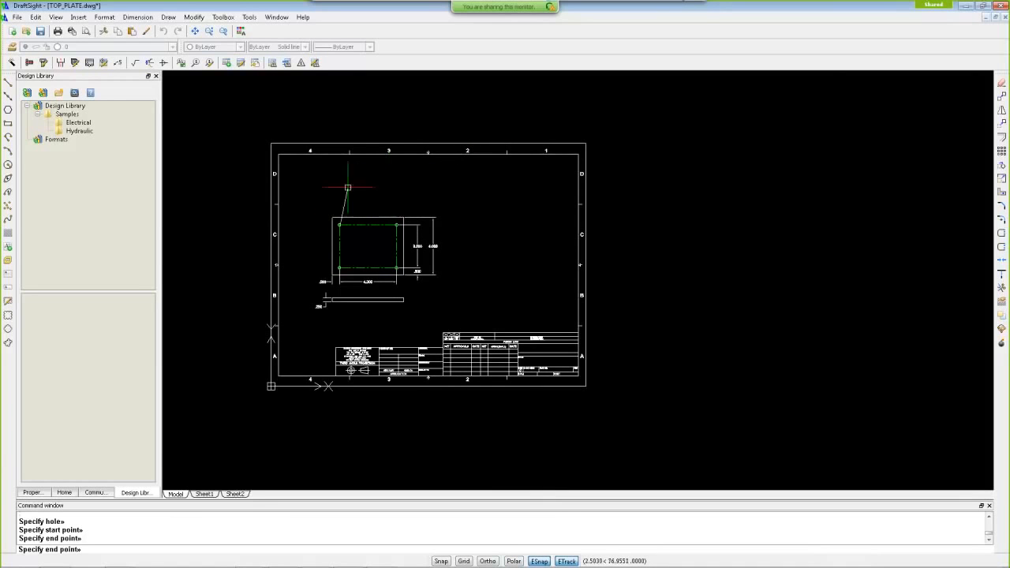
scroll(338, 222, "up", 5)
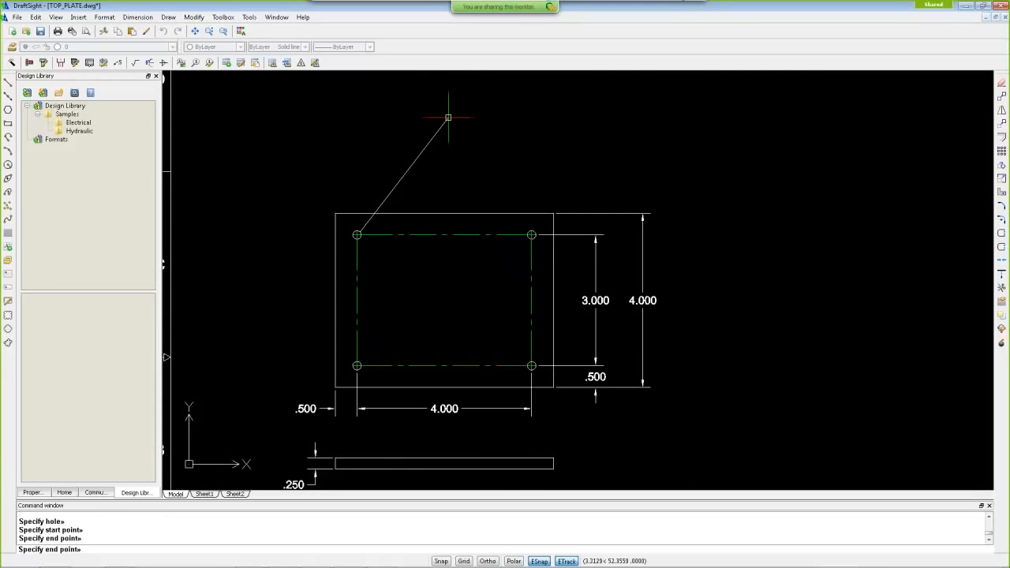
left_click(447, 118)
scroll(497, 146, "up", 3)
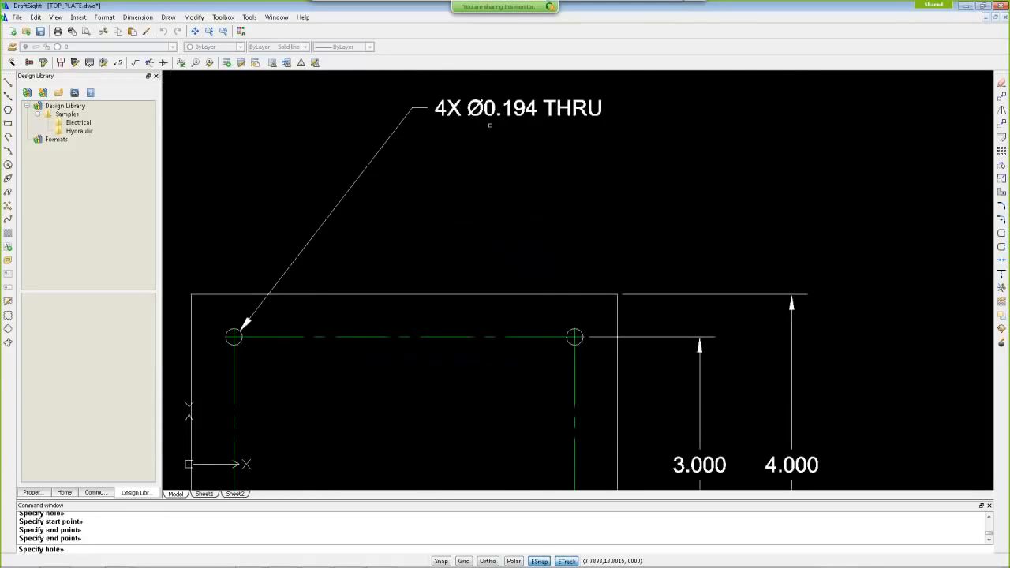
scroll(532, 177, "down", 2)
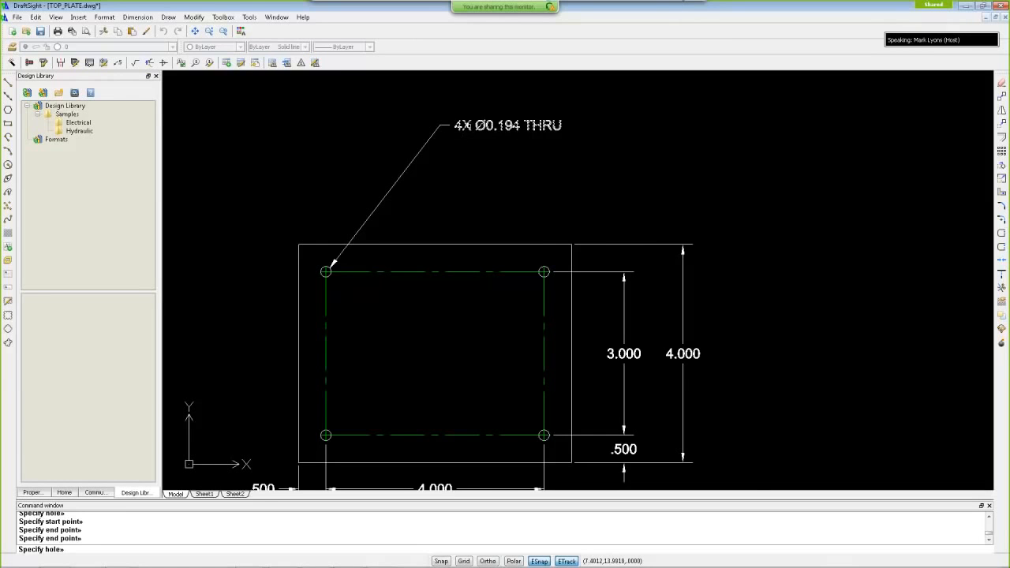
scroll(470, 128, "down", 2)
scroll(491, 134, "down", 1)
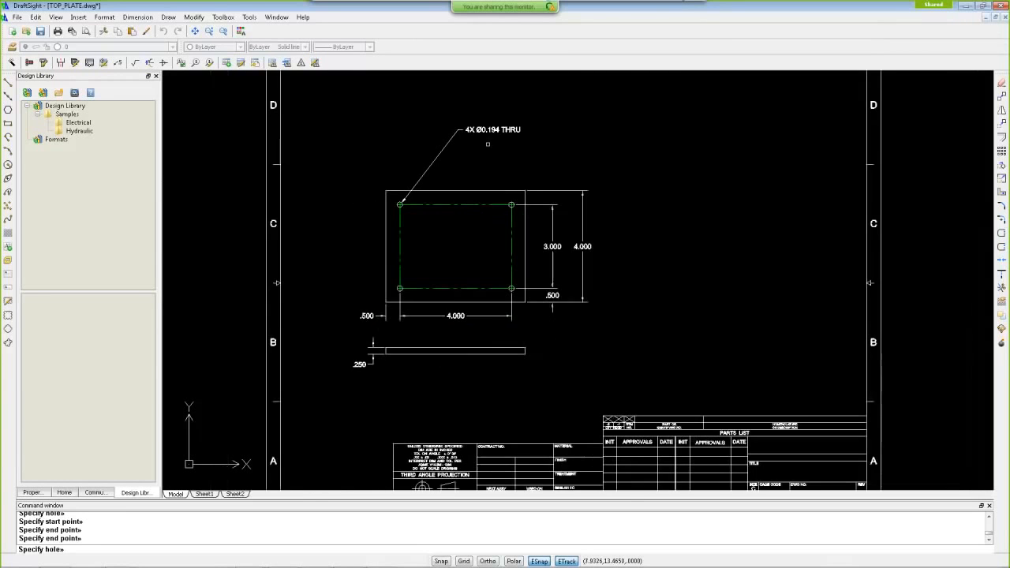
middle_click_drag(501, 167, 489, 145)
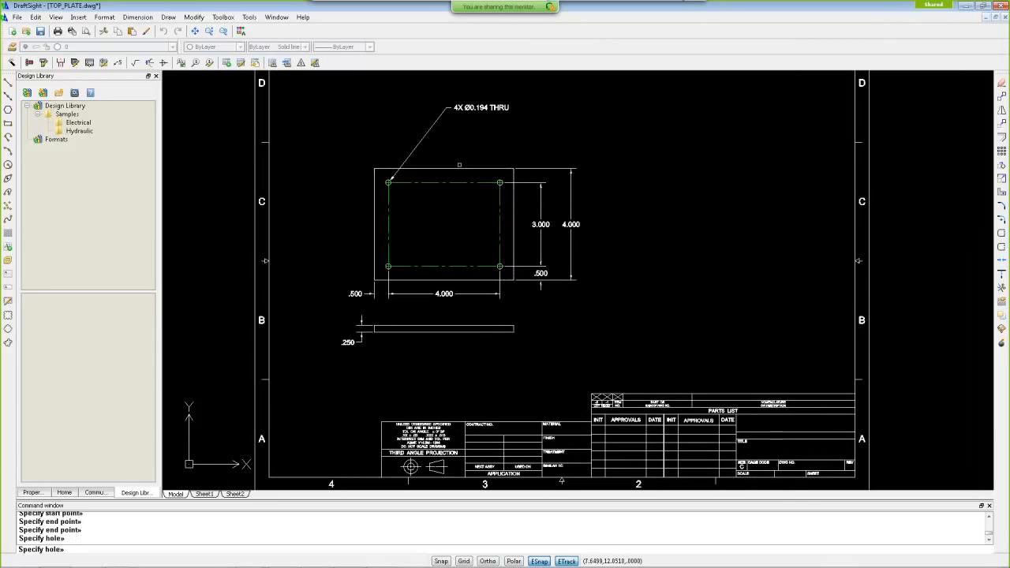
Step: Open the drawing Holes.dwg from the Draftsight_Demo_Drawings folder
left_click(27, 32)
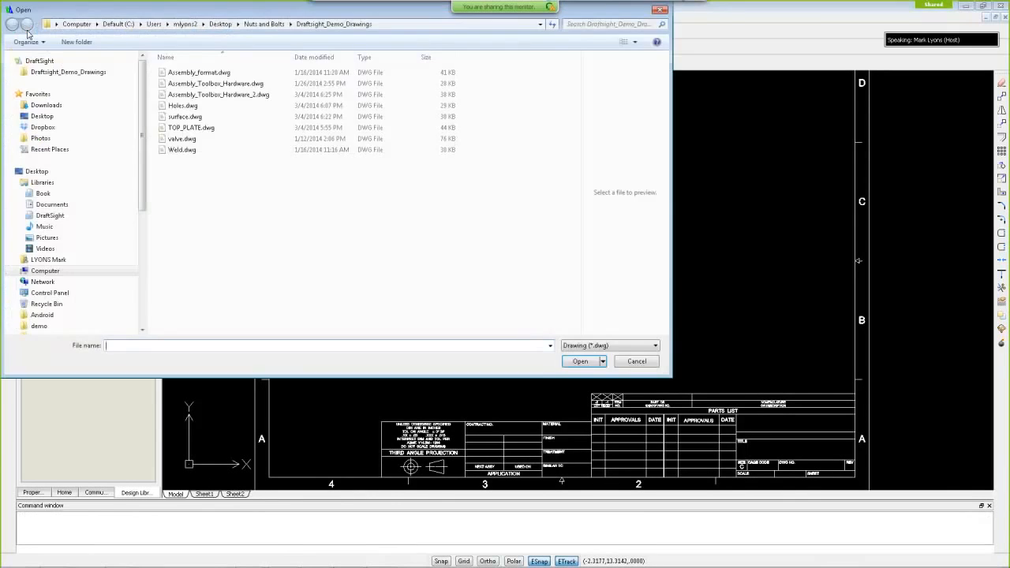
left_click(183, 105)
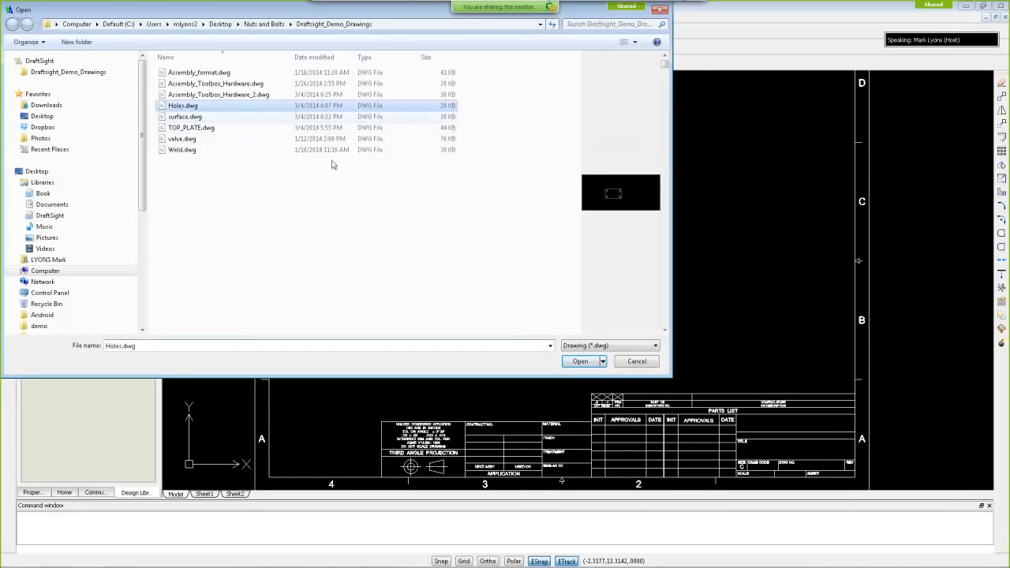
left_click(583, 361)
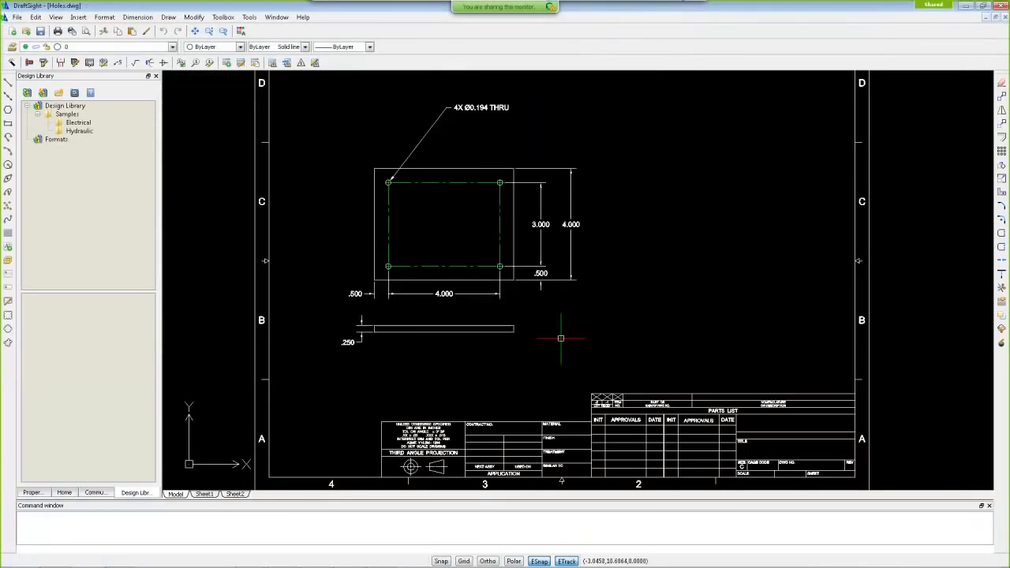
Step: Add a Symbols hole callout without leading zeros to the upper-left counterbored hole, placing its text above the plate
middle_click_drag(487, 280, 354, 264)
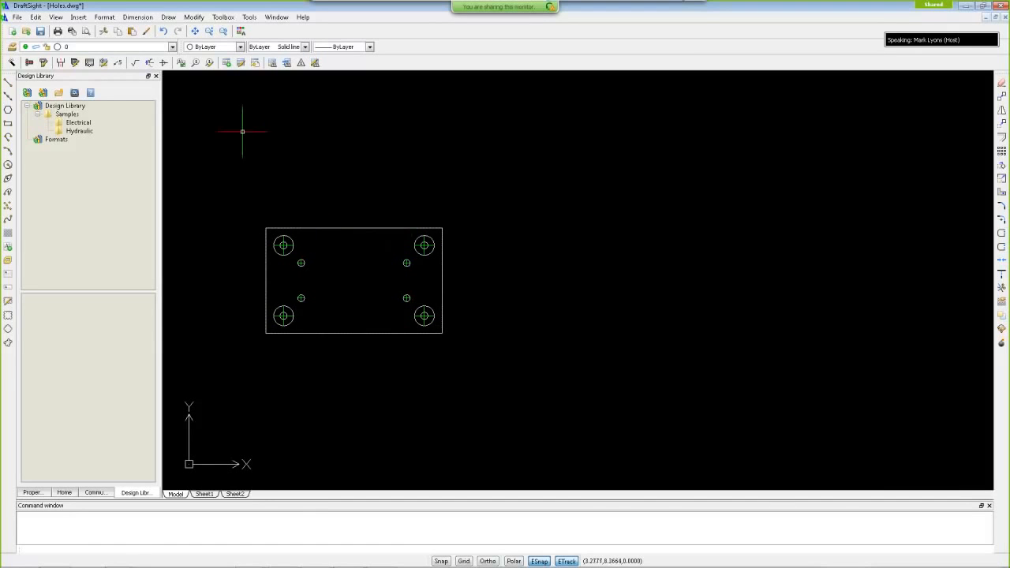
left_click(117, 62)
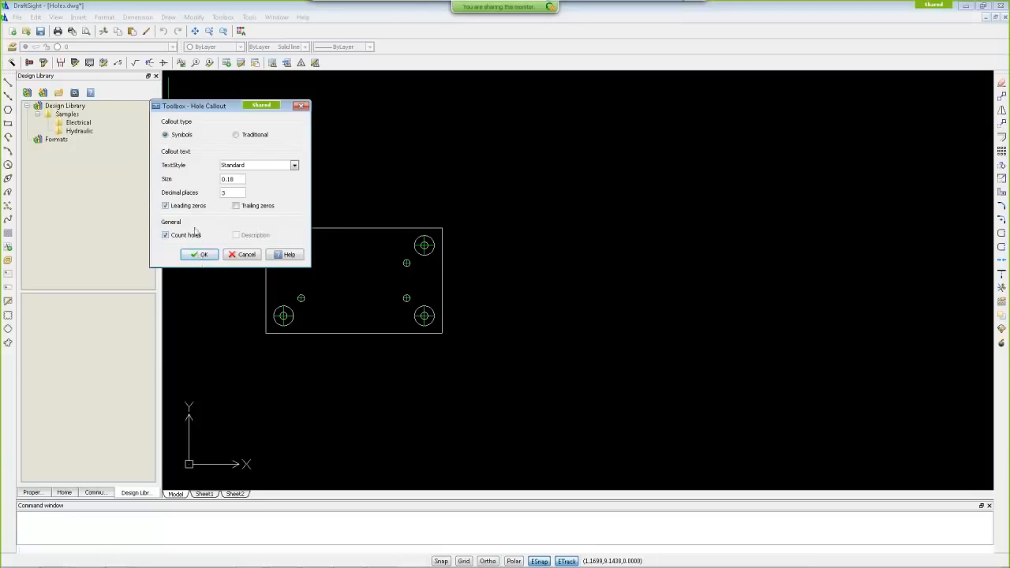
left_click(166, 206)
left_click(201, 255)
left_click(284, 244)
left_click(292, 233)
left_click(335, 170)
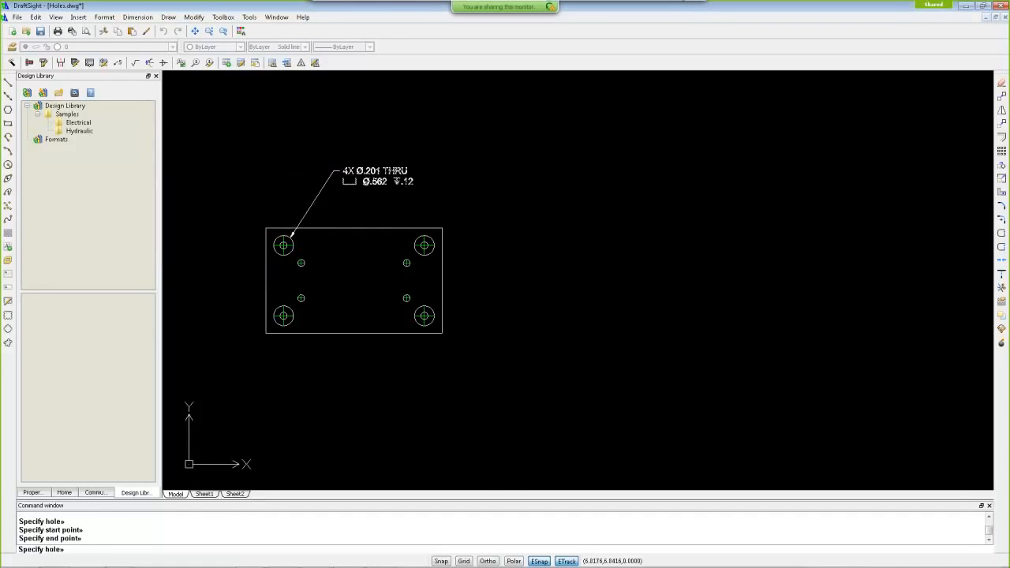
scroll(367, 181, "up", 3)
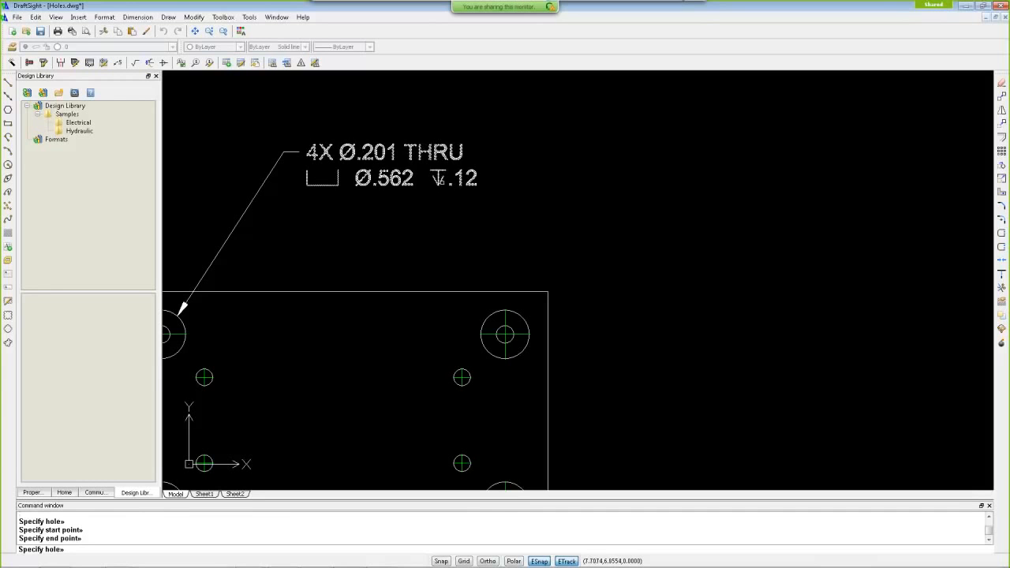
scroll(408, 222, "down", 2)
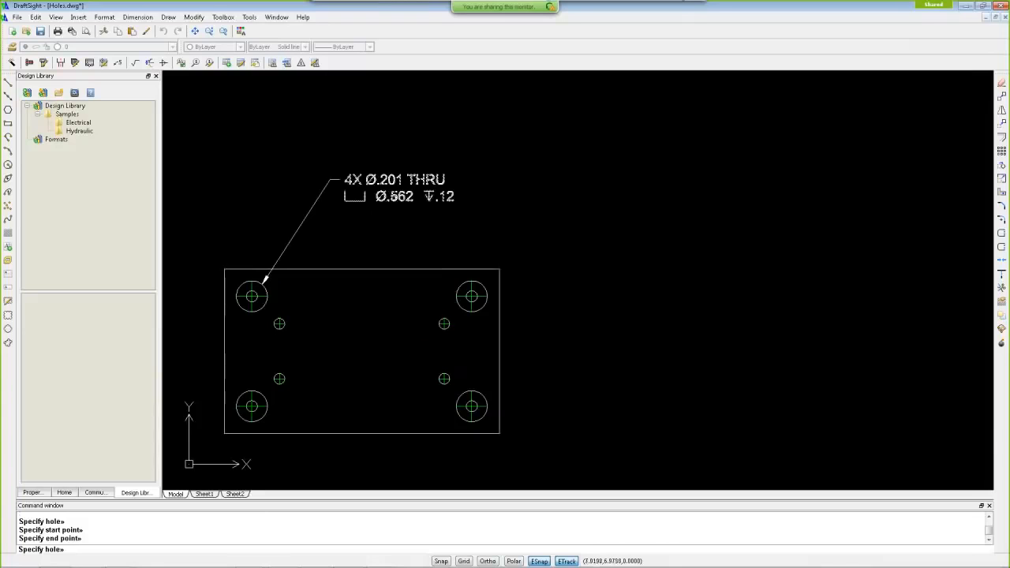
scroll(394, 198, "down", 1)
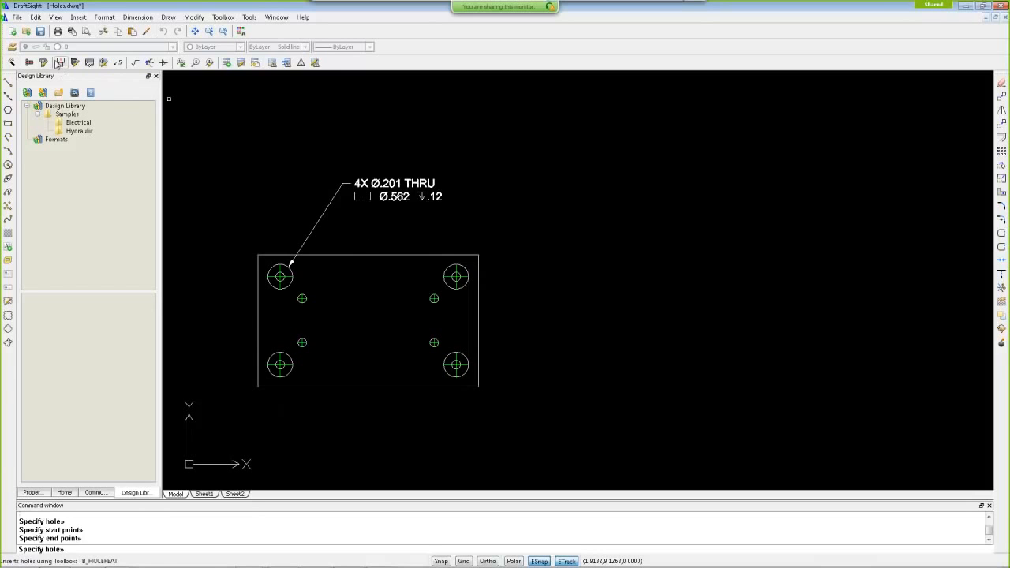
Step: Add a Traditional hole callout to the upper-right counterbored hole, placing its text above and right of the plate
left_click(118, 63)
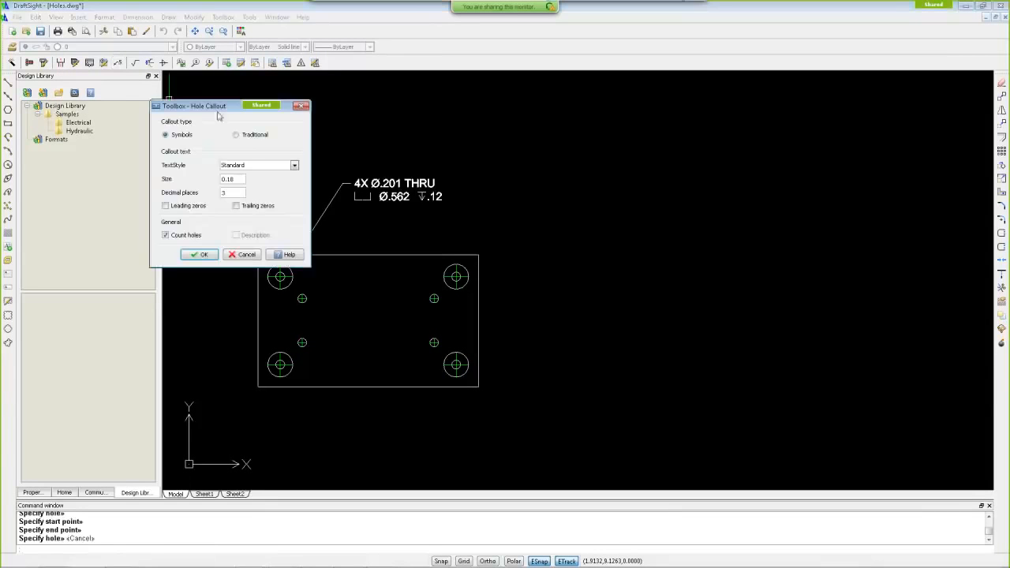
left_click(244, 138)
left_click(199, 254)
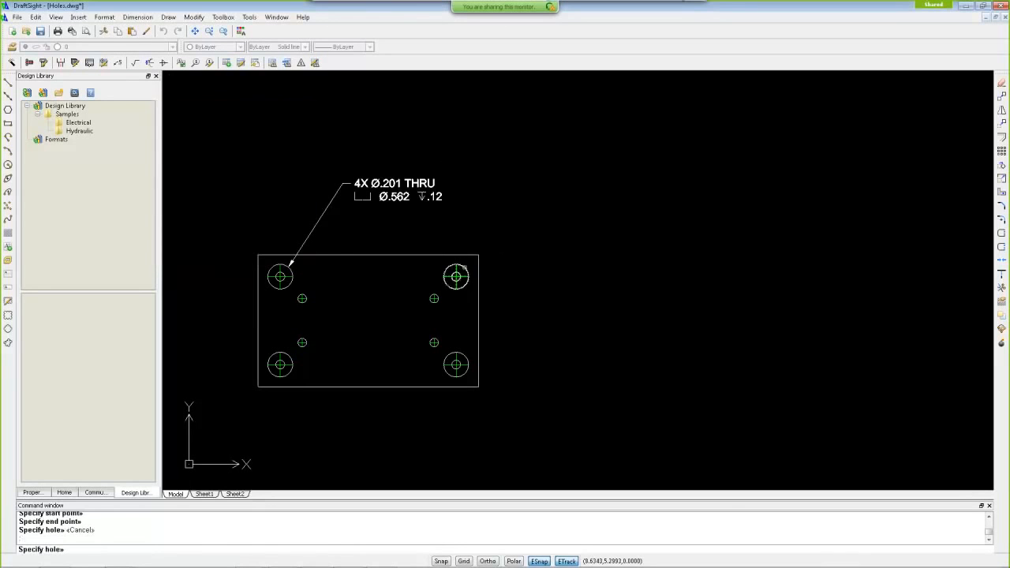
left_click(456, 276)
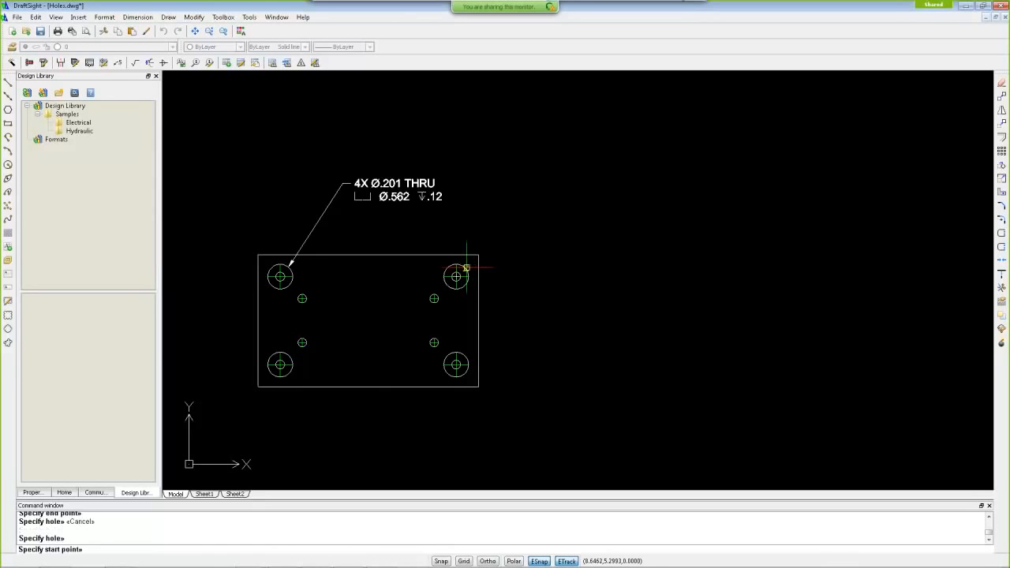
left_click(466, 263)
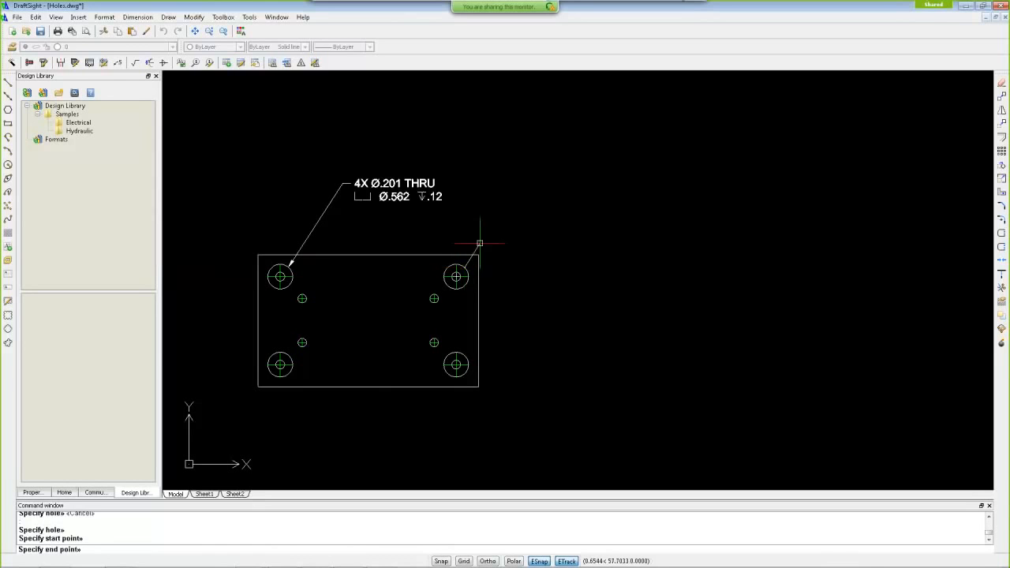
left_click(515, 194)
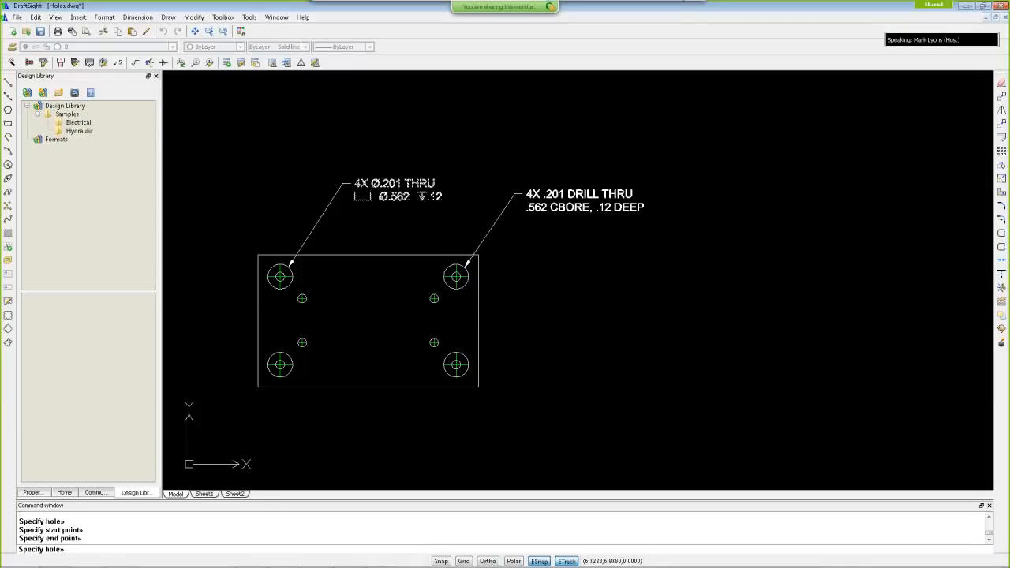
scroll(532, 226, "down", 1)
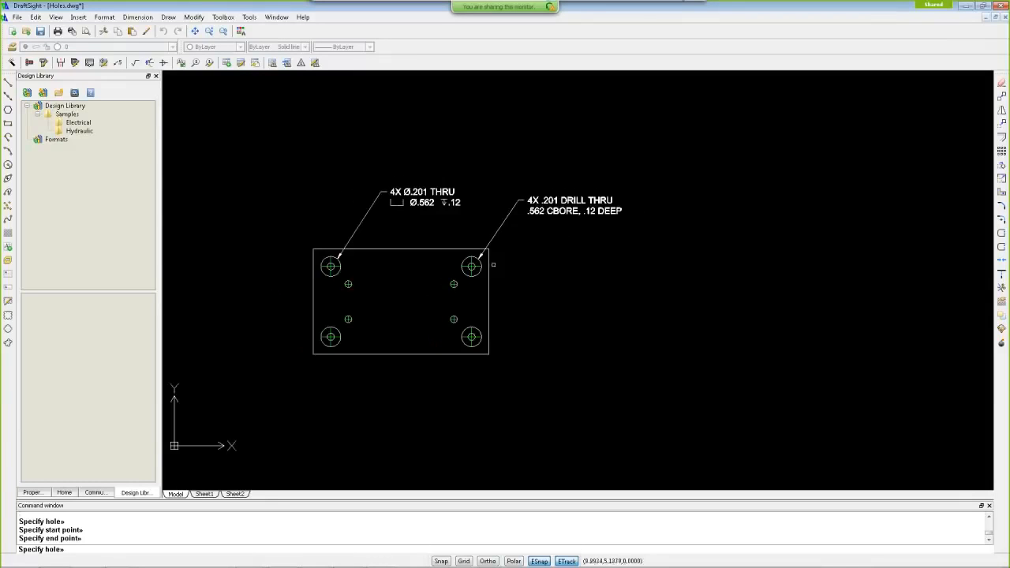
Step: Start a Toolbox hole table with the XY template, 0.00 precision and uppercase text
key("Escape")
key("Escape")
key("Escape")
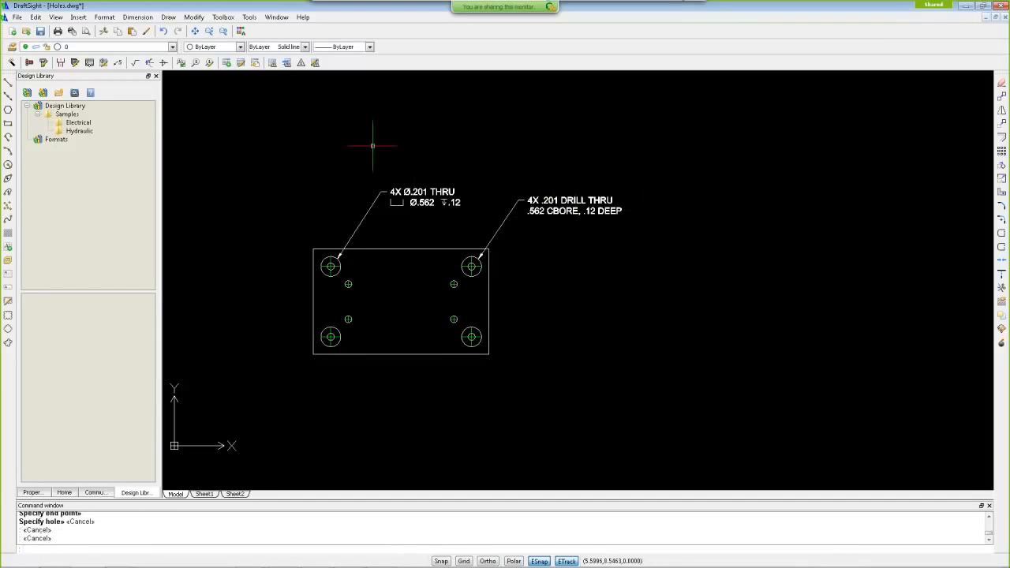
left_click(89, 63)
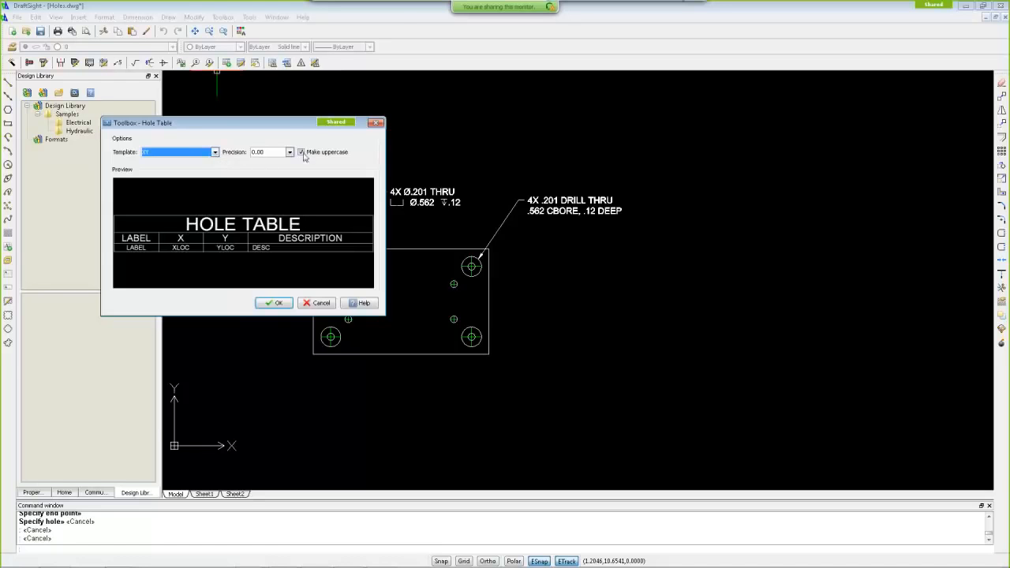
left_click(214, 152)
left_click(215, 152)
left_click(274, 304)
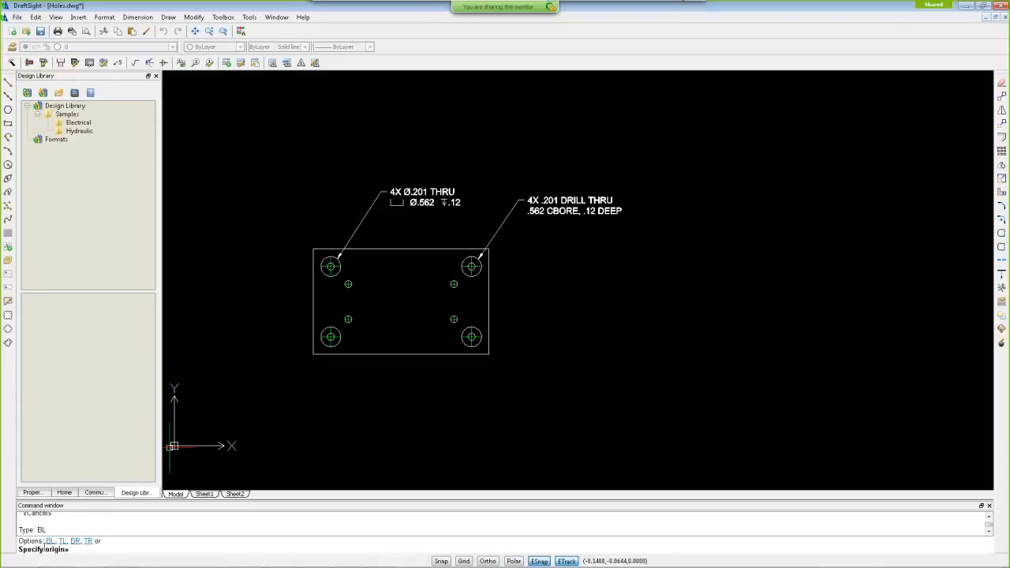
Step: Set the plate's lower-left corner as the table origin, include all eight holes, and place the hole table right of the plate and callouts
left_click(313, 354)
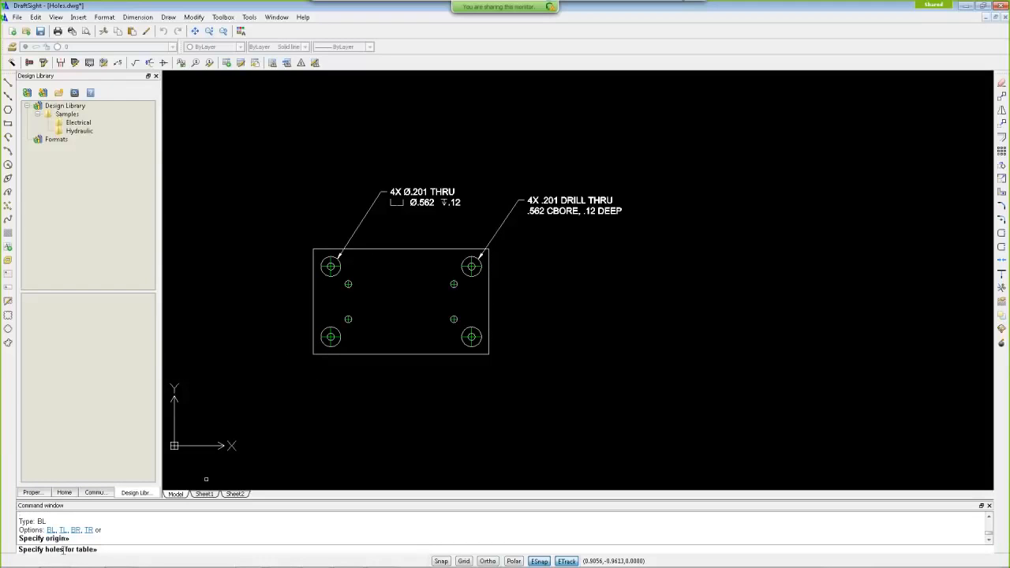
left_click(299, 375)
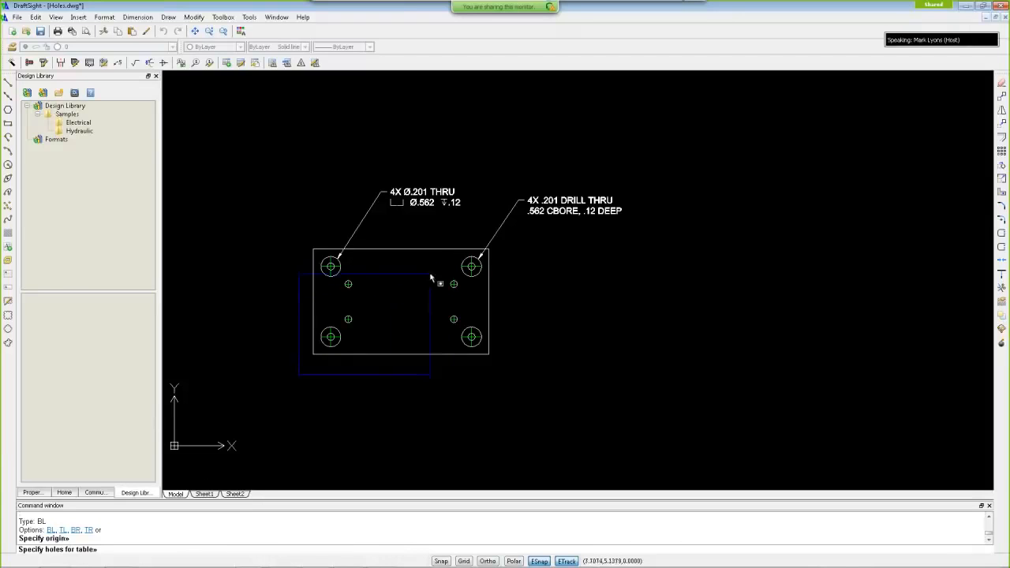
left_click(504, 240)
key("Return")
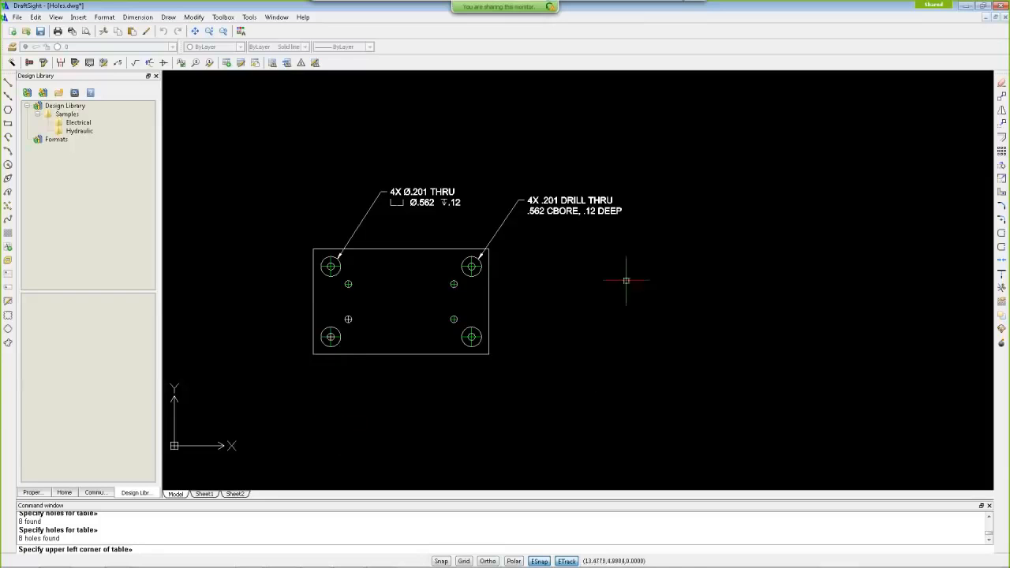
left_click(686, 204)
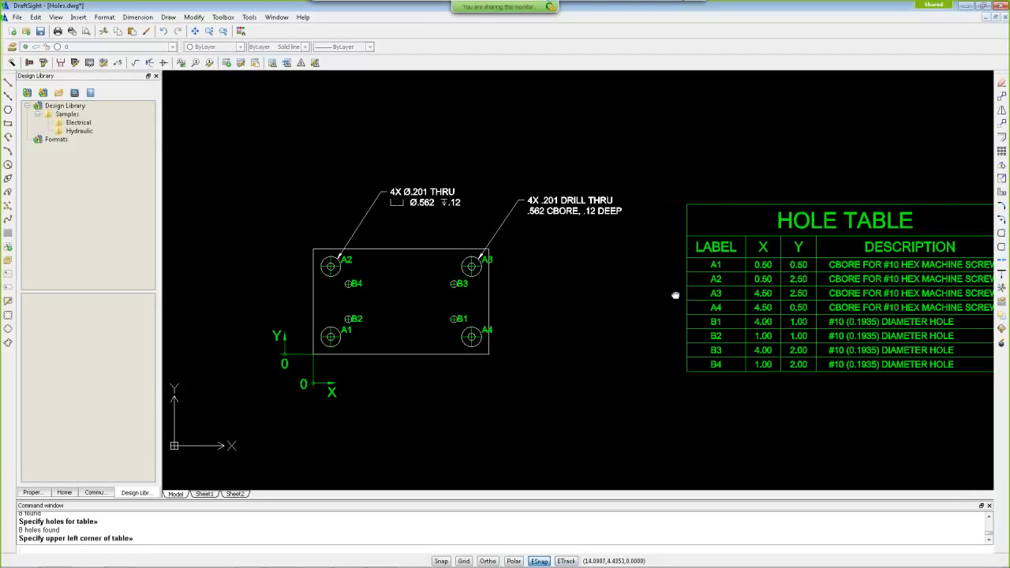
middle_click_drag(675, 296, 573, 259)
middle_click_drag(479, 283, 529, 269)
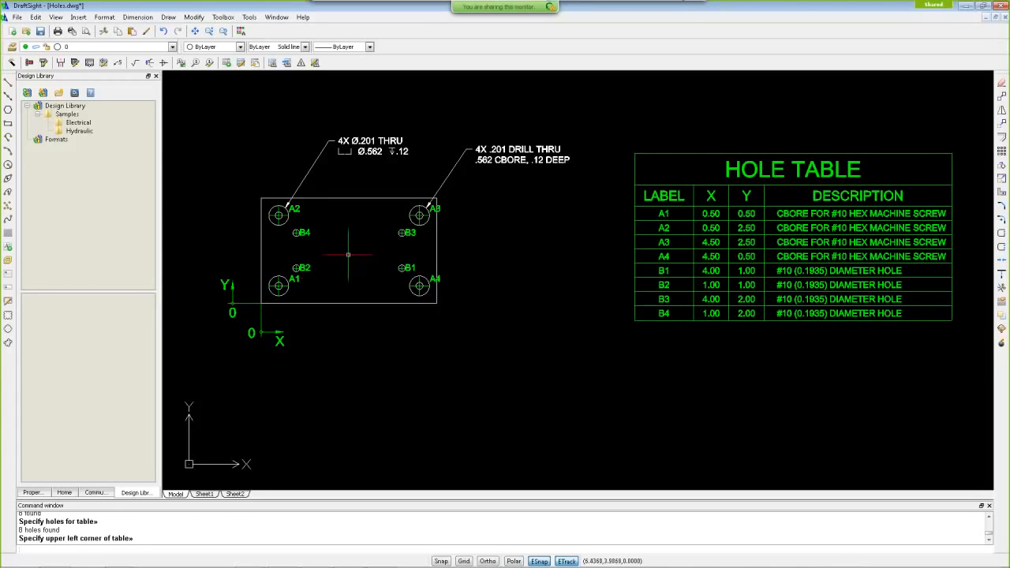
Step: Move the A4 hole label about 0.29 up and left so it clears the plate's right edge
scroll(342, 244, "up", 2)
scroll(343, 244, "down", 1)
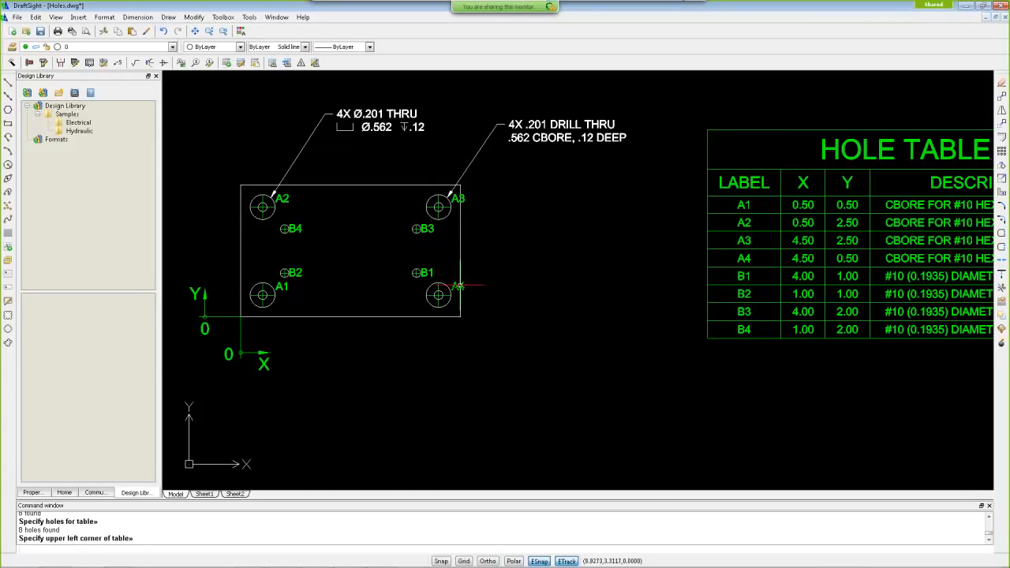
scroll(458, 286, "up", 3)
left_click(454, 289)
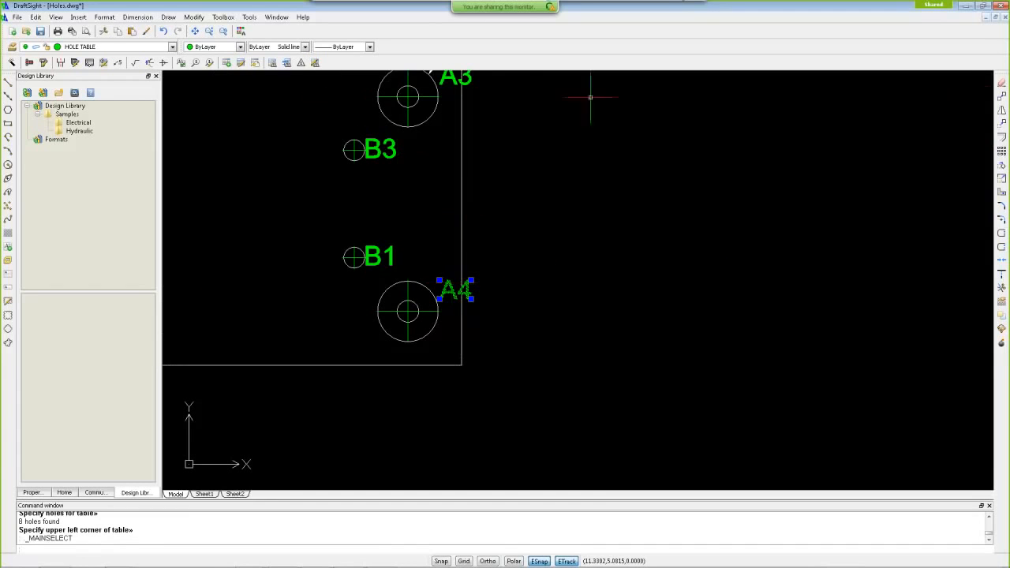
left_click(1001, 123)
left_click(538, 373)
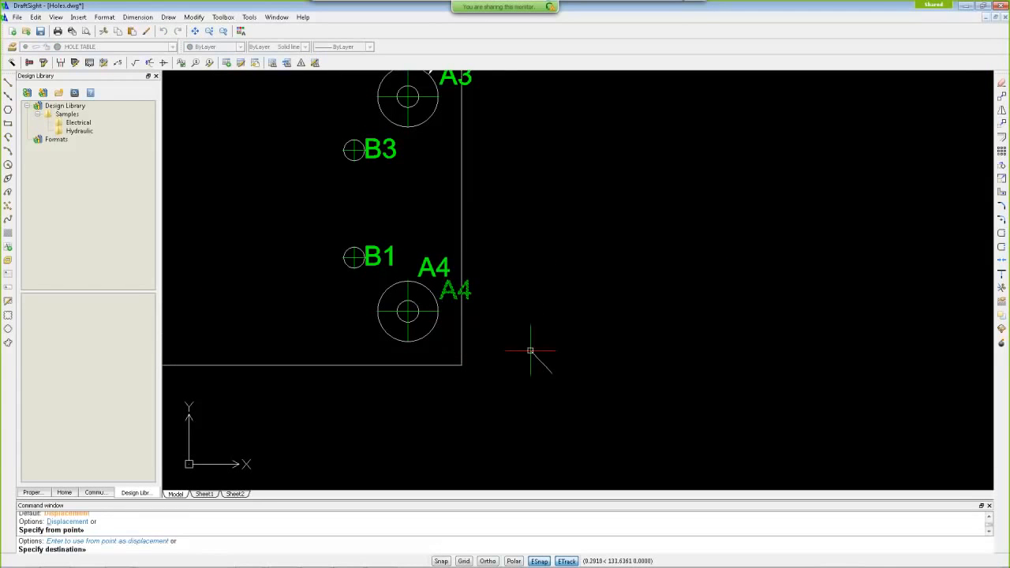
left_click(532, 349)
scroll(580, 273, "down", 2)
scroll(580, 273, "down", 1)
key("Escape")
key("Escape")
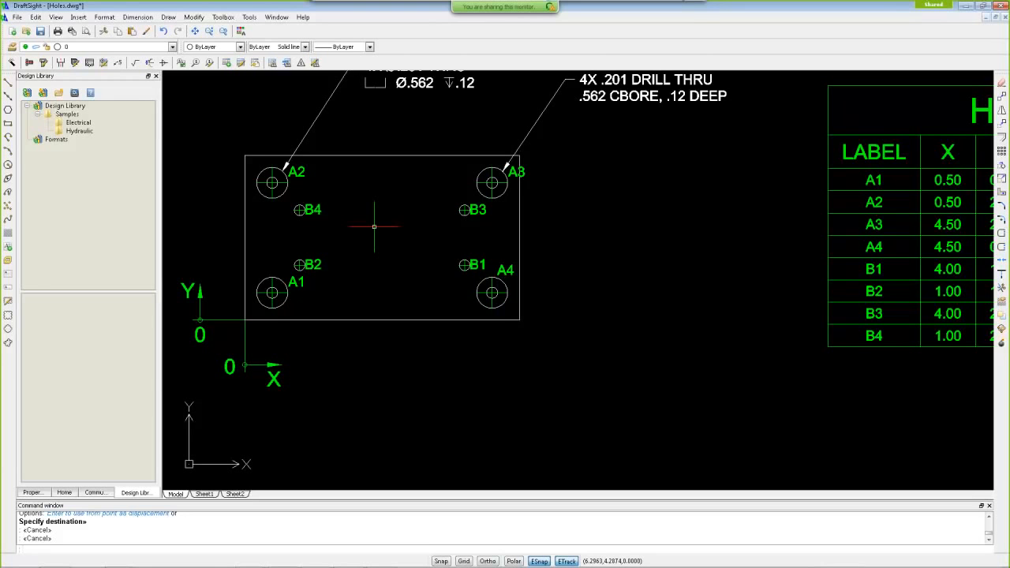
Step: Open the drawing surface.dwg from the Draftsight_Demo_Drawings folder
scroll(407, 235, "down", 2)
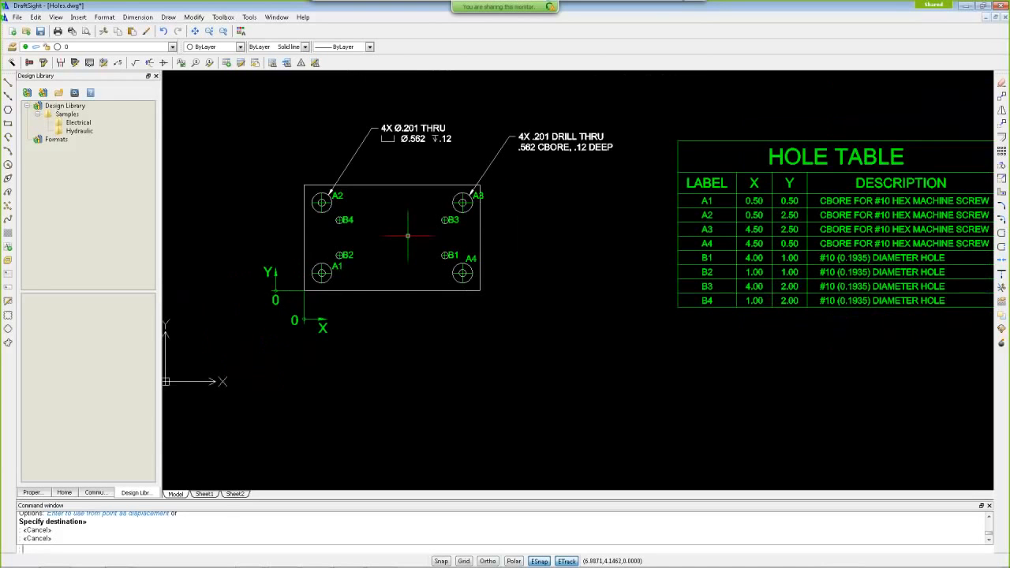
scroll(407, 235, "down", 1)
scroll(269, 131, "down", 1)
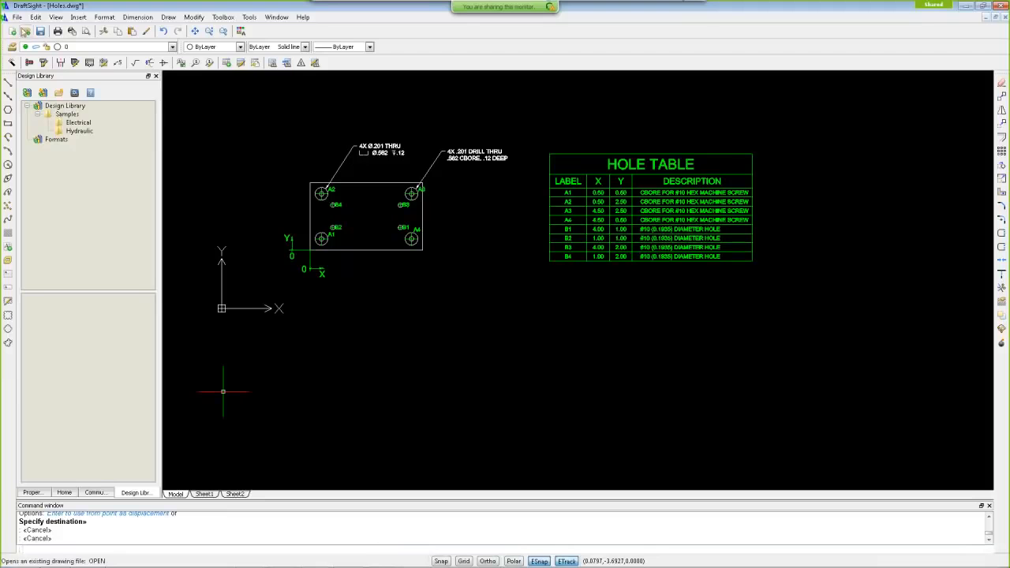
left_click(27, 32)
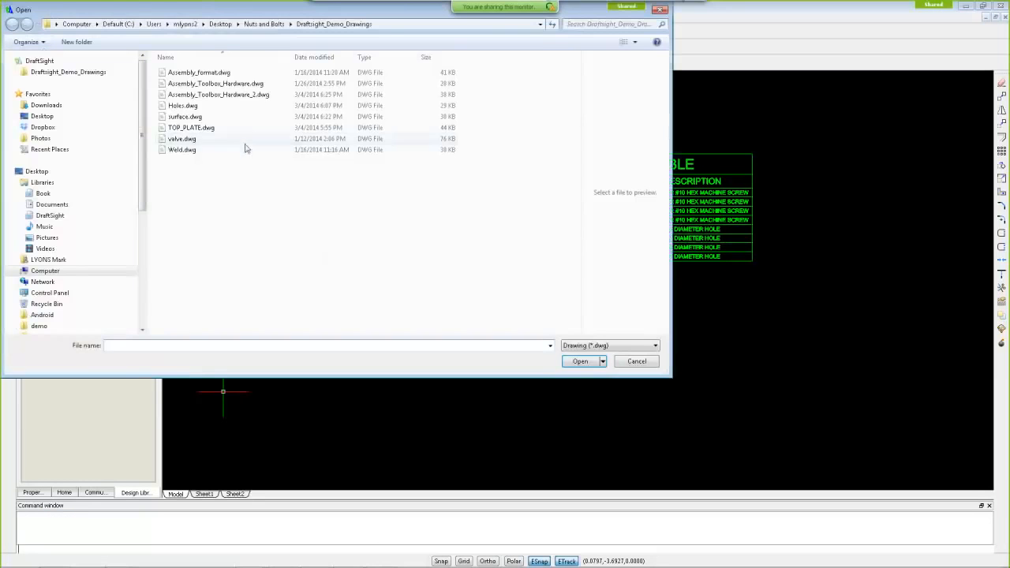
left_click(176, 117)
left_click(580, 361)
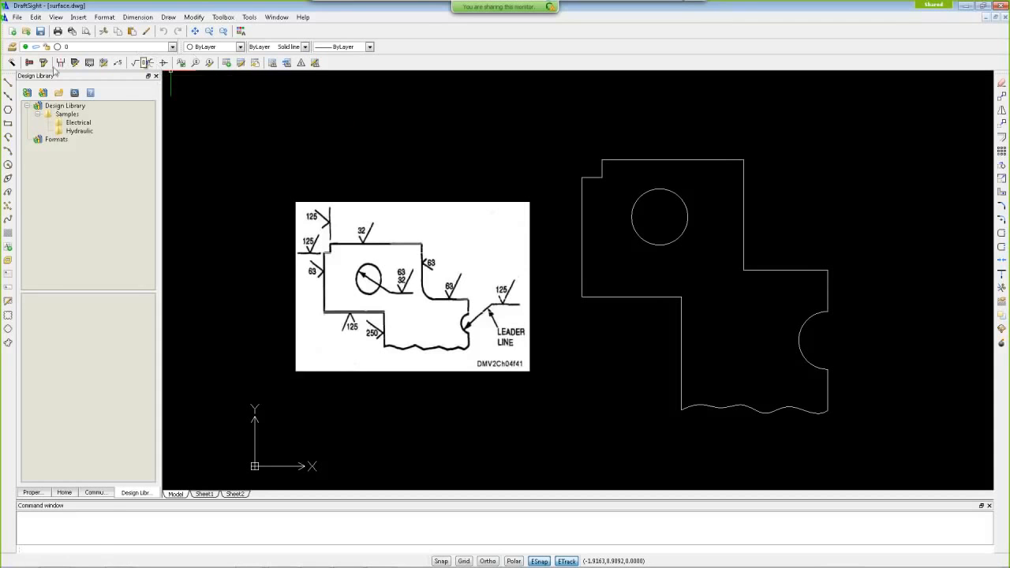
Step: Set up a Toolbox surface finish symbol in the Basic style with roughness 63 and no leader
left_click(136, 63)
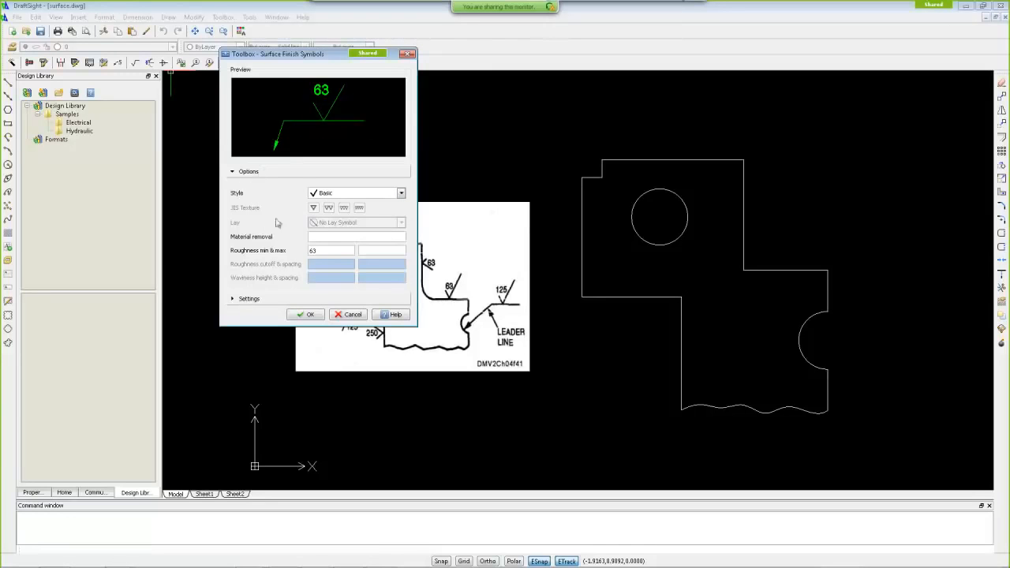
left_click(269, 300)
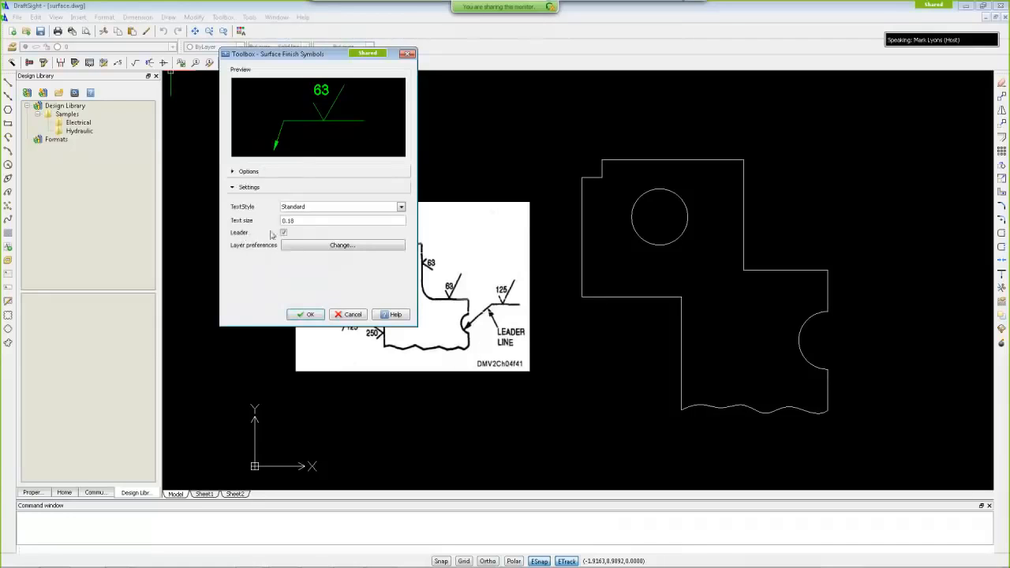
left_click(284, 232)
left_click_drag(298, 55, 218, 71)
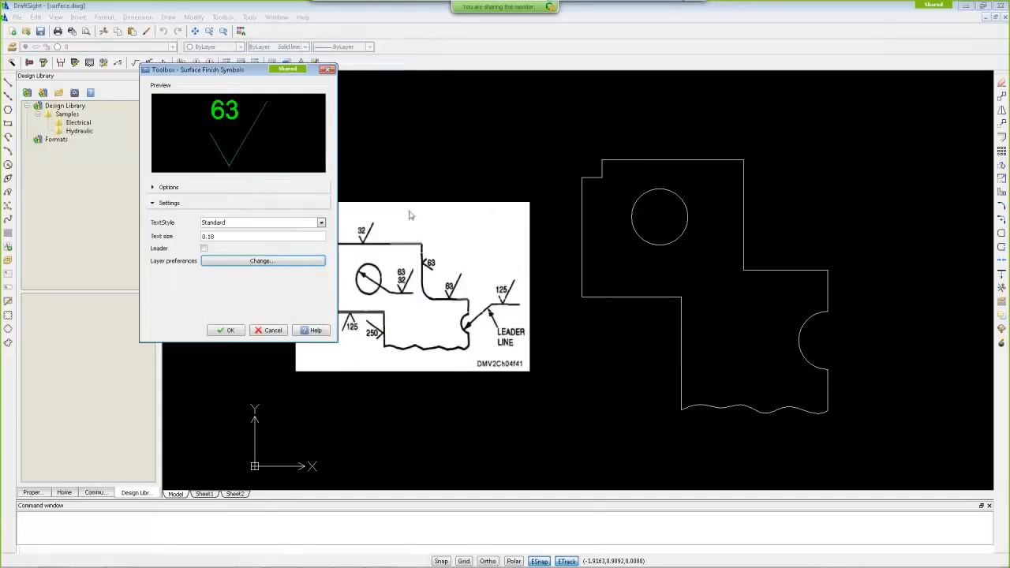
left_click(227, 331)
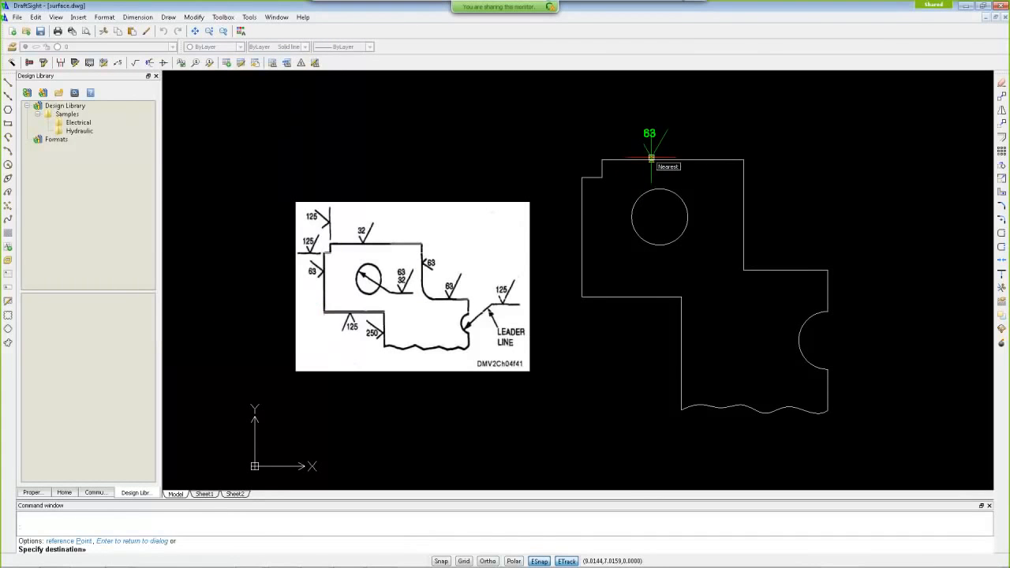
Step: Place upright 63 surface finish symbols on the part's top edge and on the lower horizontal step edge at the right
left_click(651, 162)
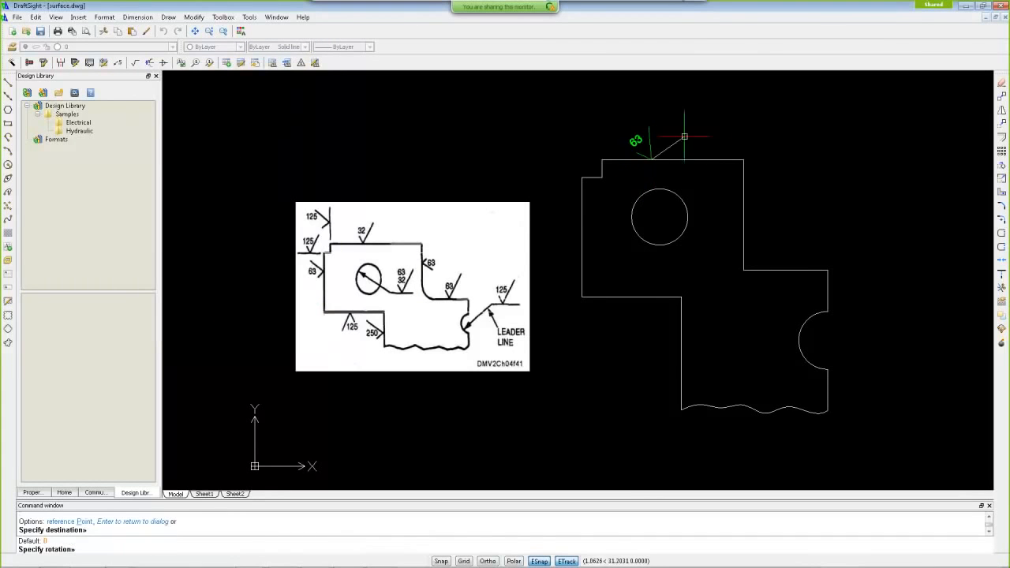
left_click(743, 162)
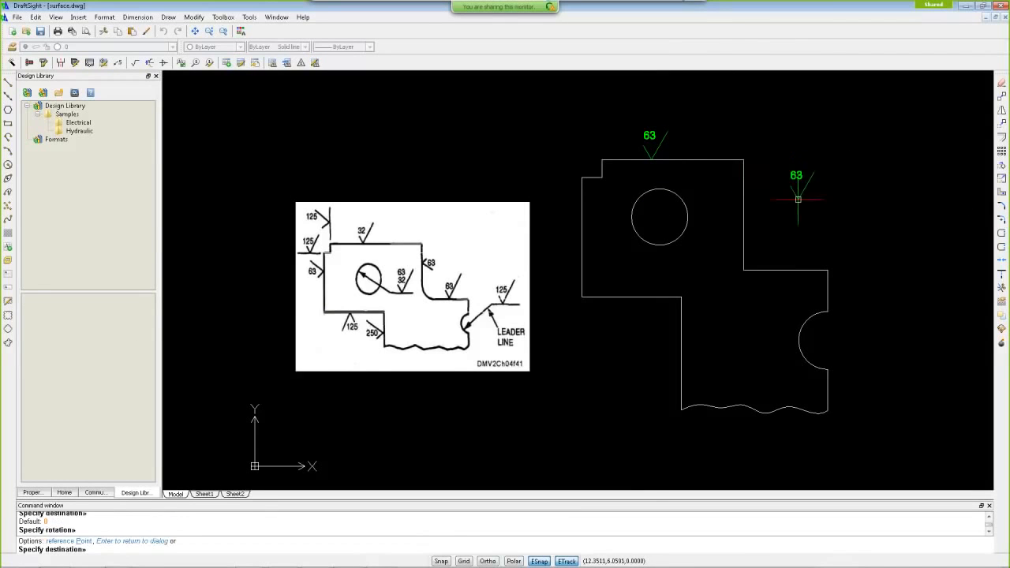
left_click(789, 269)
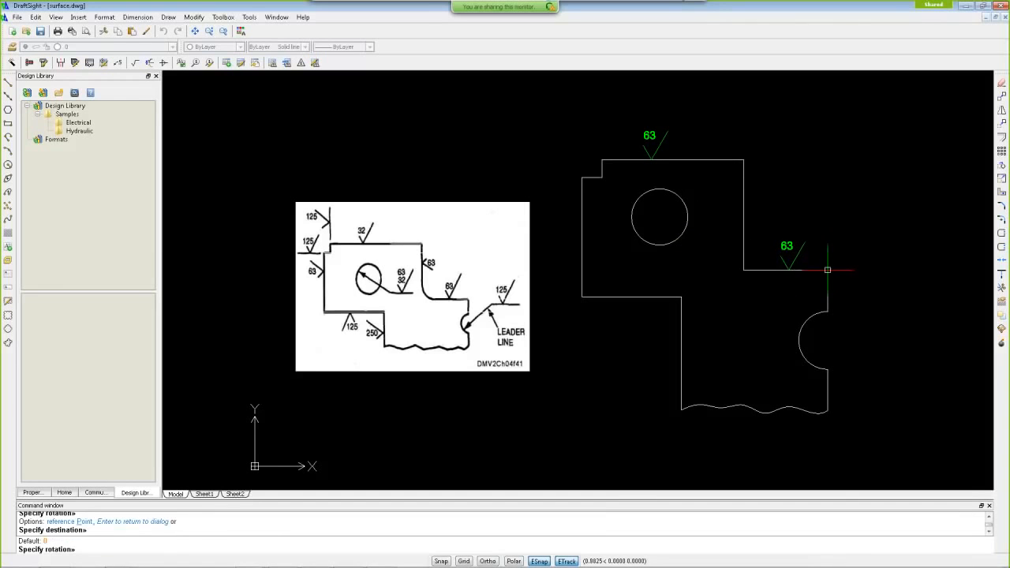
left_click(827, 270)
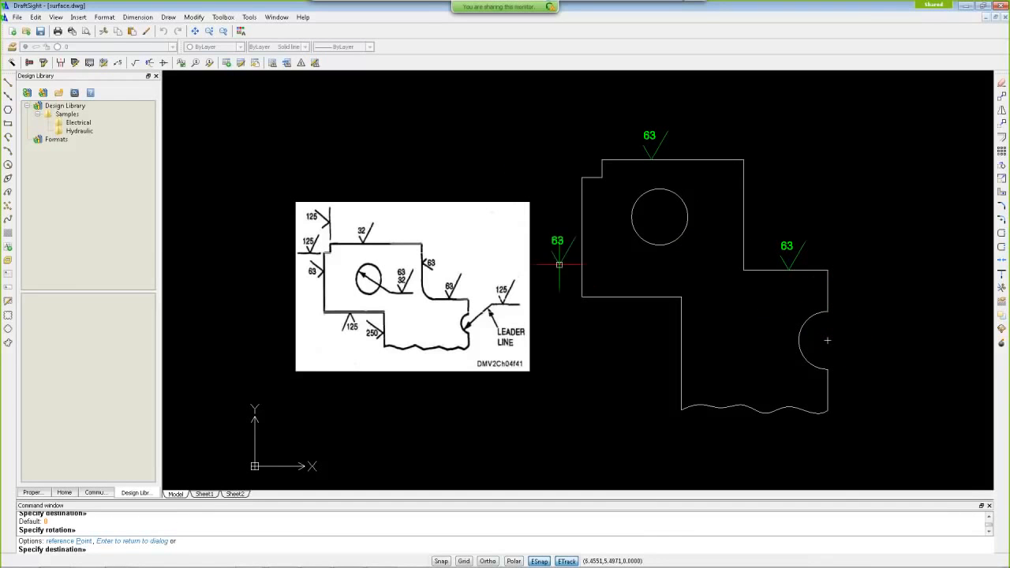
Step: Enable the leader and add a 63 surface finish symbol to the semicircular notch, placing it above and right of the part
right_click(504, 166)
left_click(525, 172)
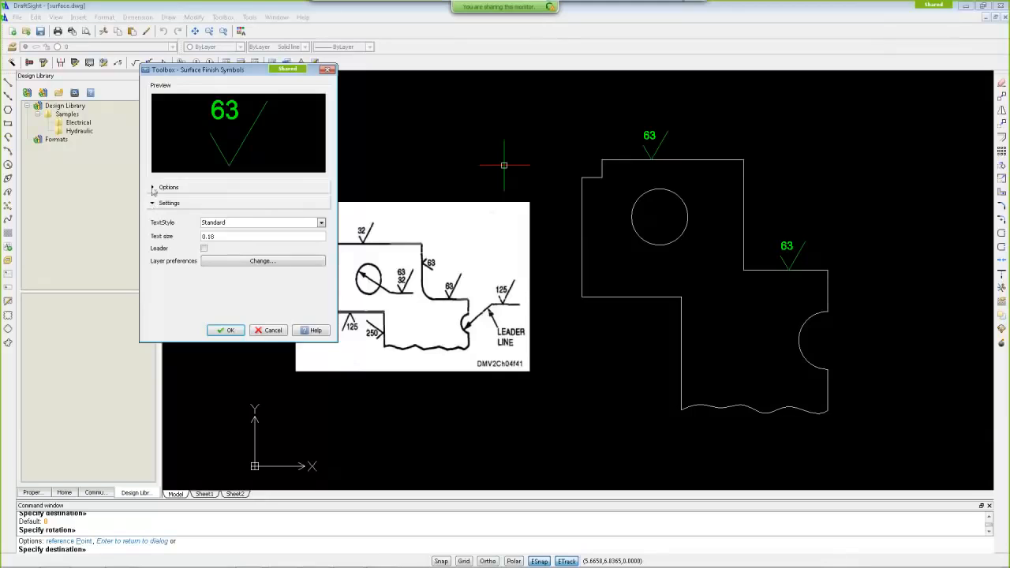
left_click(204, 249)
left_click(228, 331)
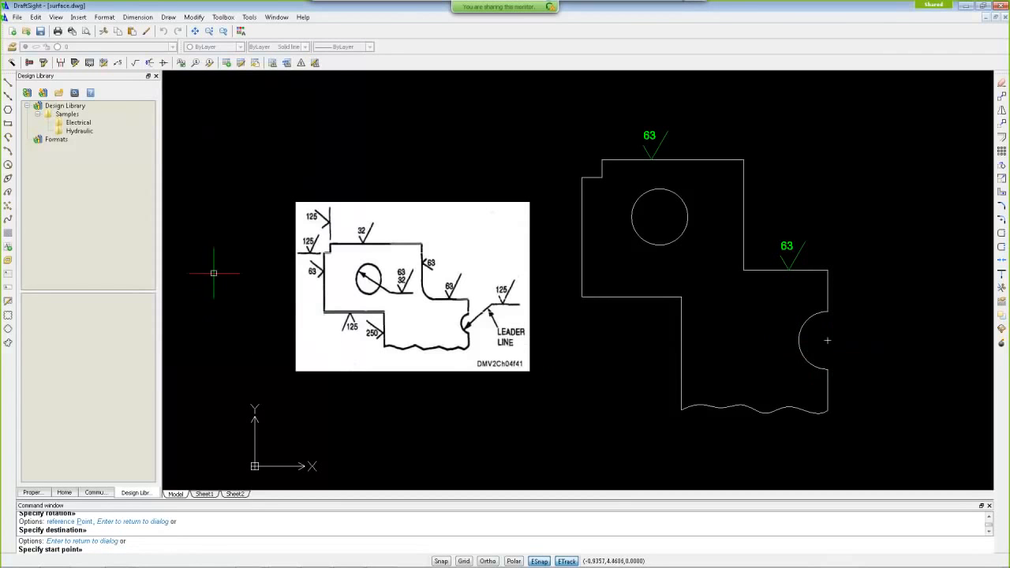
left_click(809, 363)
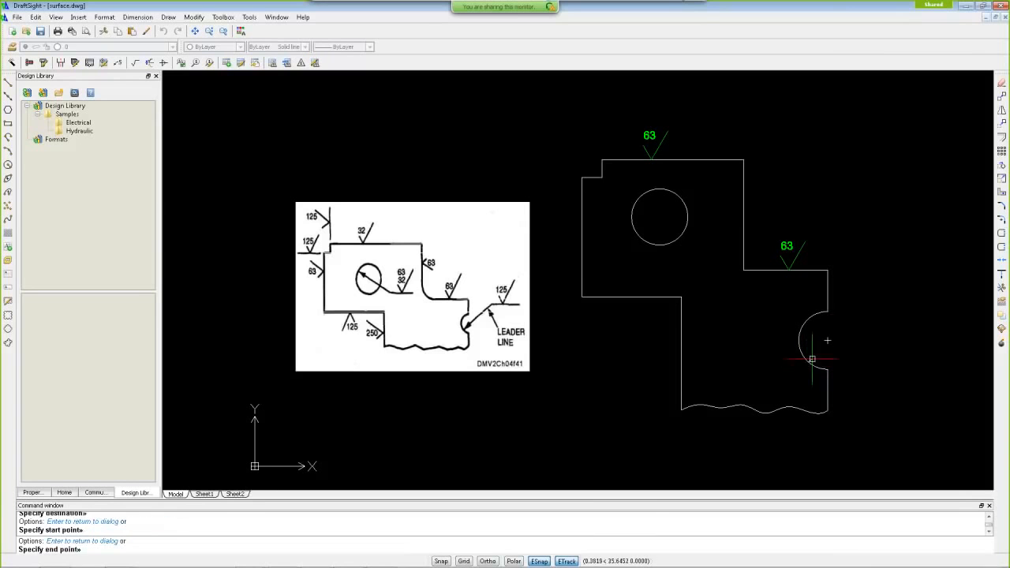
left_click(884, 275)
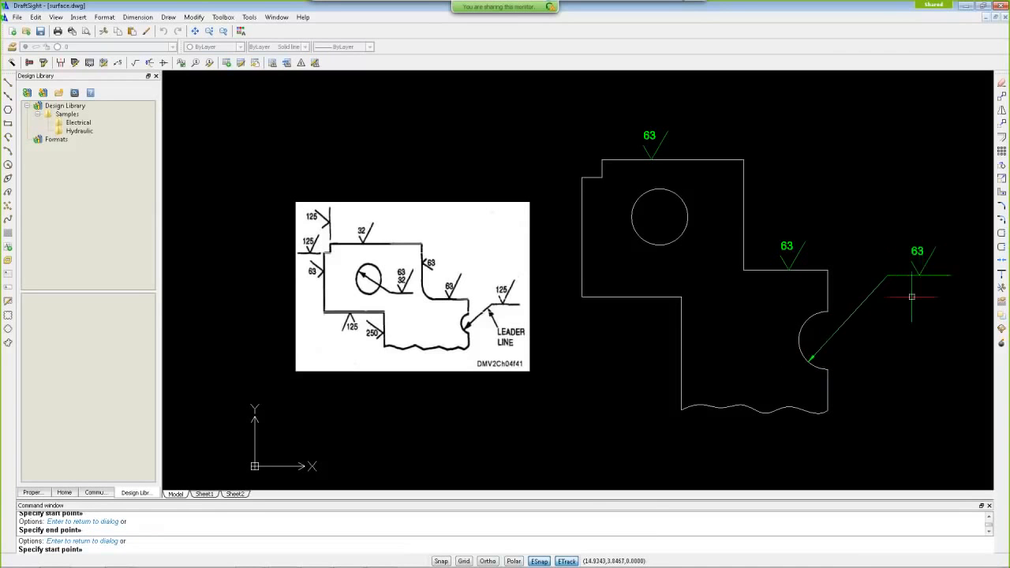
scroll(912, 304, "up", 2)
middle_click_drag(915, 312, 525, 331)
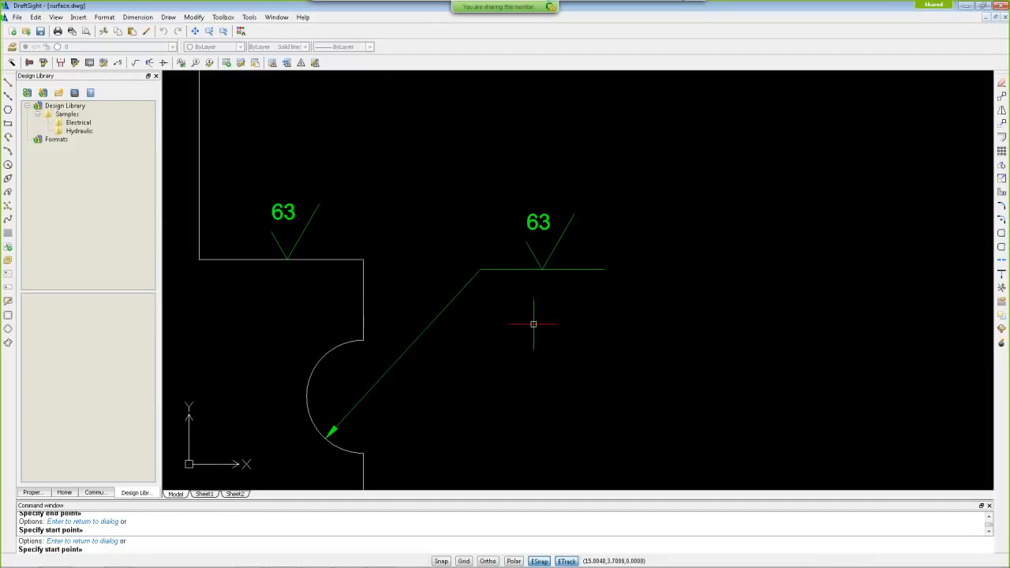
scroll(533, 319, "down", 2)
mouse_move(385, 370)
middle_mouse_down()
mouse_move(508, 332)
mouse_move(542, 354)
mouse_move(566, 350)
mouse_move(544, 372)
mouse_move(536, 350)
mouse_move(447, 334)
mouse_move(469, 338)
middle_mouse_up()
key("F11")
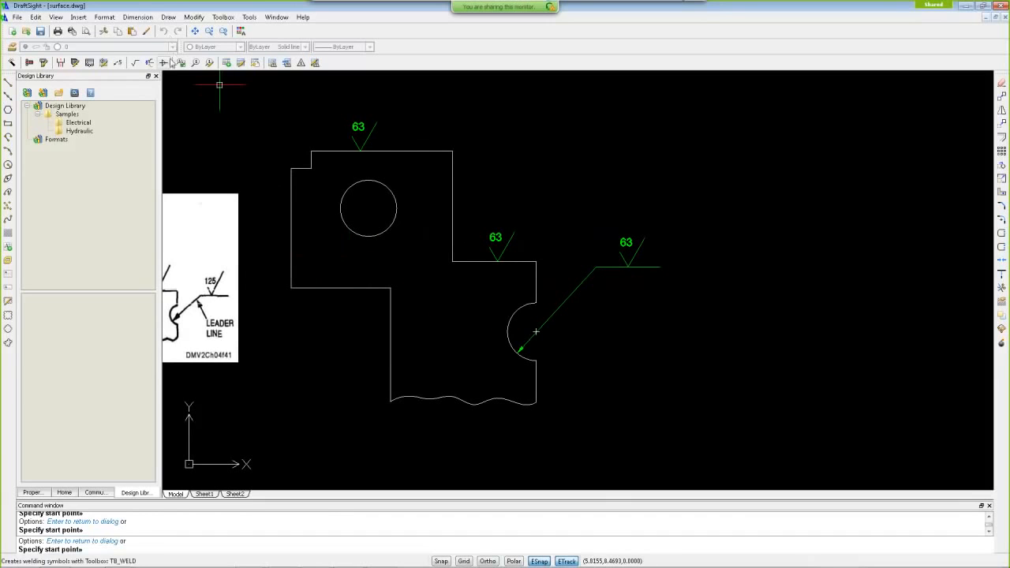
Step: Start another surface finish symbol and try the Machining and Surface Texture styles in the preview
left_click(137, 63)
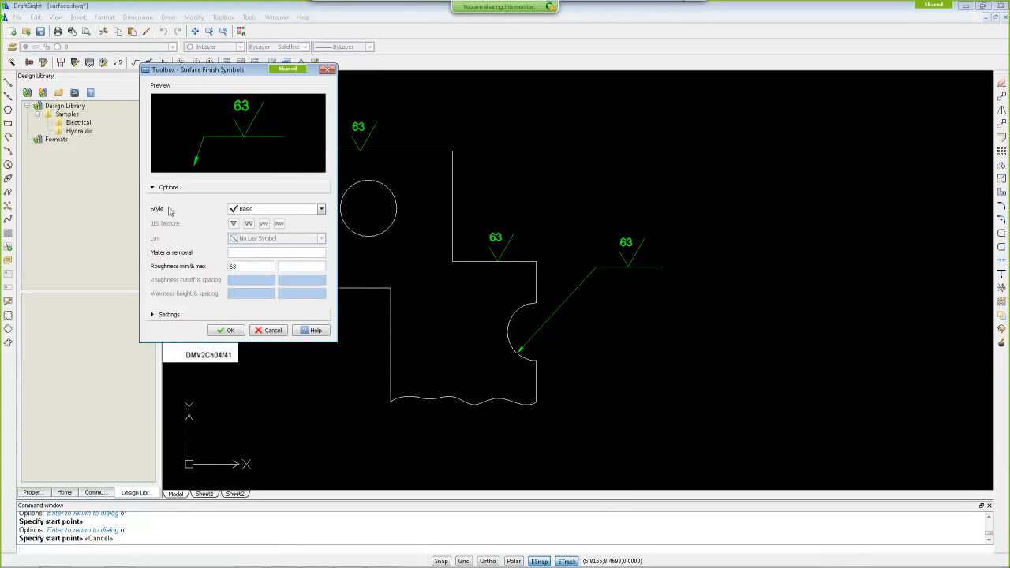
left_click(321, 210)
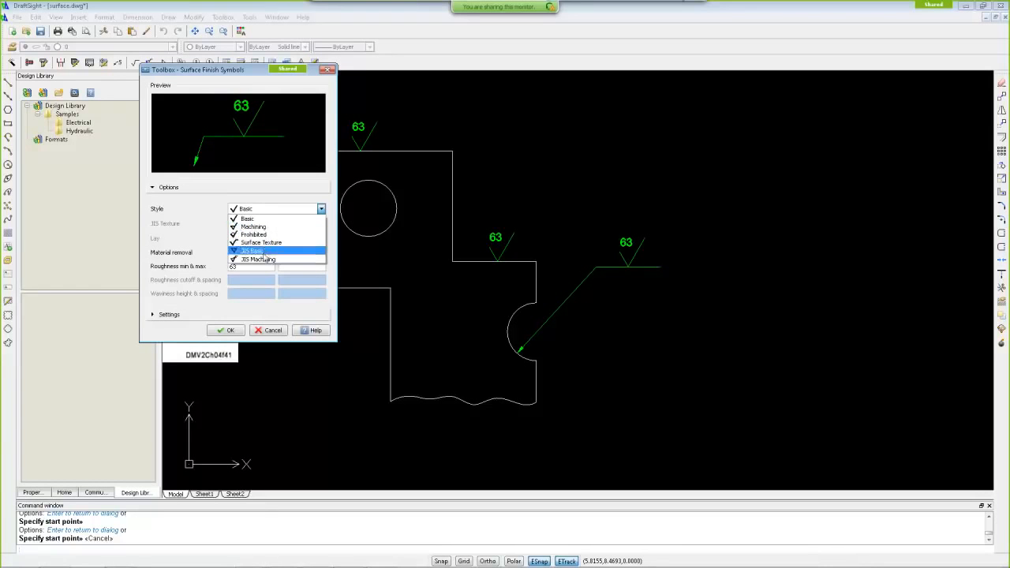
left_click(247, 75)
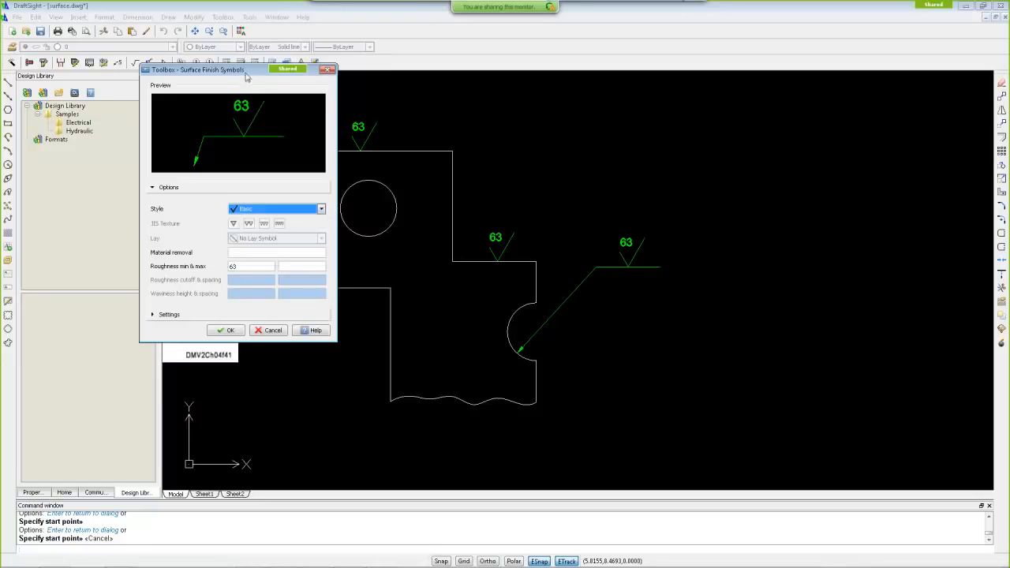
left_click(261, 253)
left_click(322, 209)
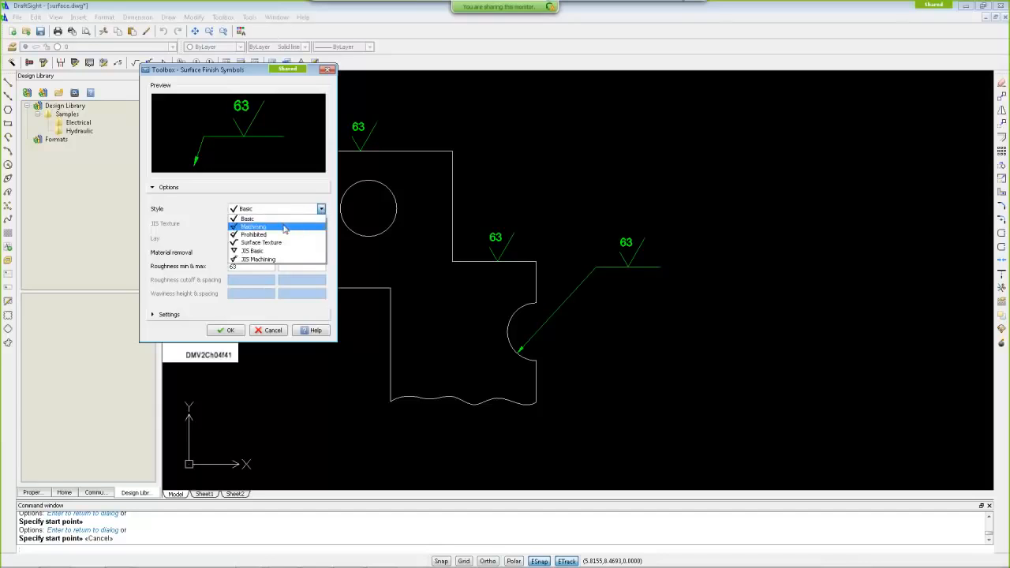
left_click(285, 227)
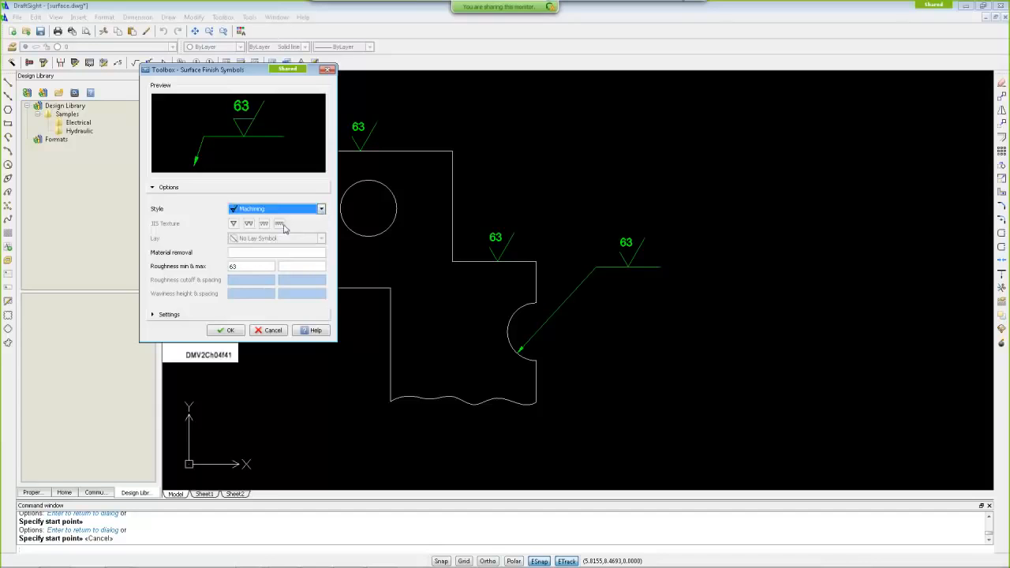
left_click(320, 210)
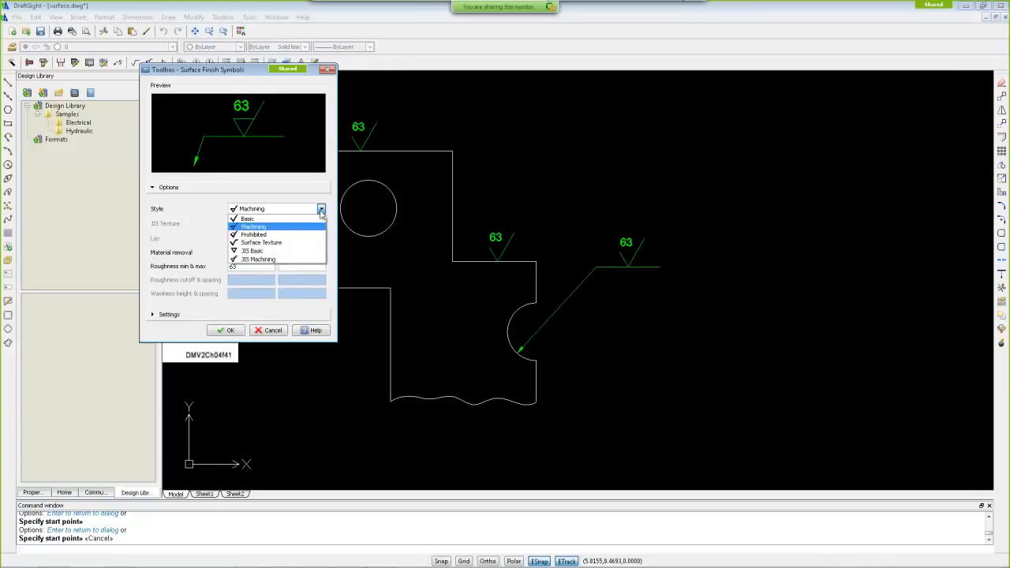
left_click(282, 243)
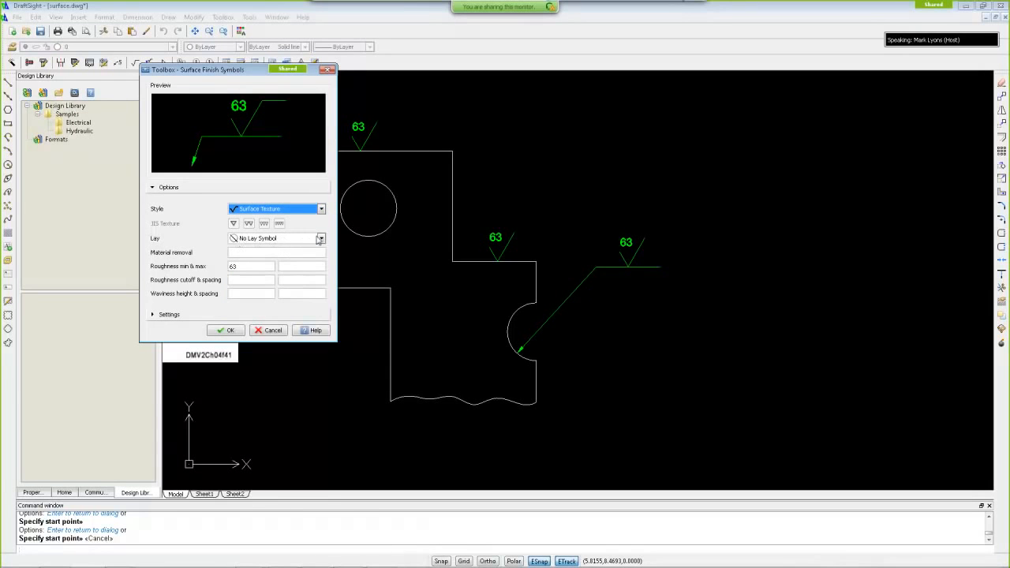
Step: Try the Angular, Perpendicular and Circular lay symbols on the Surface Texture style
left_click(320, 238)
left_click(266, 265)
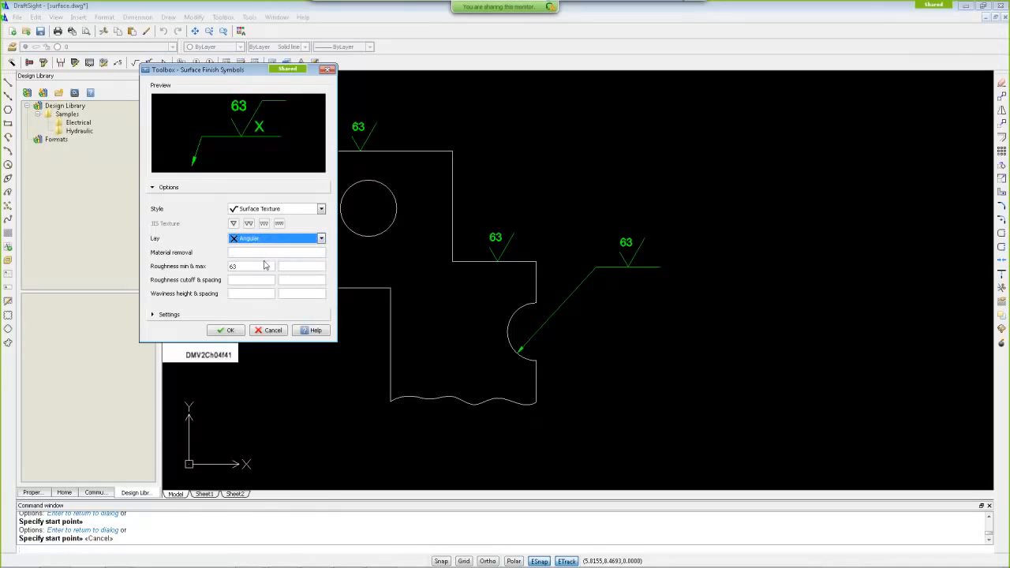
left_click(320, 240)
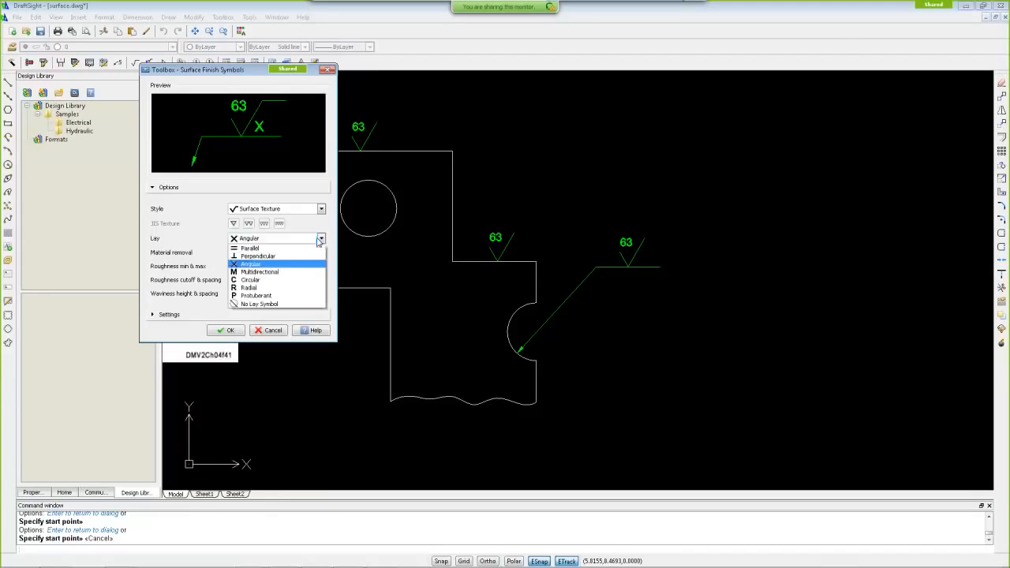
left_click(260, 256)
left_click(320, 239)
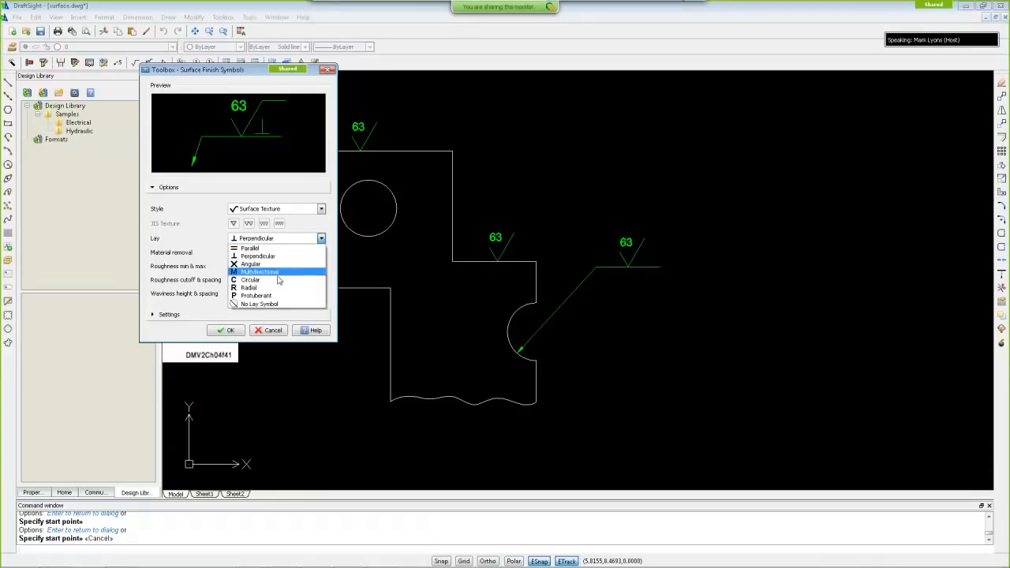
left_click(286, 279)
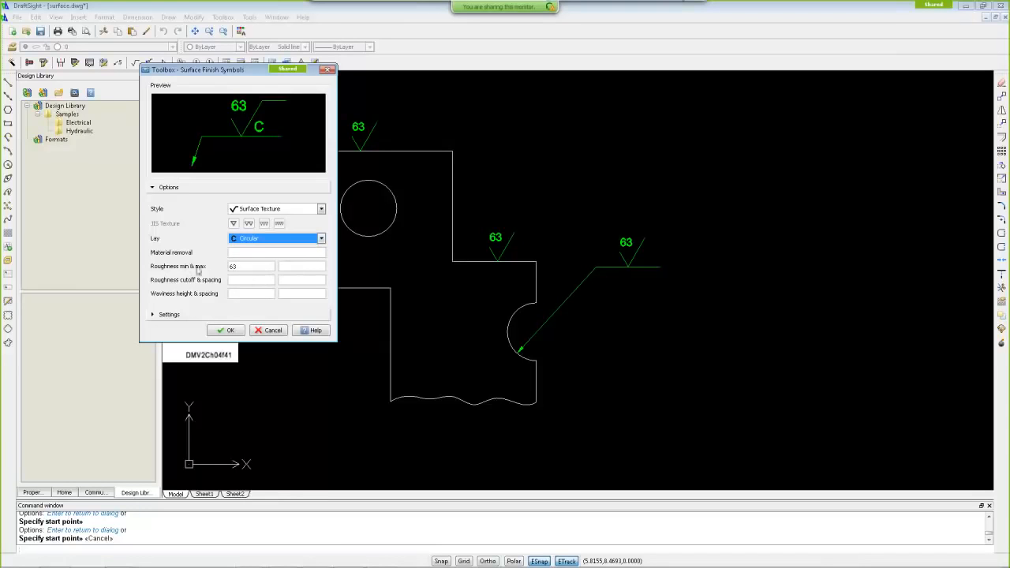
Step: Set the maximum roughness to 32 and try the No Lay Symbol and Radial lay options
left_click(294, 267)
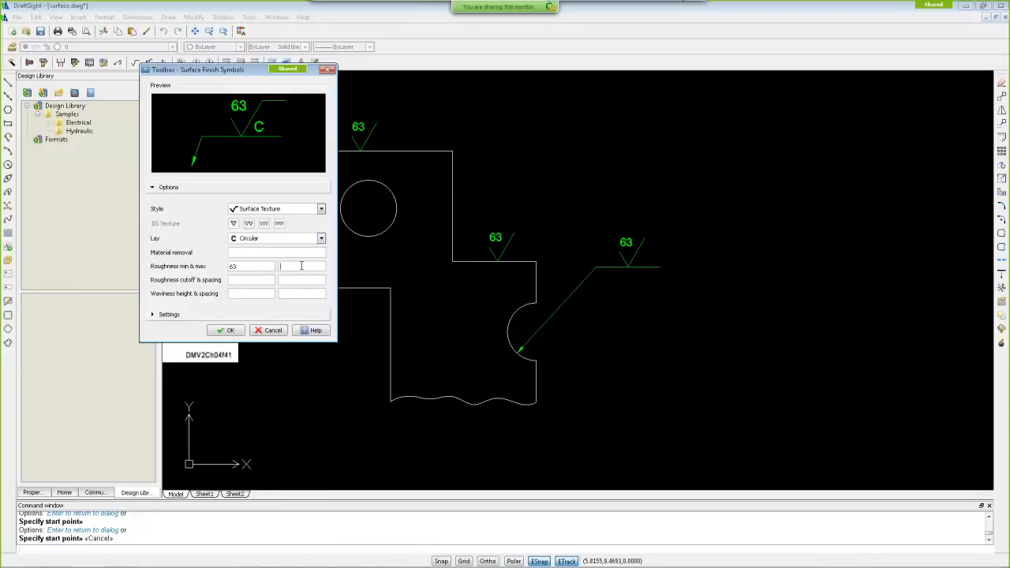
type("32")
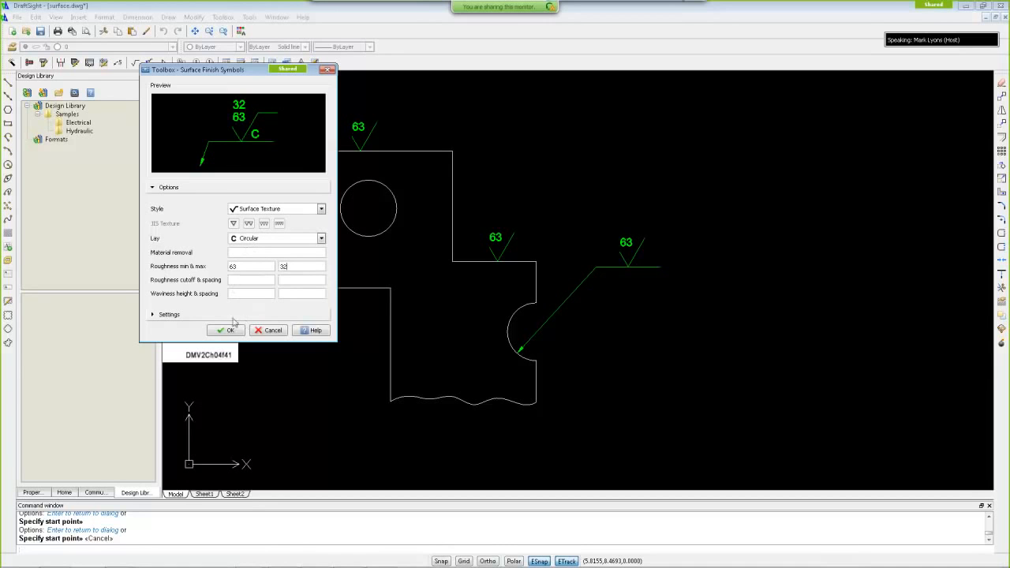
left_click(321, 239)
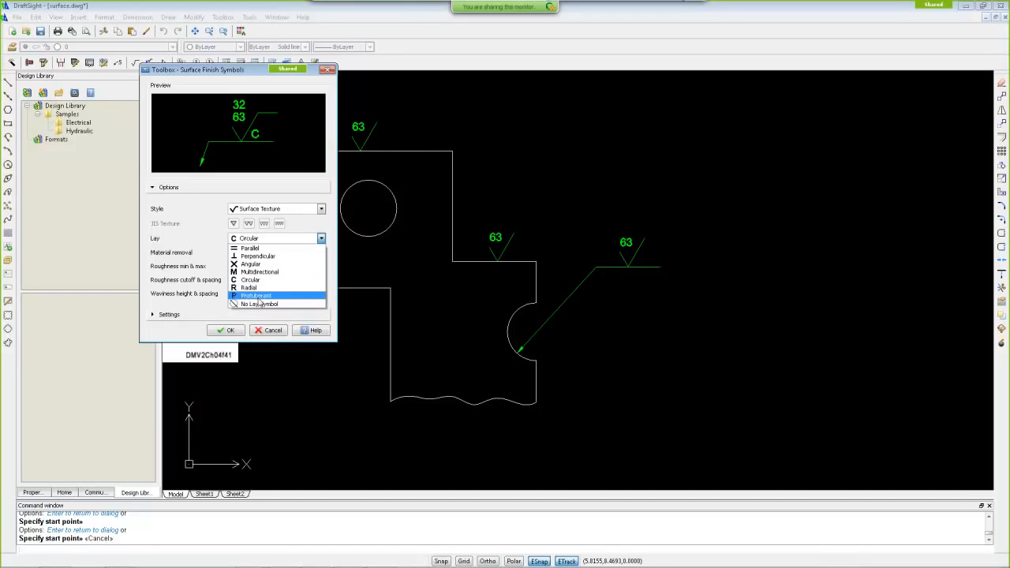
left_click(257, 305)
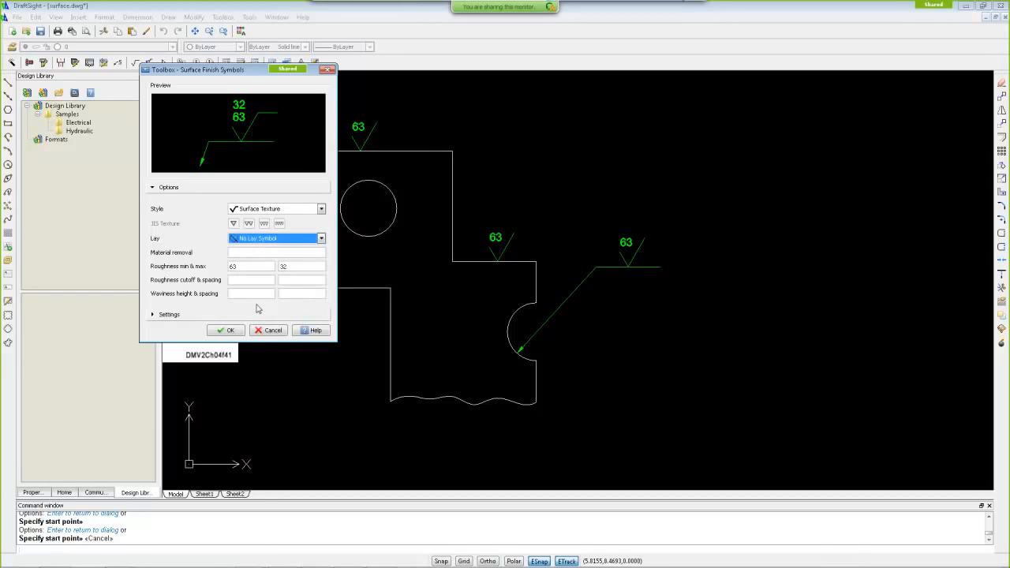
left_click(292, 239)
left_click(258, 291)
Step: Try the JIS Basic style with the triple, quadruple and single triangle textures, and cancel the surface finish symbol
left_click(322, 208)
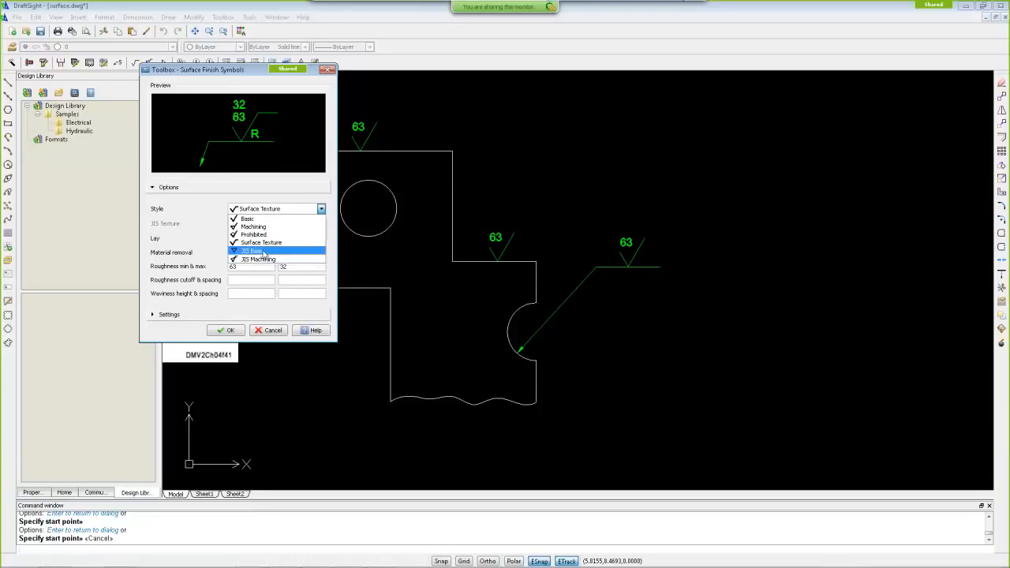
left_click(264, 252)
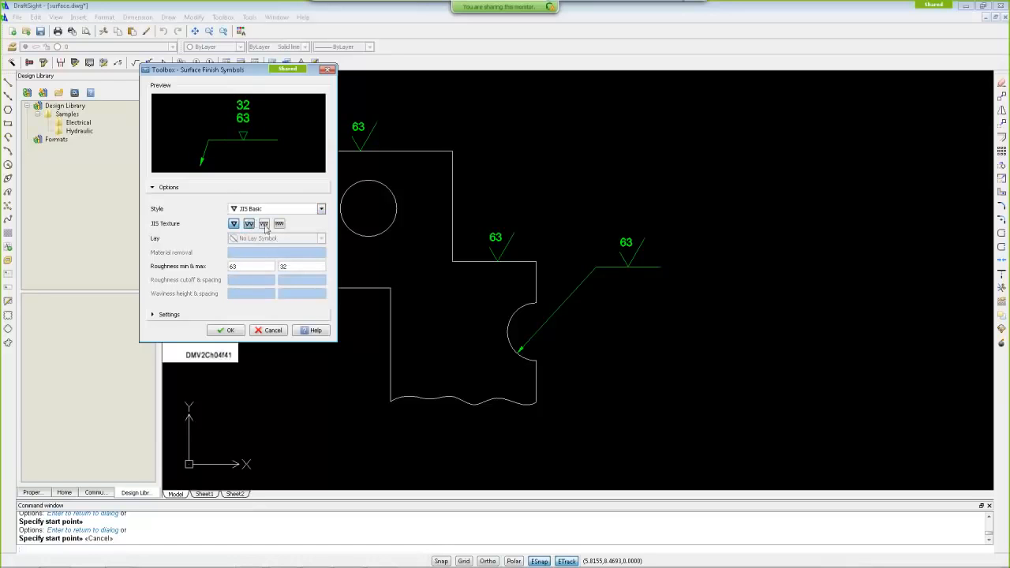
left_click(264, 225)
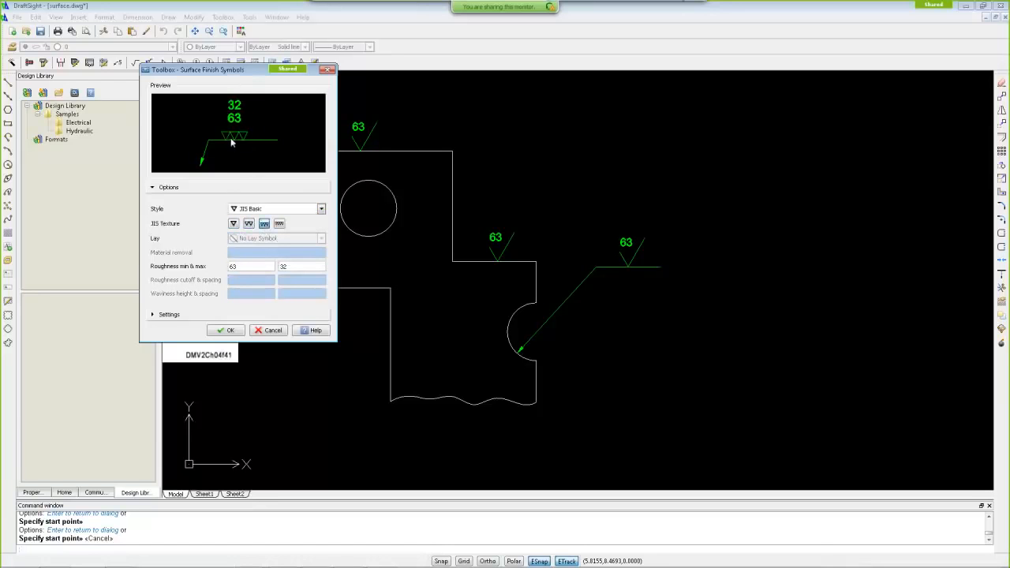
left_click(278, 225)
left_click(233, 223)
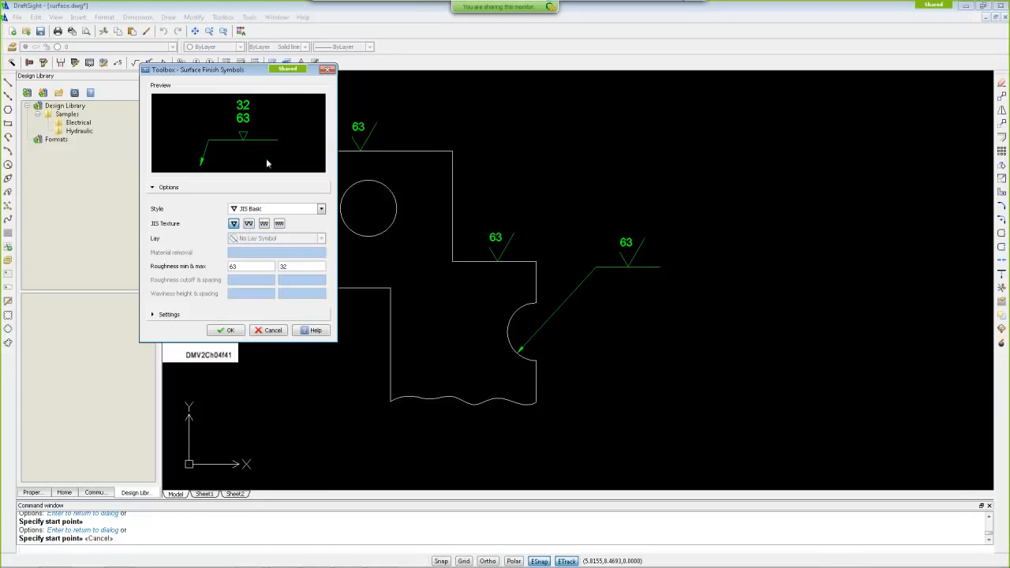
left_click(272, 330)
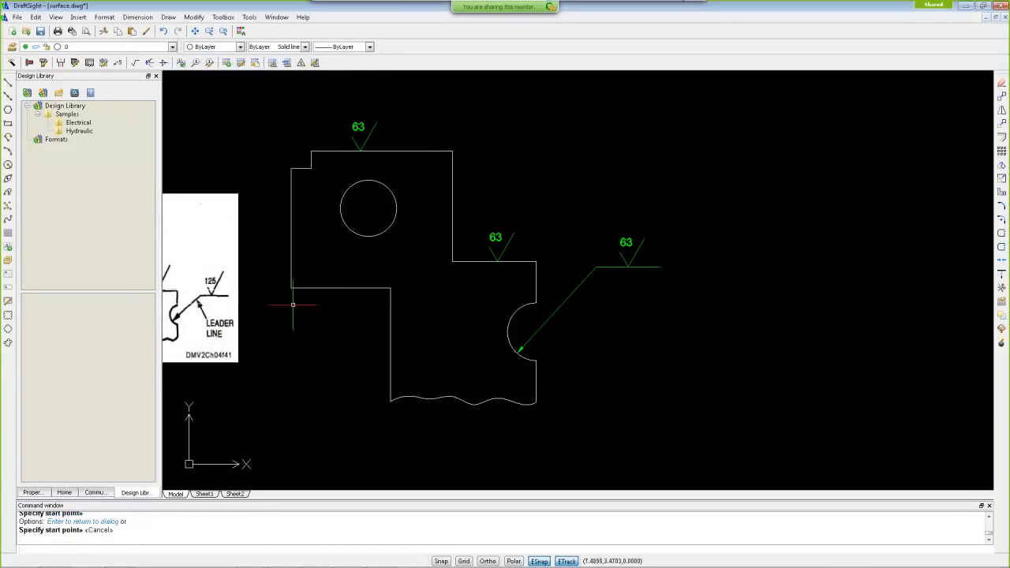
Step: Flip the 63 surface finish symbol on the part's top edge to the inside of the part
scroll(580, 221, "down", 1)
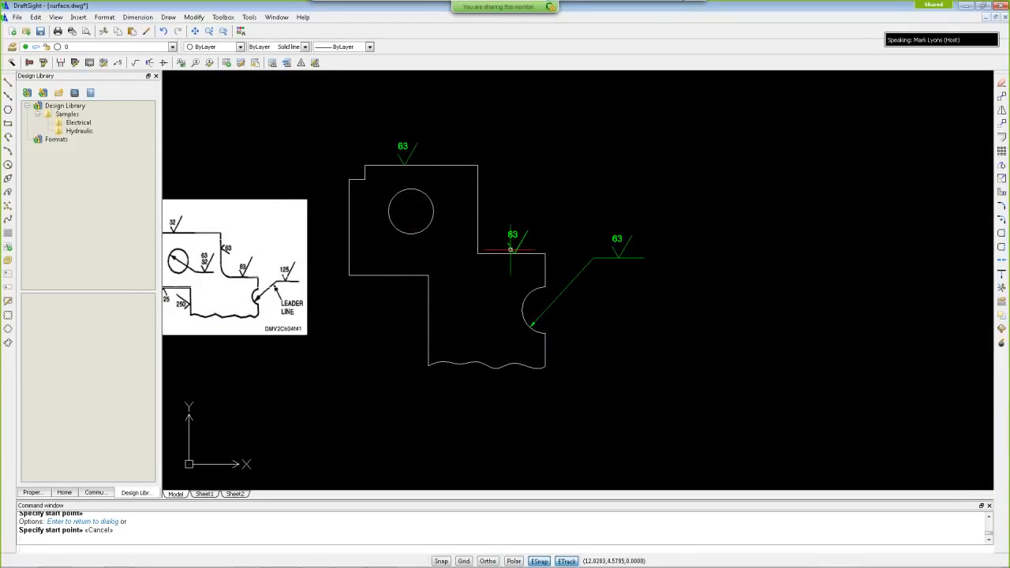
left_click(146, 65)
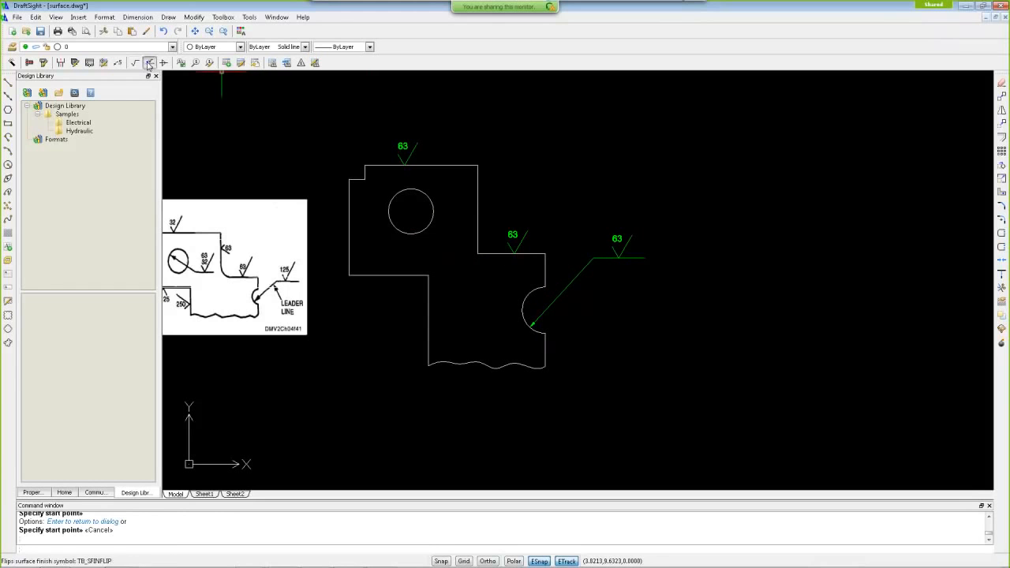
left_click(403, 148)
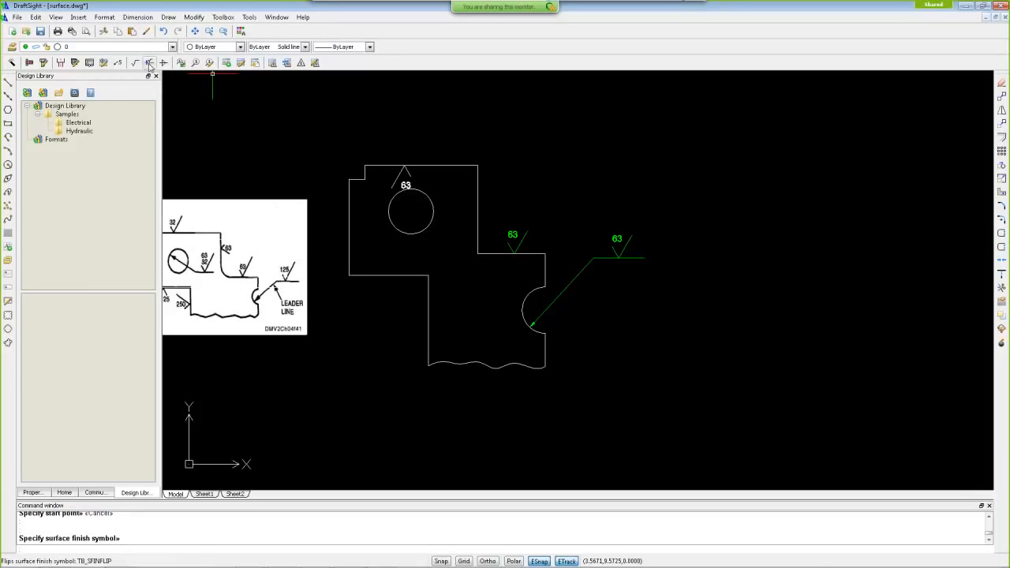
Step: Open the drawing Weld.dwg from the Draftsight_Demo_Drawings folder and bring its lower dimensioned view into sight
left_click(15, 18)
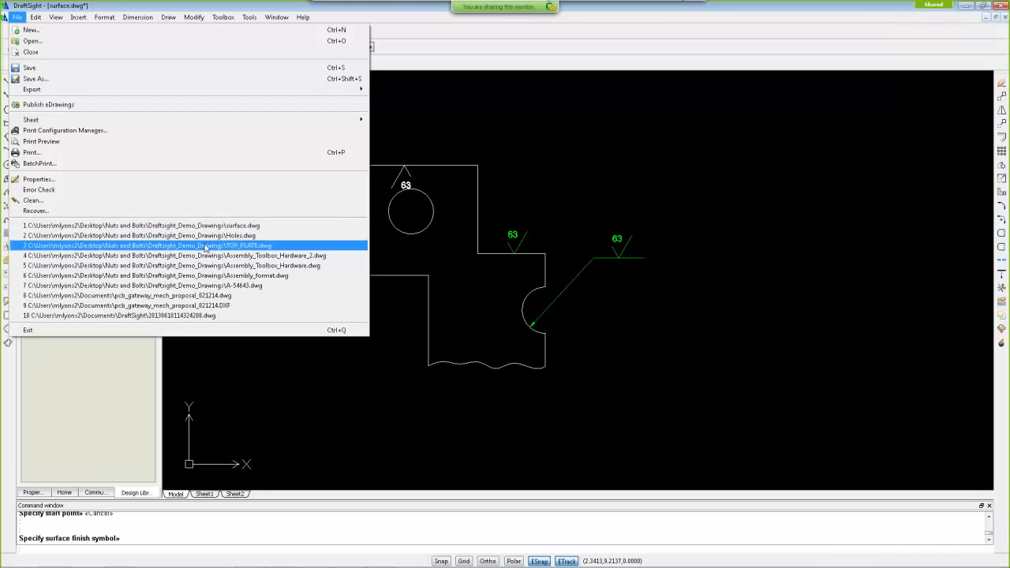
left_click(33, 40)
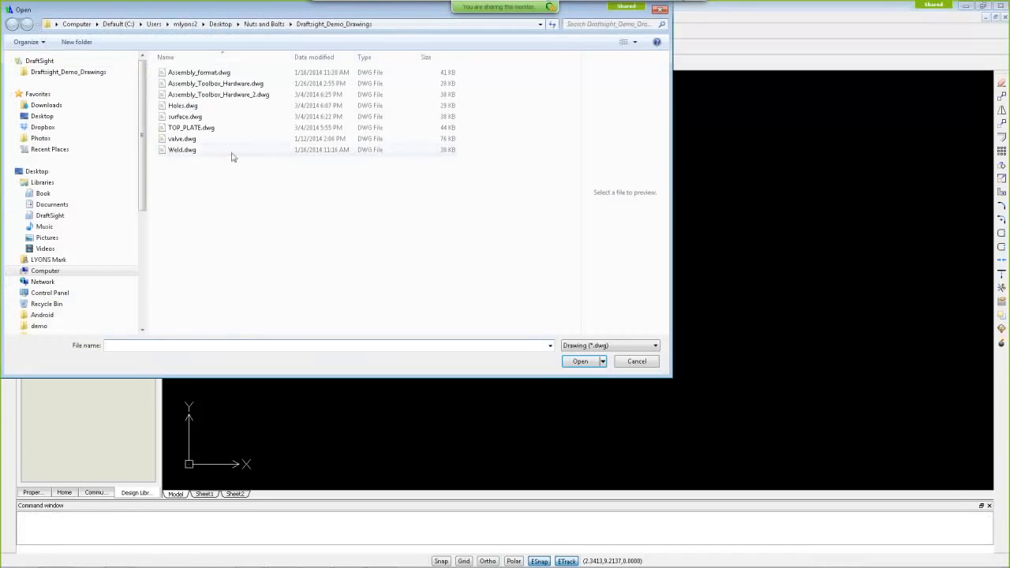
left_click(180, 152)
left_click(580, 361)
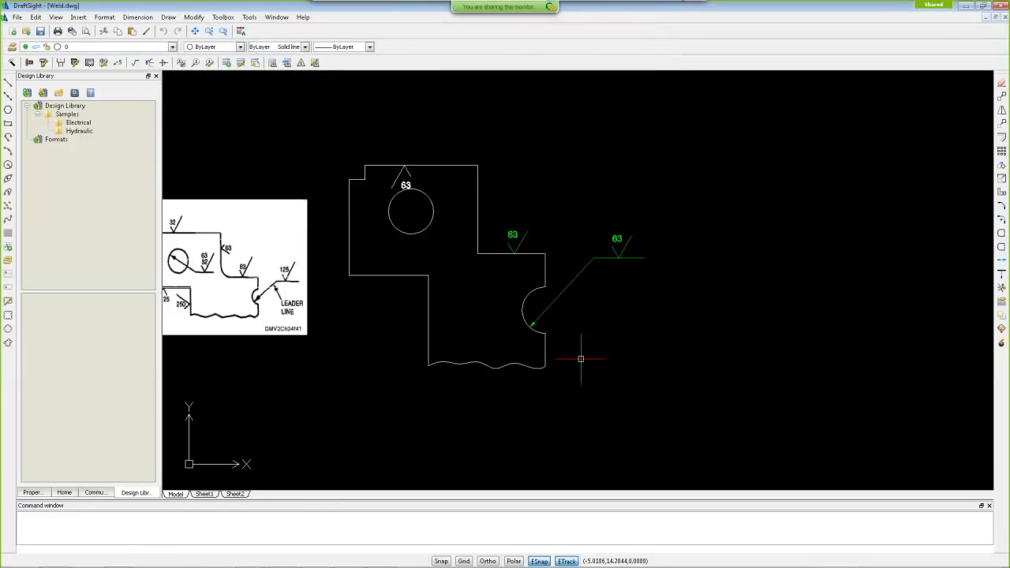
middle_click_drag(648, 346, 418, 226)
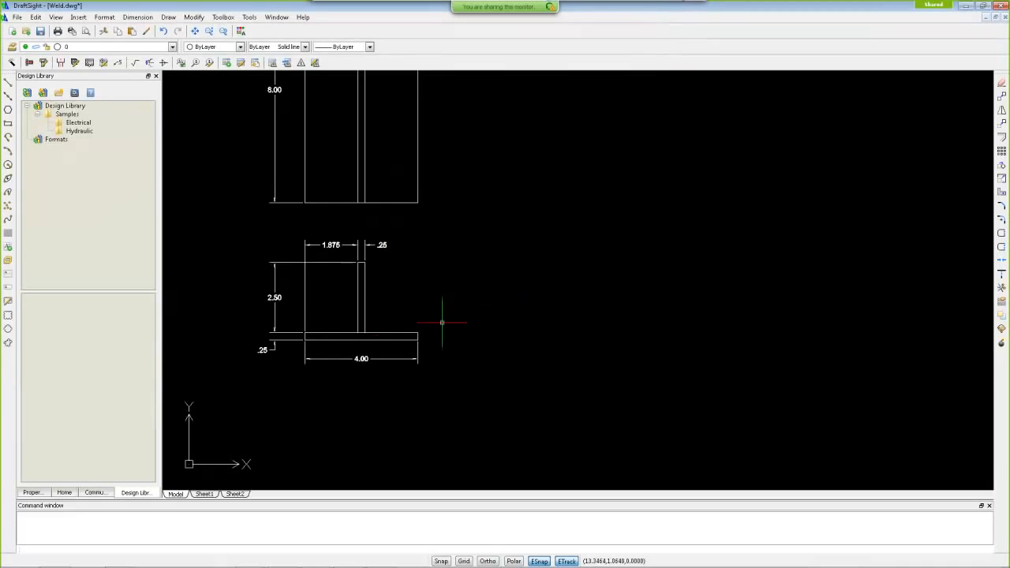
Step: Start a welding symbol displayed on both sides with the Fillet symbol type
left_click(163, 64)
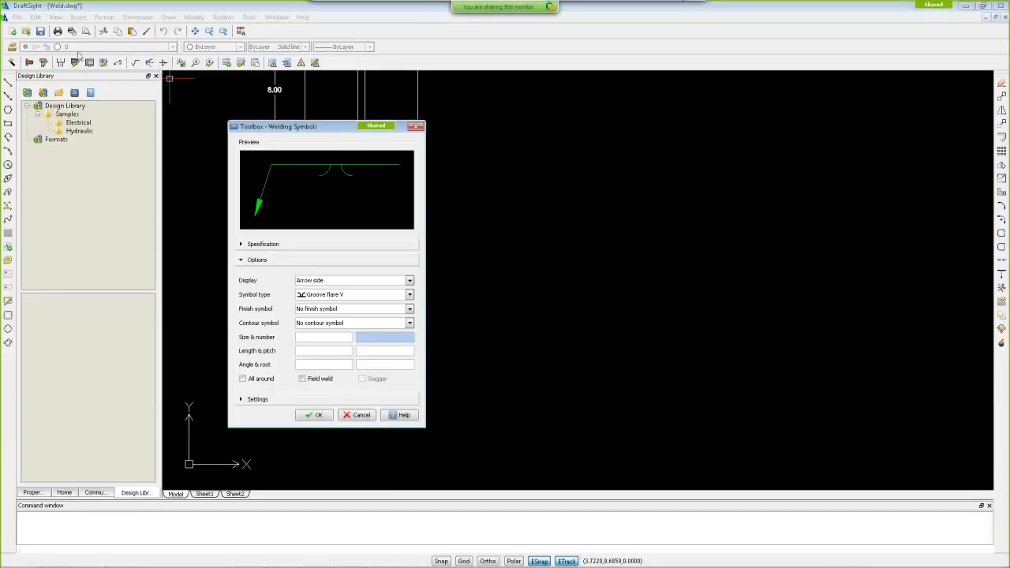
left_click_drag(327, 127, 275, 122)
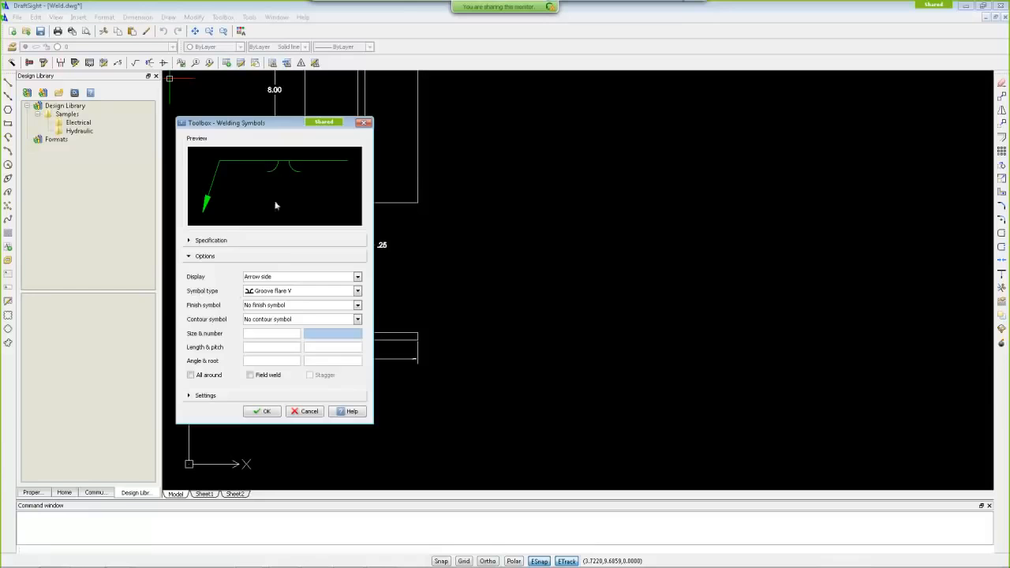
left_click(269, 276)
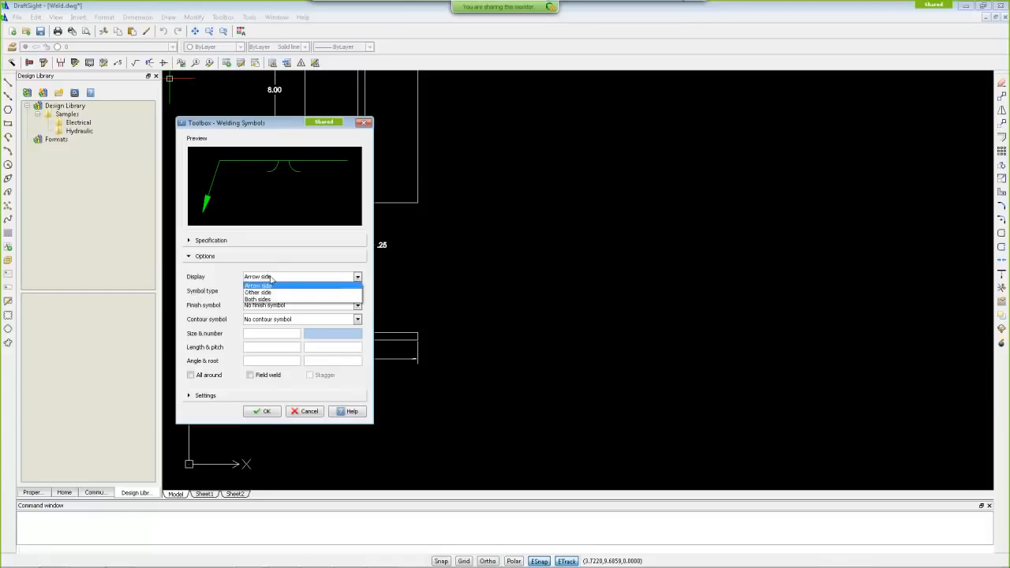
left_click(270, 300)
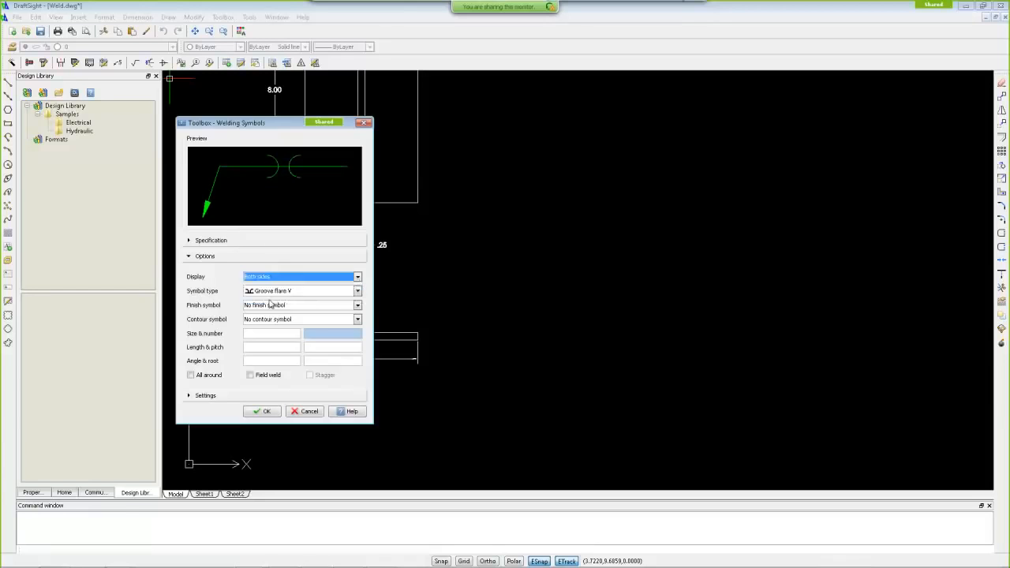
left_click(358, 291)
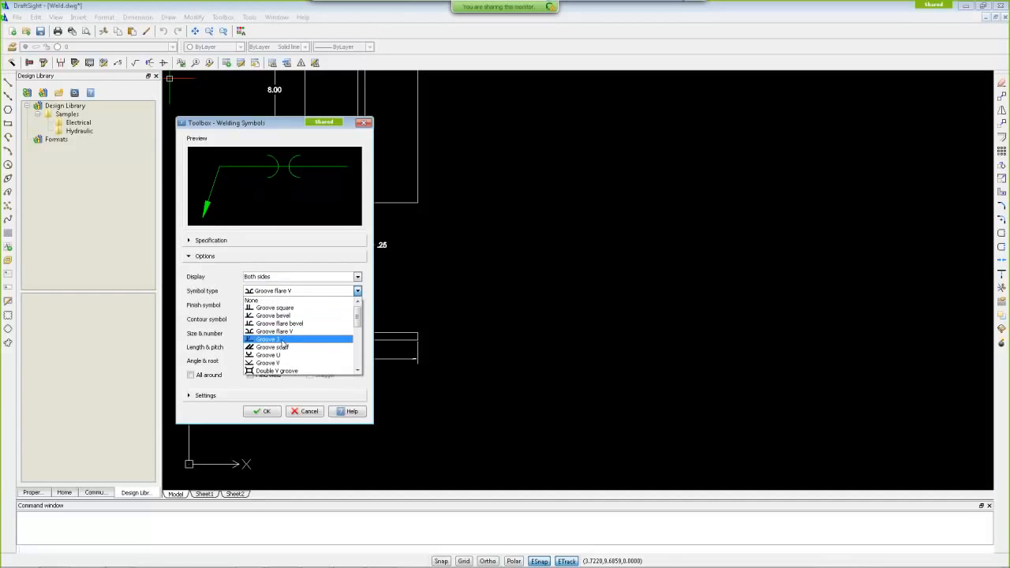
scroll(286, 320, "down", 3)
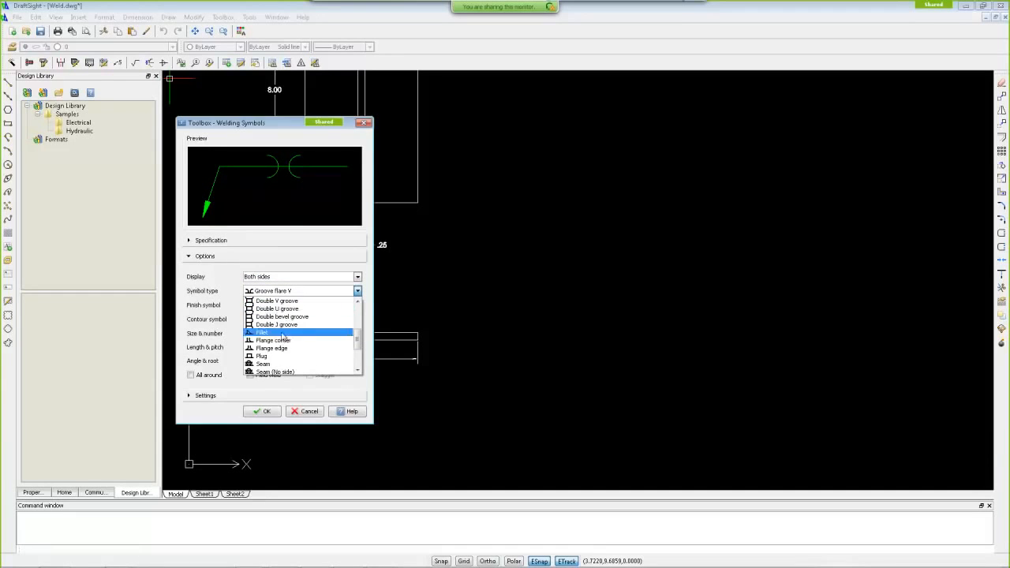
left_click(282, 333)
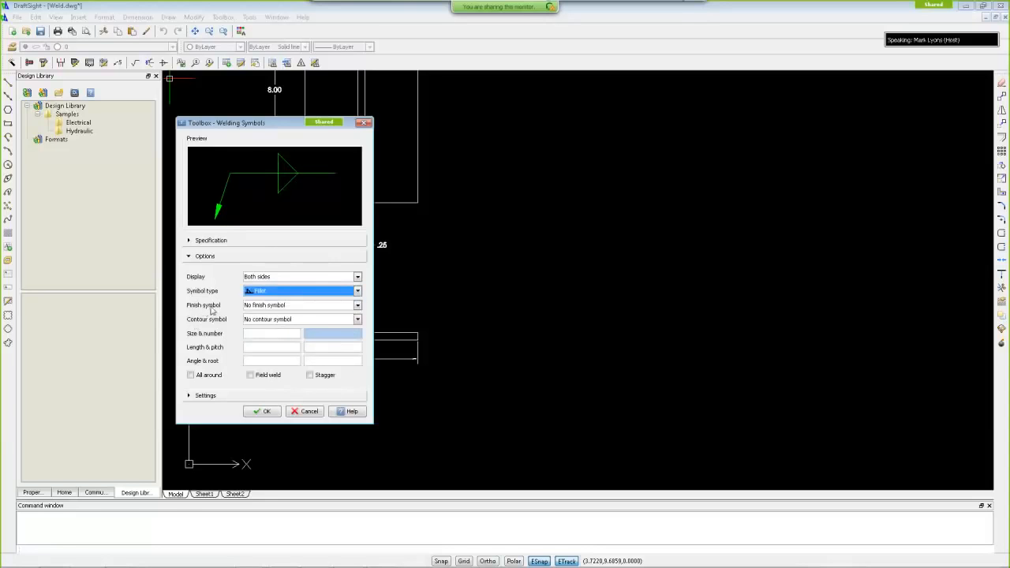
Step: Give the fillet weld symbol a G - Grinding finish, Flush contour and size .25, and mark it as a field weld
left_click(356, 306)
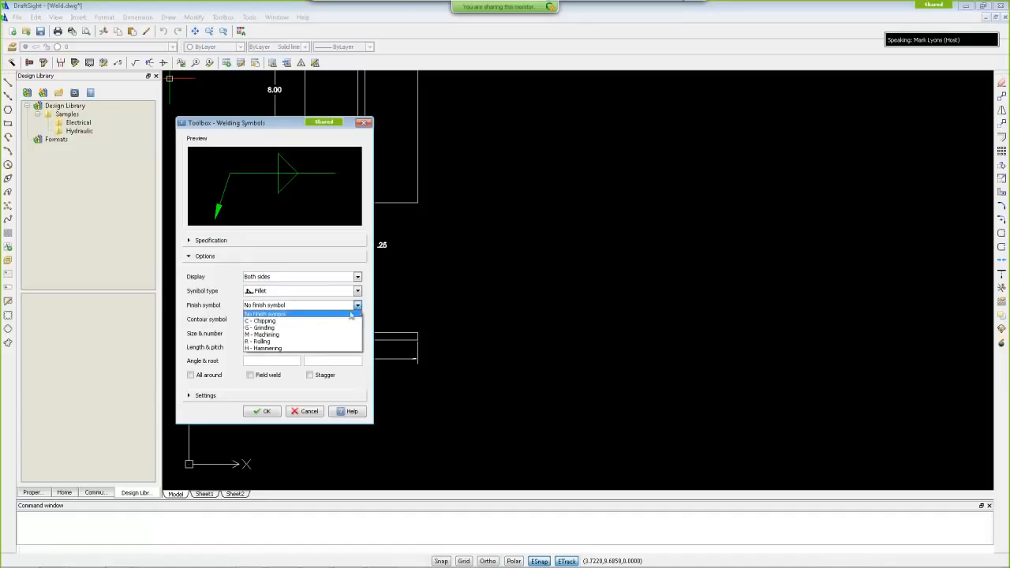
left_click(278, 330)
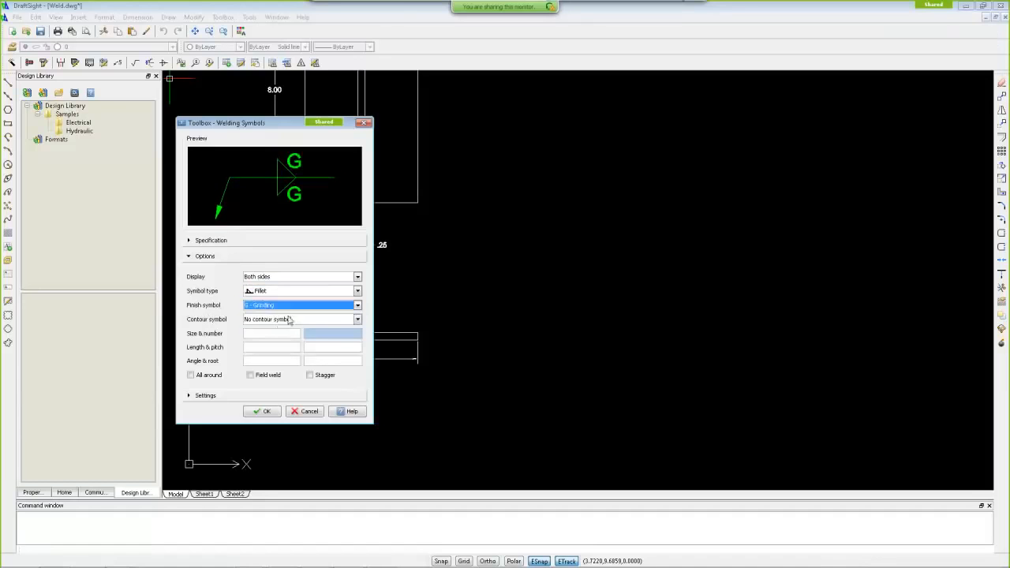
left_click(356, 319)
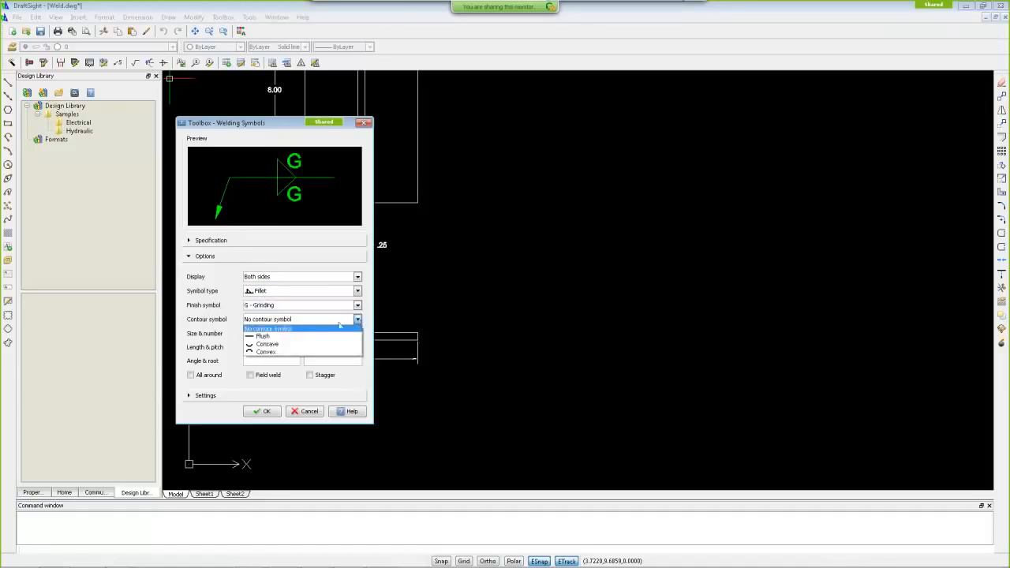
left_click(297, 336)
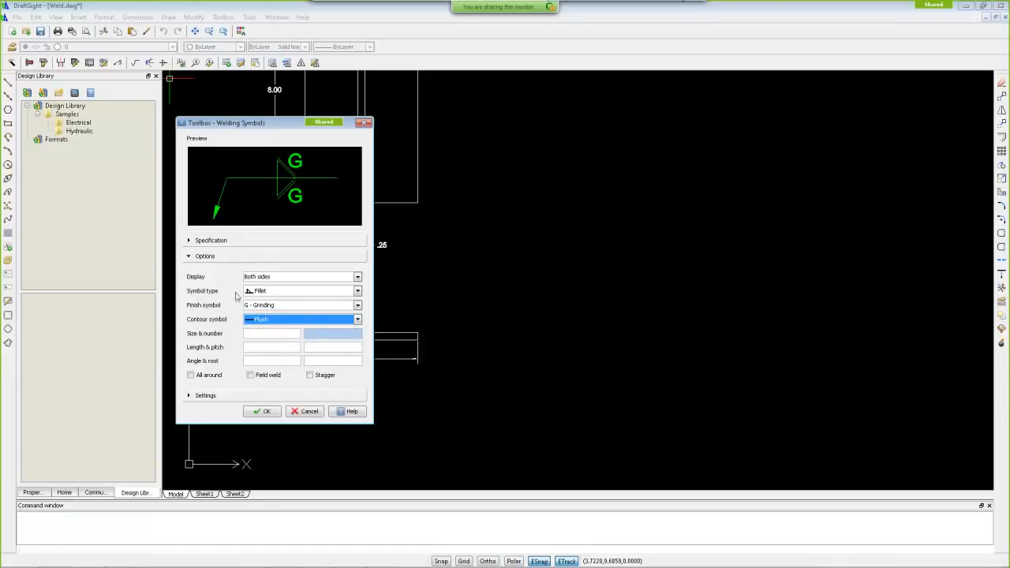
left_click(257, 334)
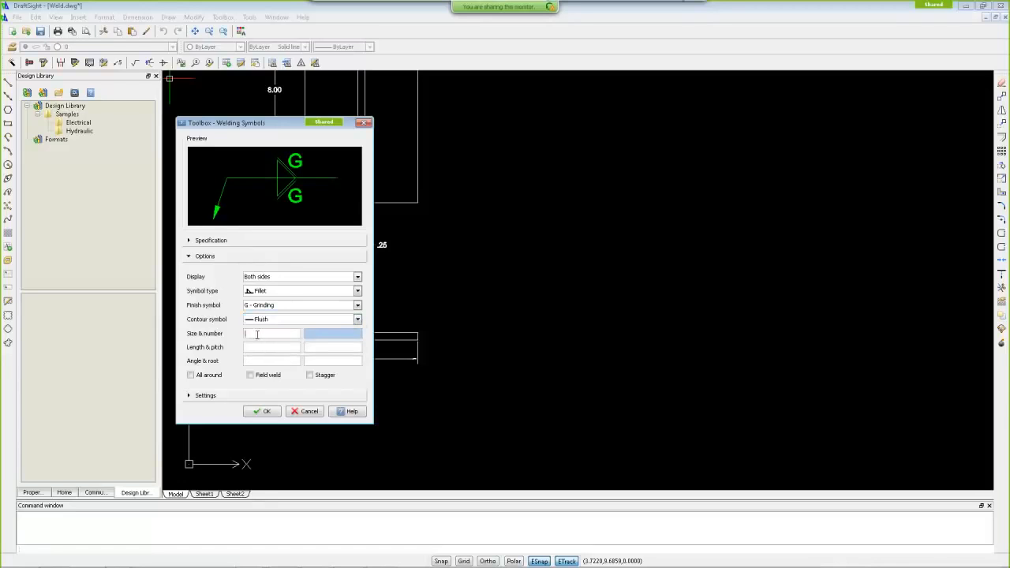
type(".25")
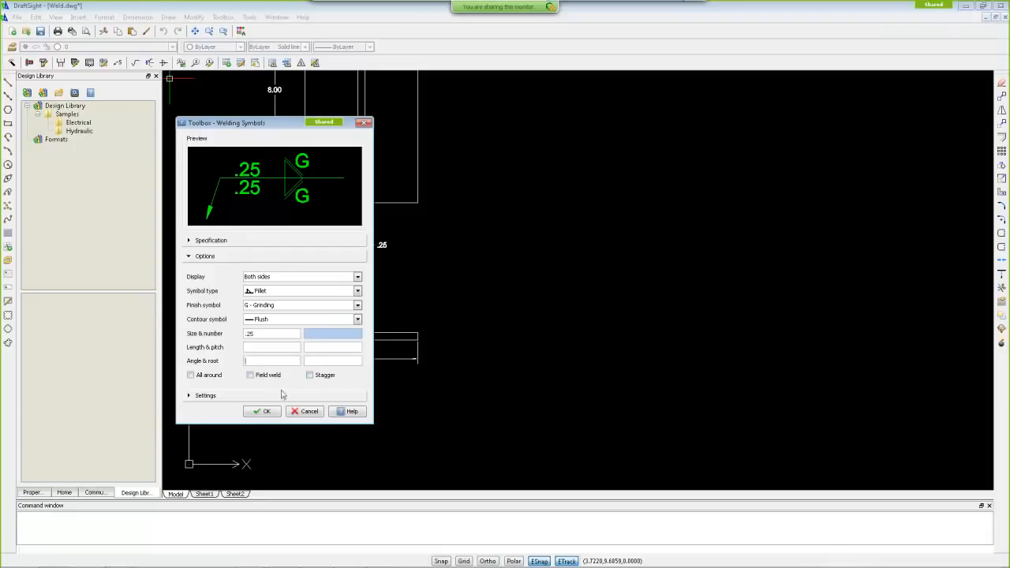
left_click(250, 376)
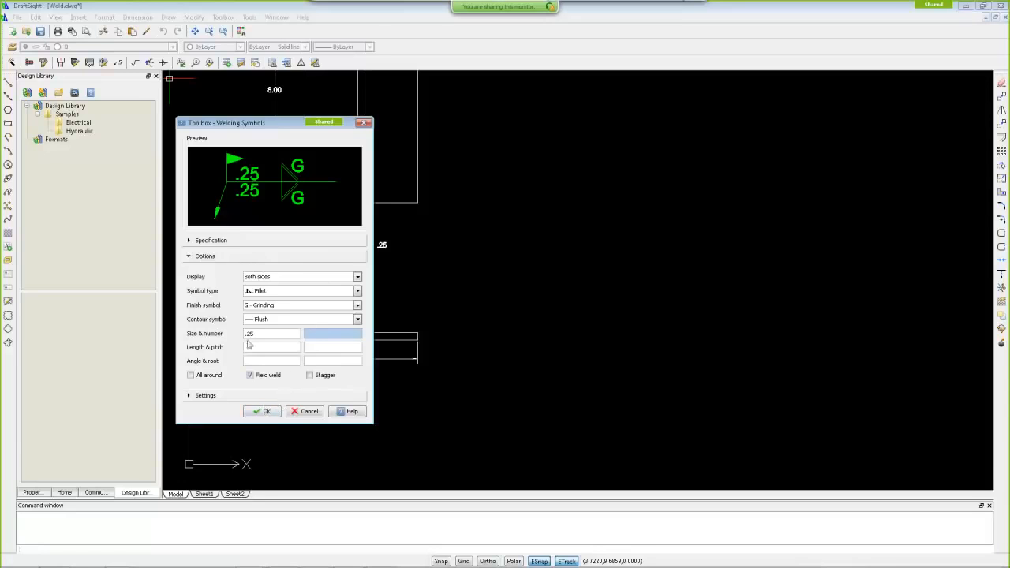
Step: Set the weld specification abbreviation to AW (Arc welding) and accept the symbol settings
left_click(206, 240)
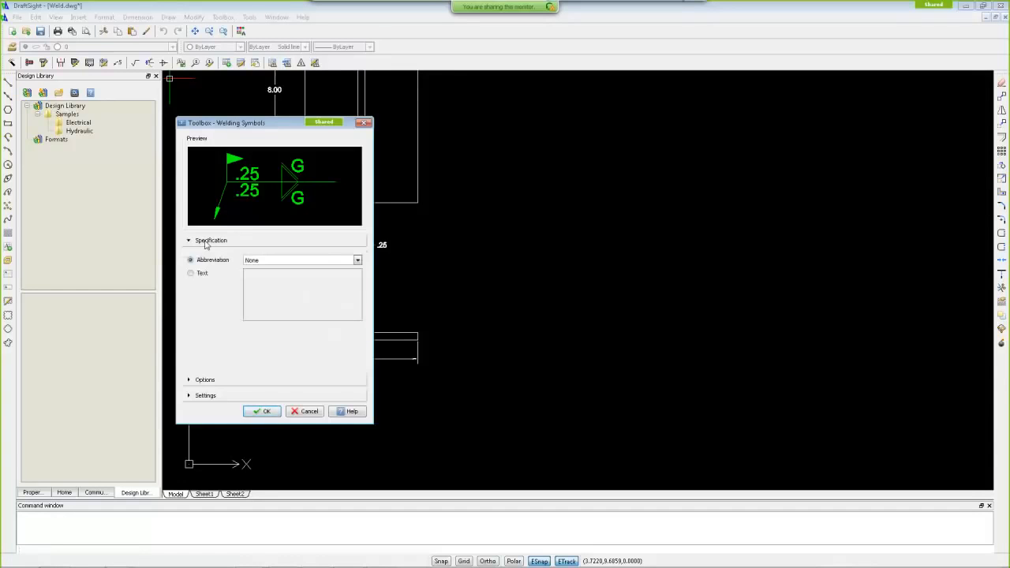
left_click(357, 261)
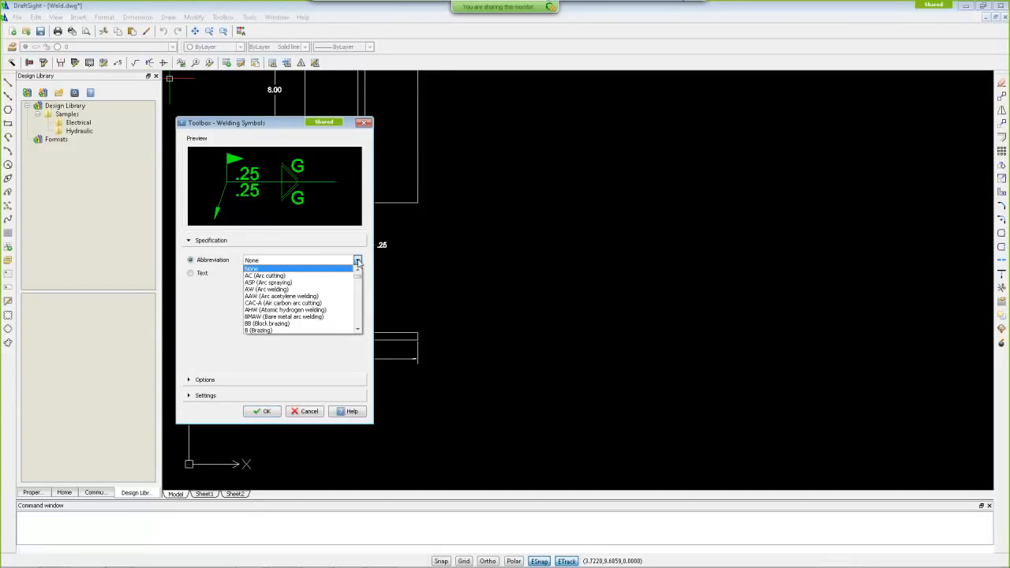
left_click(296, 288)
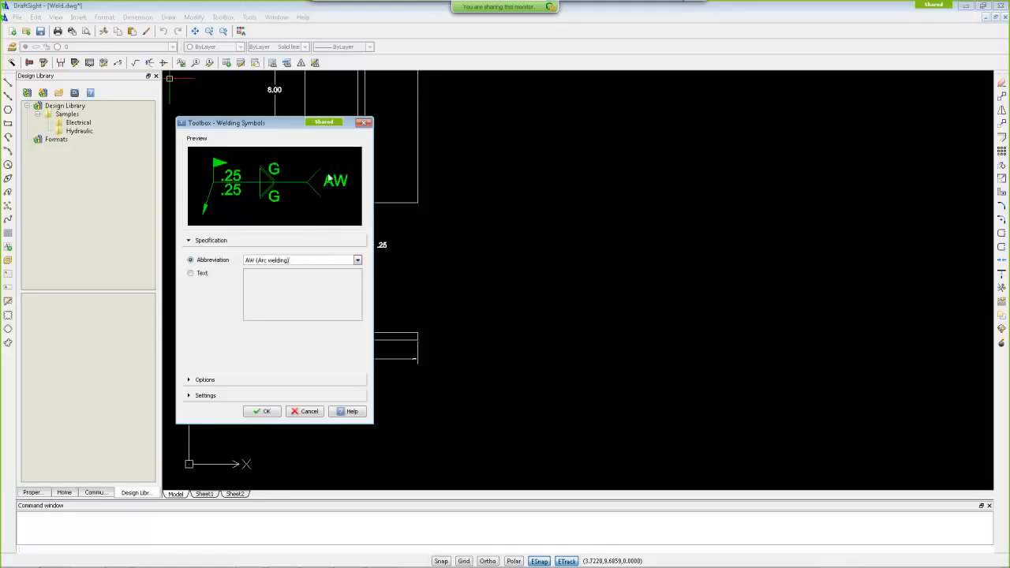
left_click(265, 412)
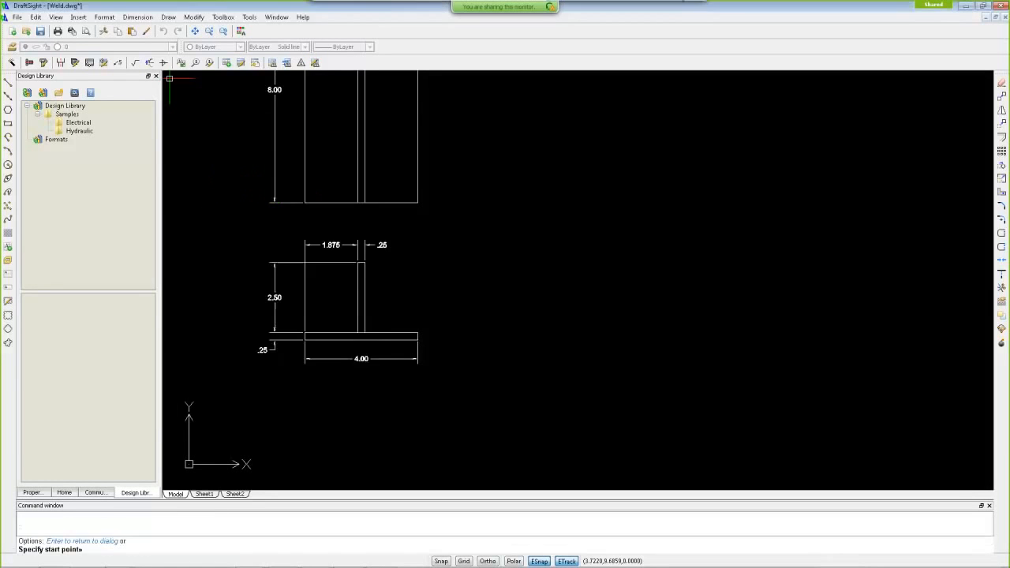
Step: Place the weld symbol with its arrow at the corner where the vertical plate's right face meets the base plate, leading up and right
left_click(365, 332)
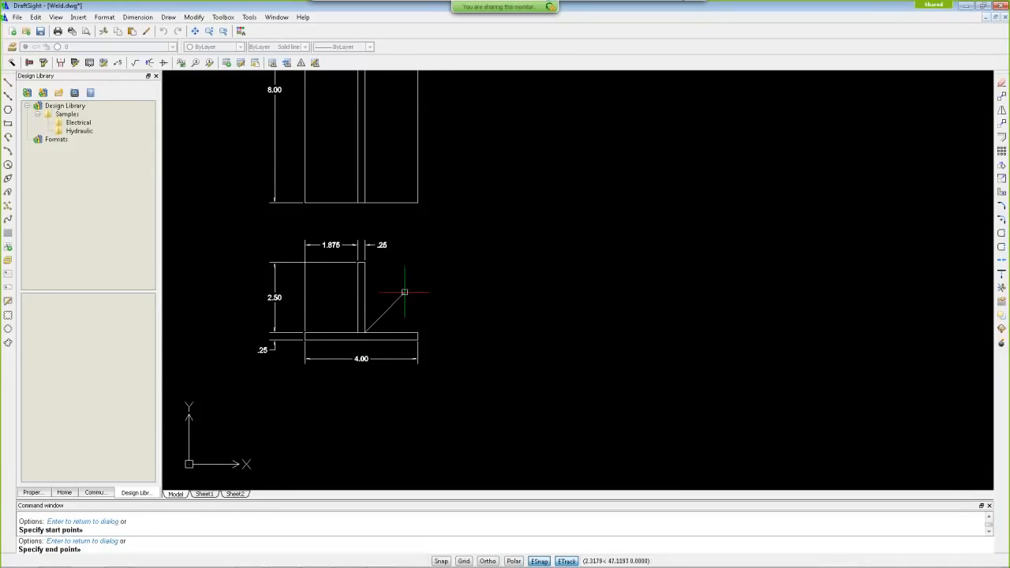
left_click(426, 272)
scroll(467, 312, "up", 1)
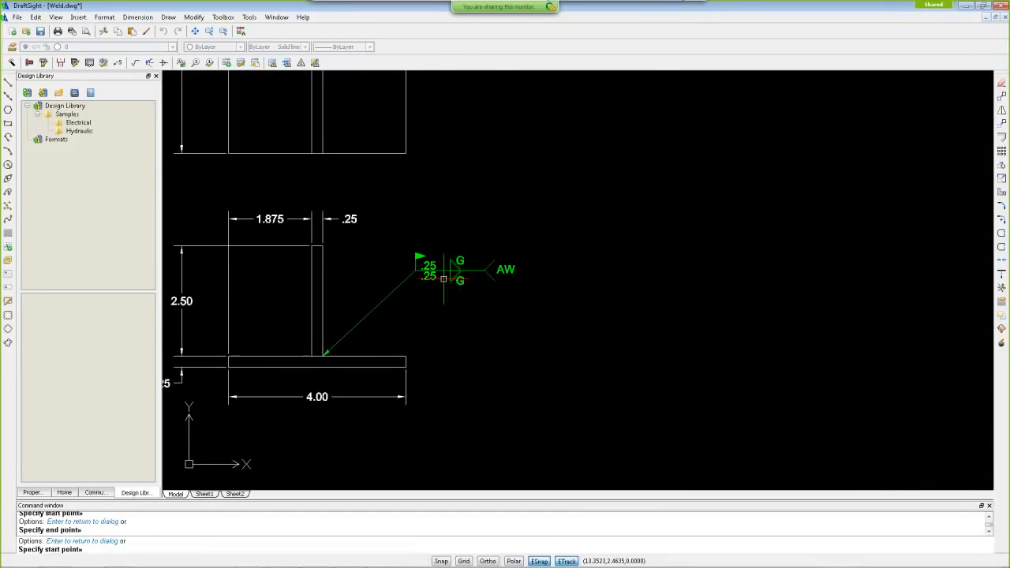
scroll(479, 311, "up", 3)
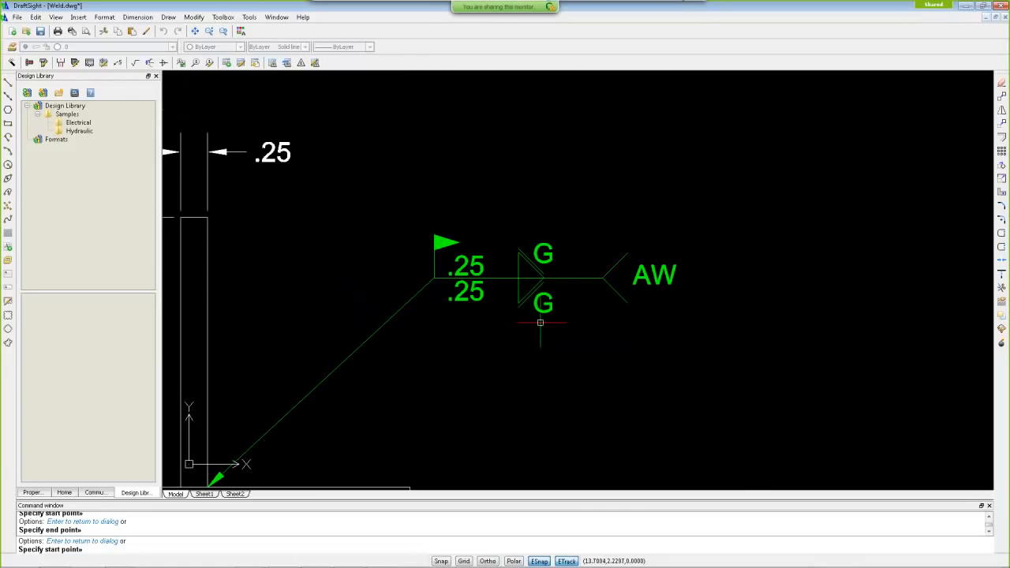
scroll(542, 322, "up", 1)
scroll(537, 319, "down", 2)
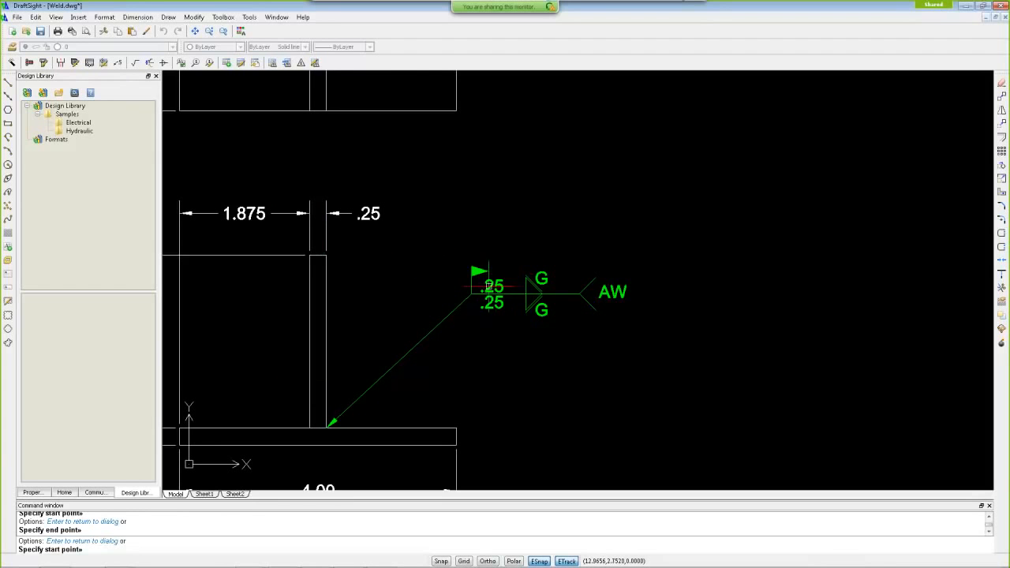
scroll(527, 298, "up", 1)
scroll(527, 298, "down", 3)
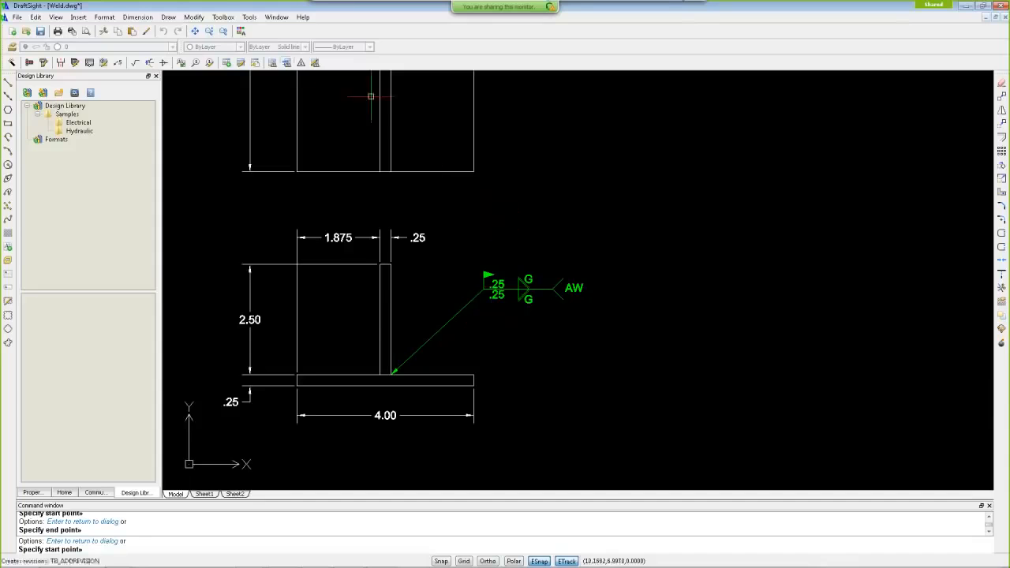
Step: Insert a revision table to the upper right of the dimensioned lower view and choose to add a revision now
left_click(274, 68)
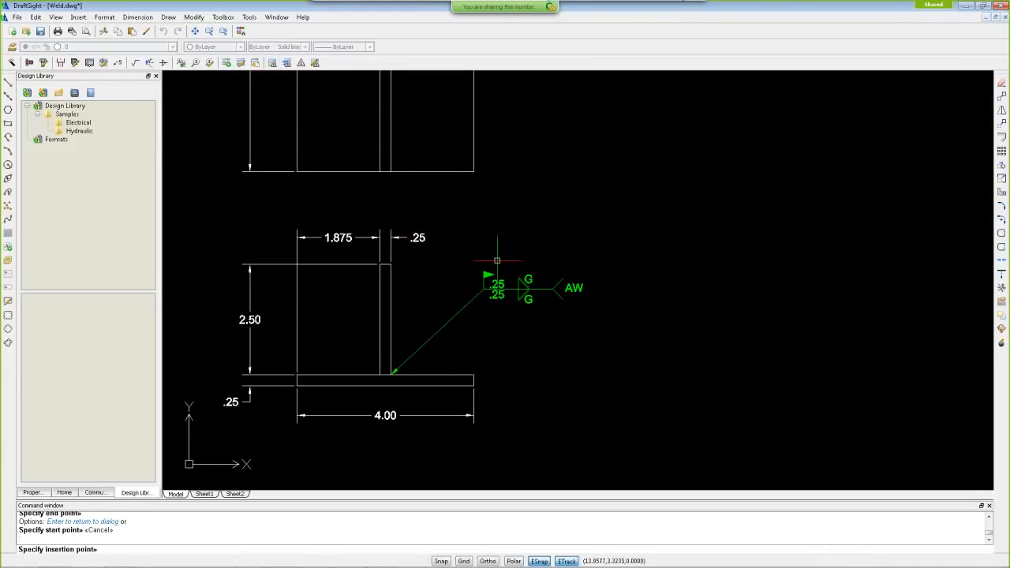
left_click(750, 121)
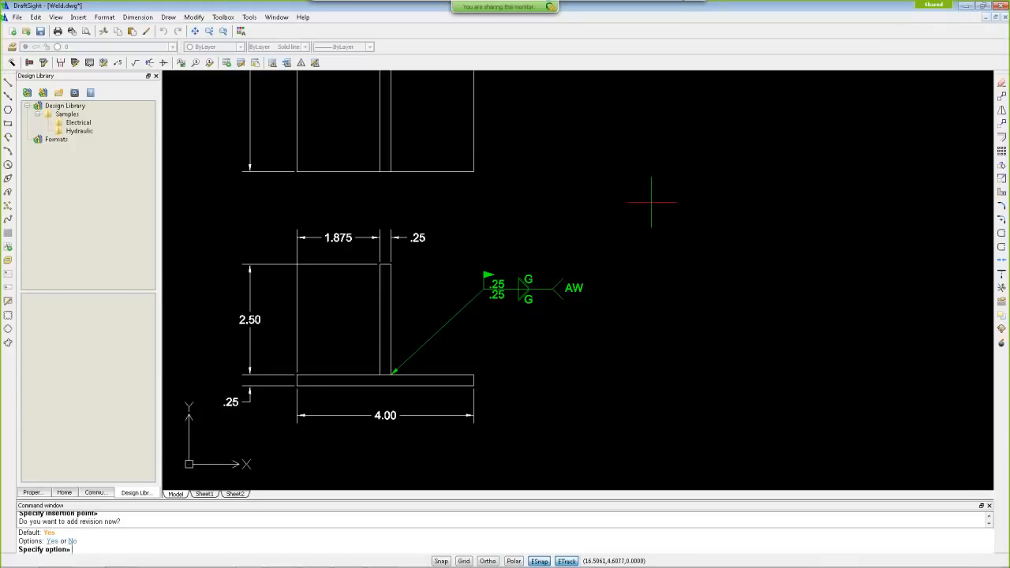
key("Return")
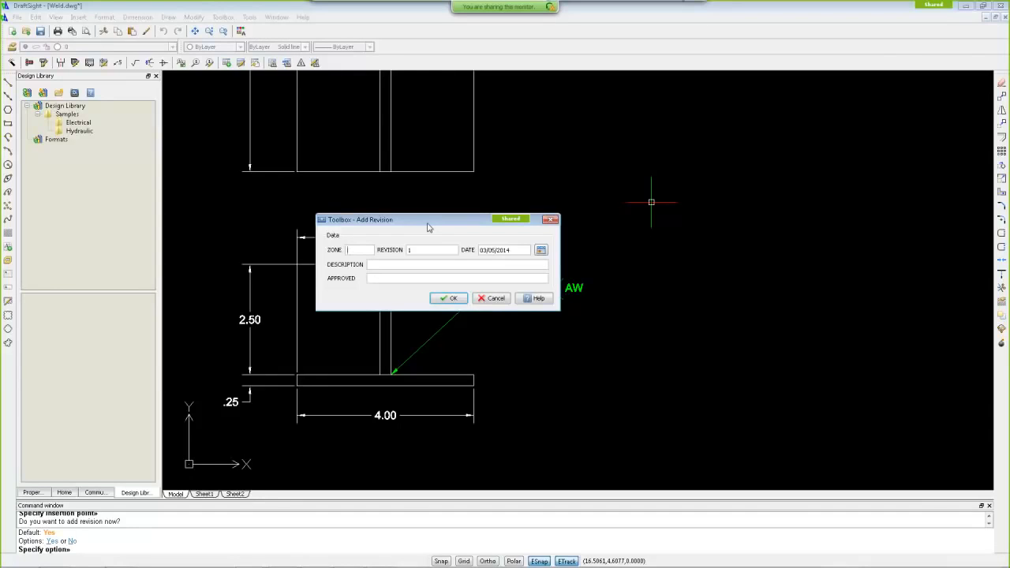
Step: Add revision A for zone B4 with the description ADDED WELD SYMBOL and the approver's initials
type("b4")
key("BackSpace")
type("B4")
key("Tab")
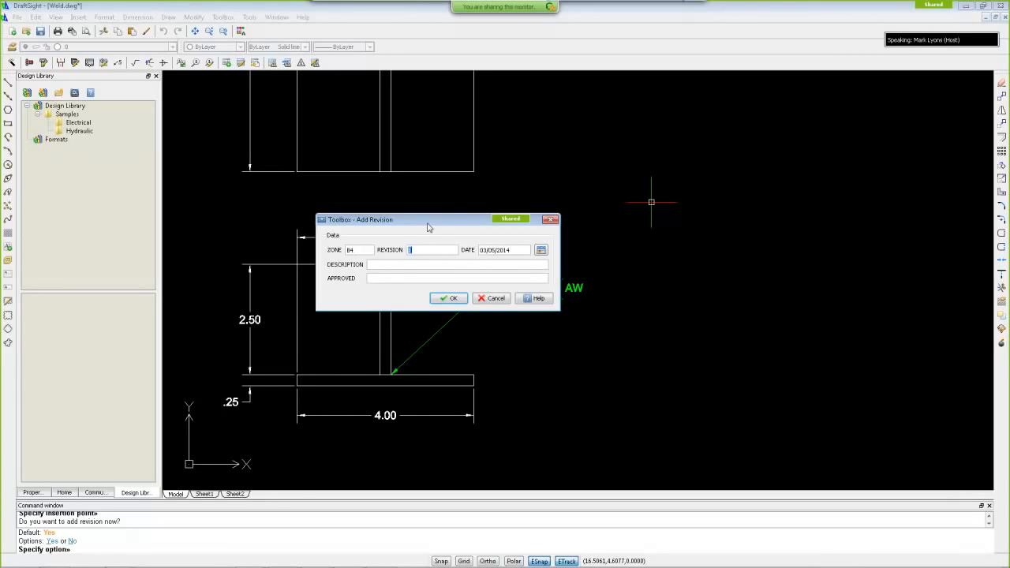
type("AADDED W")
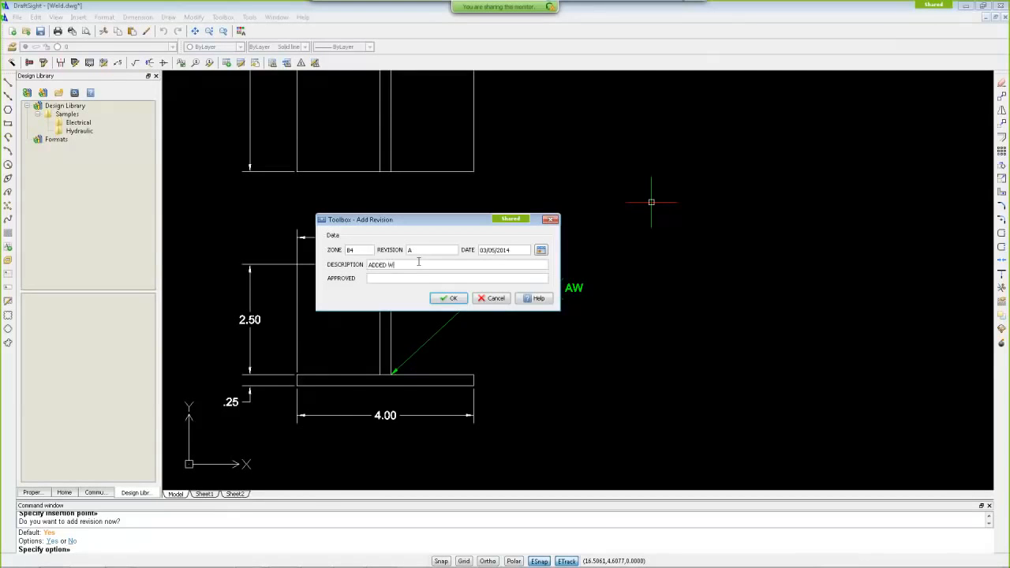
type("ELD SYMBOL")
left_click(420, 277)
type("MSL")
left_click(448, 298)
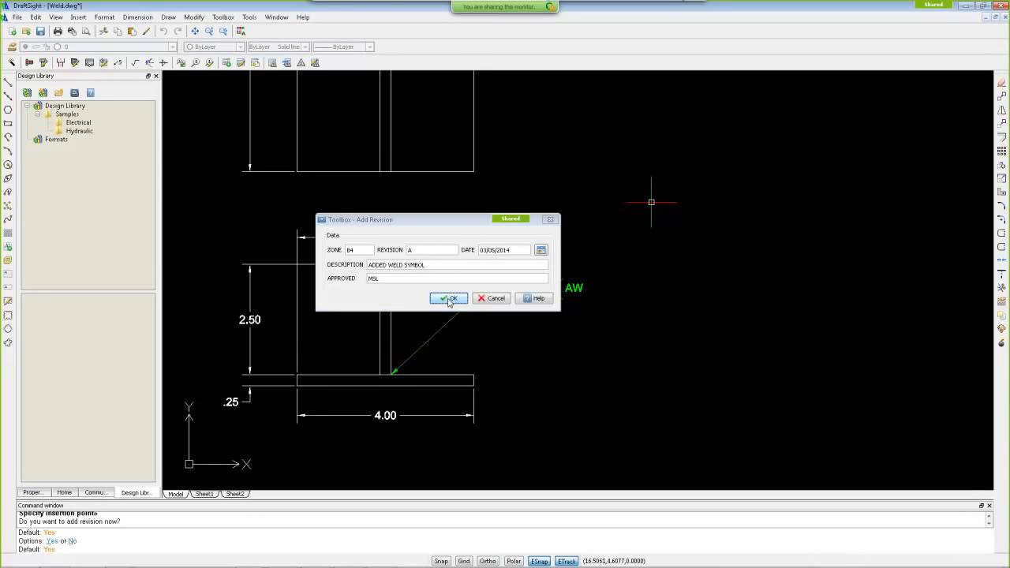
Step: Place one revision A triangle just above the weld symbol and end the placement
scroll(770, 254, "down", 2)
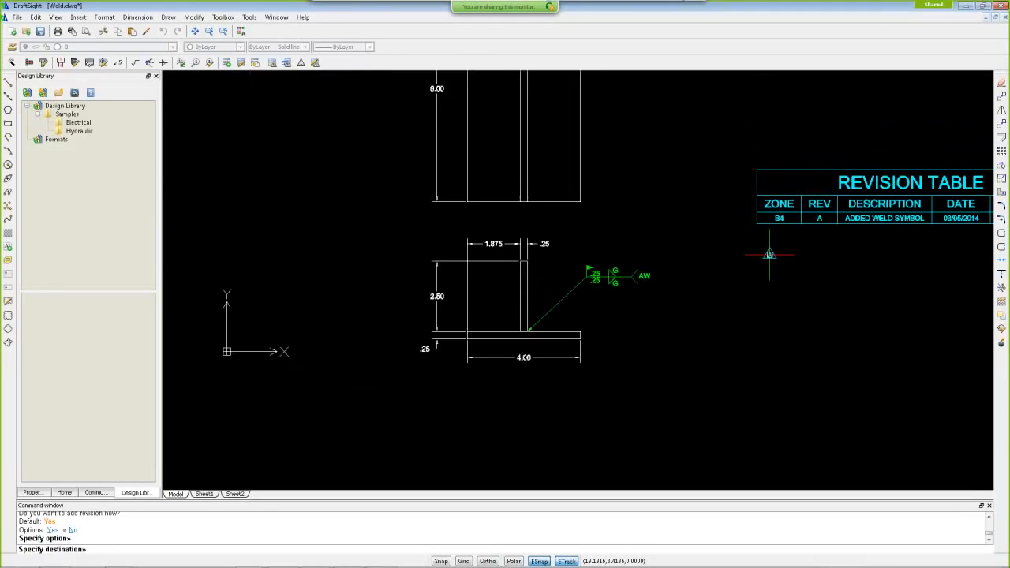
middle_click_drag(770, 254, 593, 243)
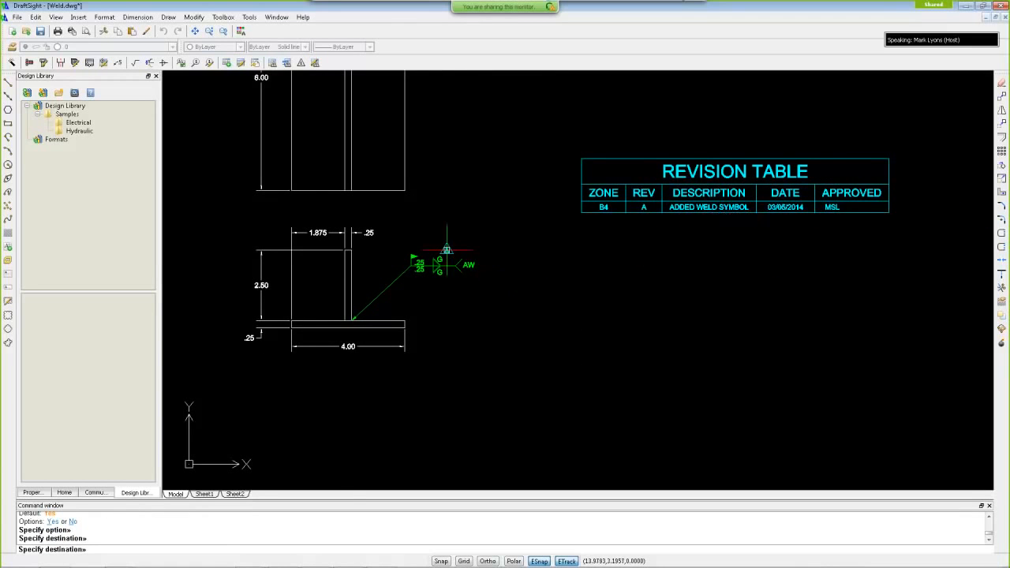
scroll(433, 256, "up", 3)
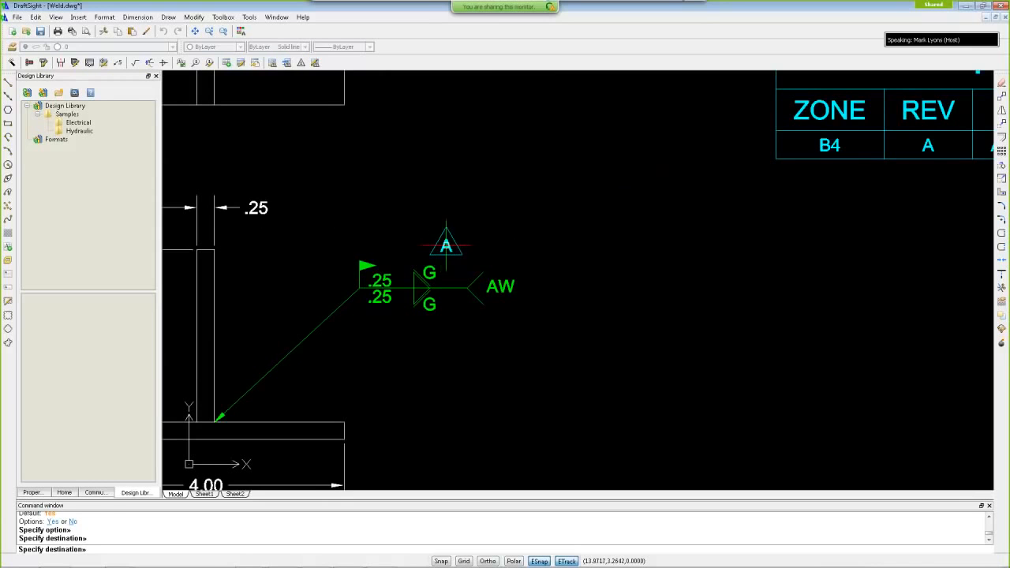
scroll(614, 227, "down", 2)
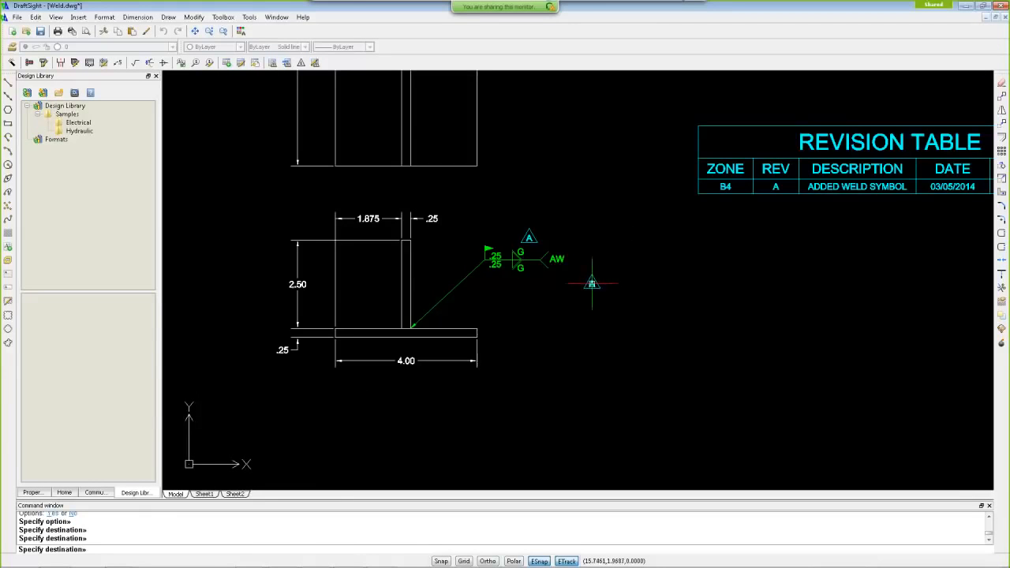
key("Escape")
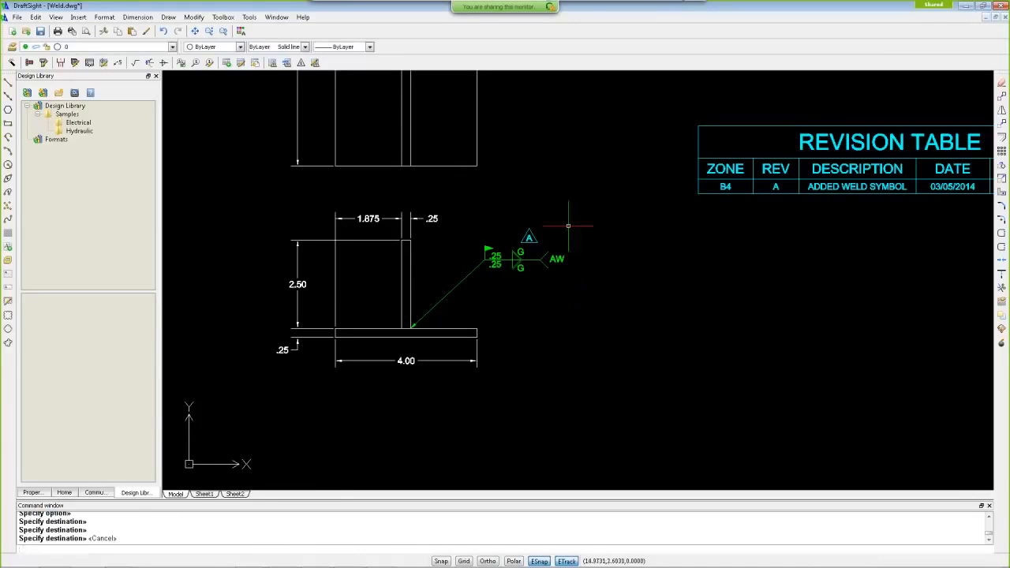
Step: Add a second revision to the table for zone B3 with the description ADDED DIMENSION and the approver's initials
left_click(287, 63)
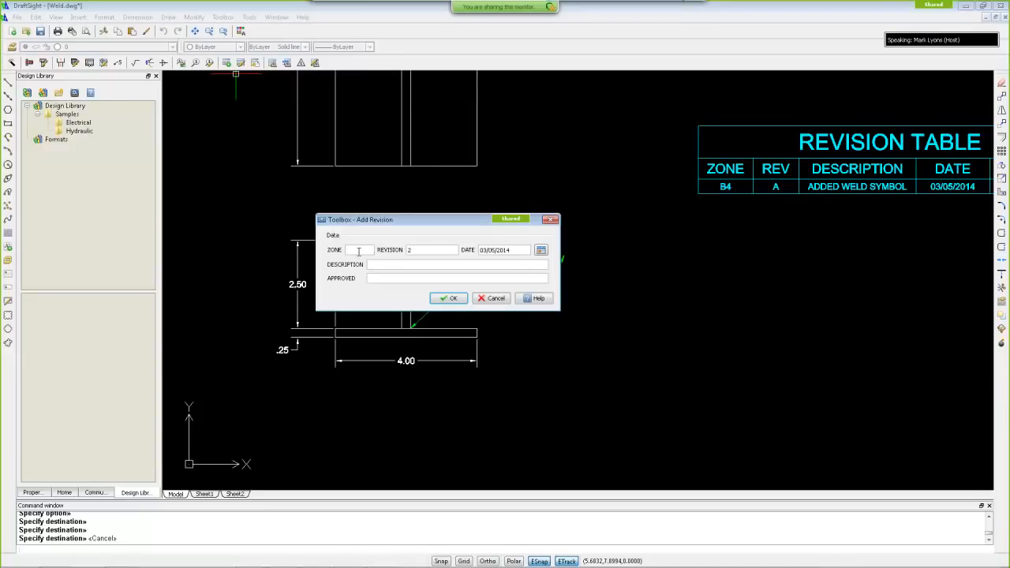
type("B4")
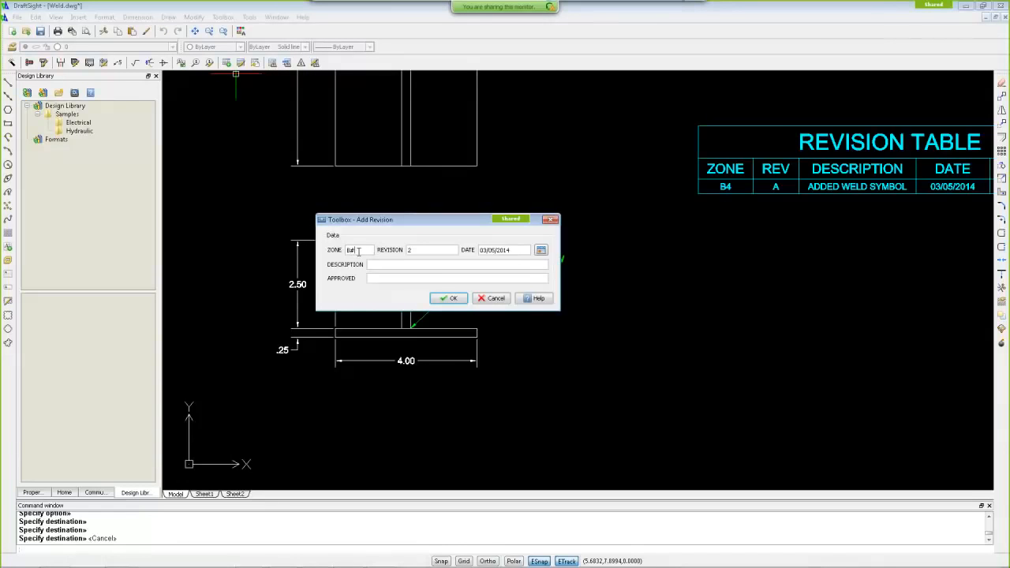
type("3")
key("Tab")
left_click(389, 265)
type("ADDED DIMENSION")
left_click(392, 278)
type("MSL")
left_click(450, 301)
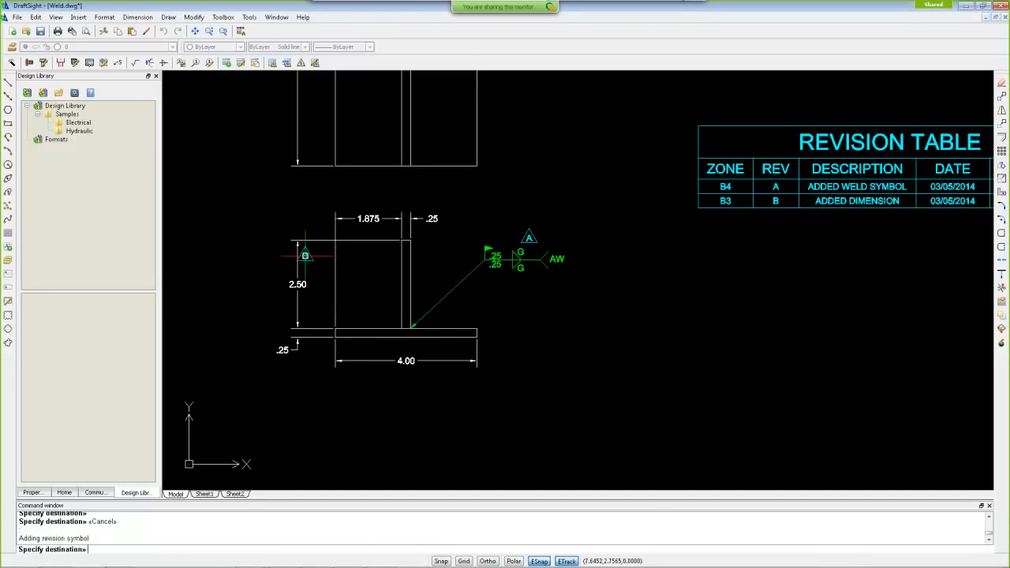
Step: Place one revision B triangle just left of the 2.50 height dimension and end the placement
left_click(276, 269)
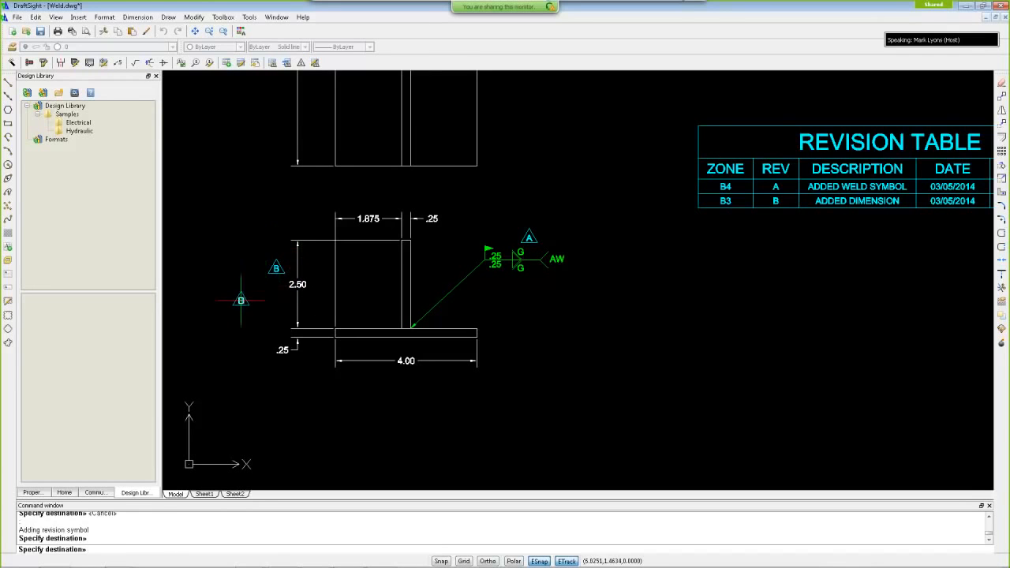
key("Escape")
scroll(272, 283, "up", 3)
scroll(276, 270, "down", 5)
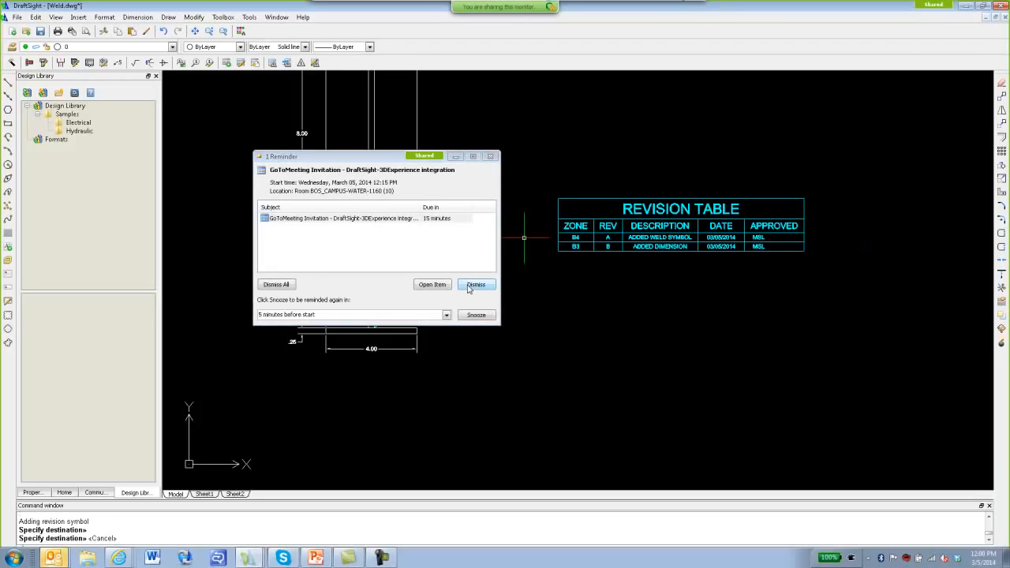
Step: Dismiss the meeting reminder, then check the event chat for attendee questions and close it
left_click(469, 287)
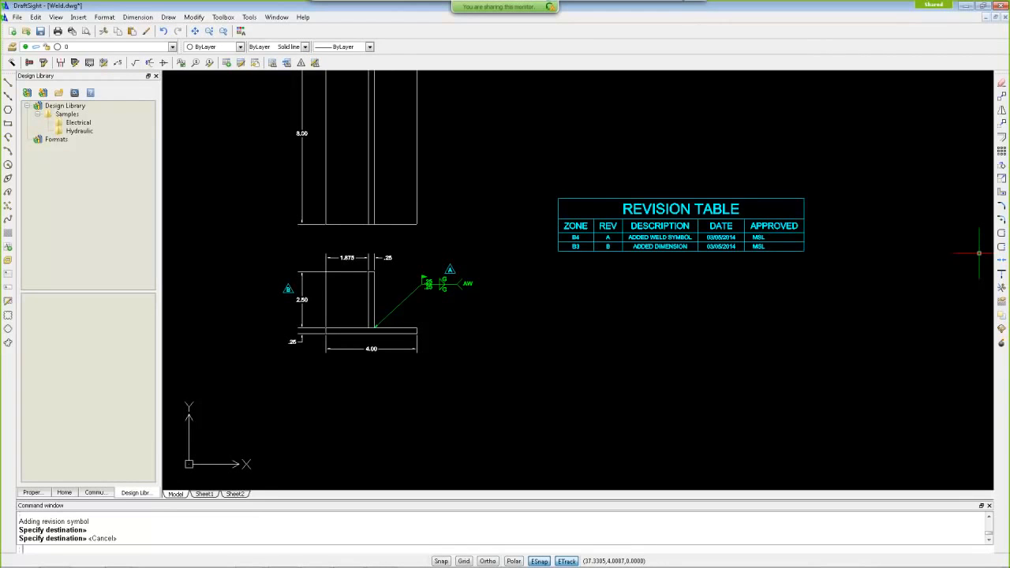
left_click_drag(1009, 253, 857, 347)
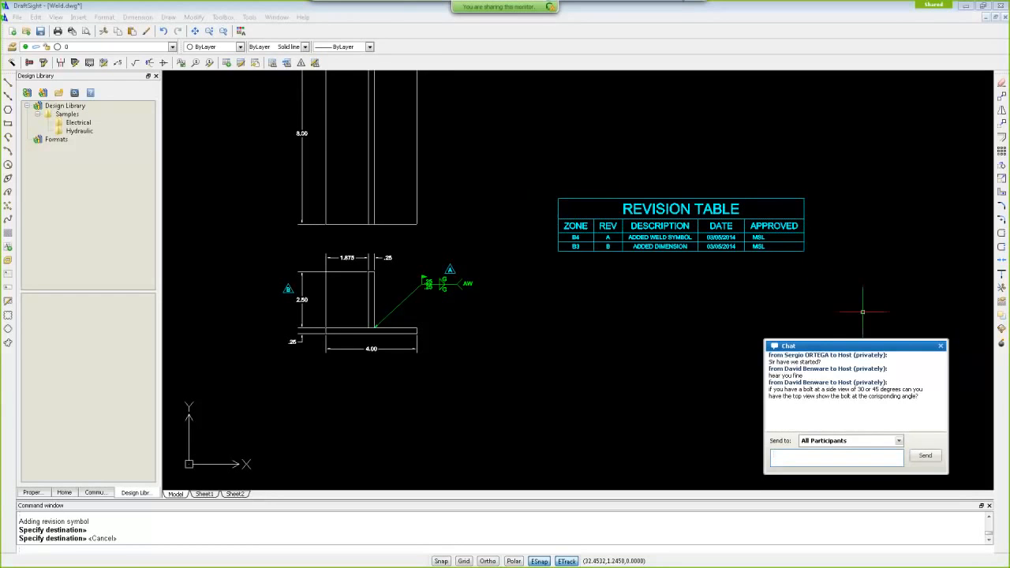
left_click(941, 348)
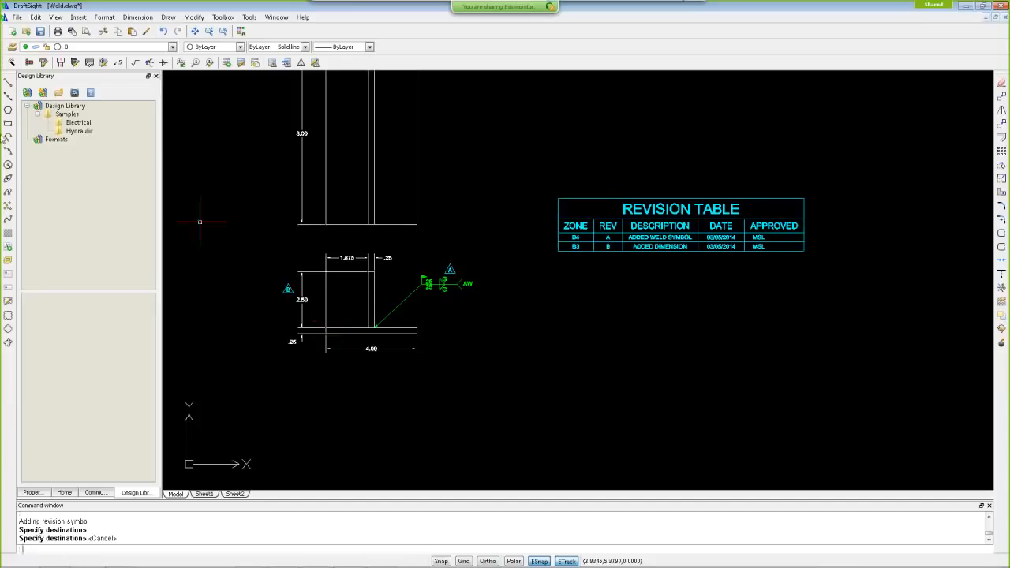
left_click(44, 63)
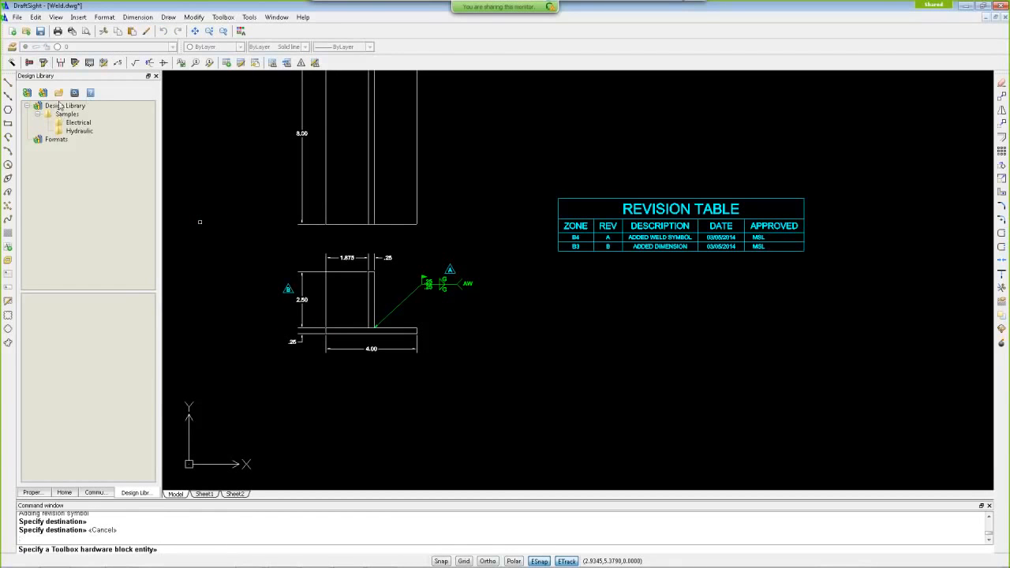
left_click(29, 63)
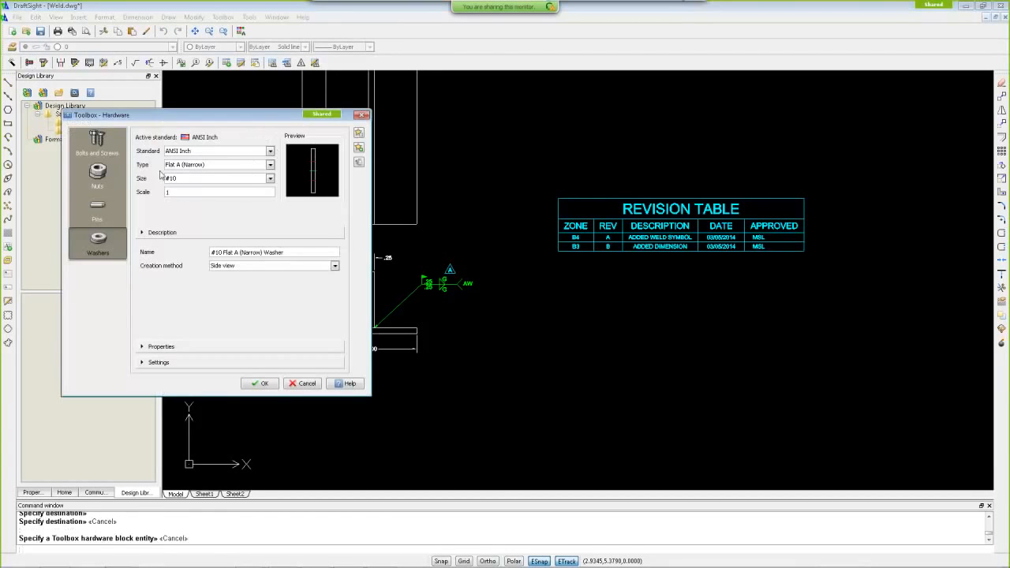
left_click(119, 155)
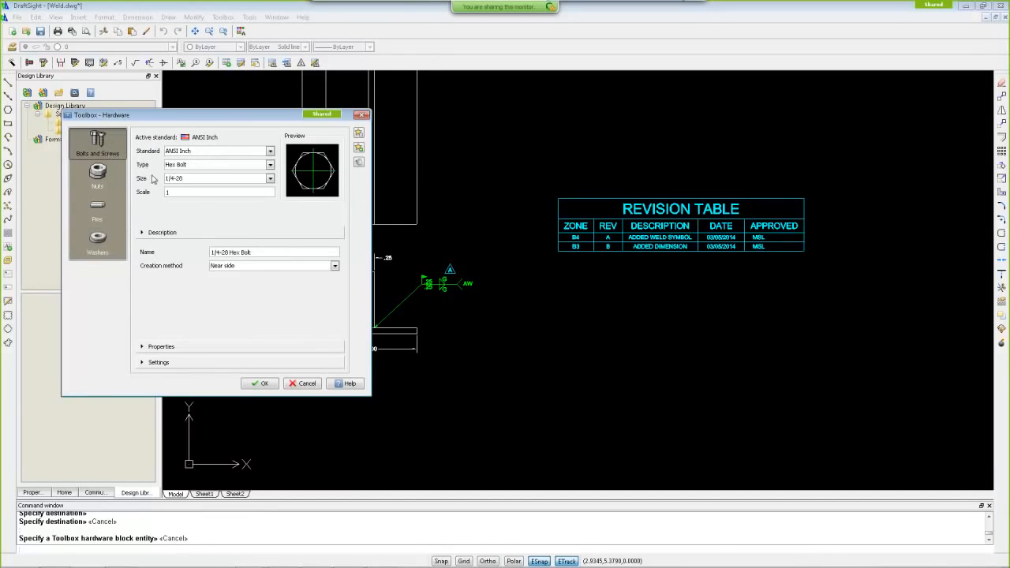
left_click(302, 384)
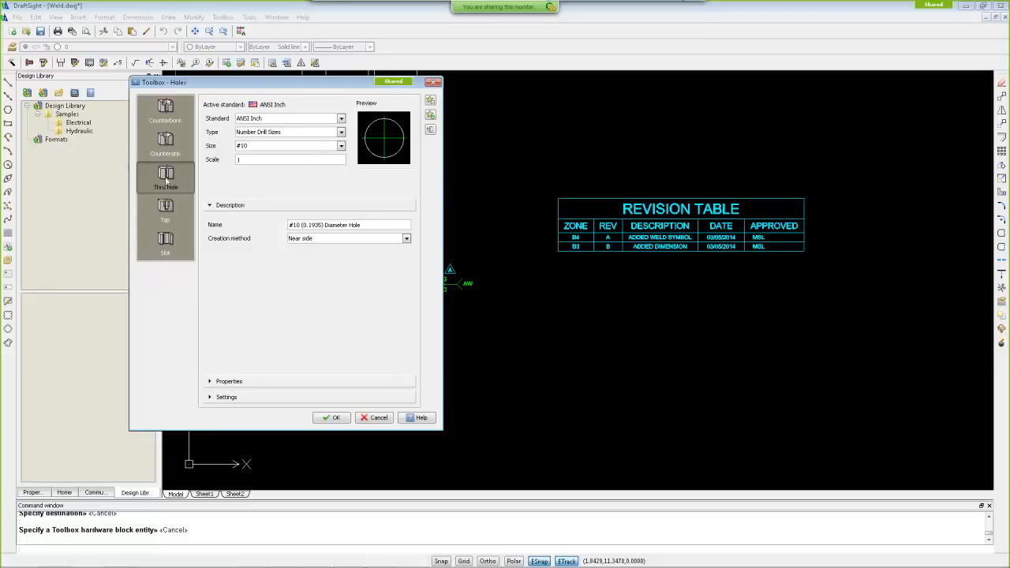
Step: Configure a Toolbox slot hole with the Straight style and a left radius of 0.125
left_click(168, 245)
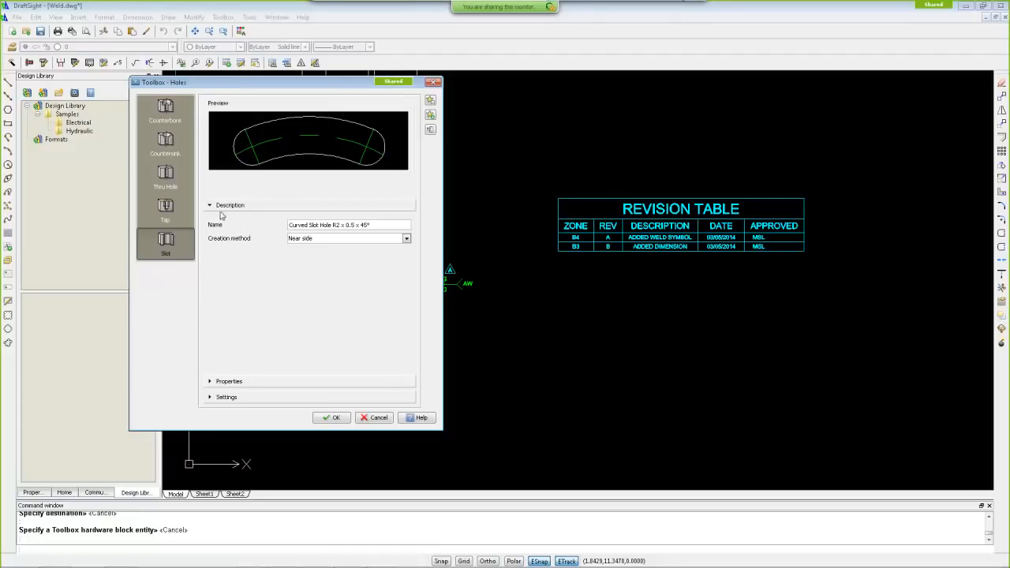
left_click(246, 383)
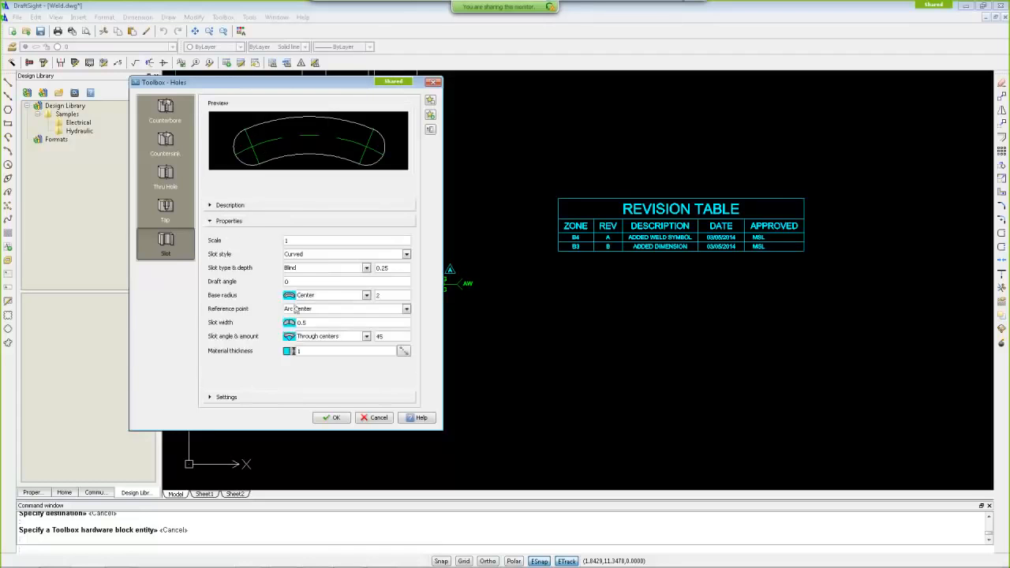
left_click(406, 255)
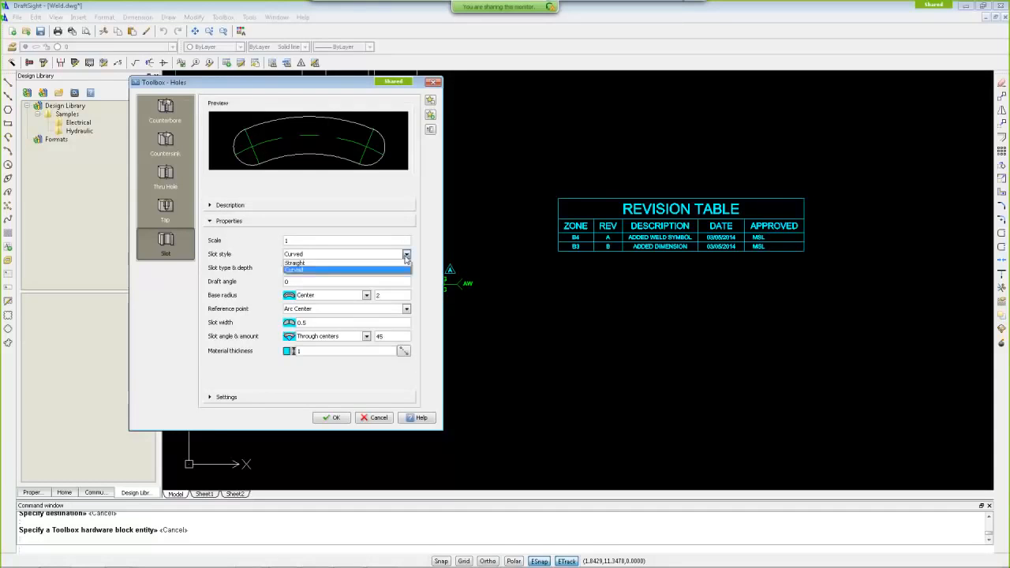
left_click(358, 264)
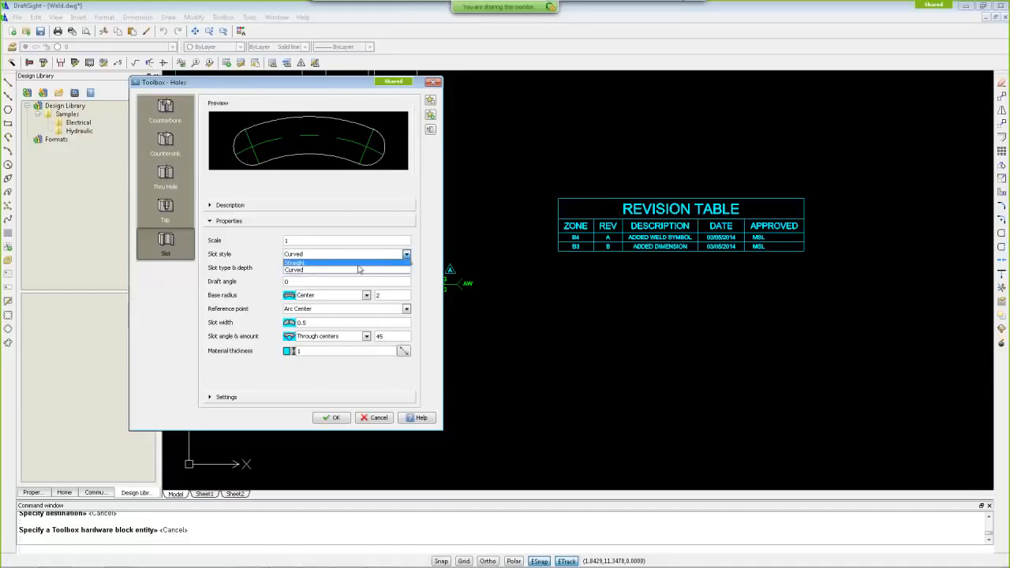
double_click(311, 295)
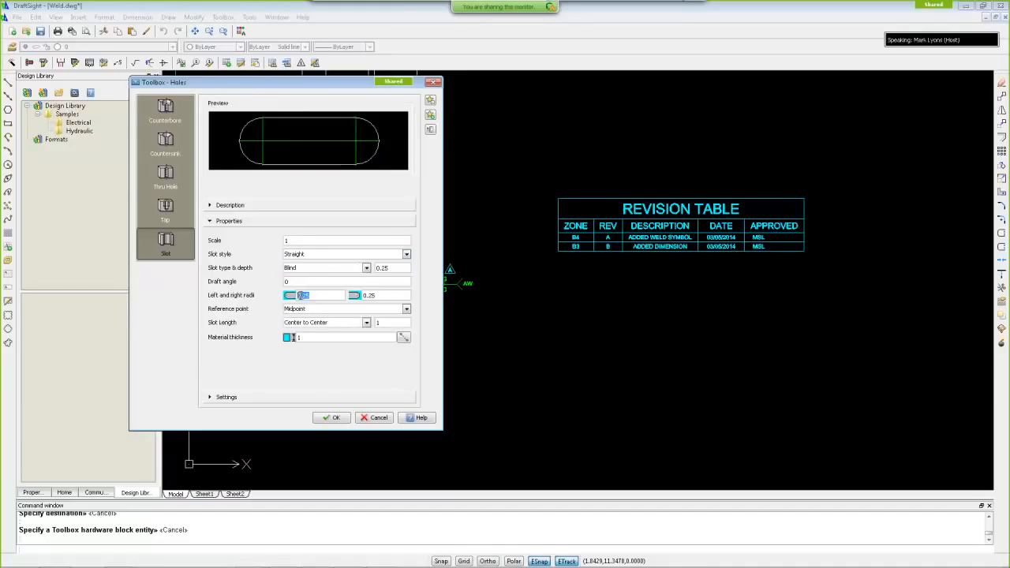
type("0.125")
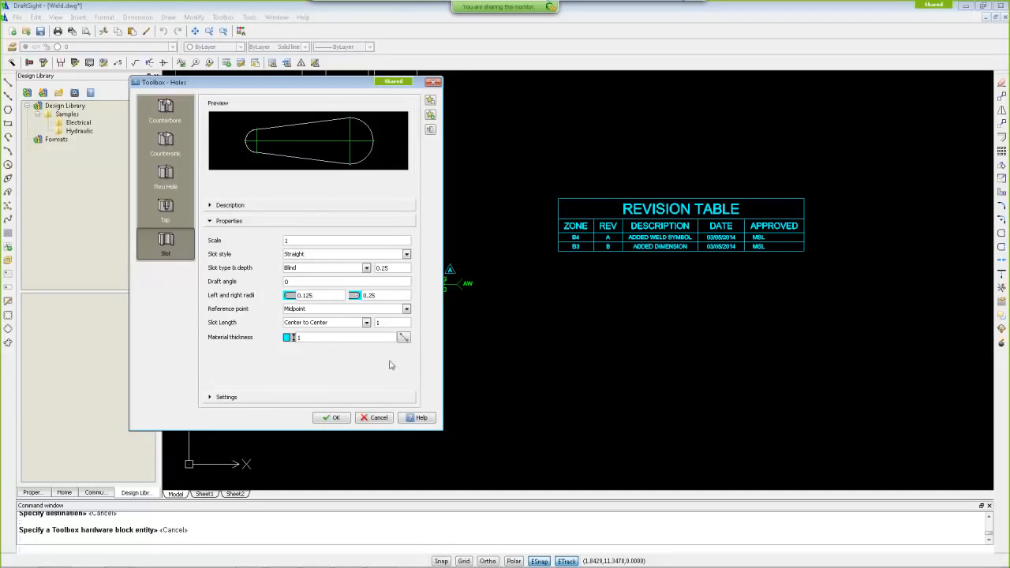
Step: Place the slot right of the upper view, rotated diagonally with its narrow end down and to the right, and end the placement
left_click(335, 417)
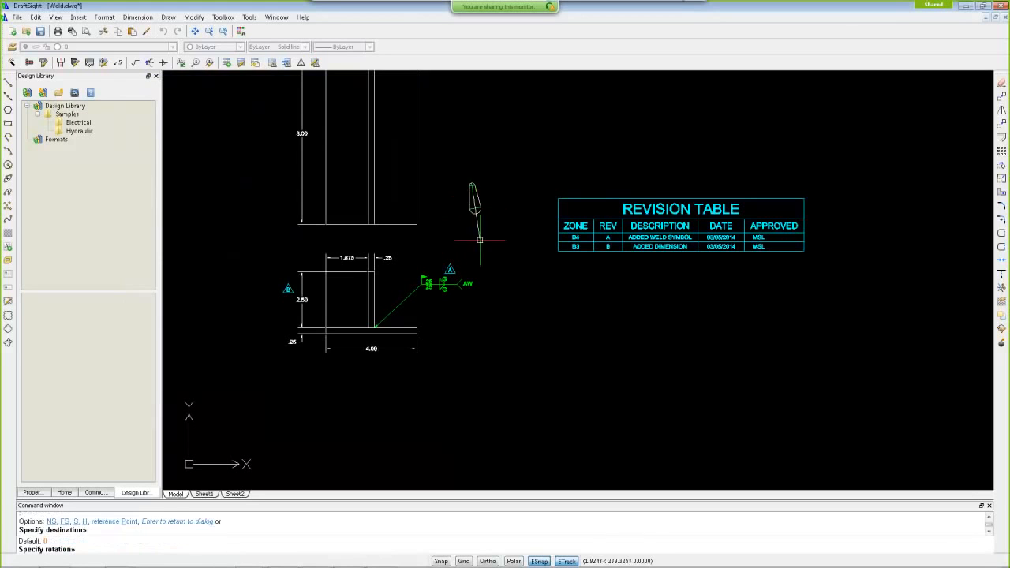
left_click(452, 175)
key("Escape")
scroll(476, 192, "up", 5)
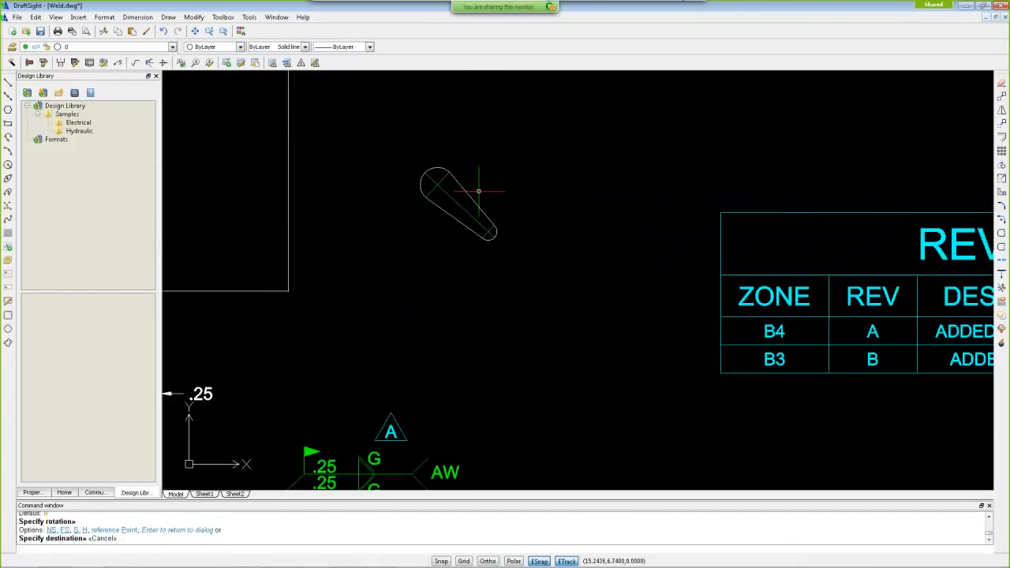
scroll(480, 226, "down", 3)
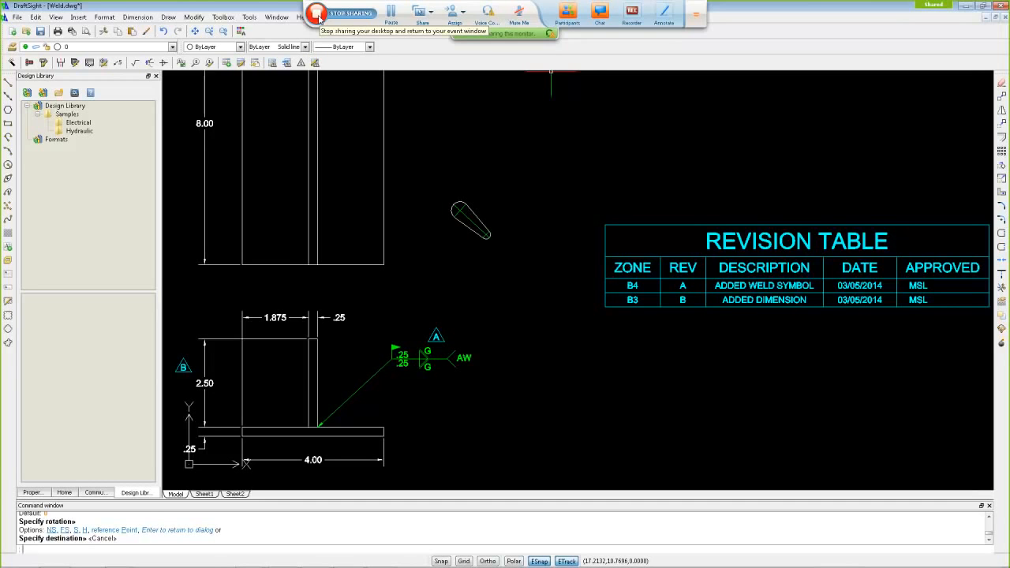
Step: Stop sharing the desktop and end the WebEx event for all participants without saving the event files
left_click(317, 14)
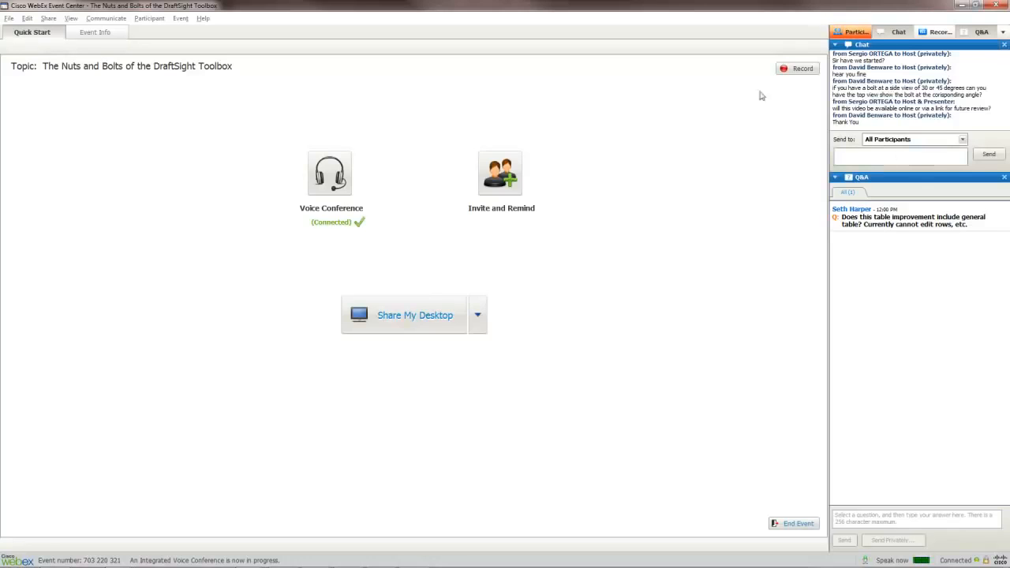
left_click(998, 6)
left_click(540, 308)
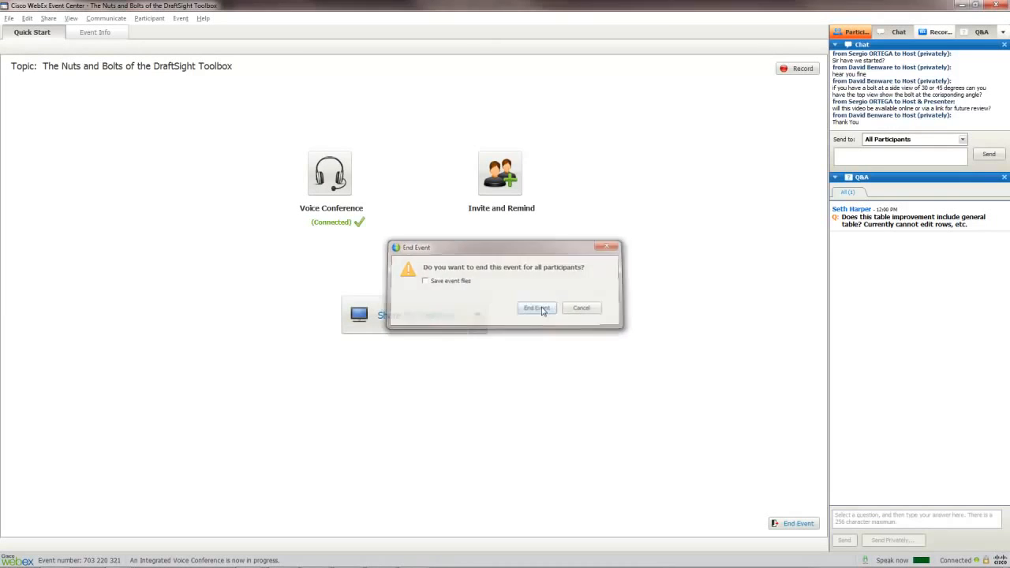